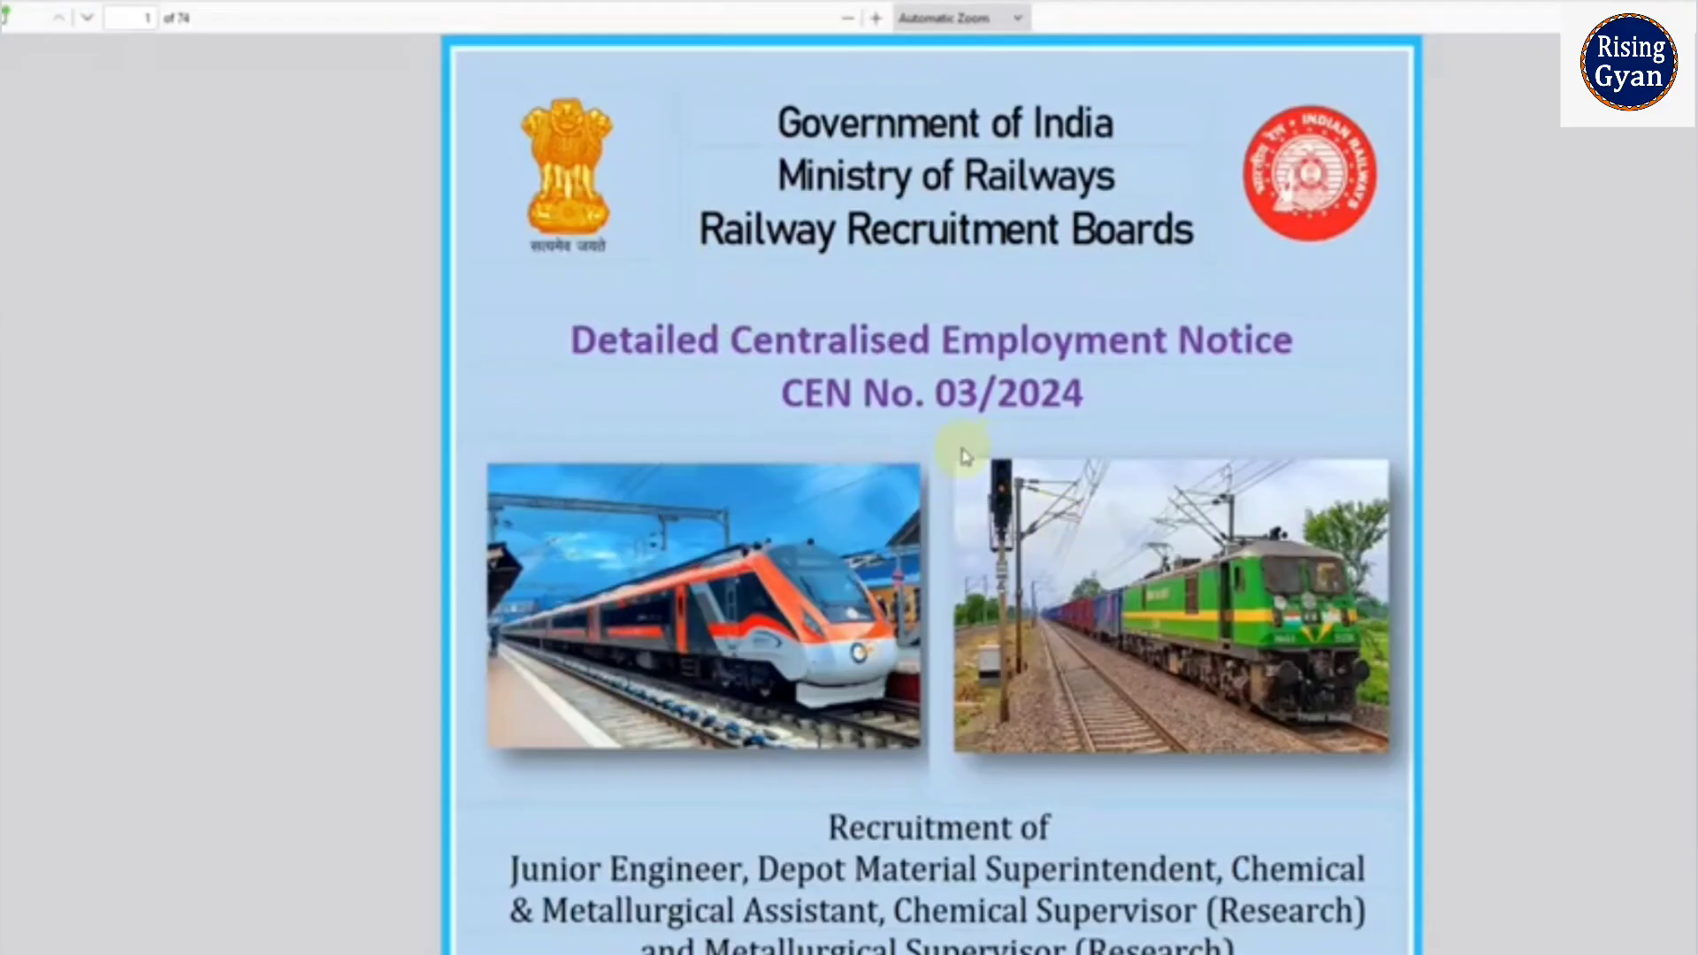
Step: Read the cover, application dates and post vacancy table of the CEN No. 03/2024 employment notice
scroll(1049, 443, "down", 3)
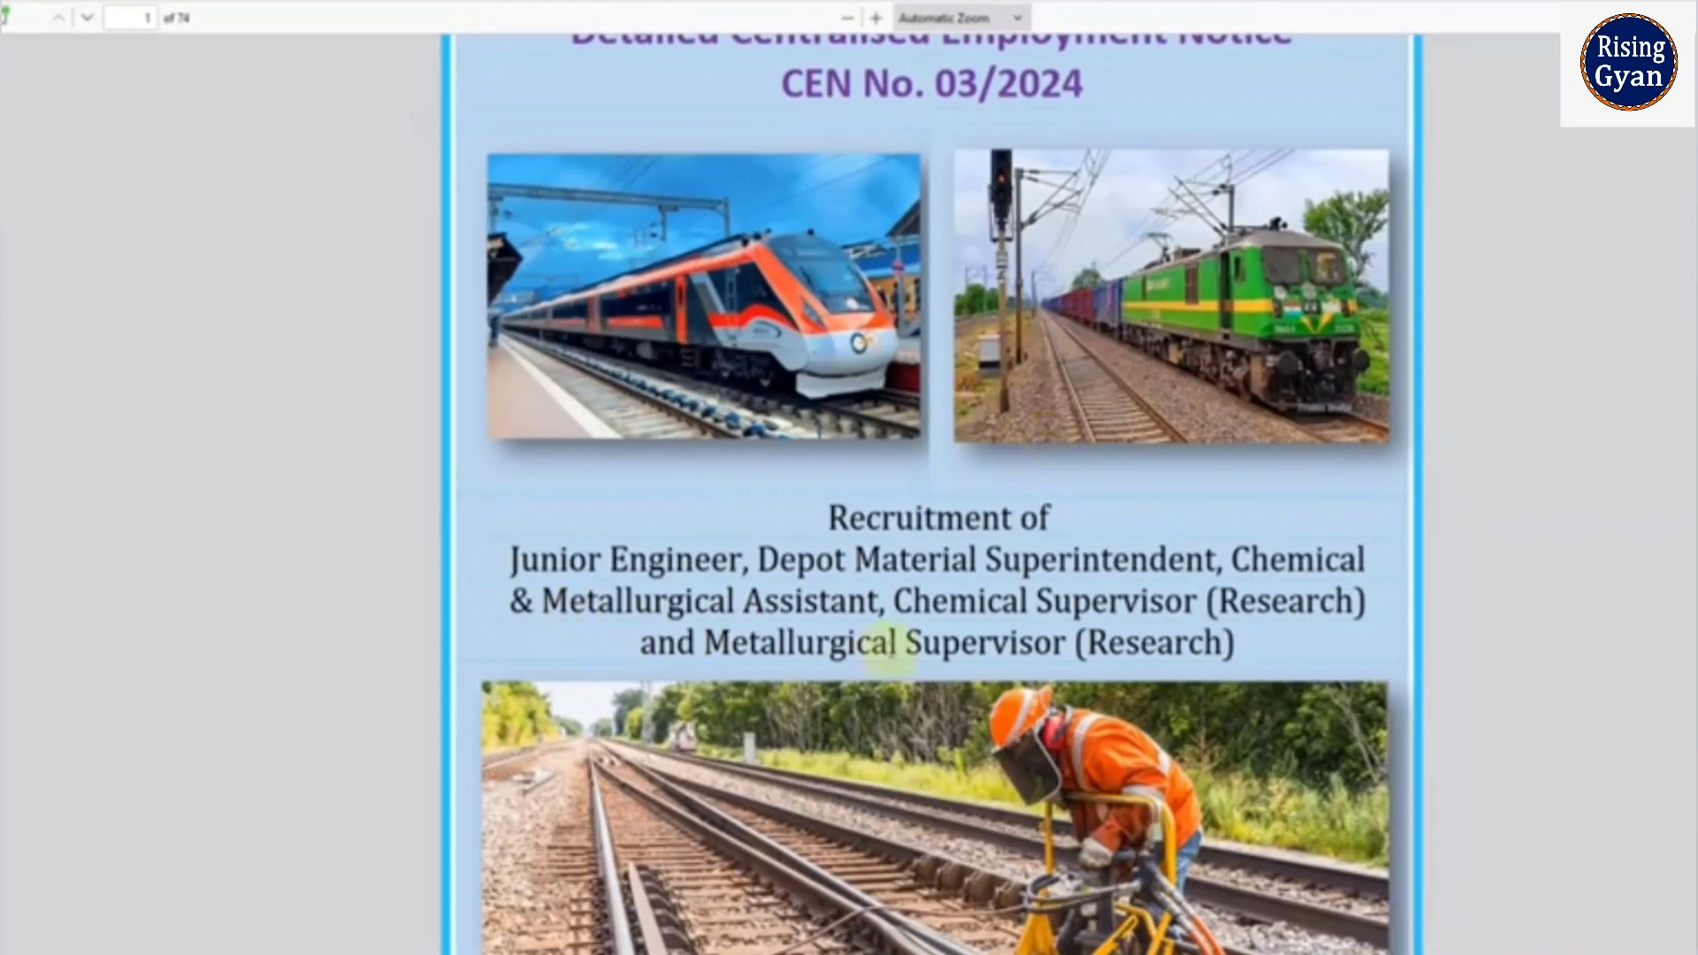
scroll(933, 619, "down", 7)
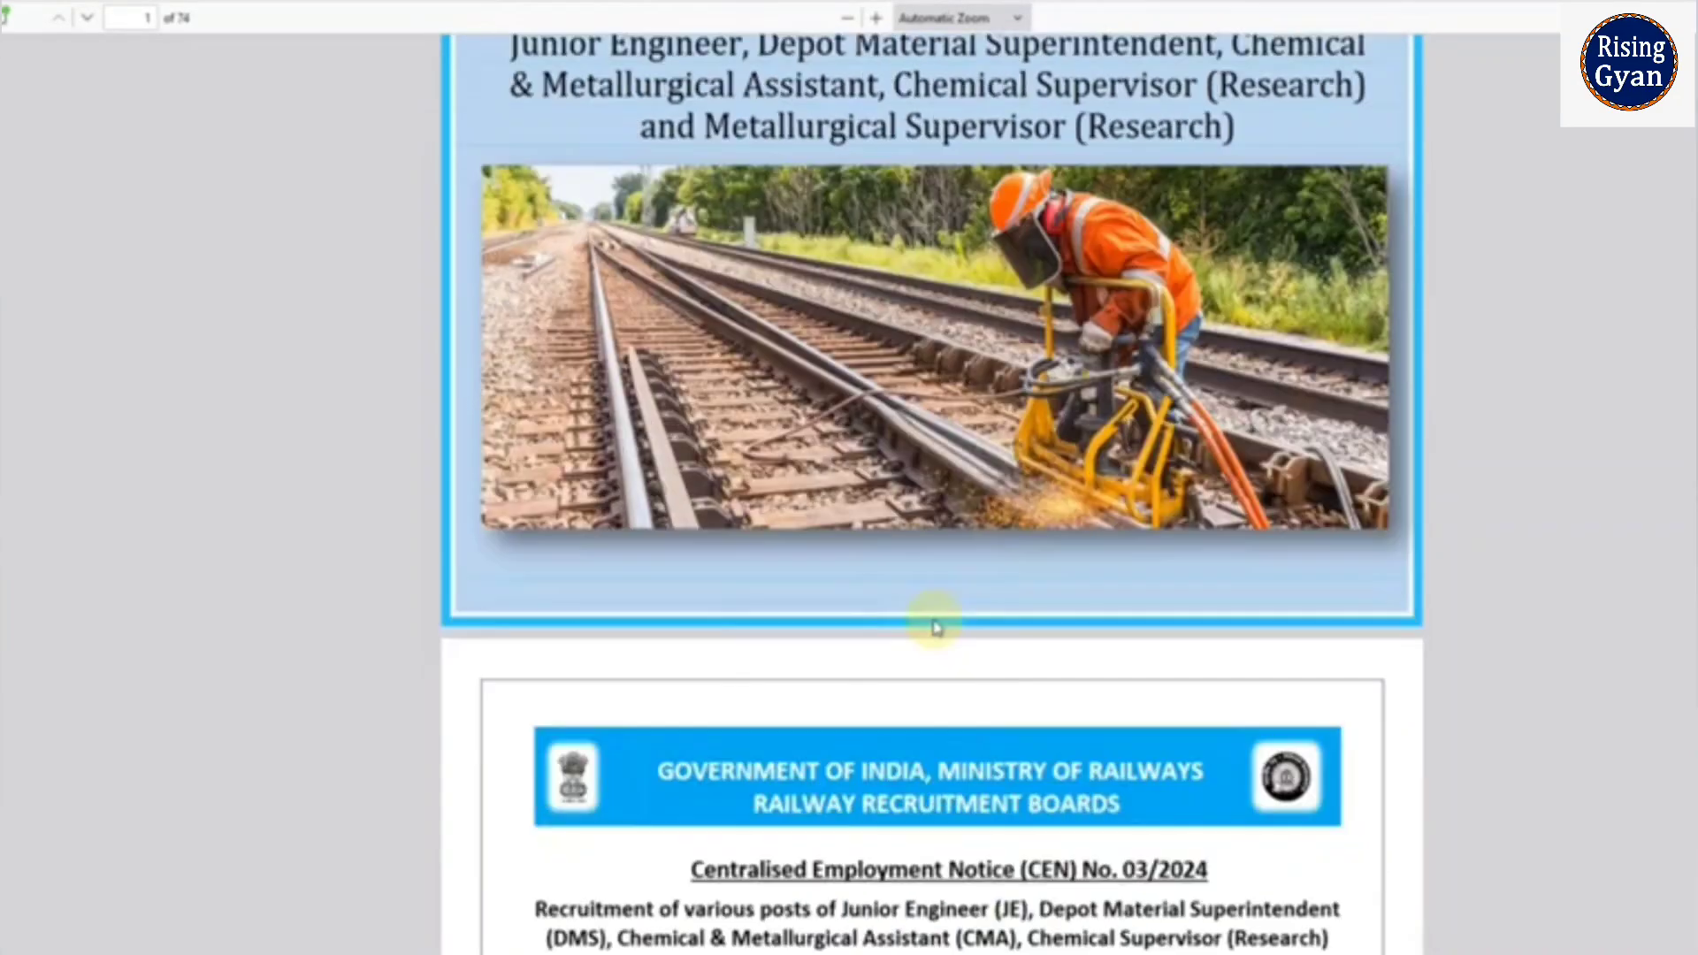
left_click(877, 17)
left_click(878, 17)
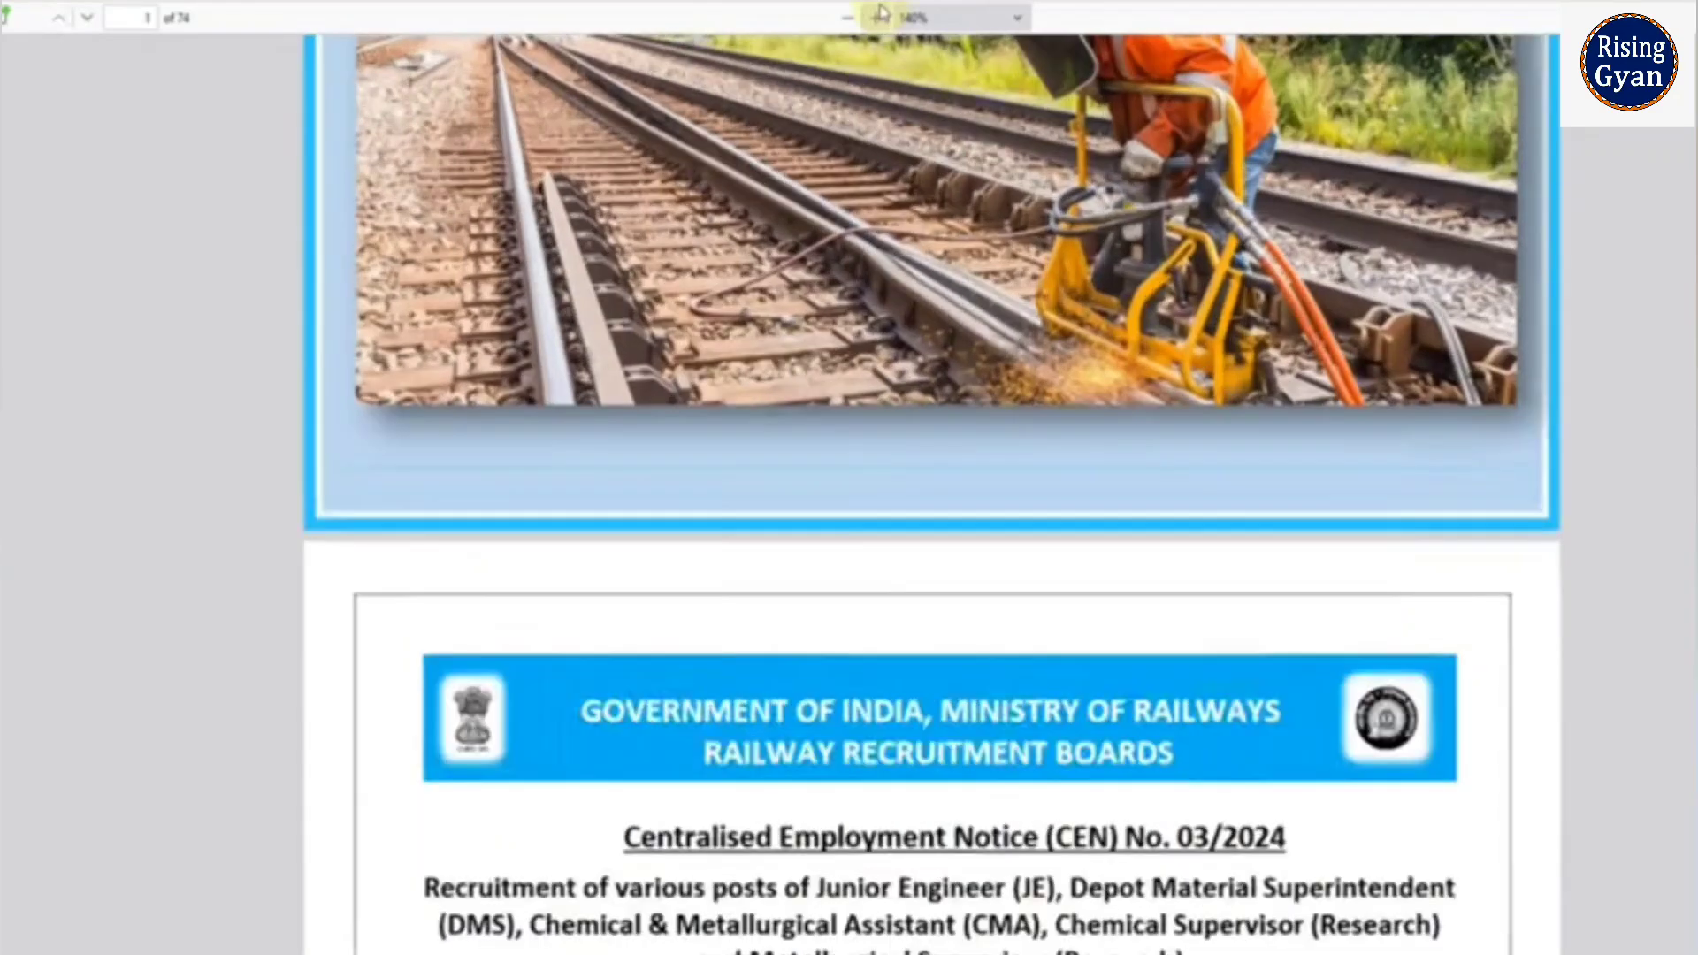
left_click(878, 16)
scroll(938, 265, "down", 5)
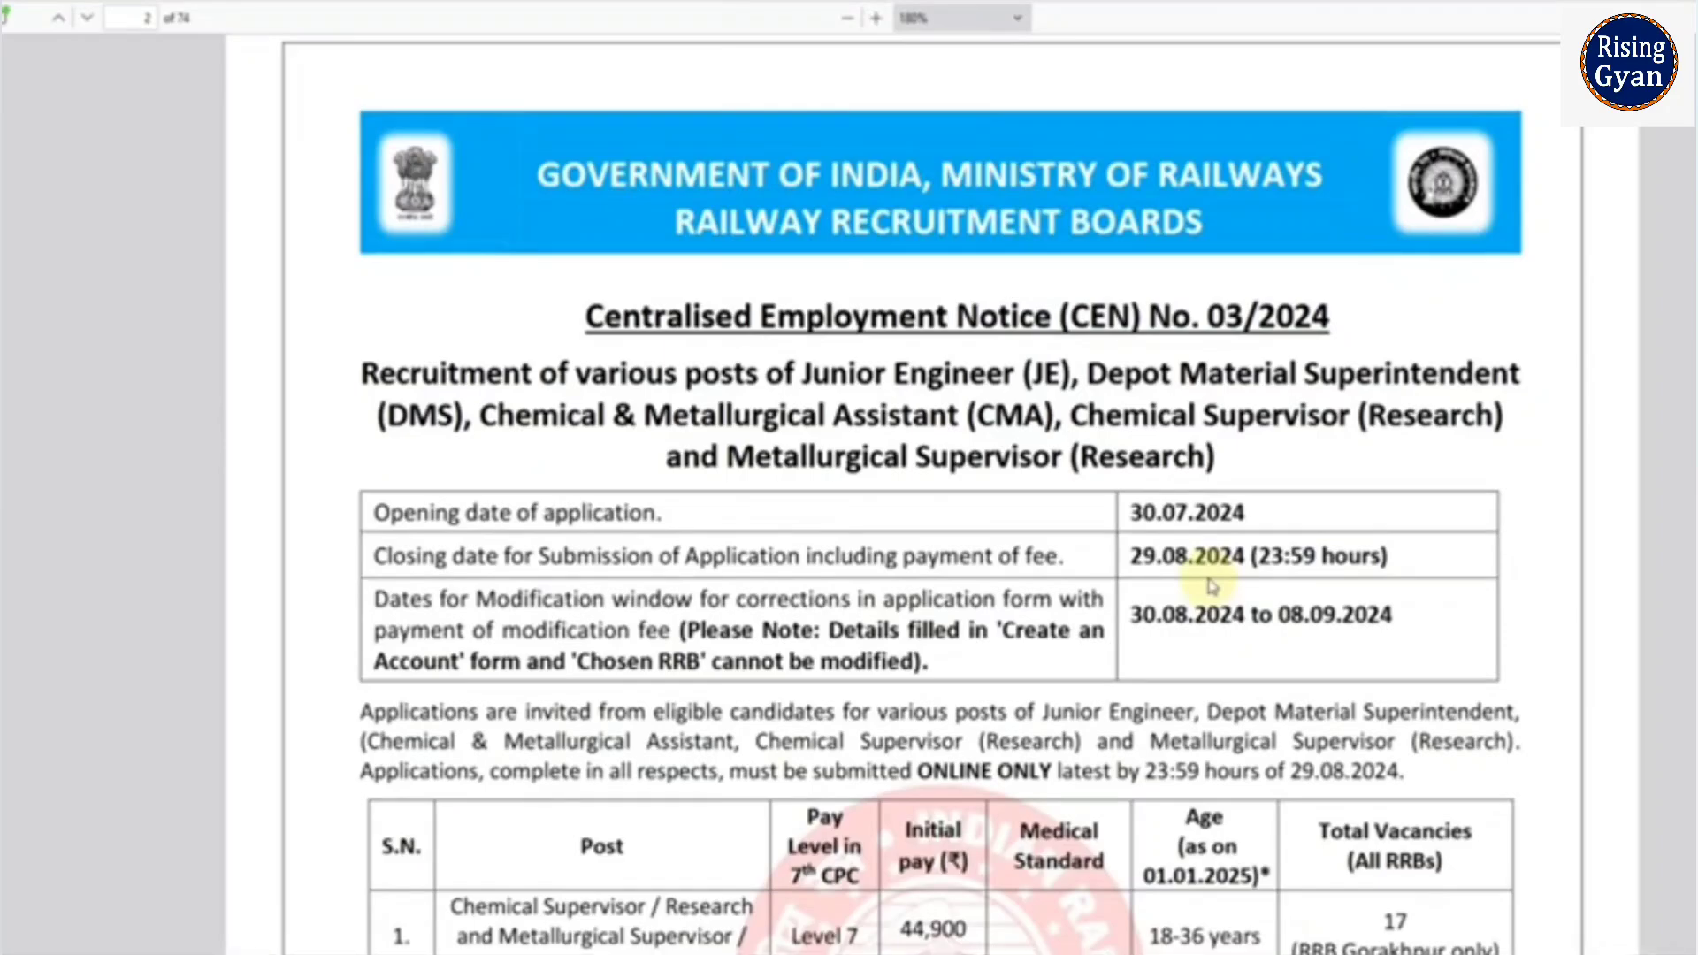
scroll(1212, 585, "down", 3)
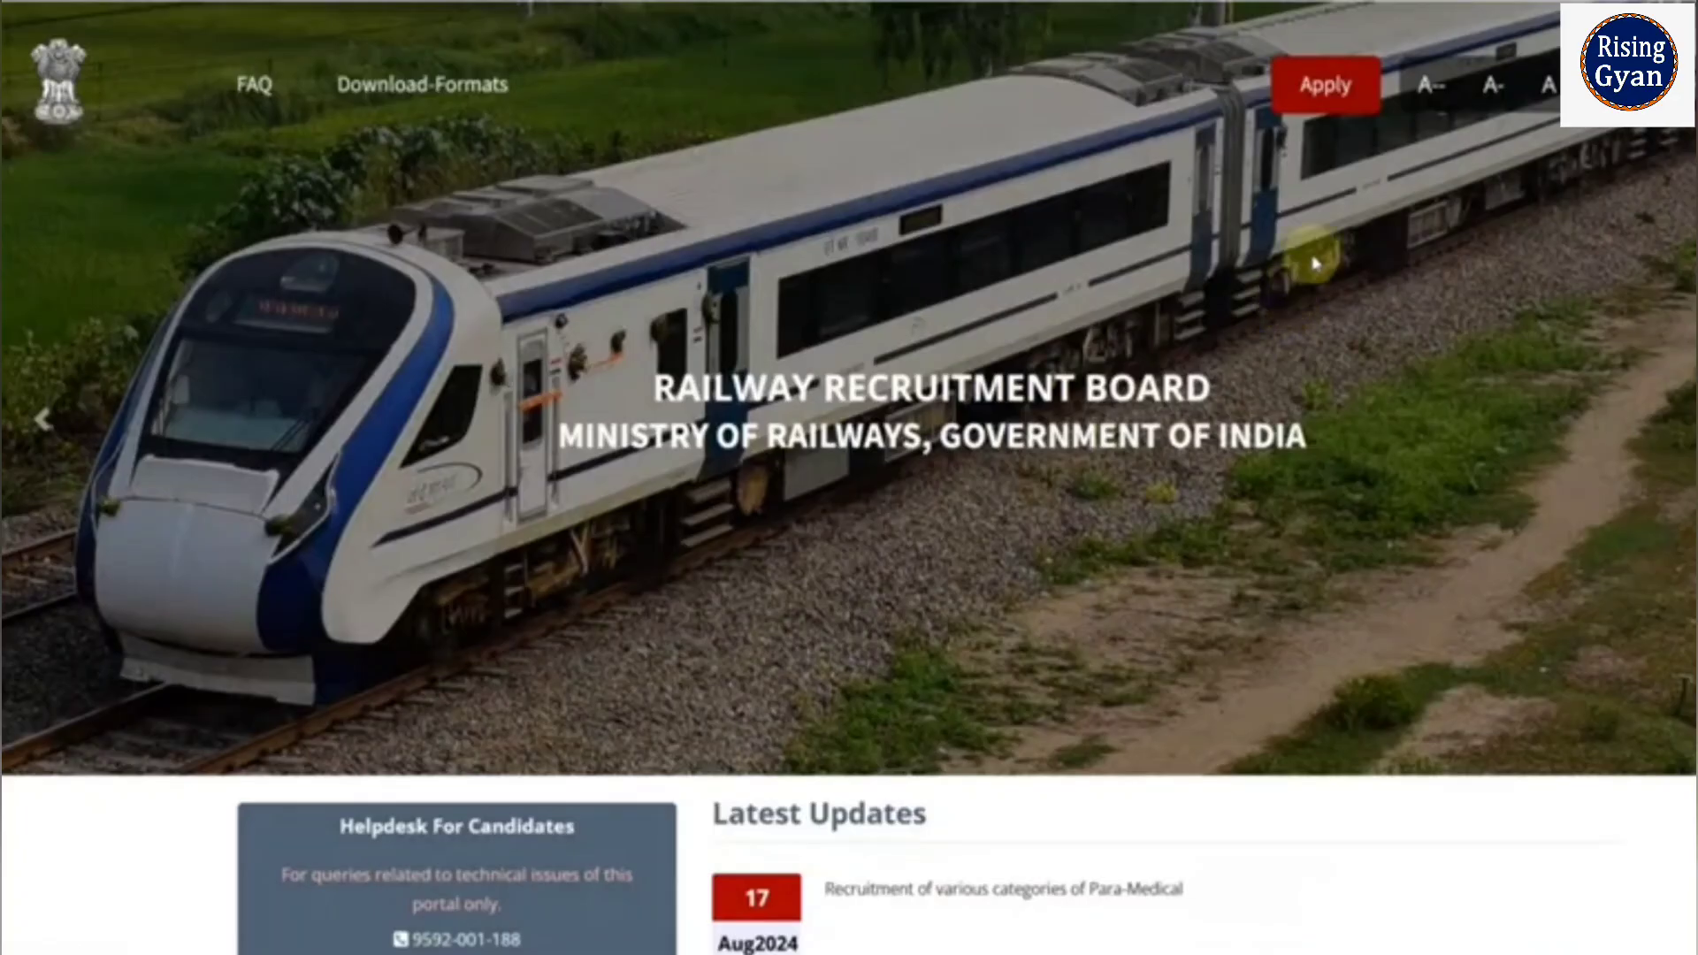
Step: Open the recruitment portal's new account registration form and acknowledge the note about existing accounts
left_click(1324, 86)
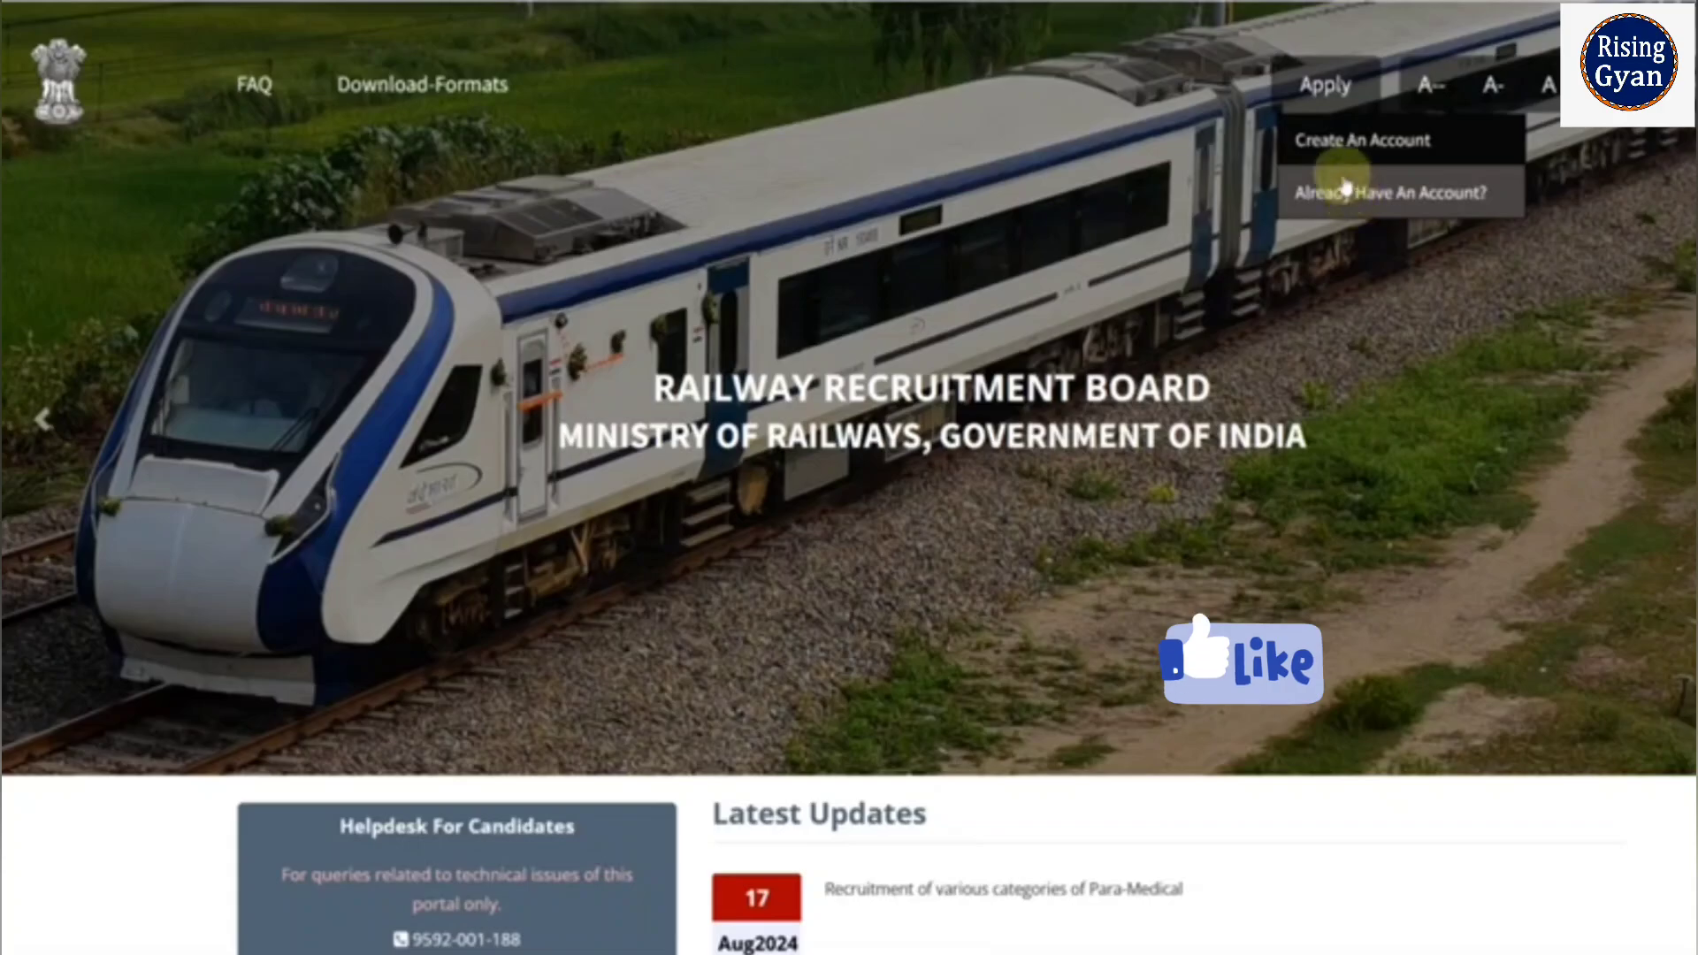
left_click(1310, 140)
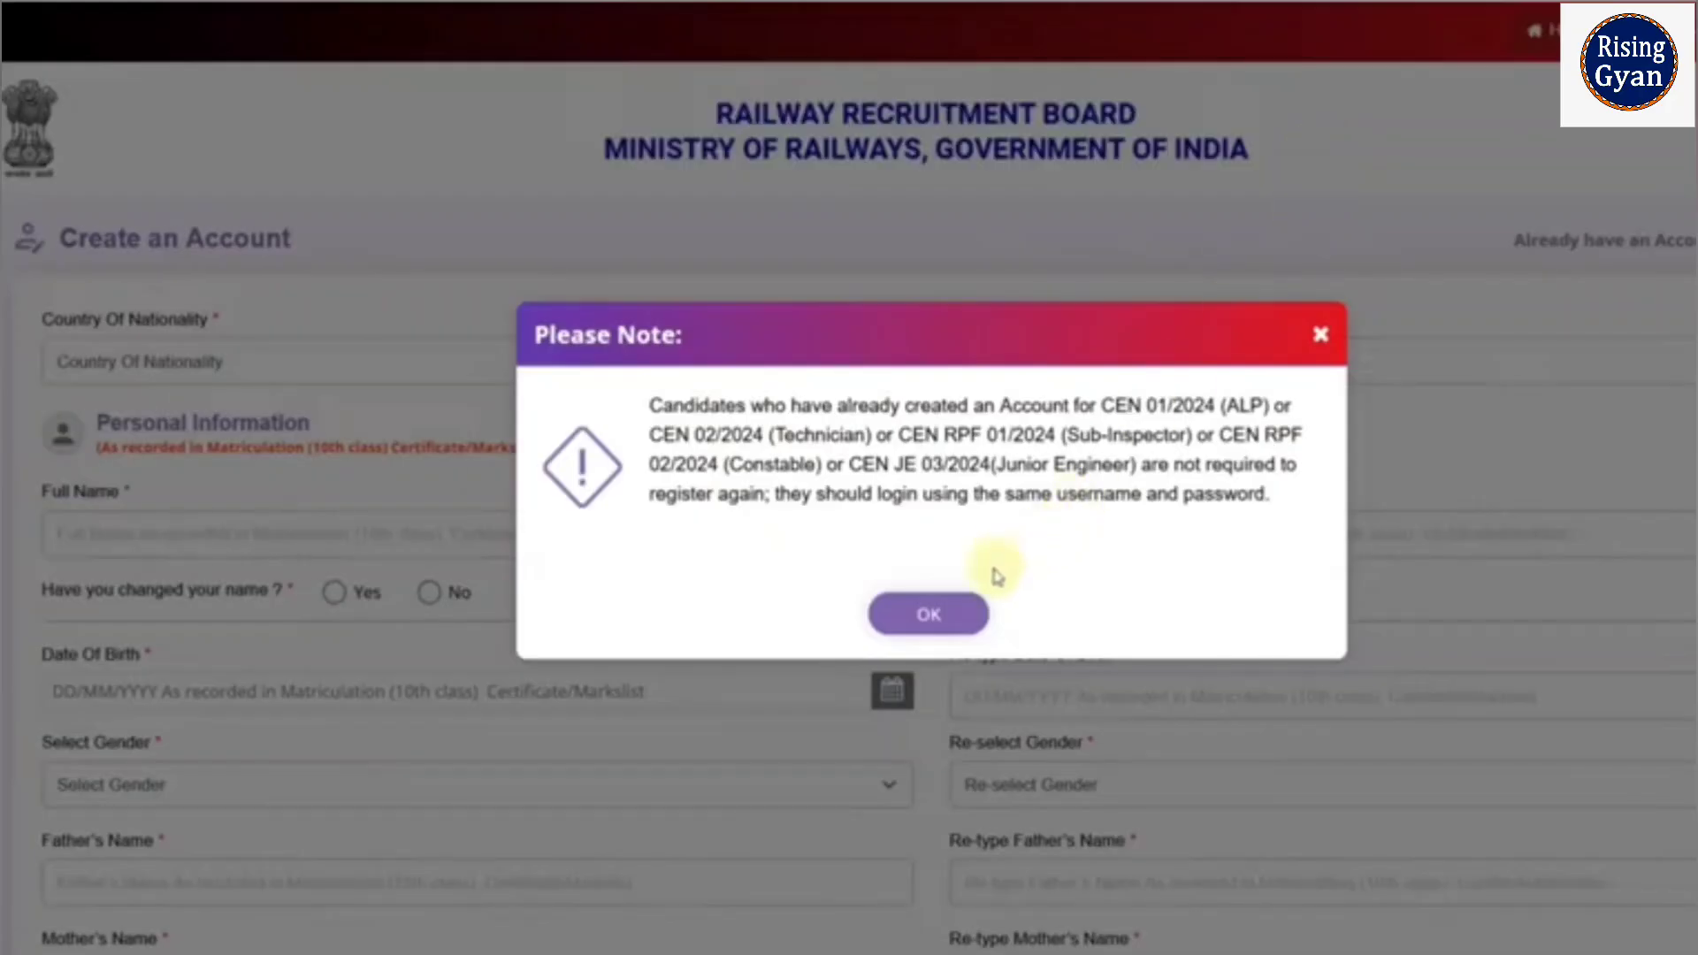
left_click(959, 614)
Step: Set the country of nationality to India in the account registration form
scroll(531, 492, "down", 2)
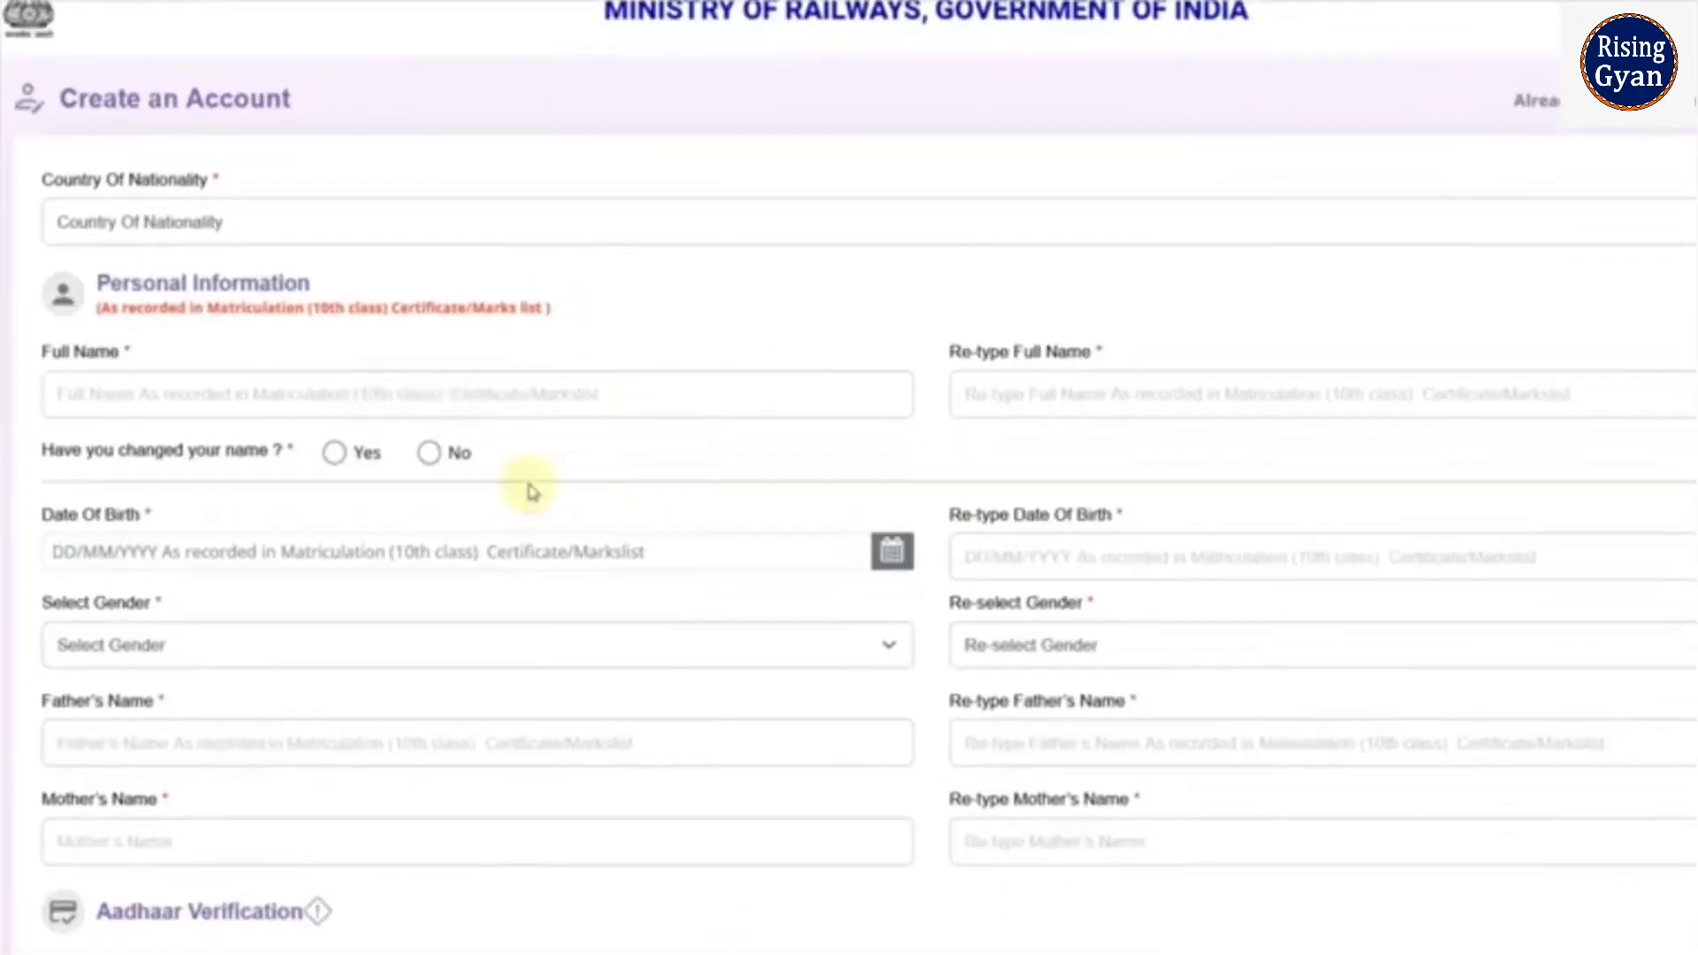
left_click(227, 224)
left_click(235, 292)
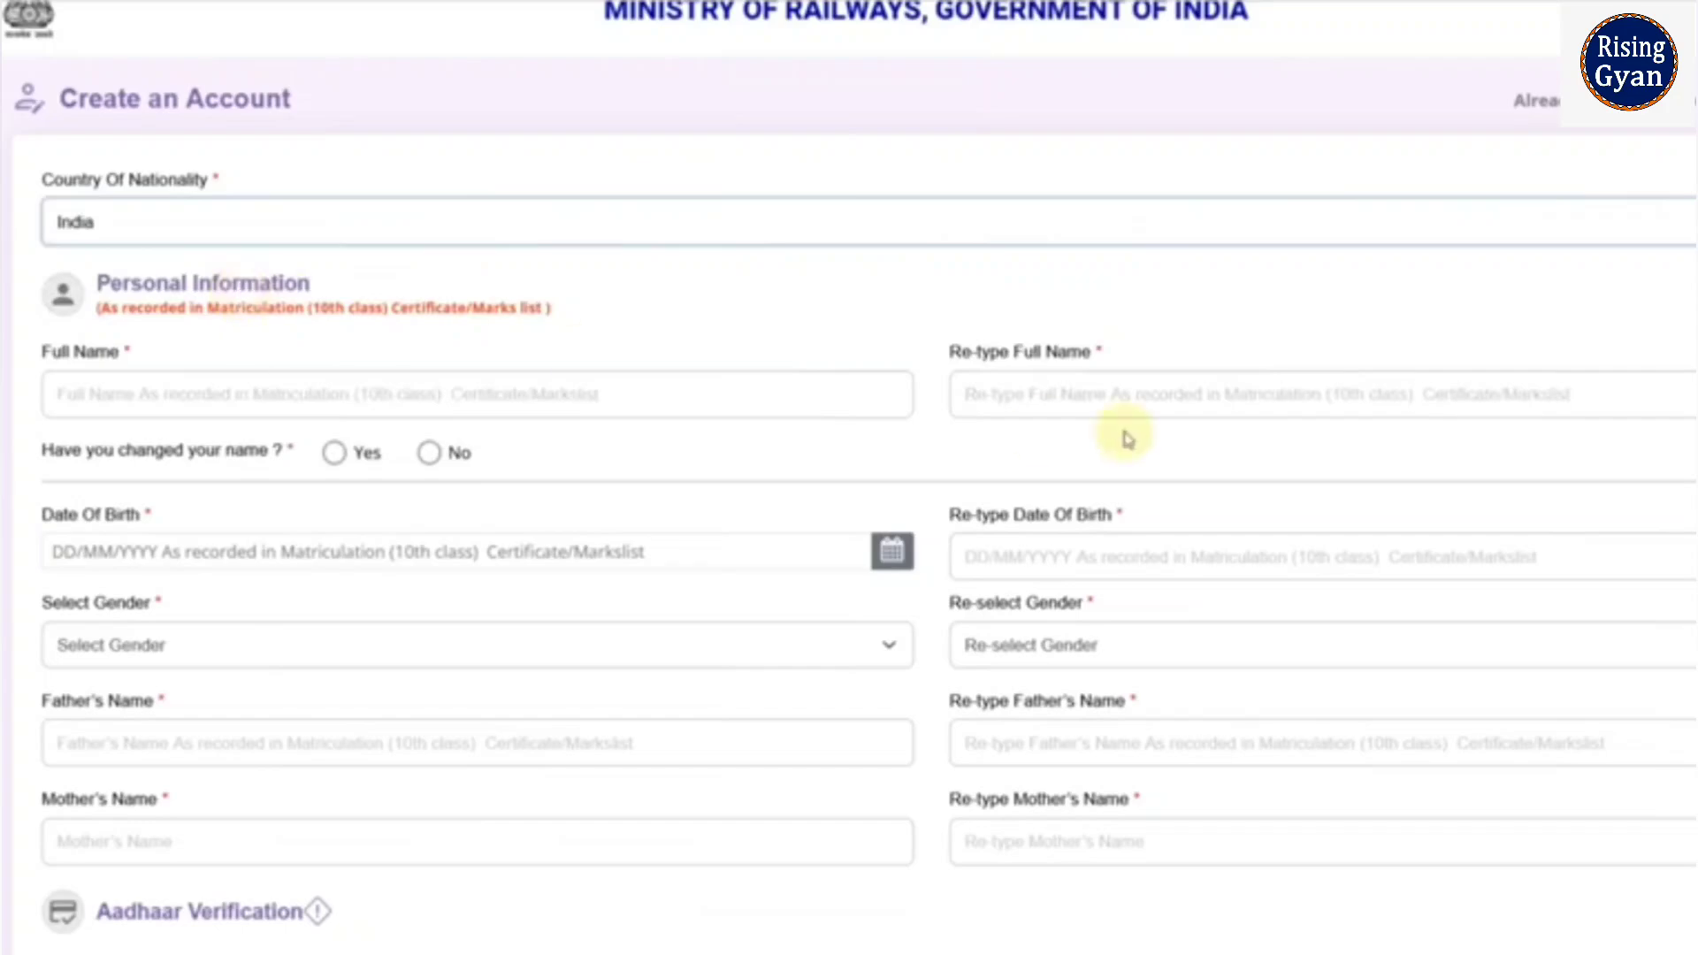
Step: Try to enter the date of birth in the re-type field and check the date picker of the original field
scroll(451, 246, "down", 4)
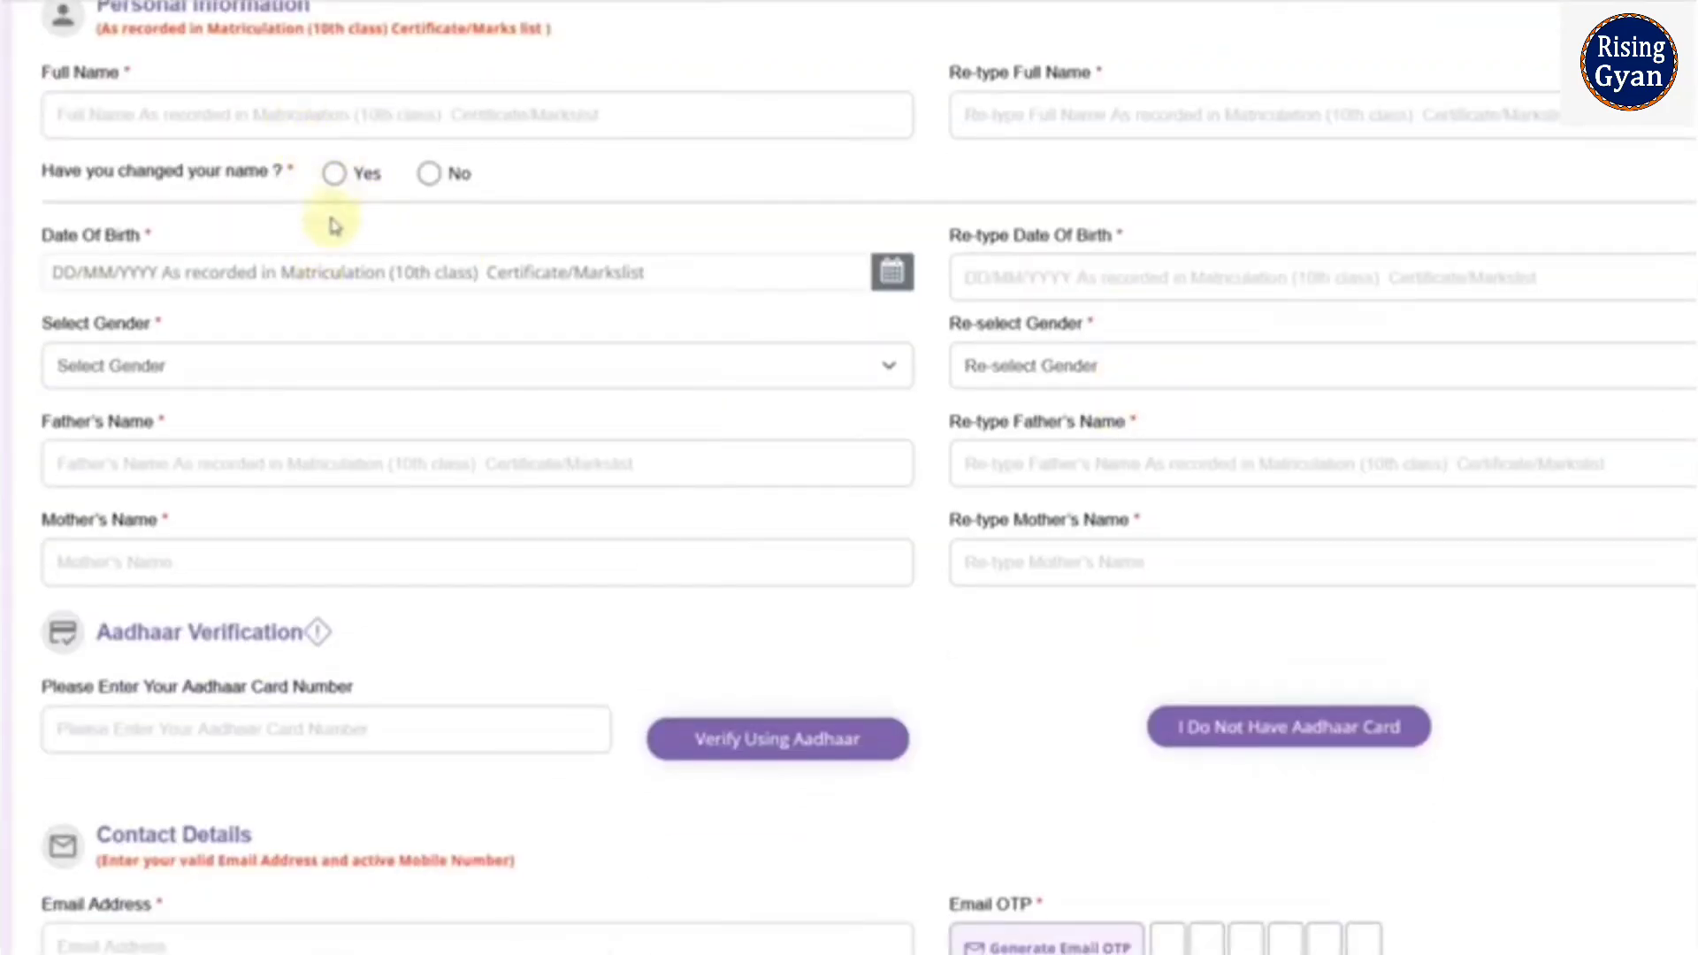
left_click(324, 269)
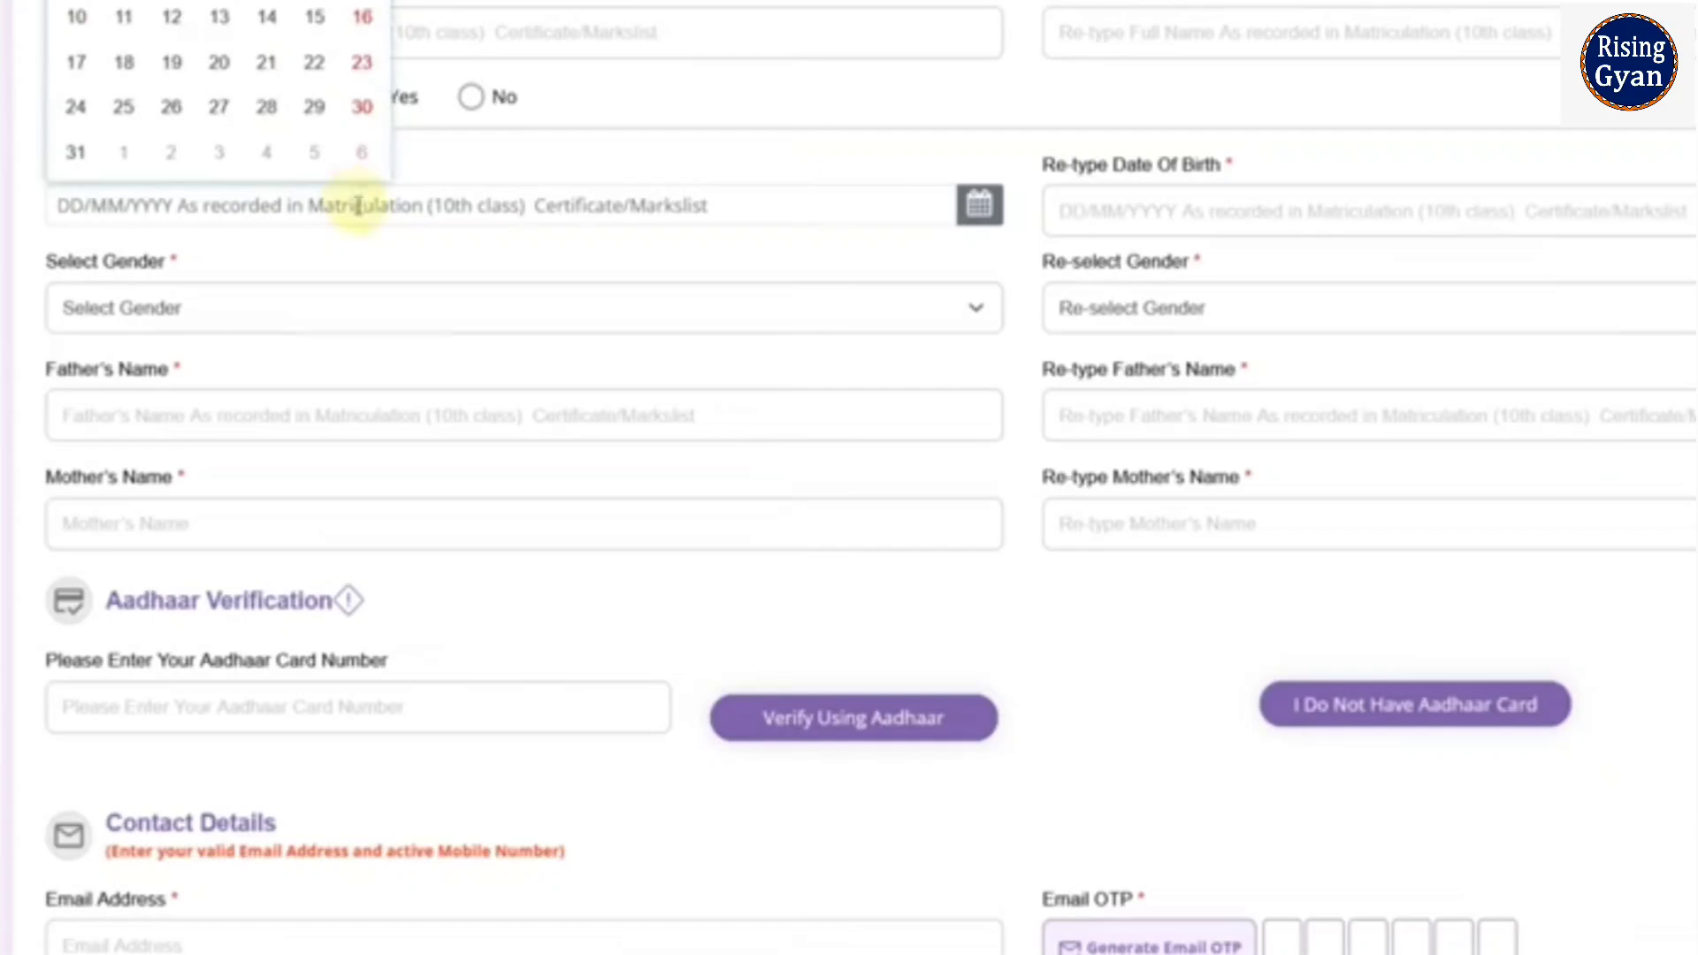
scroll(481, 284, "up", 2)
left_click(602, 301)
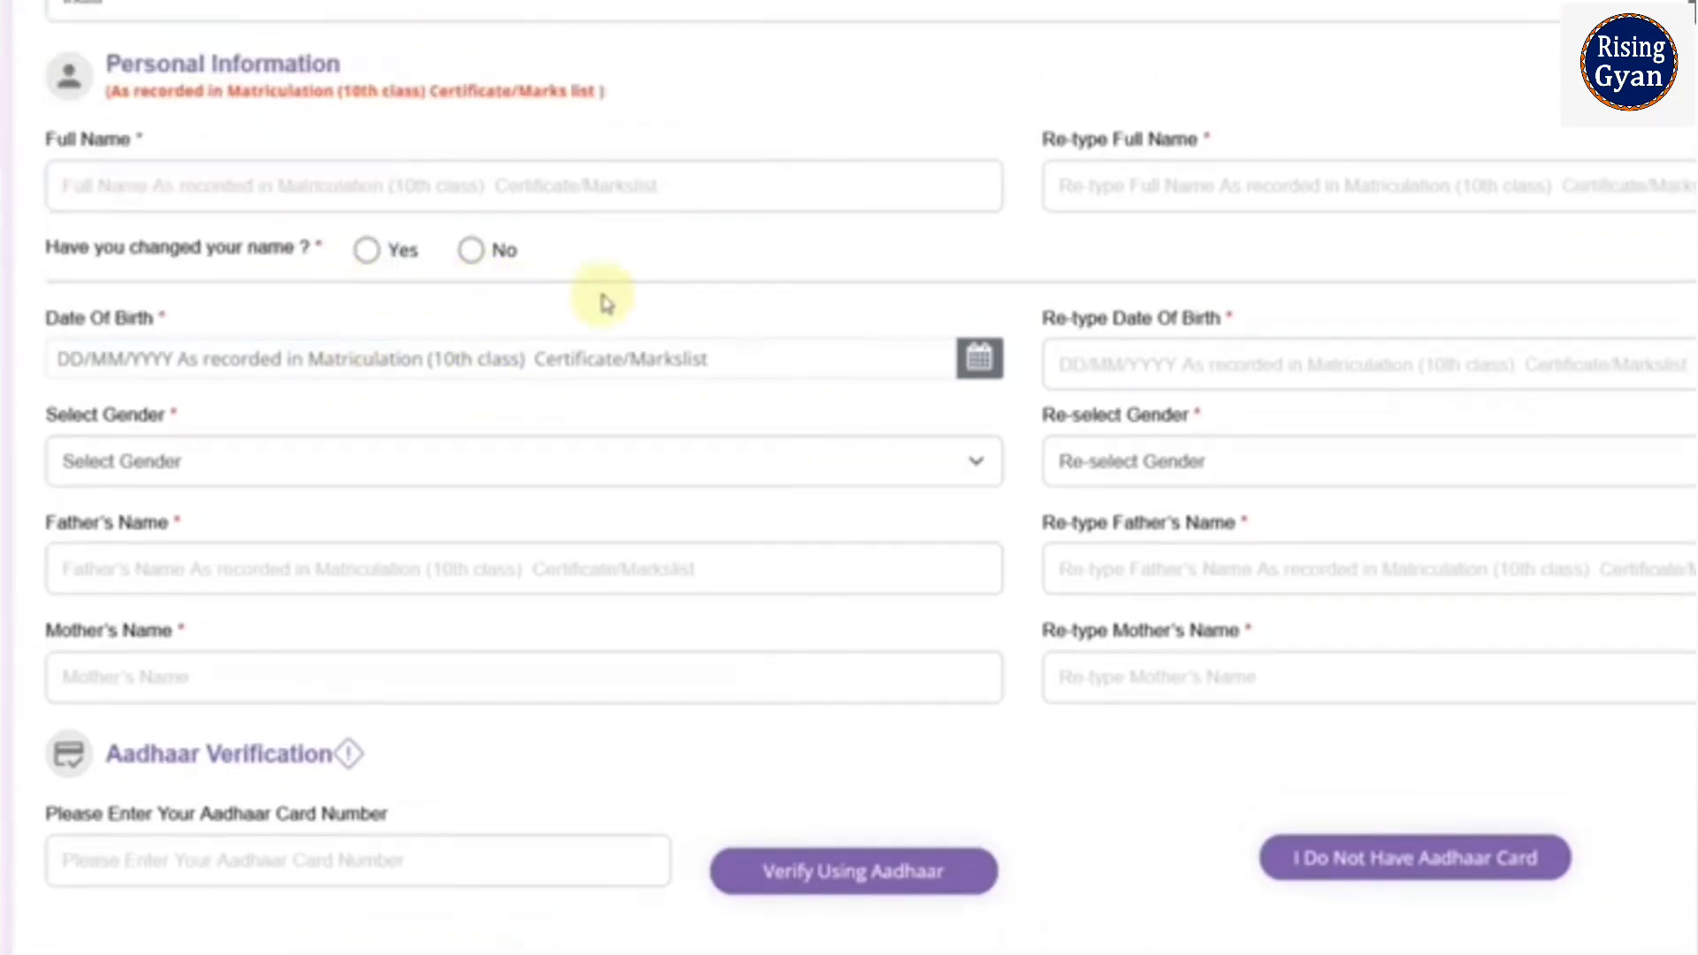
left_click(1161, 378)
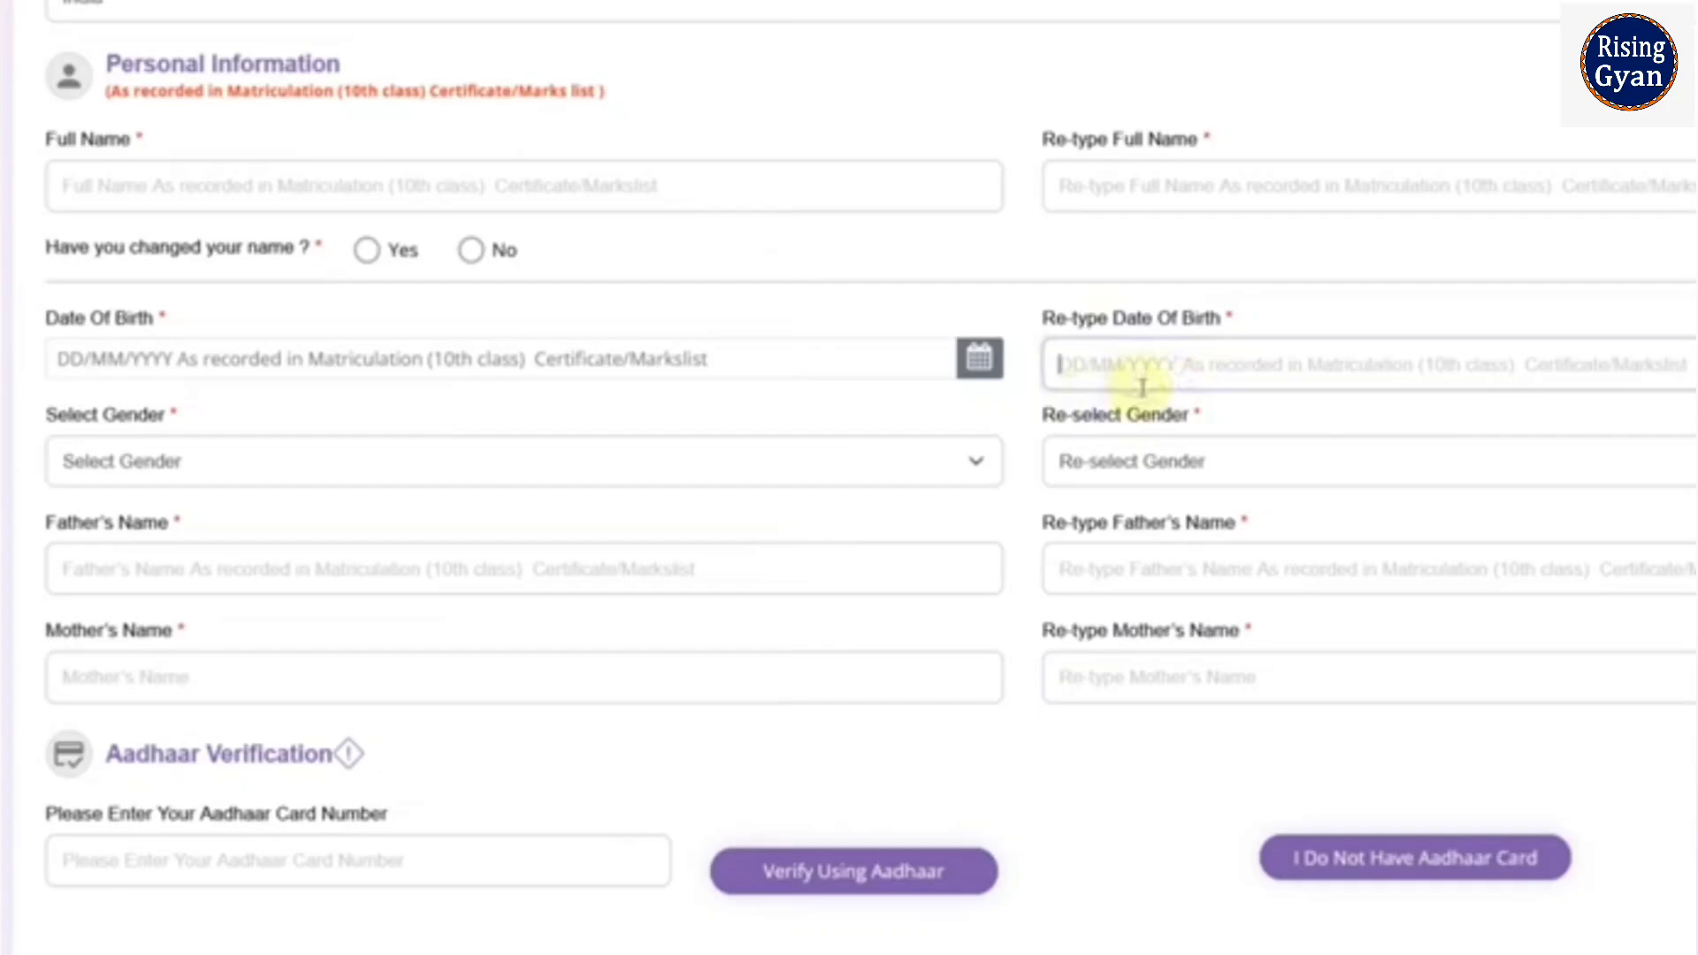
type("15/07/2000")
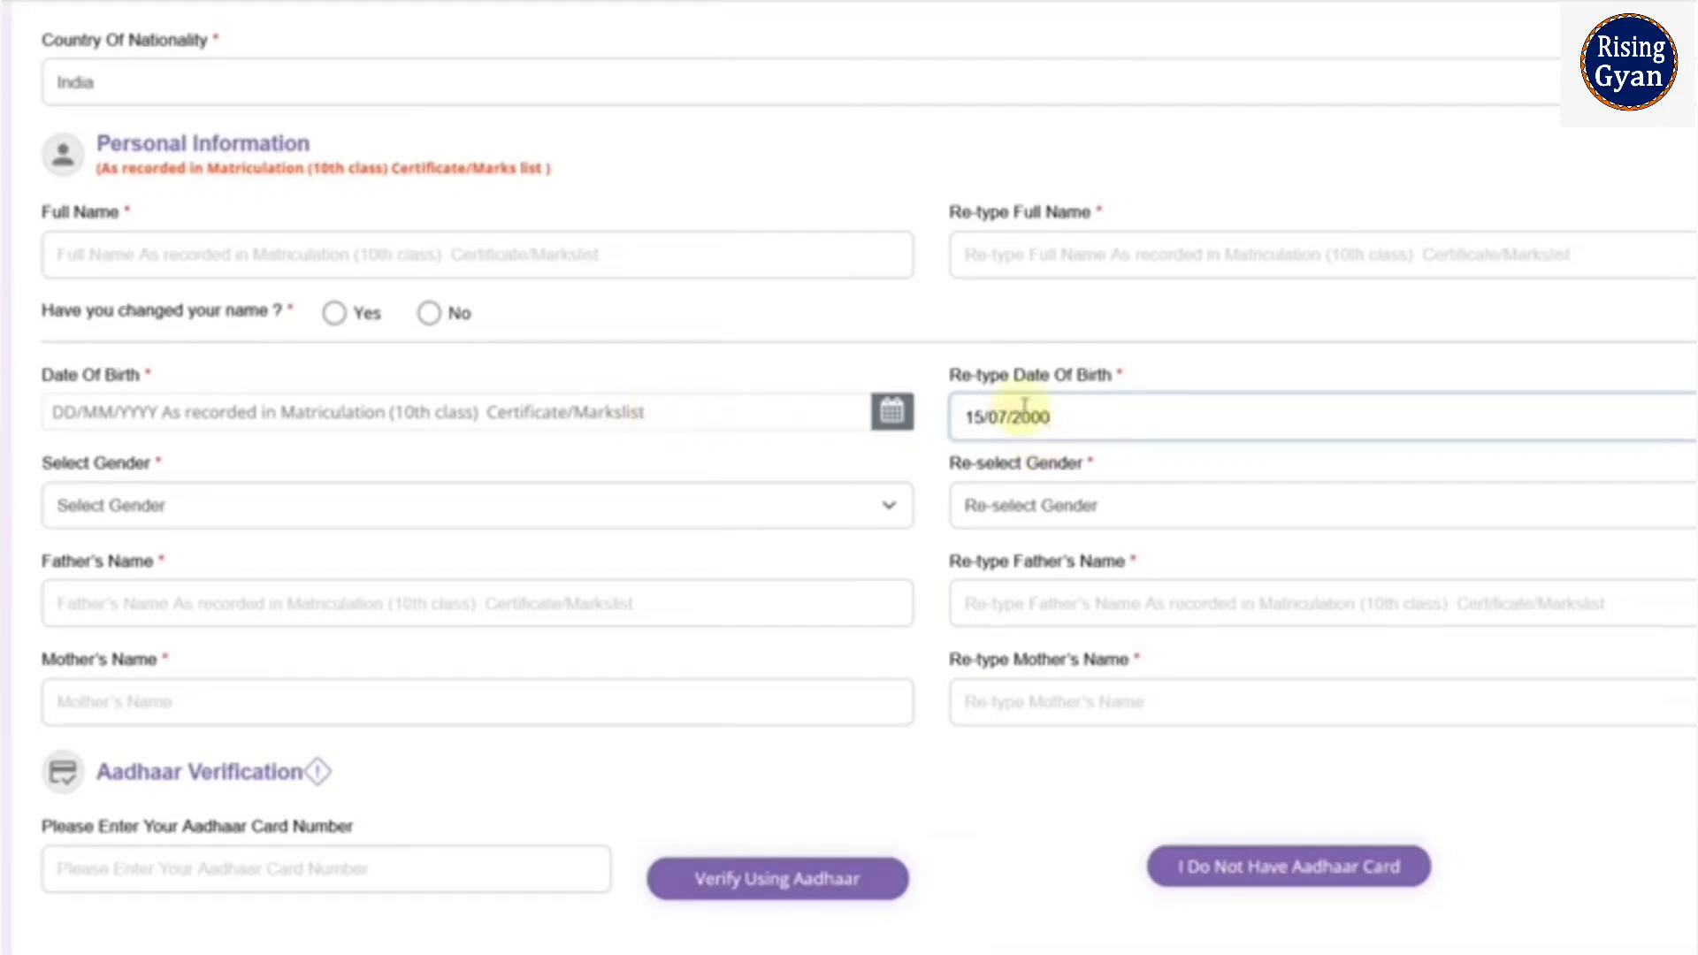
left_click(892, 411)
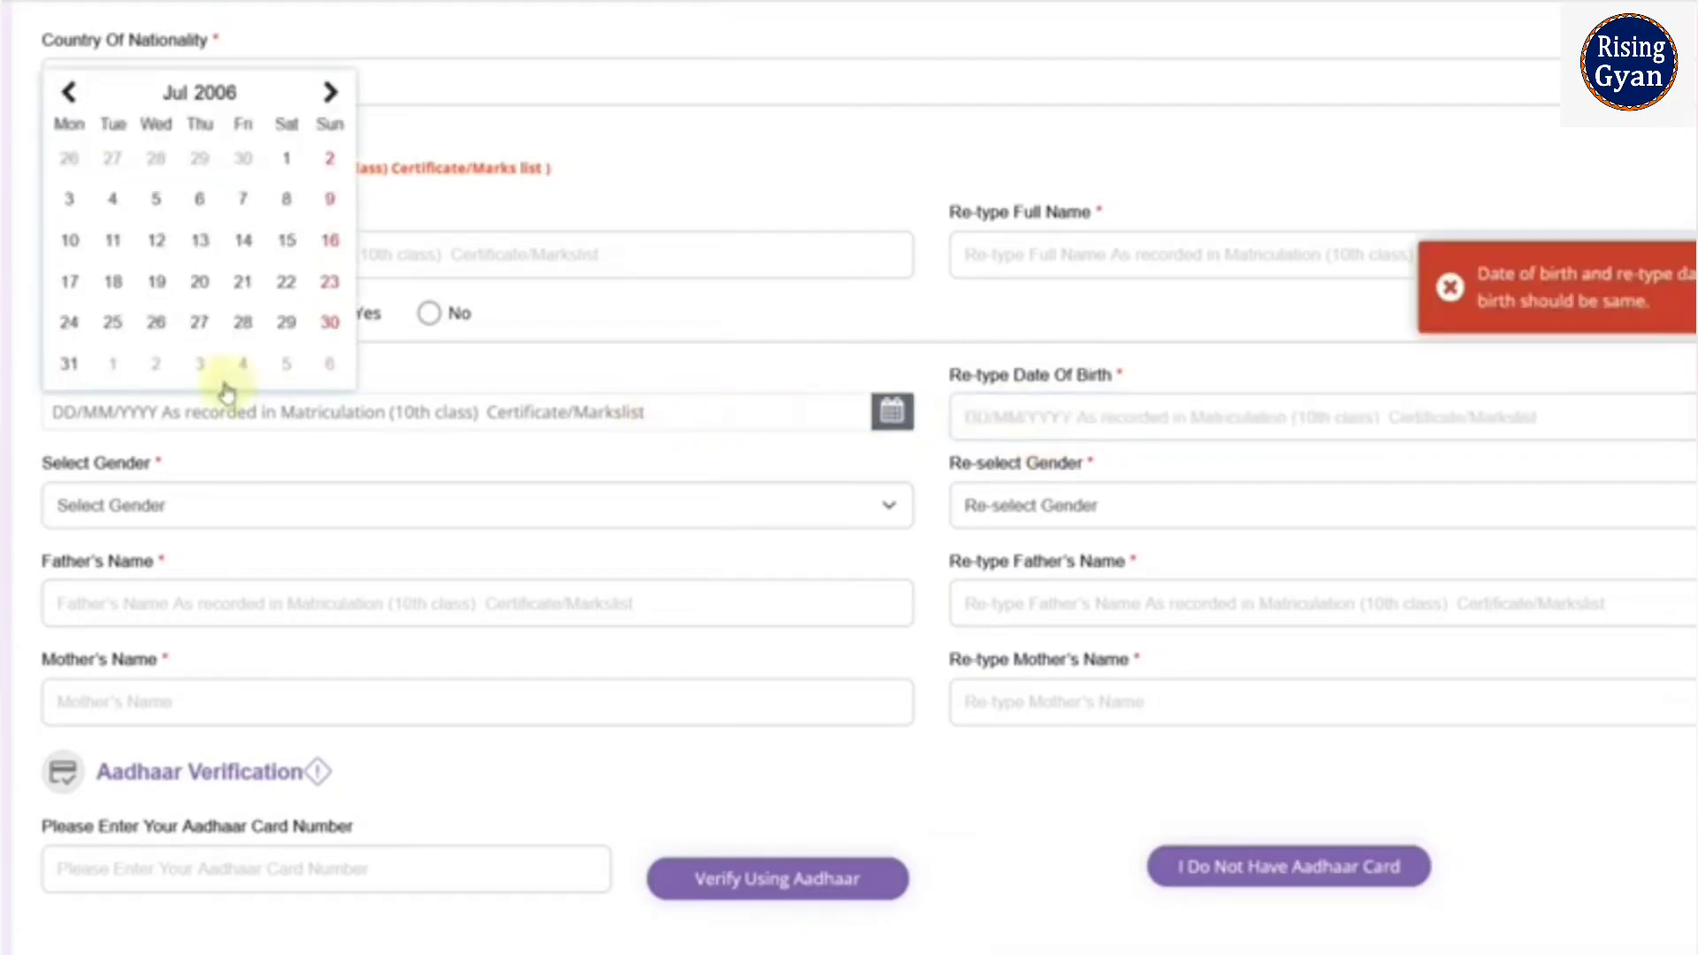
left_click(491, 364)
Step: Set the gender to Male in the personal information section
scroll(491, 363, "down", 3)
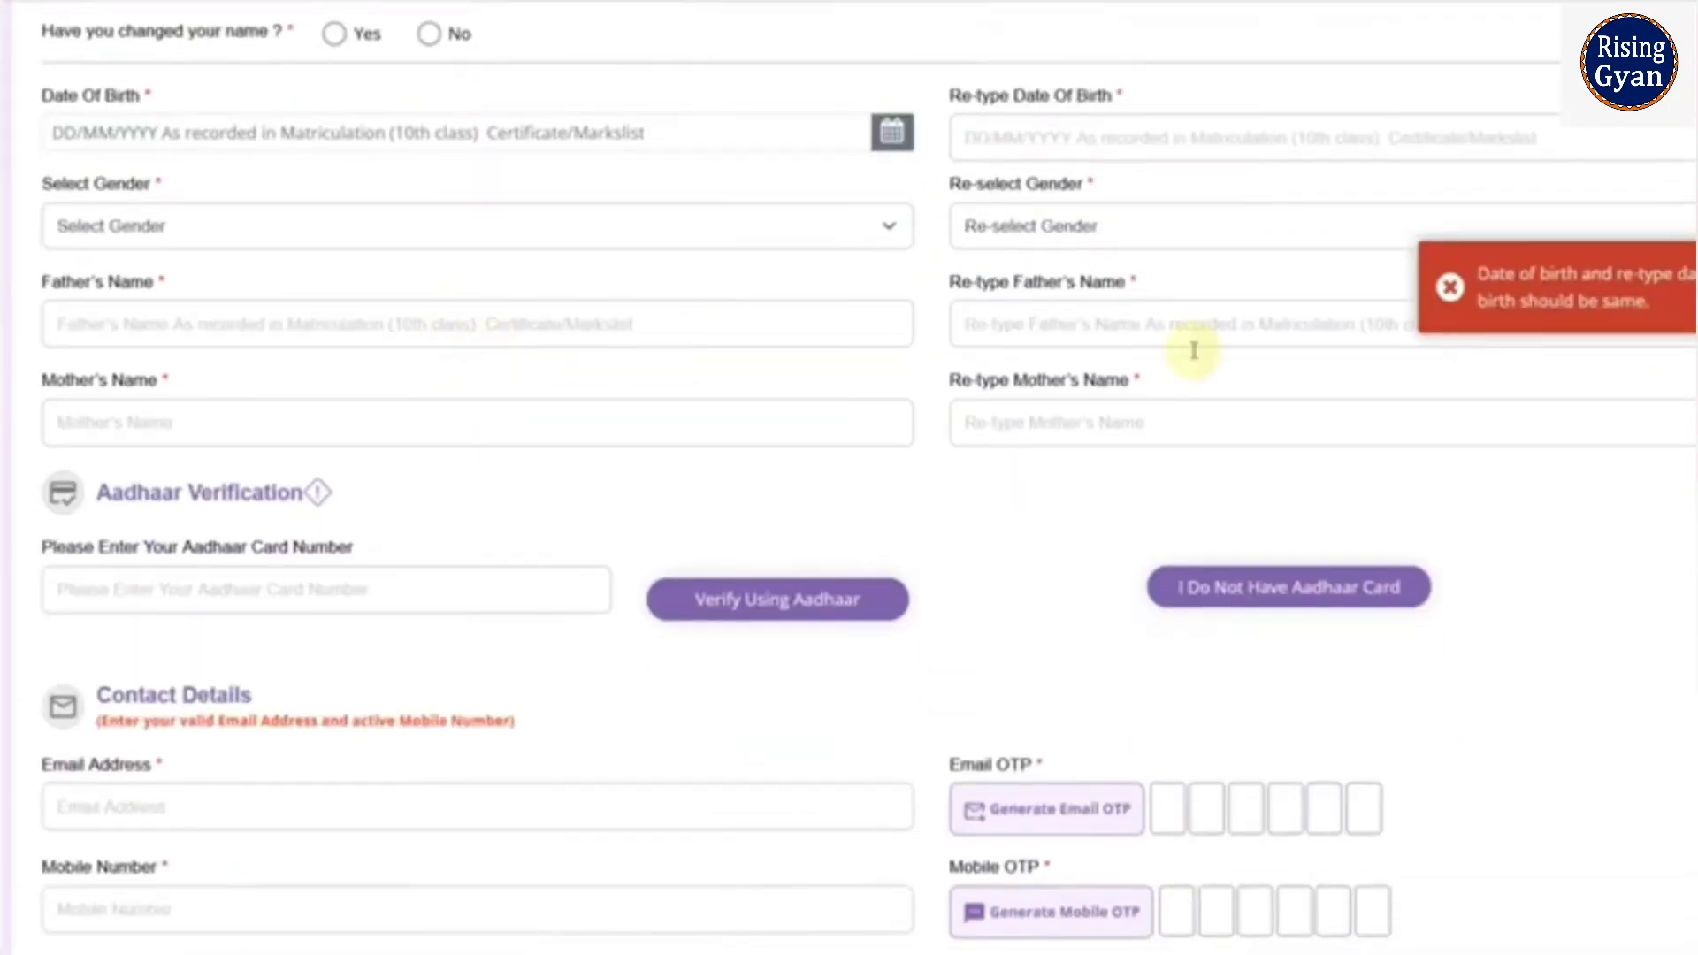
left_click(137, 241)
left_click(137, 317)
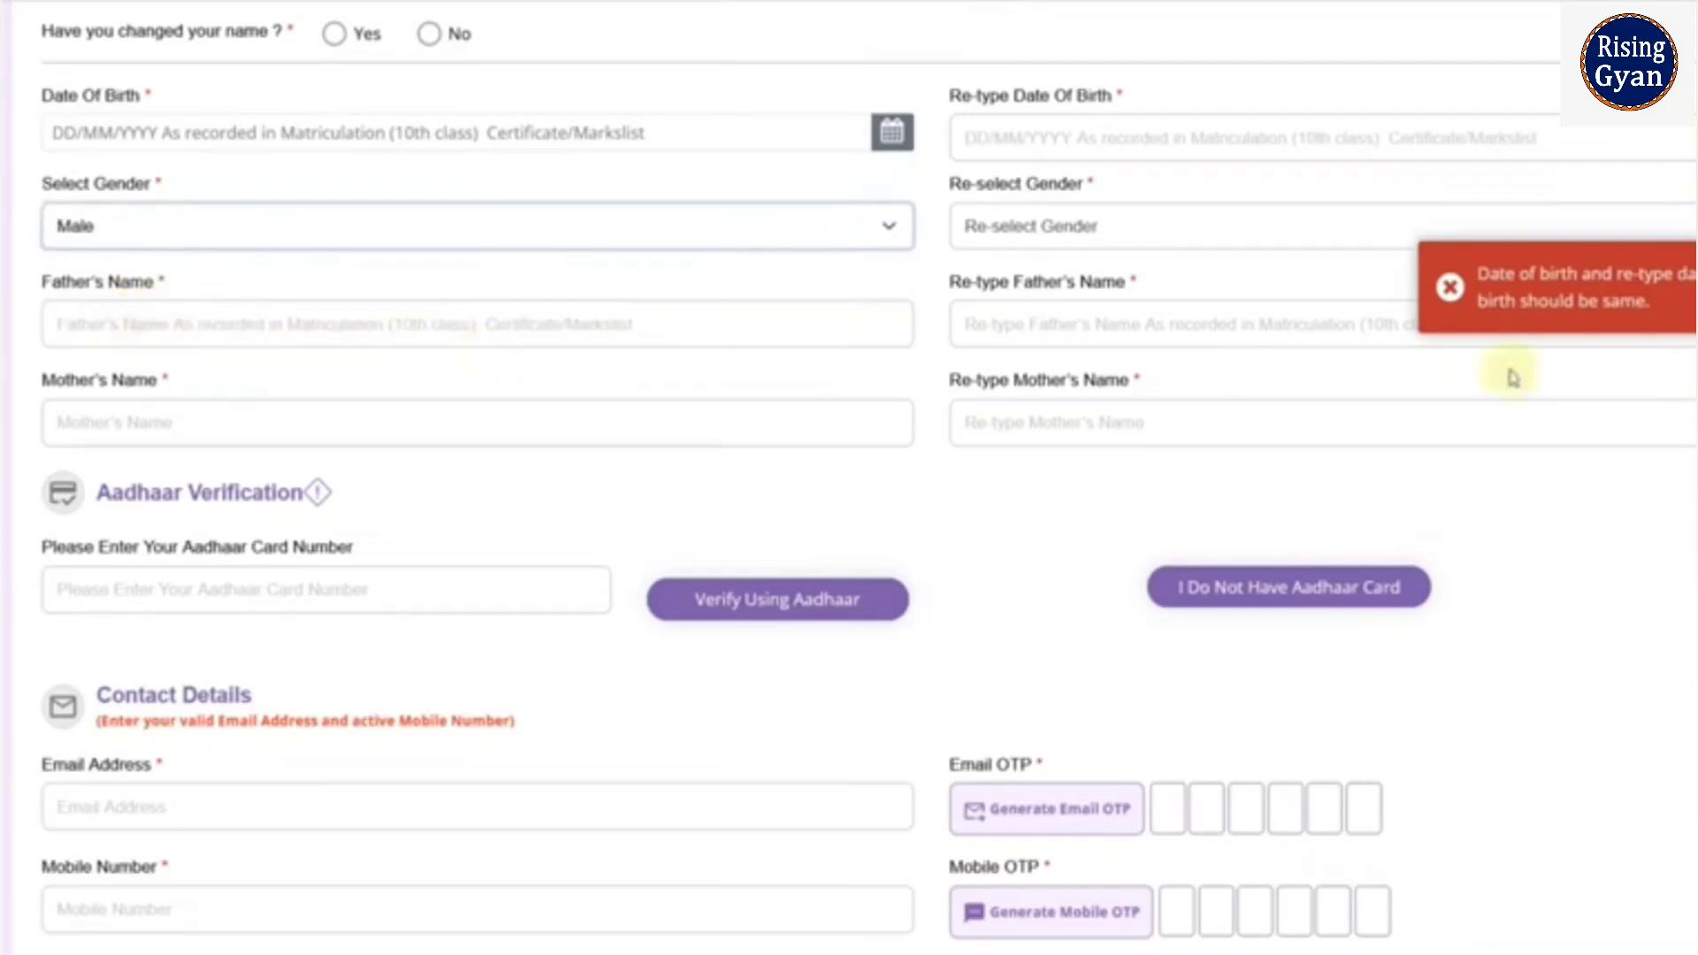
Step: Examine the parents' name fields and the Aadhaar card number field of the registration form
scroll(428, 364, "down", 2)
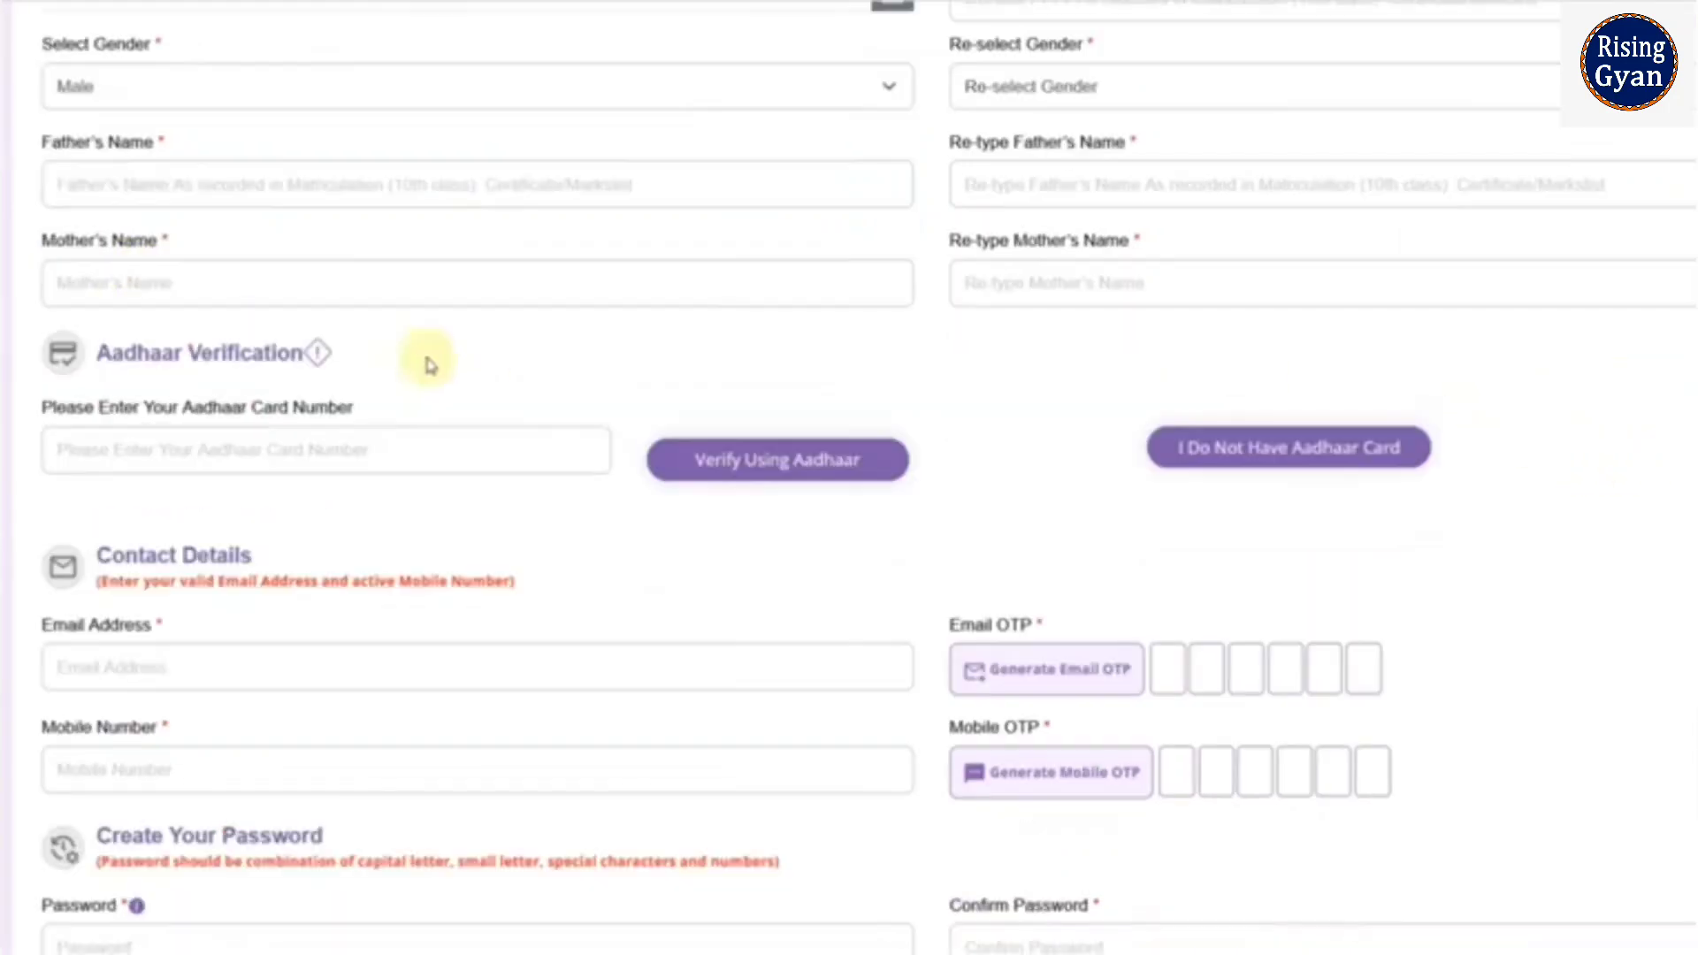
left_click(125, 182)
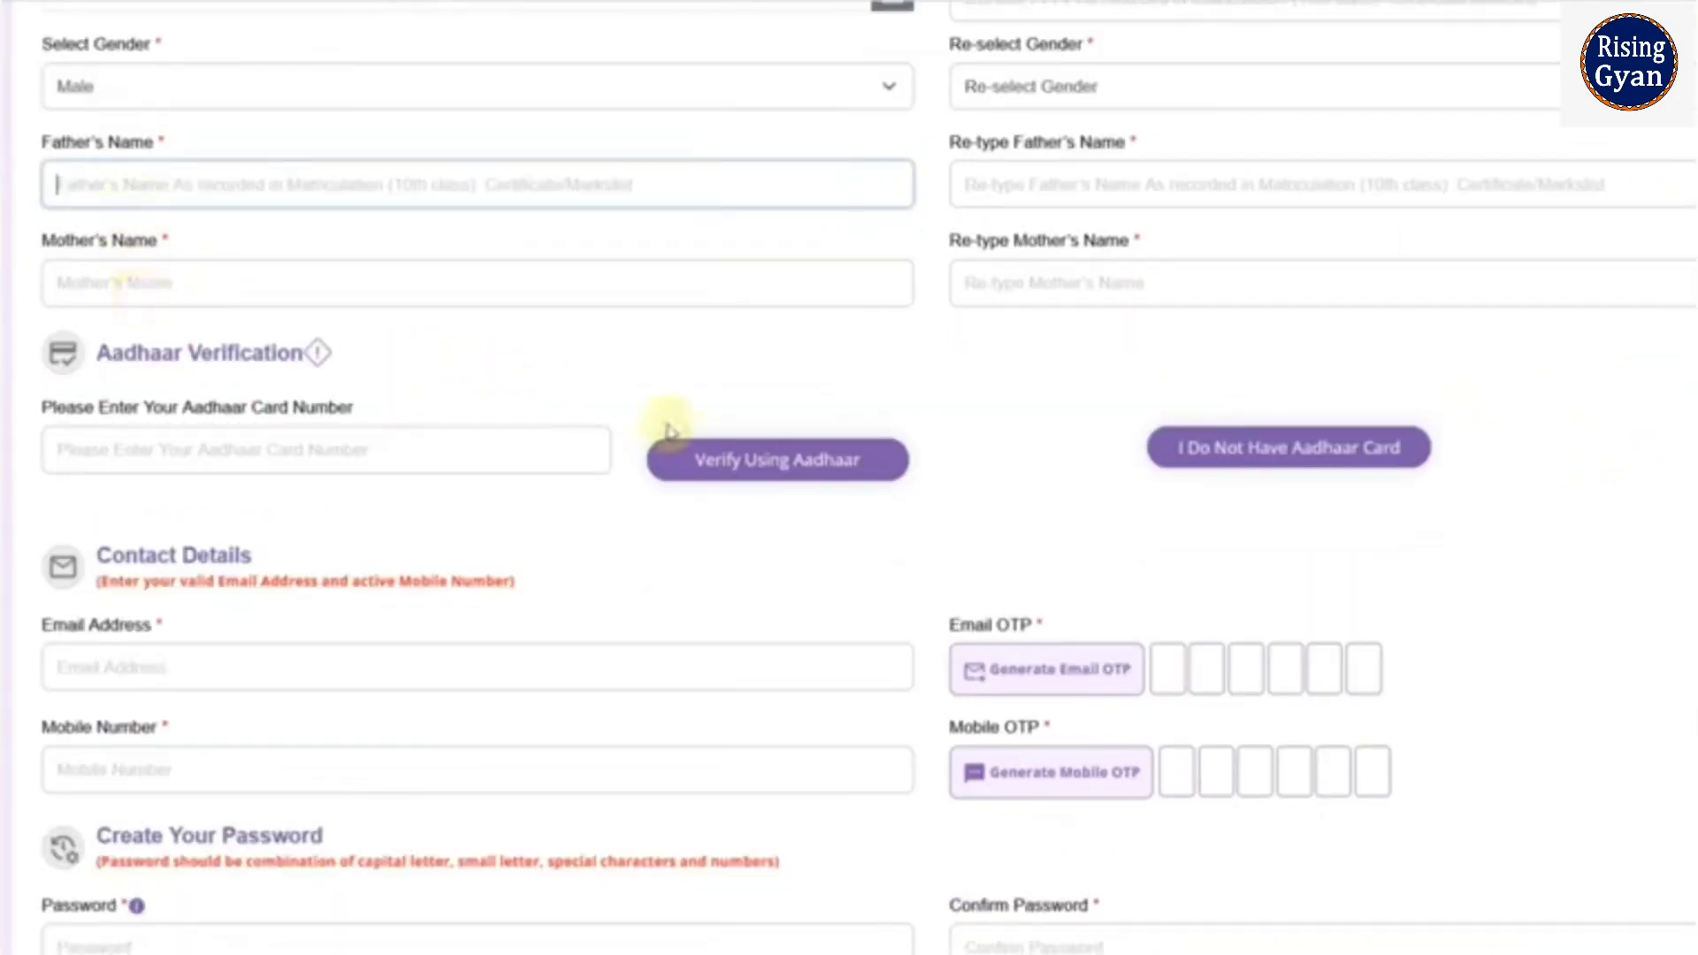
scroll(1023, 542, "up", 3)
scroll(941, 480, "down", 4)
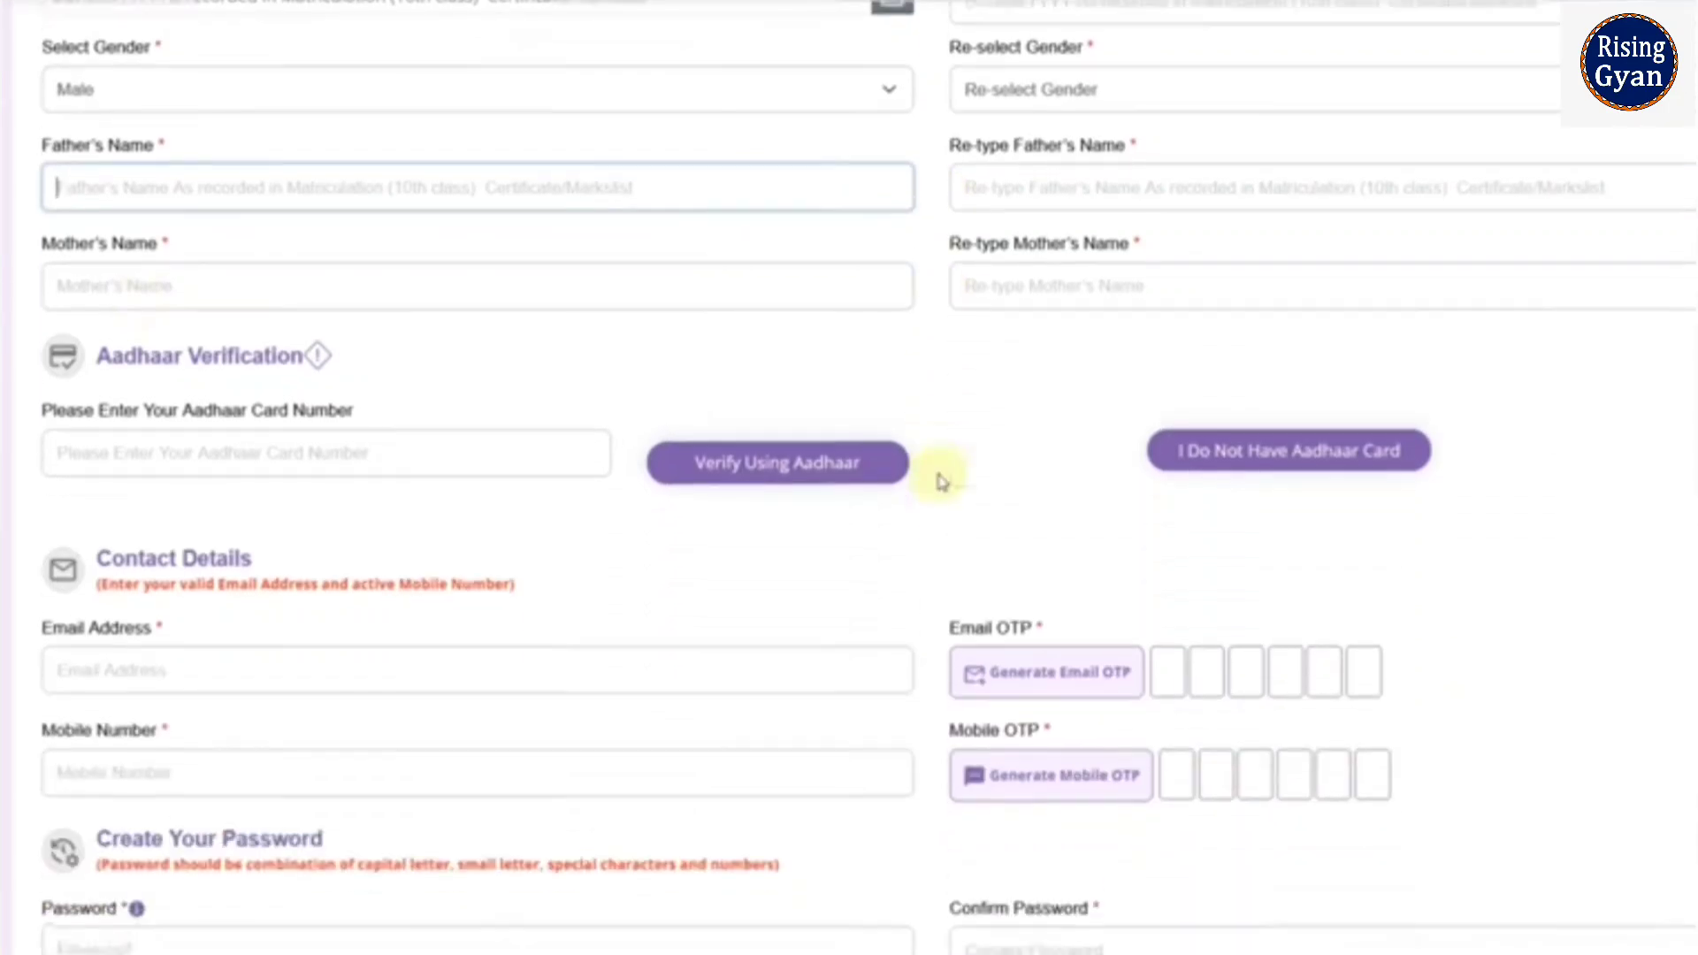
scroll(545, 427, "down", 1)
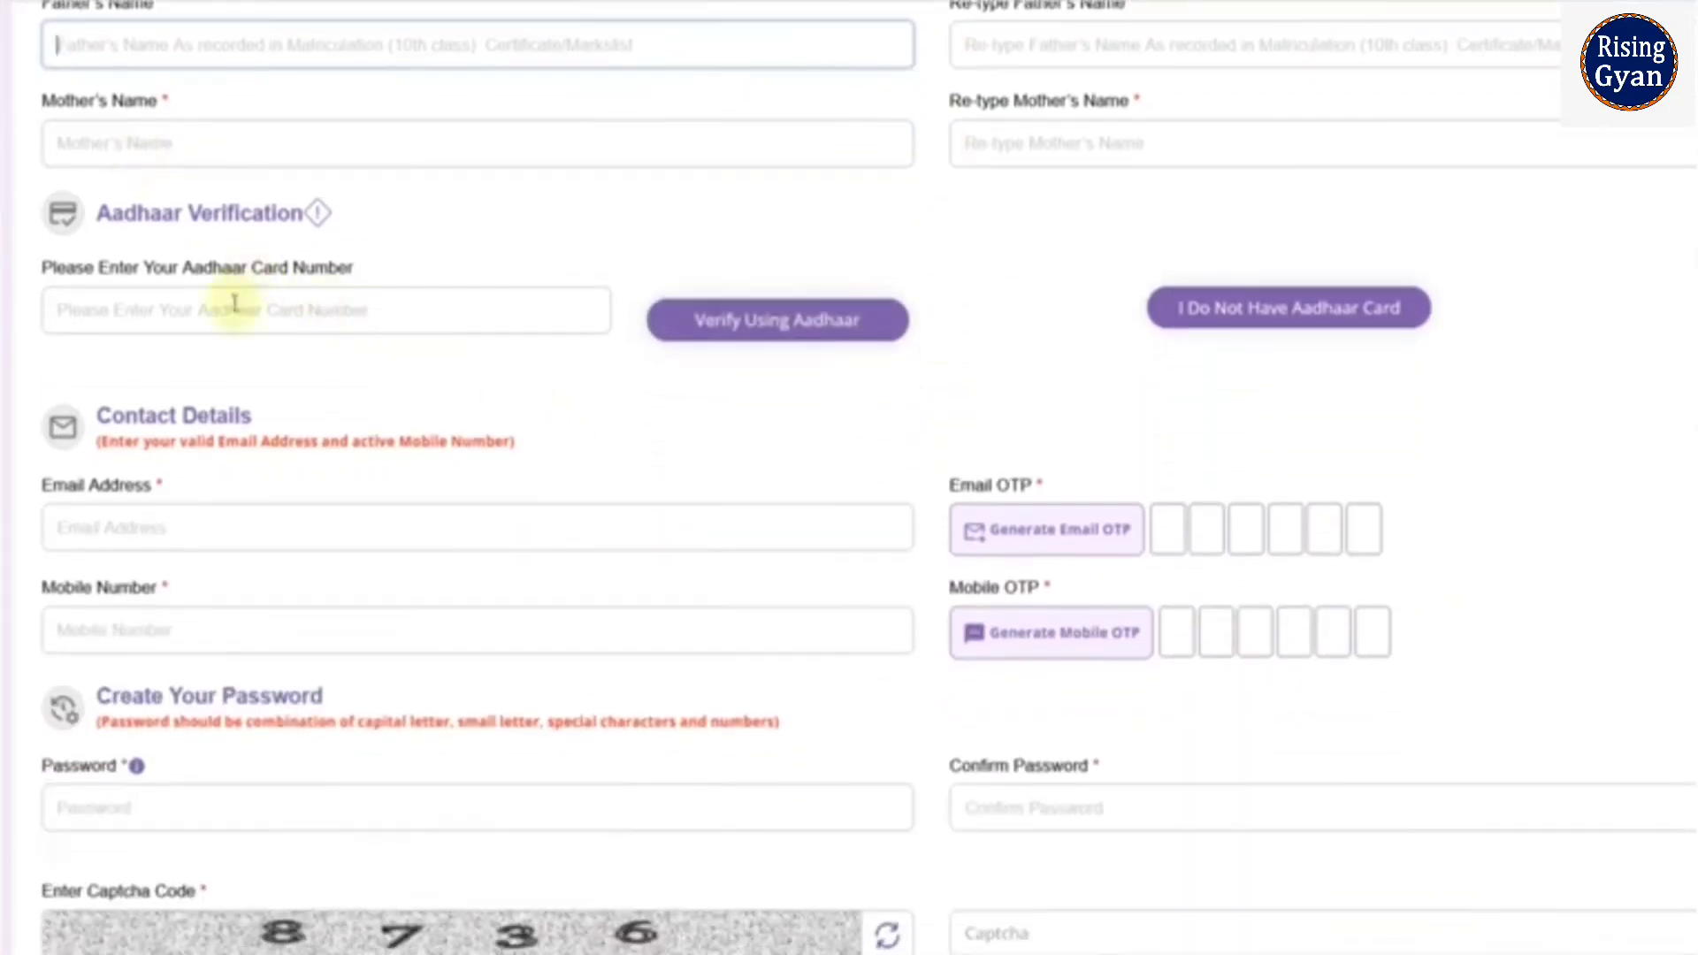
left_click(204, 310)
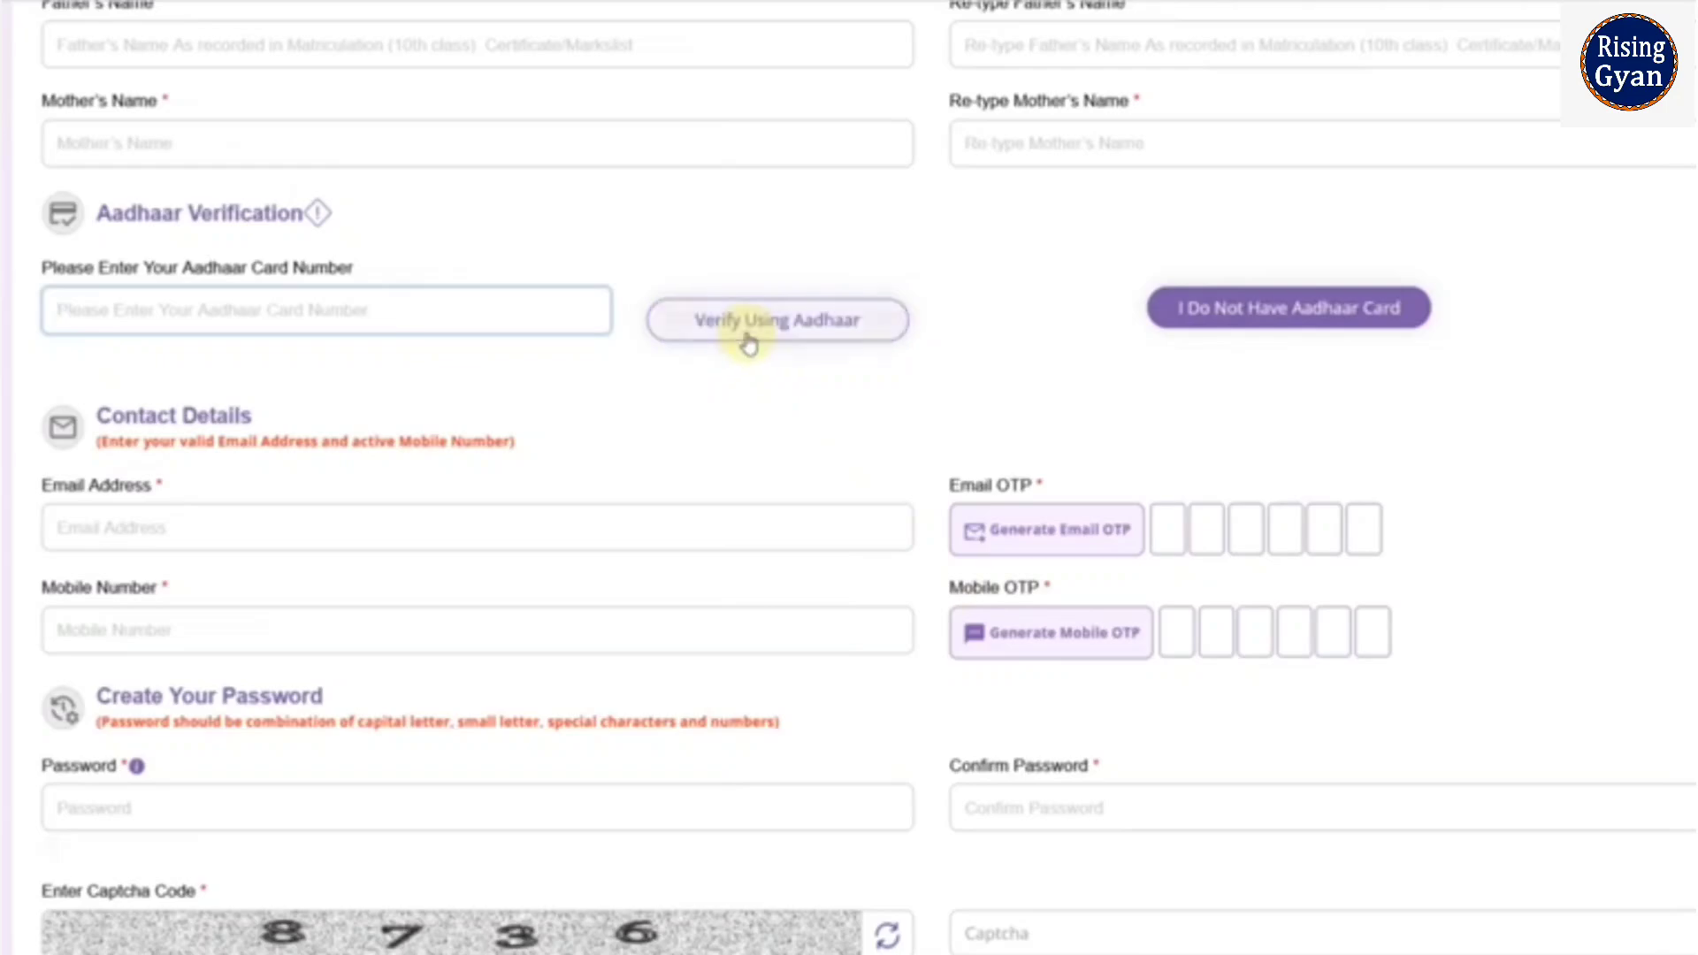
Step: Try Driving license as the proof of ID instead of an Aadhaar card, and return to Aadhaar verification
left_click(1261, 320)
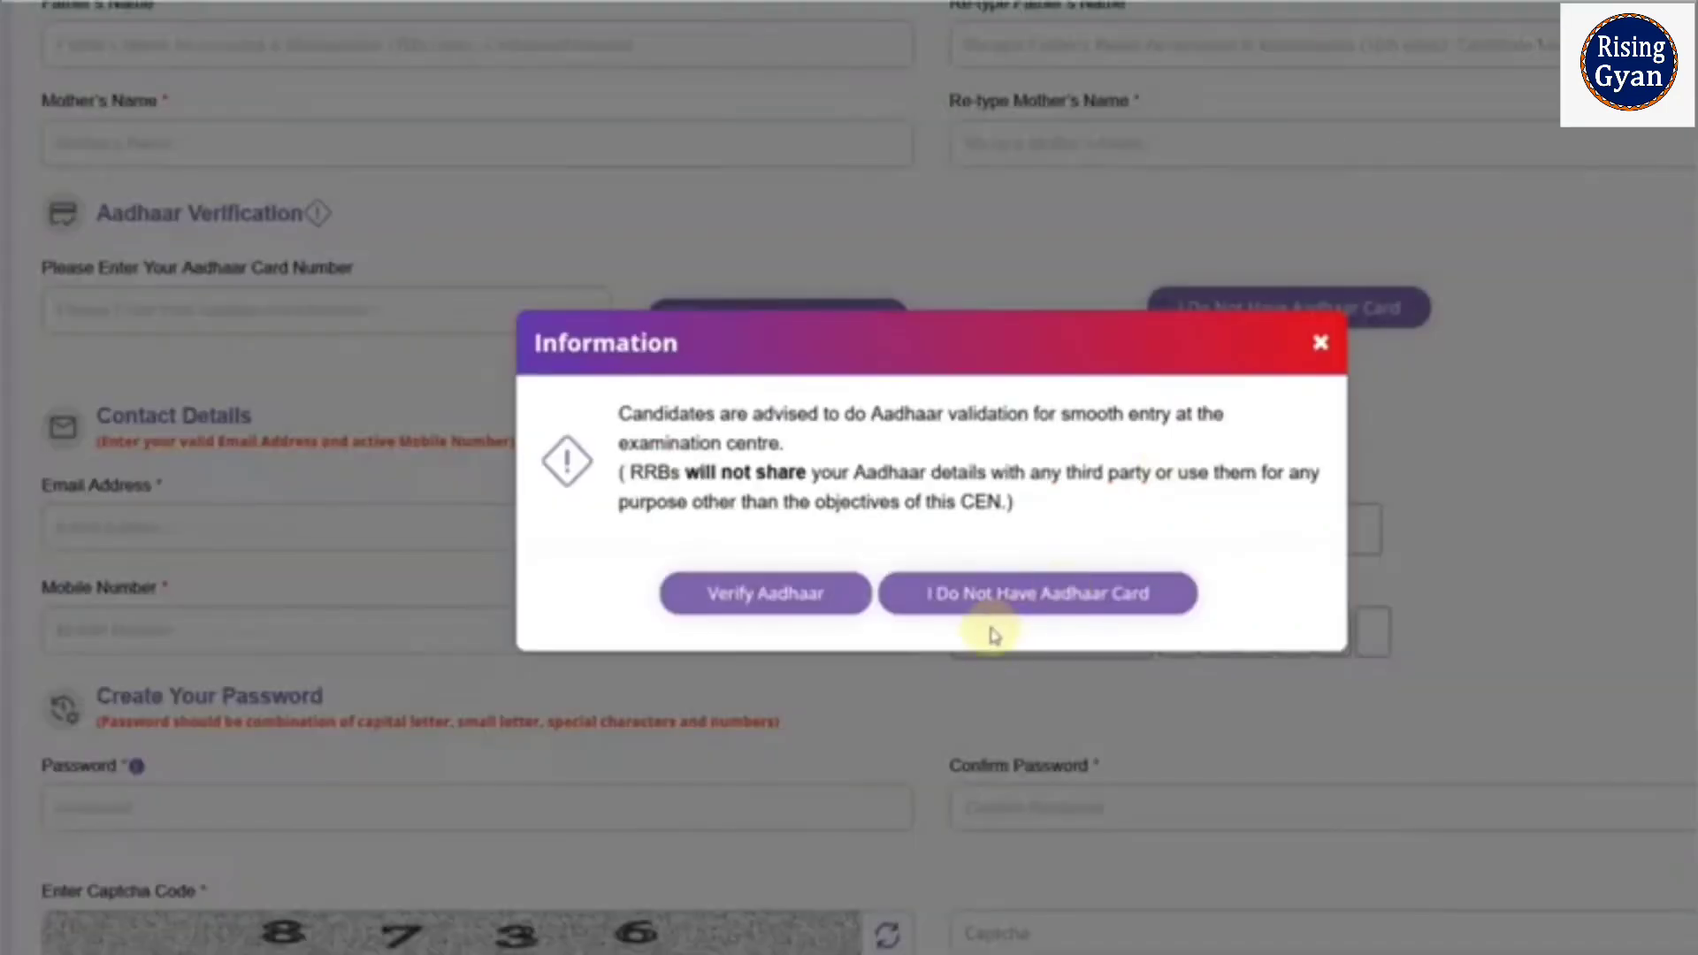
left_click(995, 594)
left_click(301, 325)
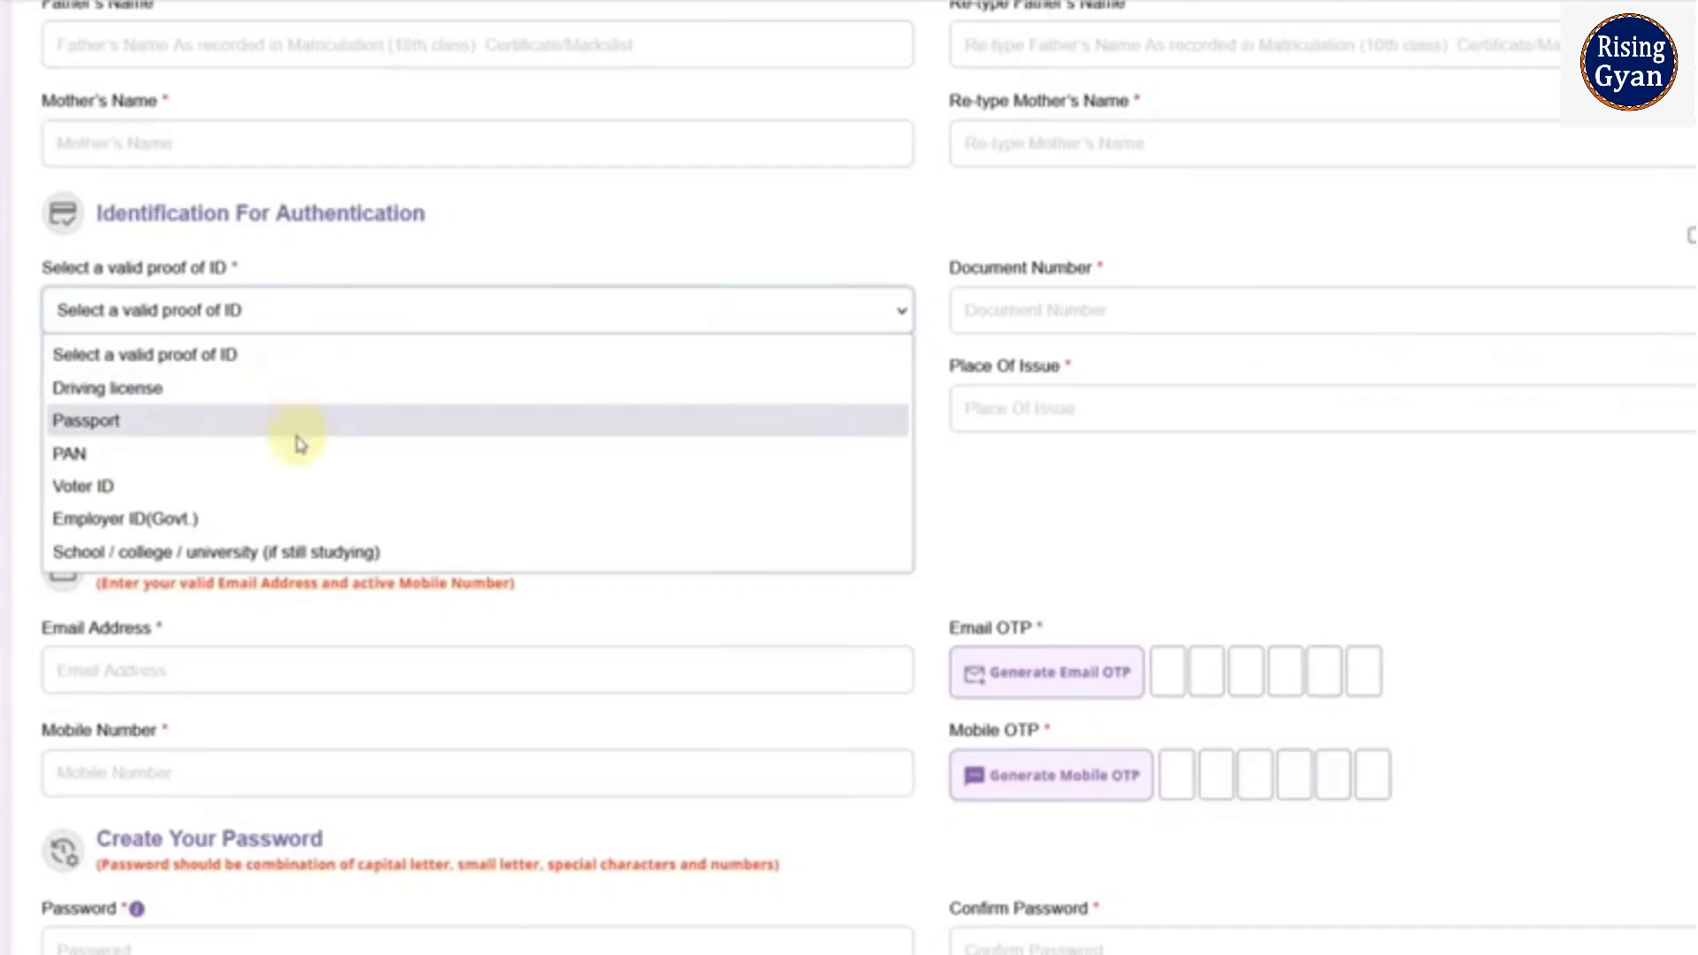
left_click(259, 387)
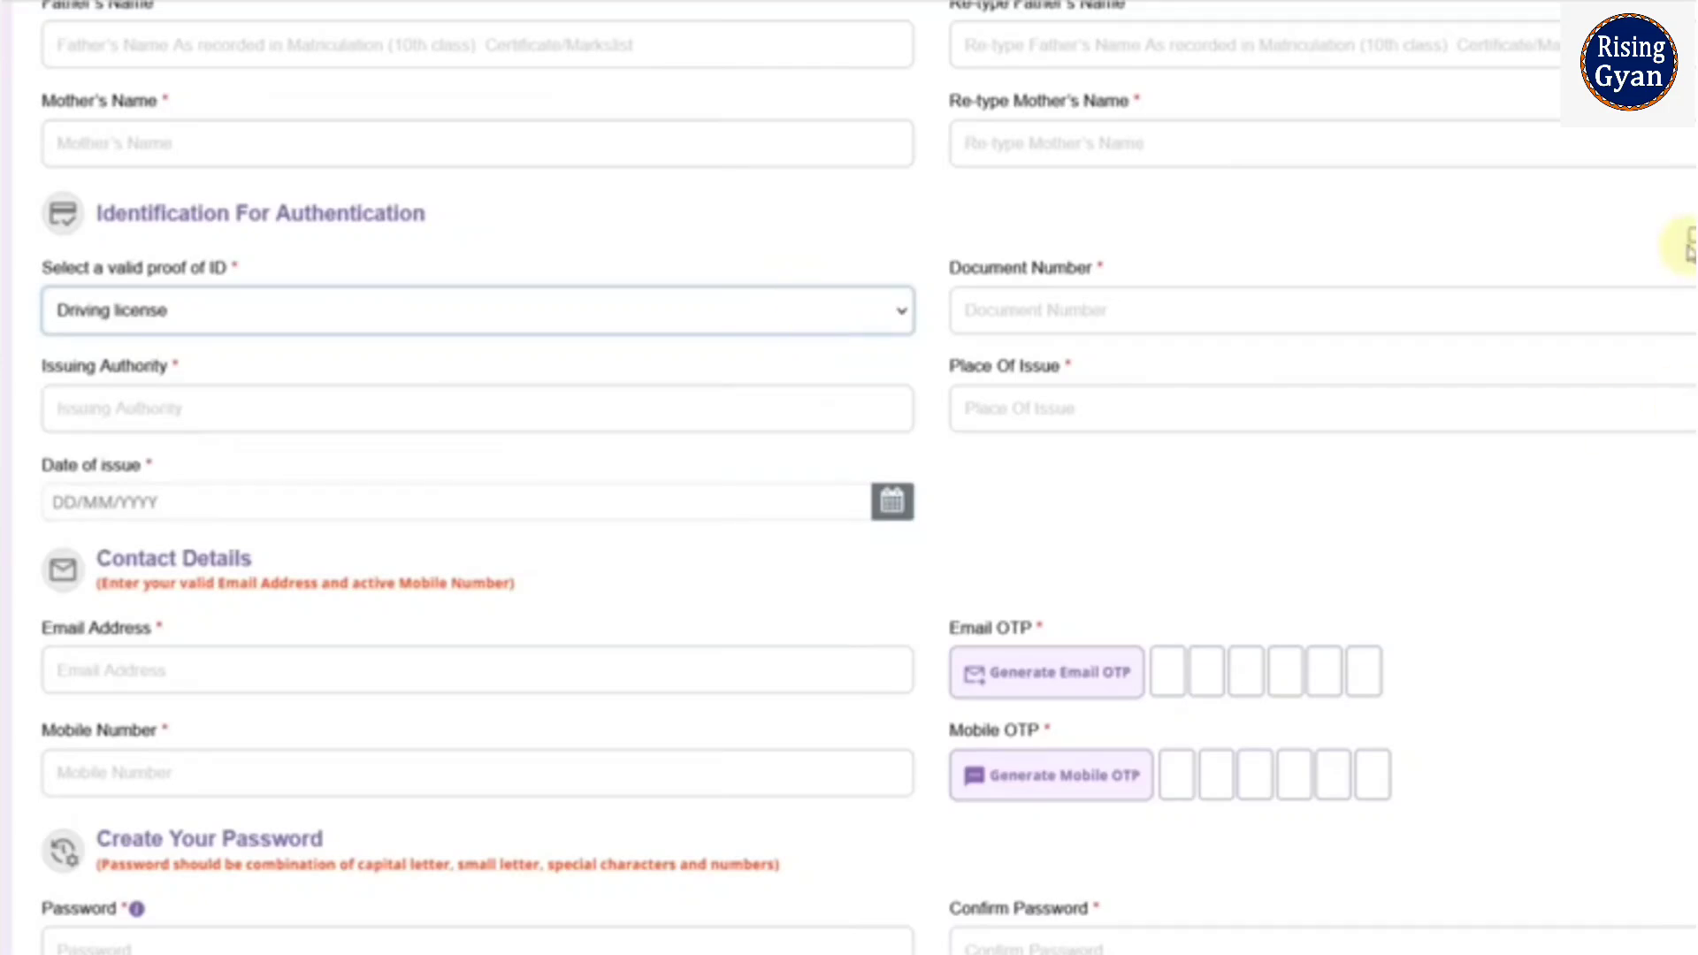
left_click(1690, 245)
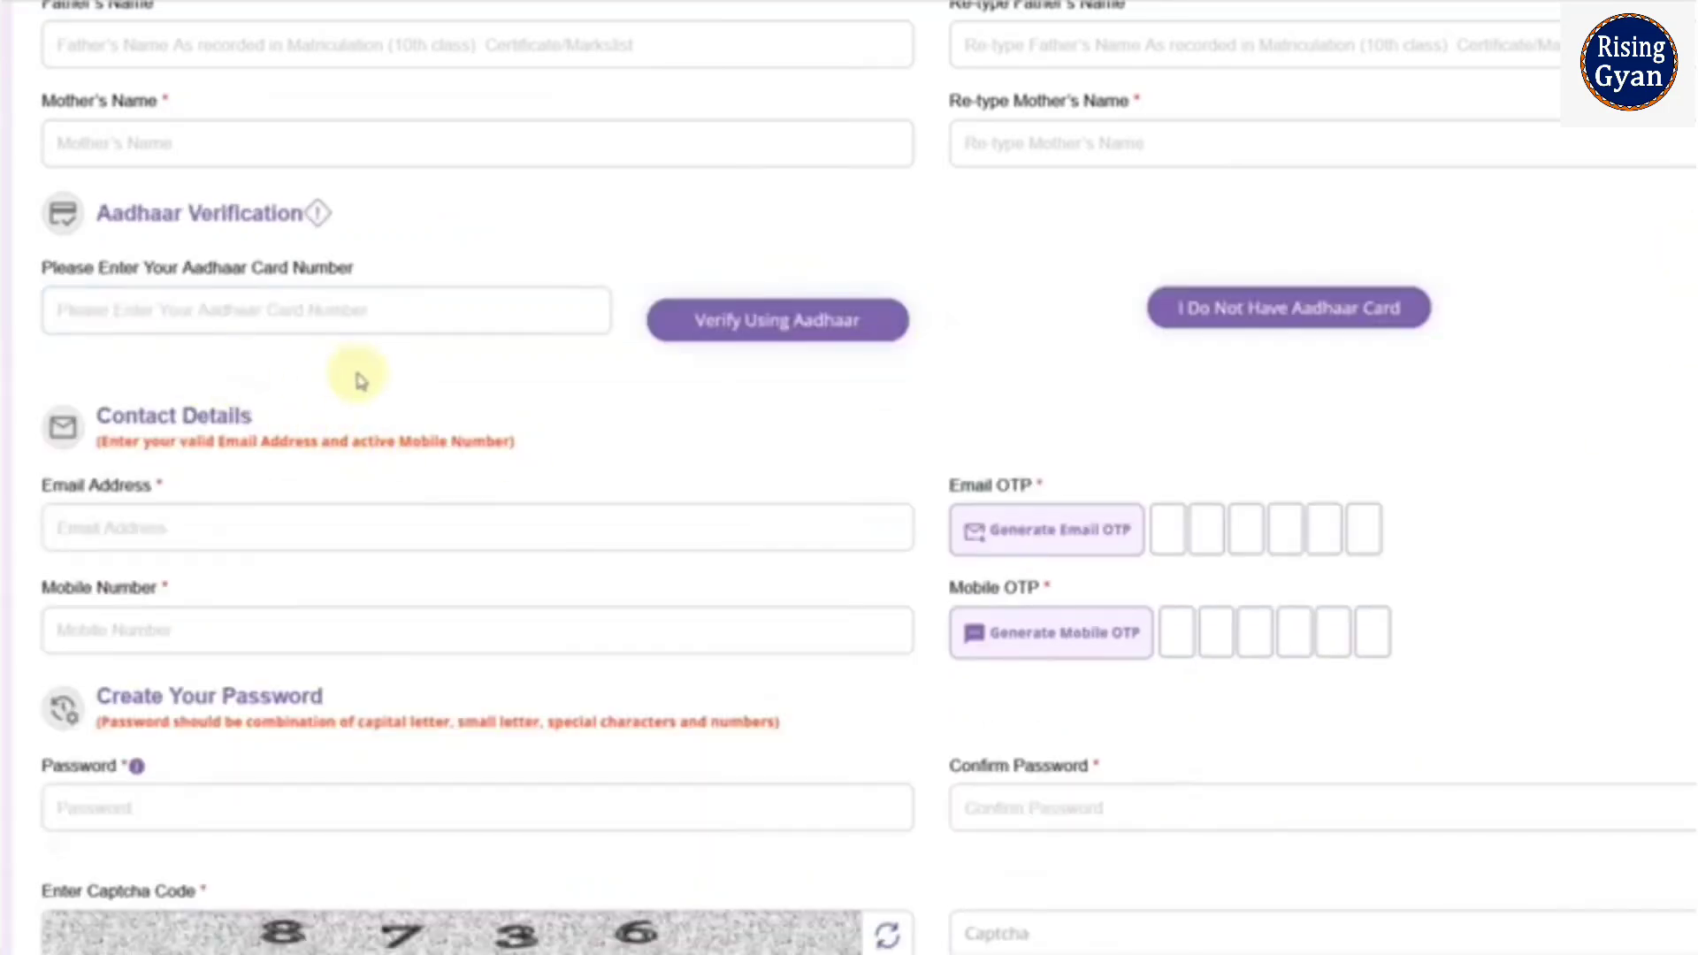
Step: Review the contact and password sections with the sample password in the text note, and close the note
scroll(637, 410, "down", 3)
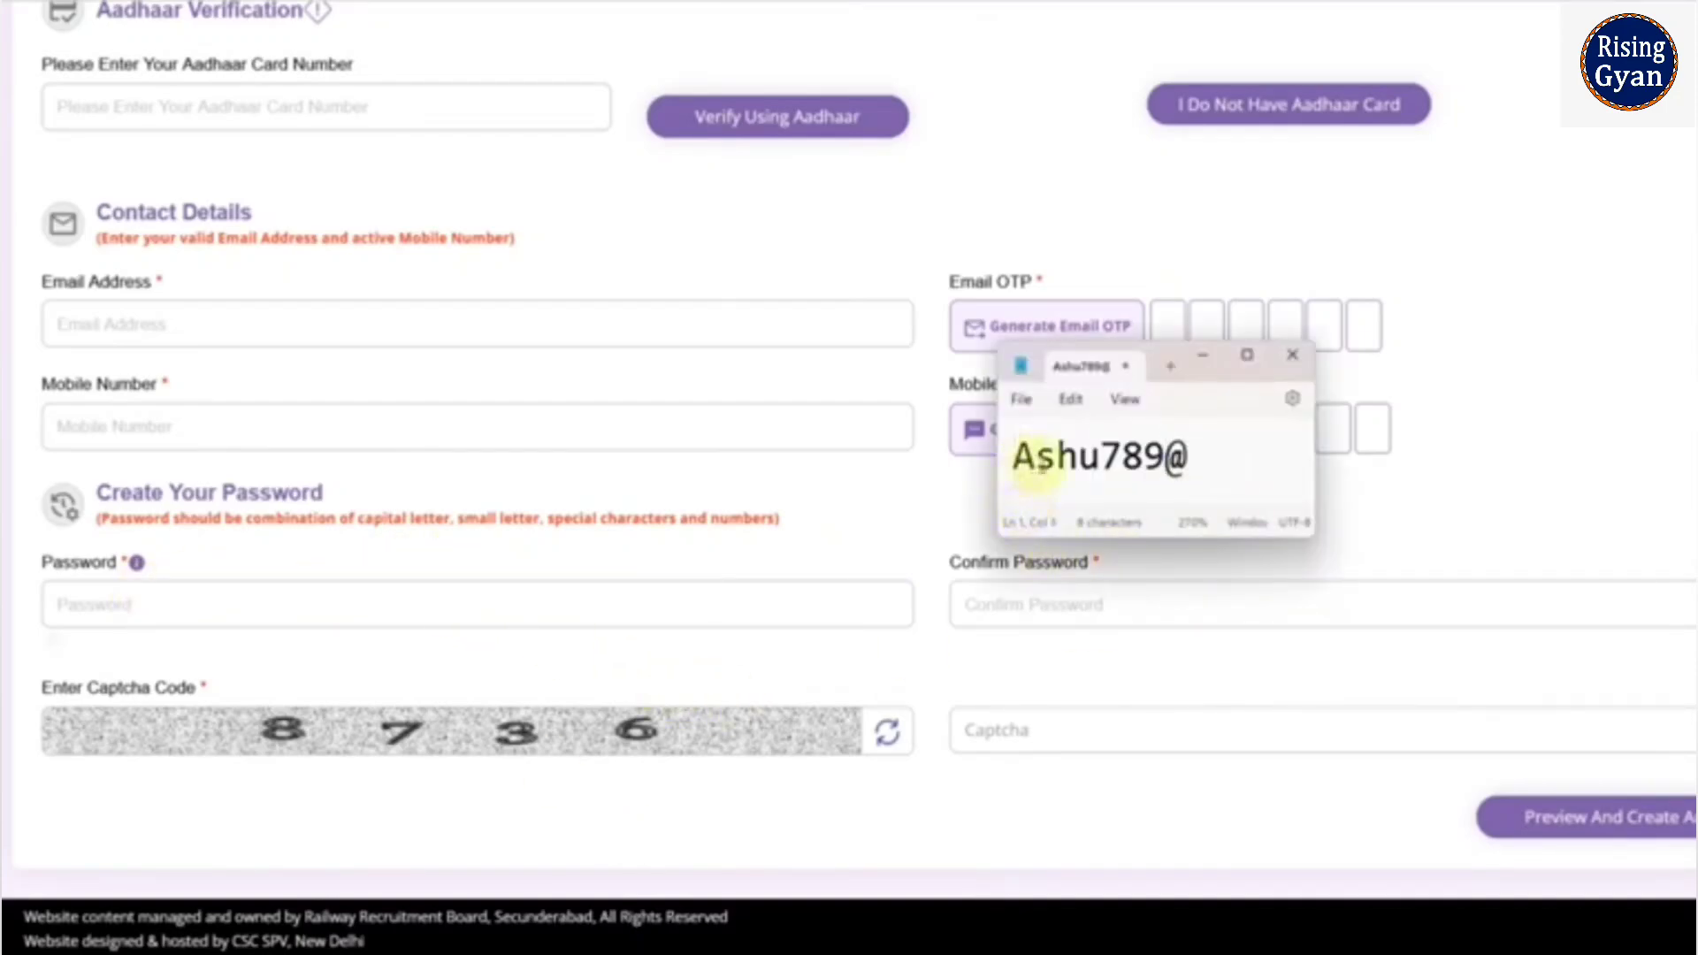
mouse_move(1164, 456)
left_mouse_down()
mouse_move(1190, 465)
mouse_move(1141, 464)
mouse_move(1152, 474)
left_mouse_up()
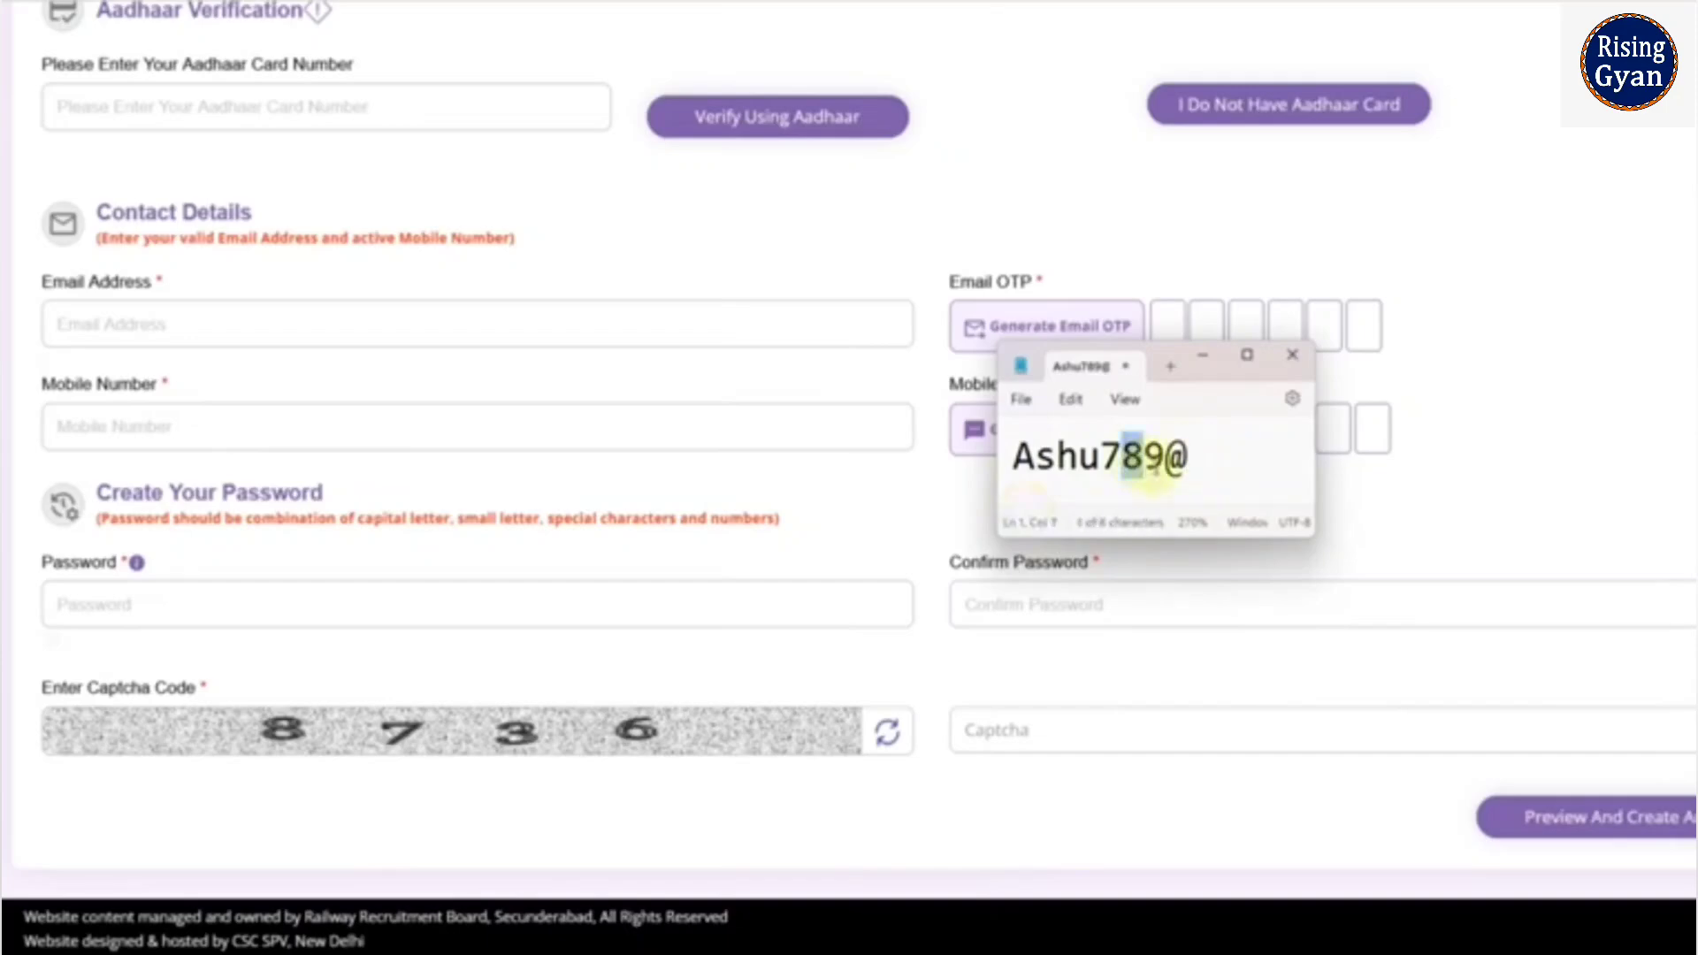
left_click(1150, 467)
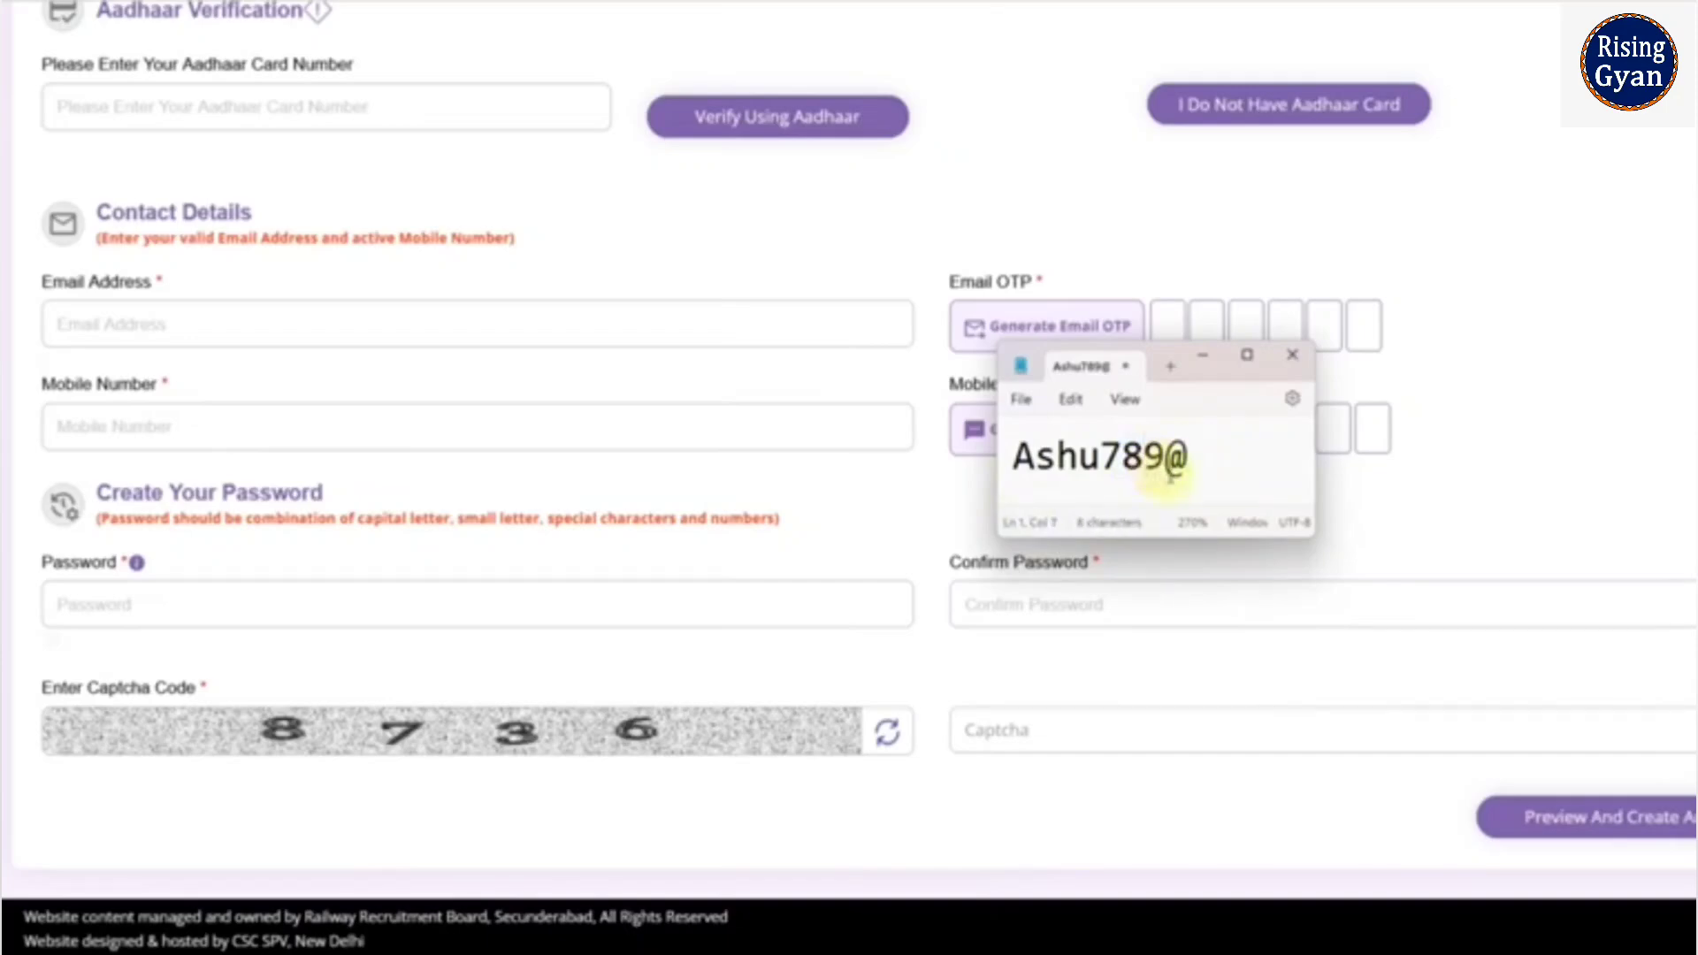
left_click(1292, 355)
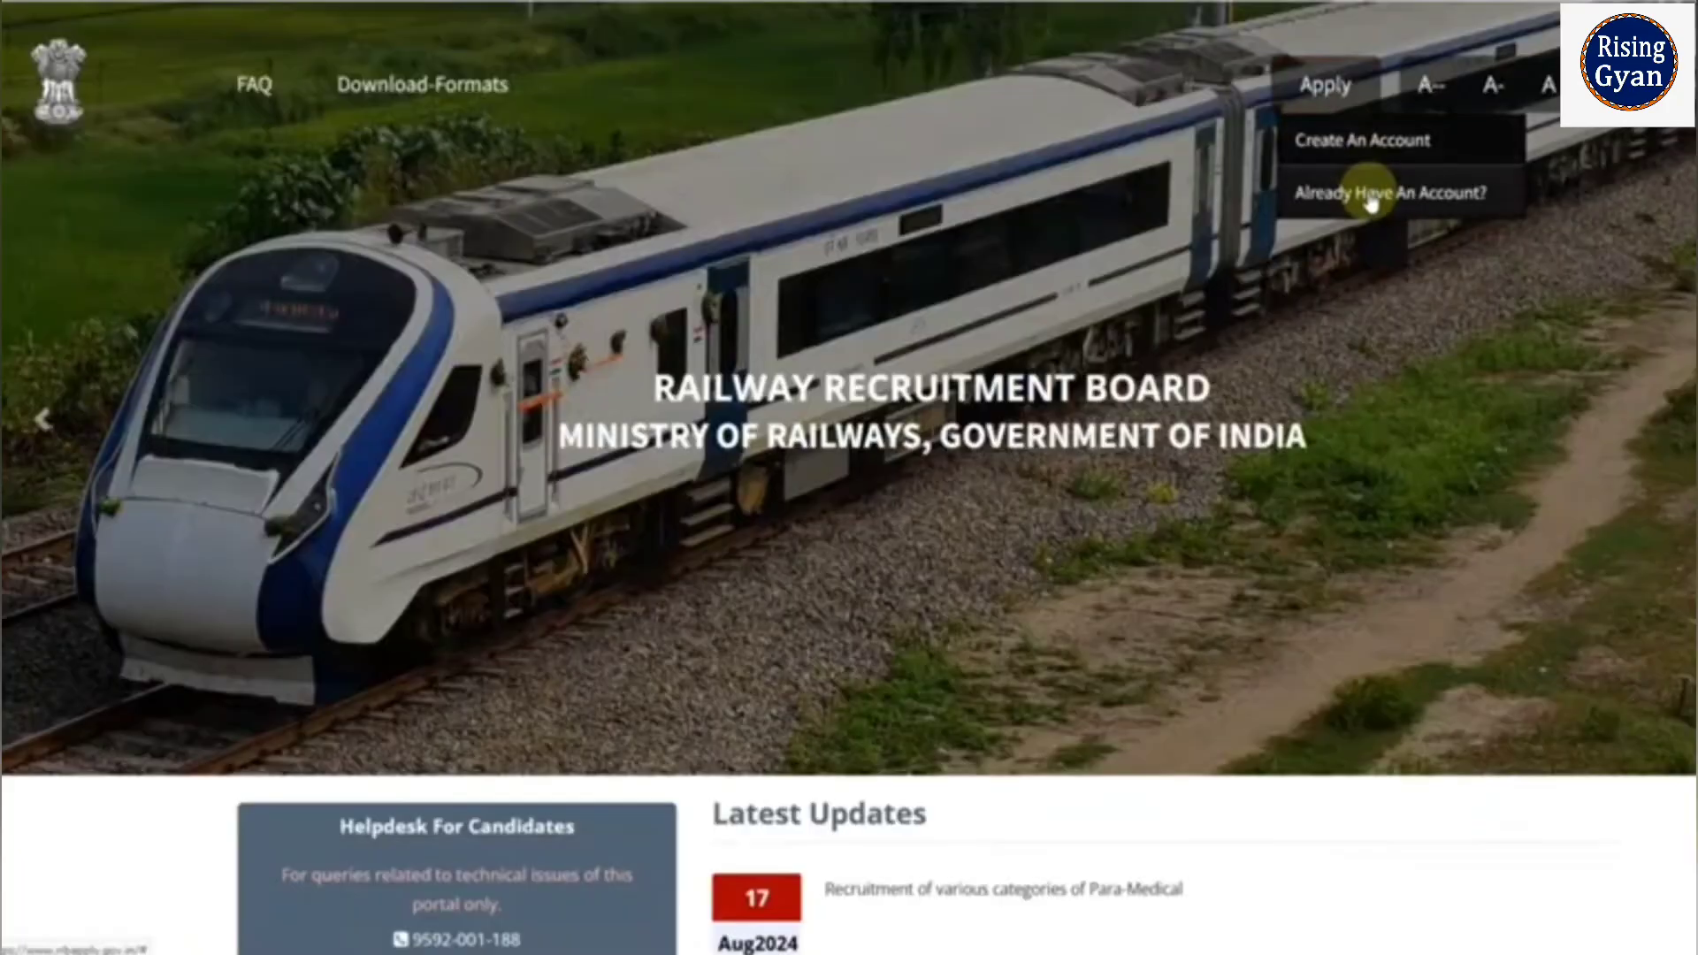
Step: Continue with an existing account and choose Ajmer as the RRB for the CEN No. 03/2024 application
left_click(1327, 188)
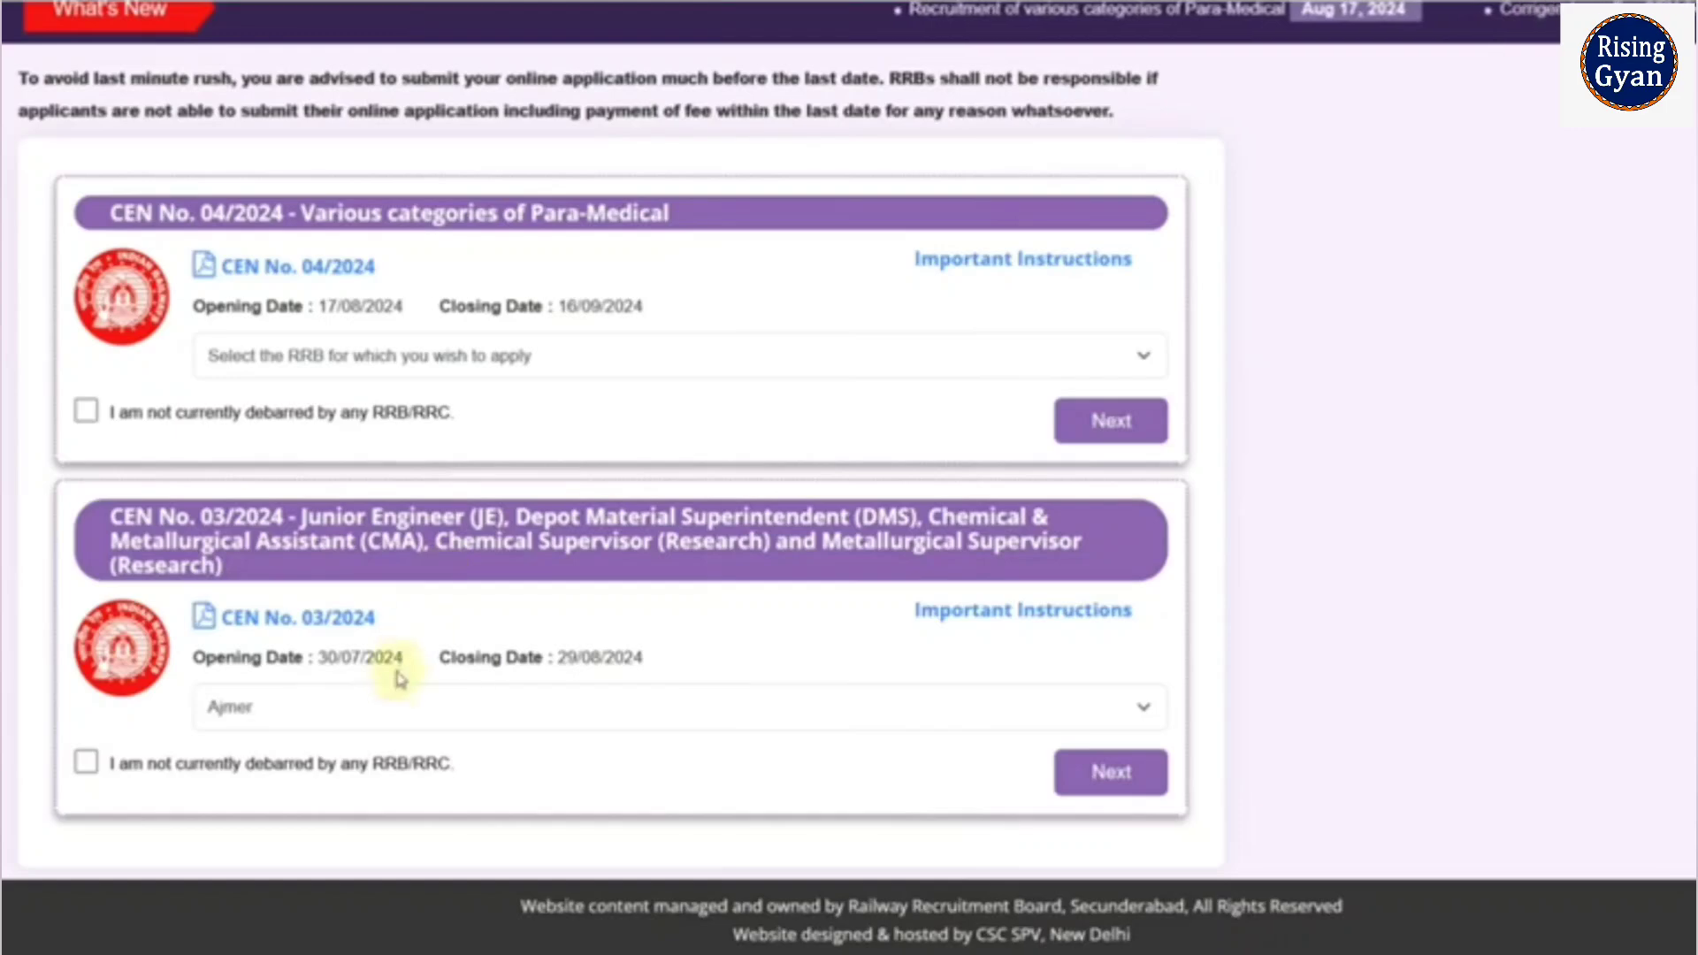
left_click(390, 705)
scroll(520, 354, "down", 1)
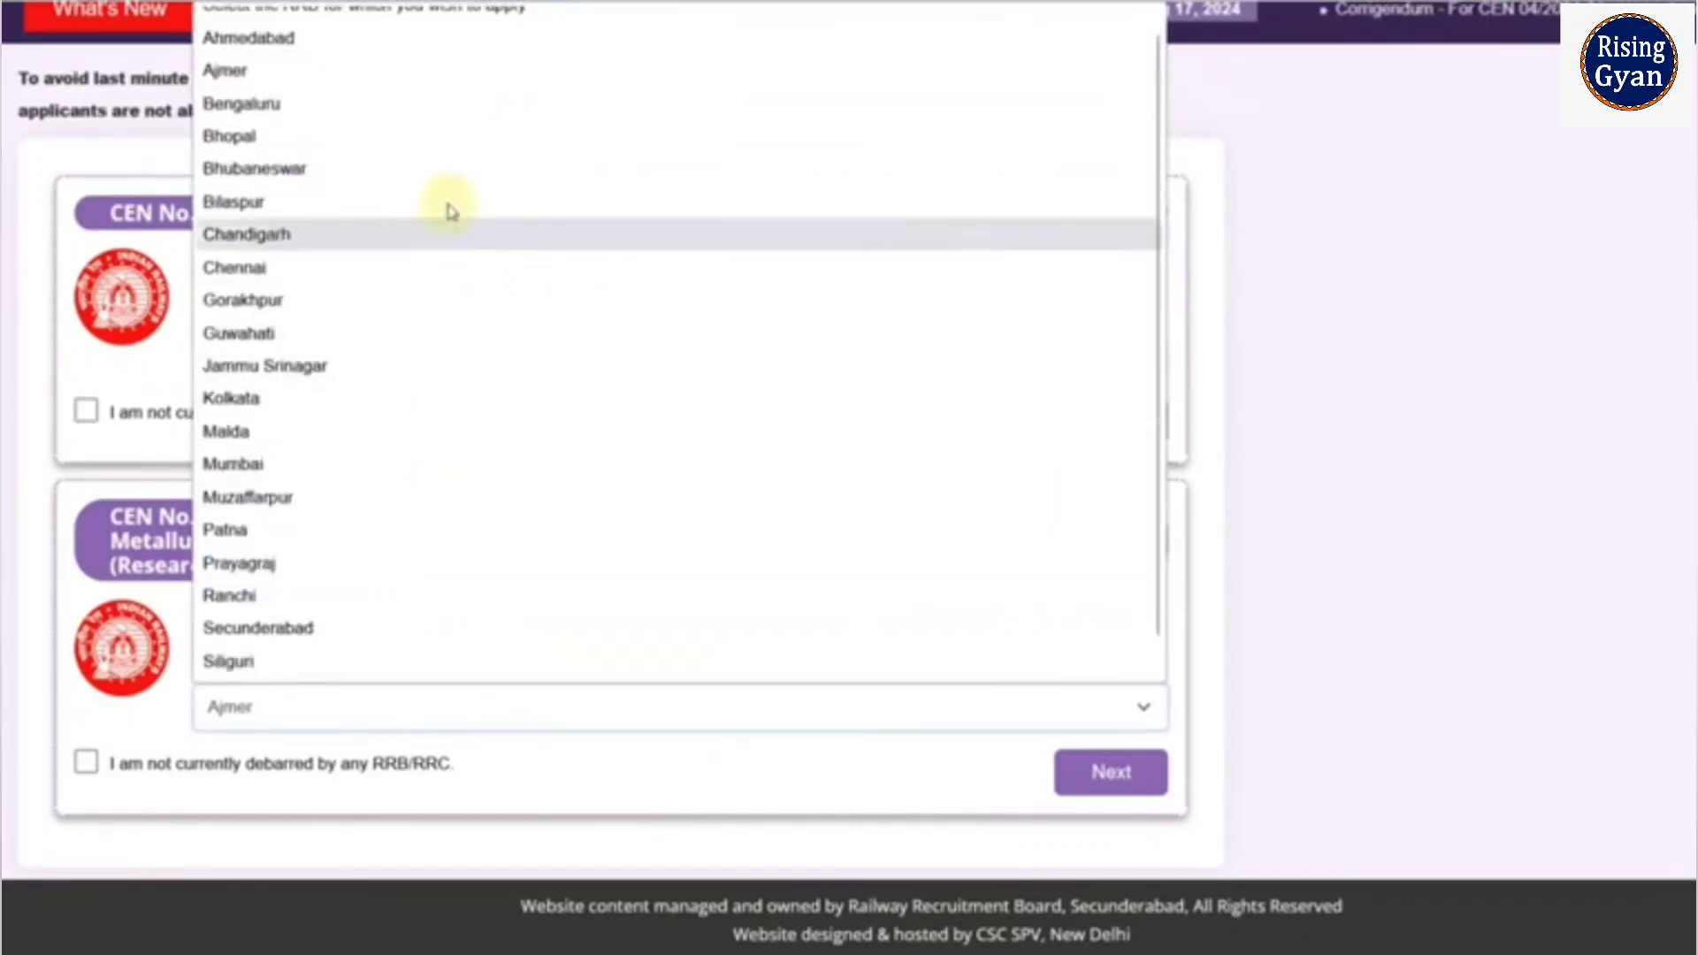
left_click(317, 71)
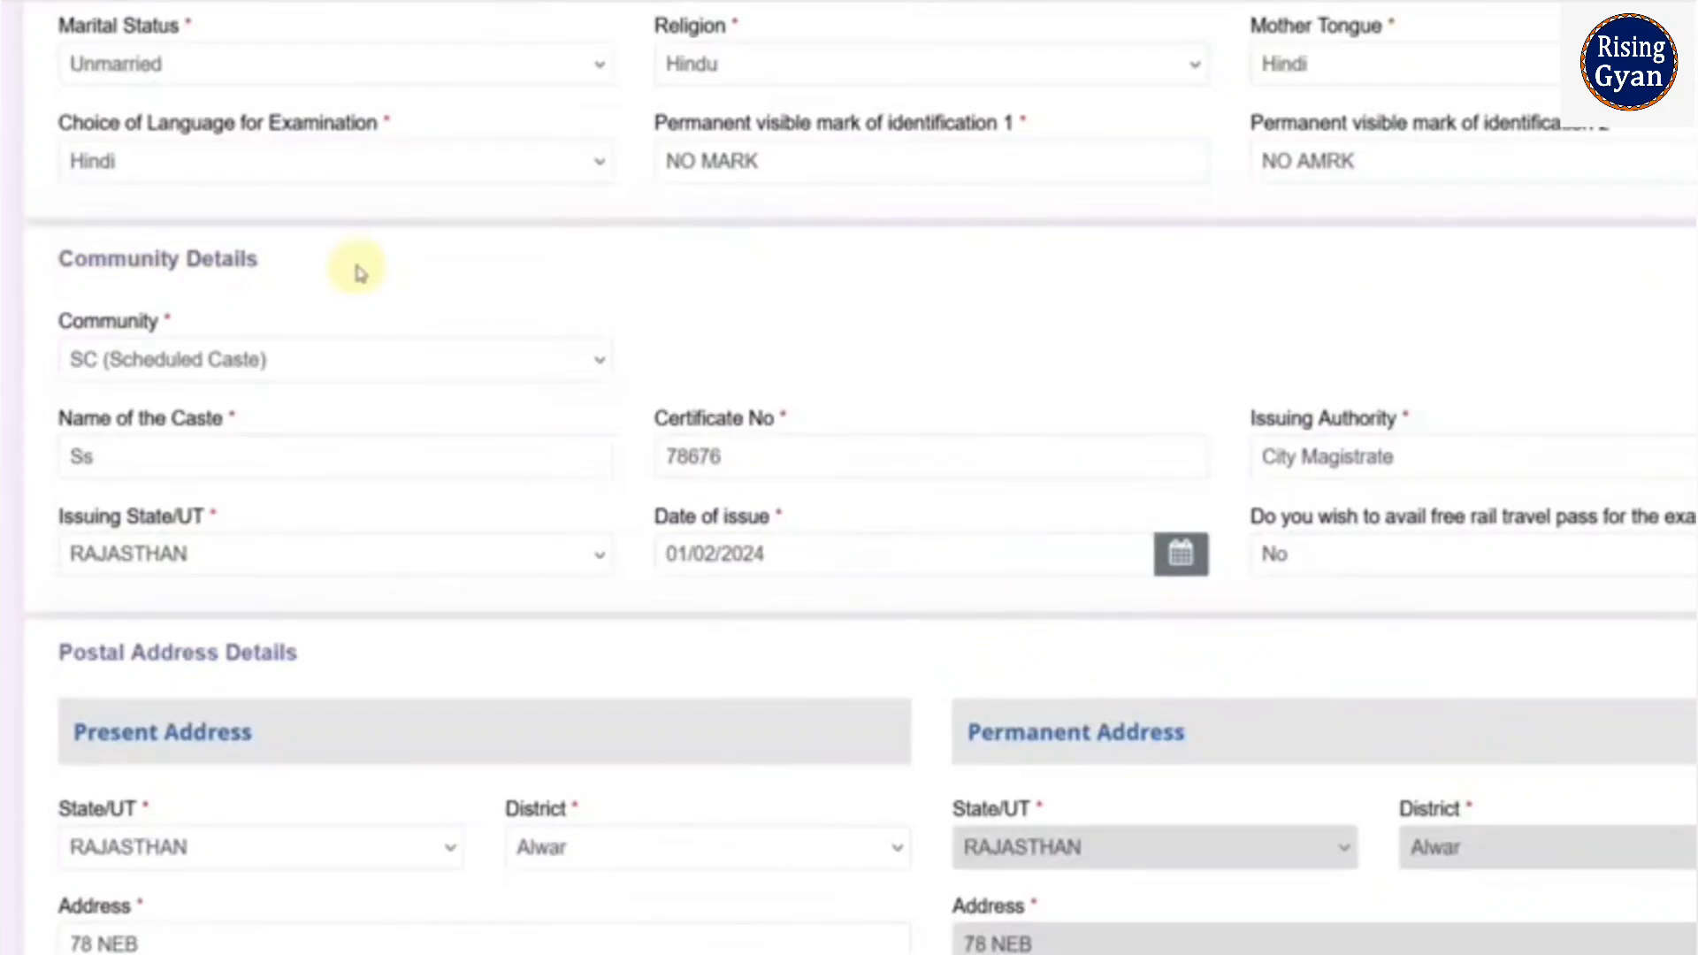
Step: Examine the marital status, religion and mother tongue choices in the application form
left_click(234, 77)
left_click(862, 78)
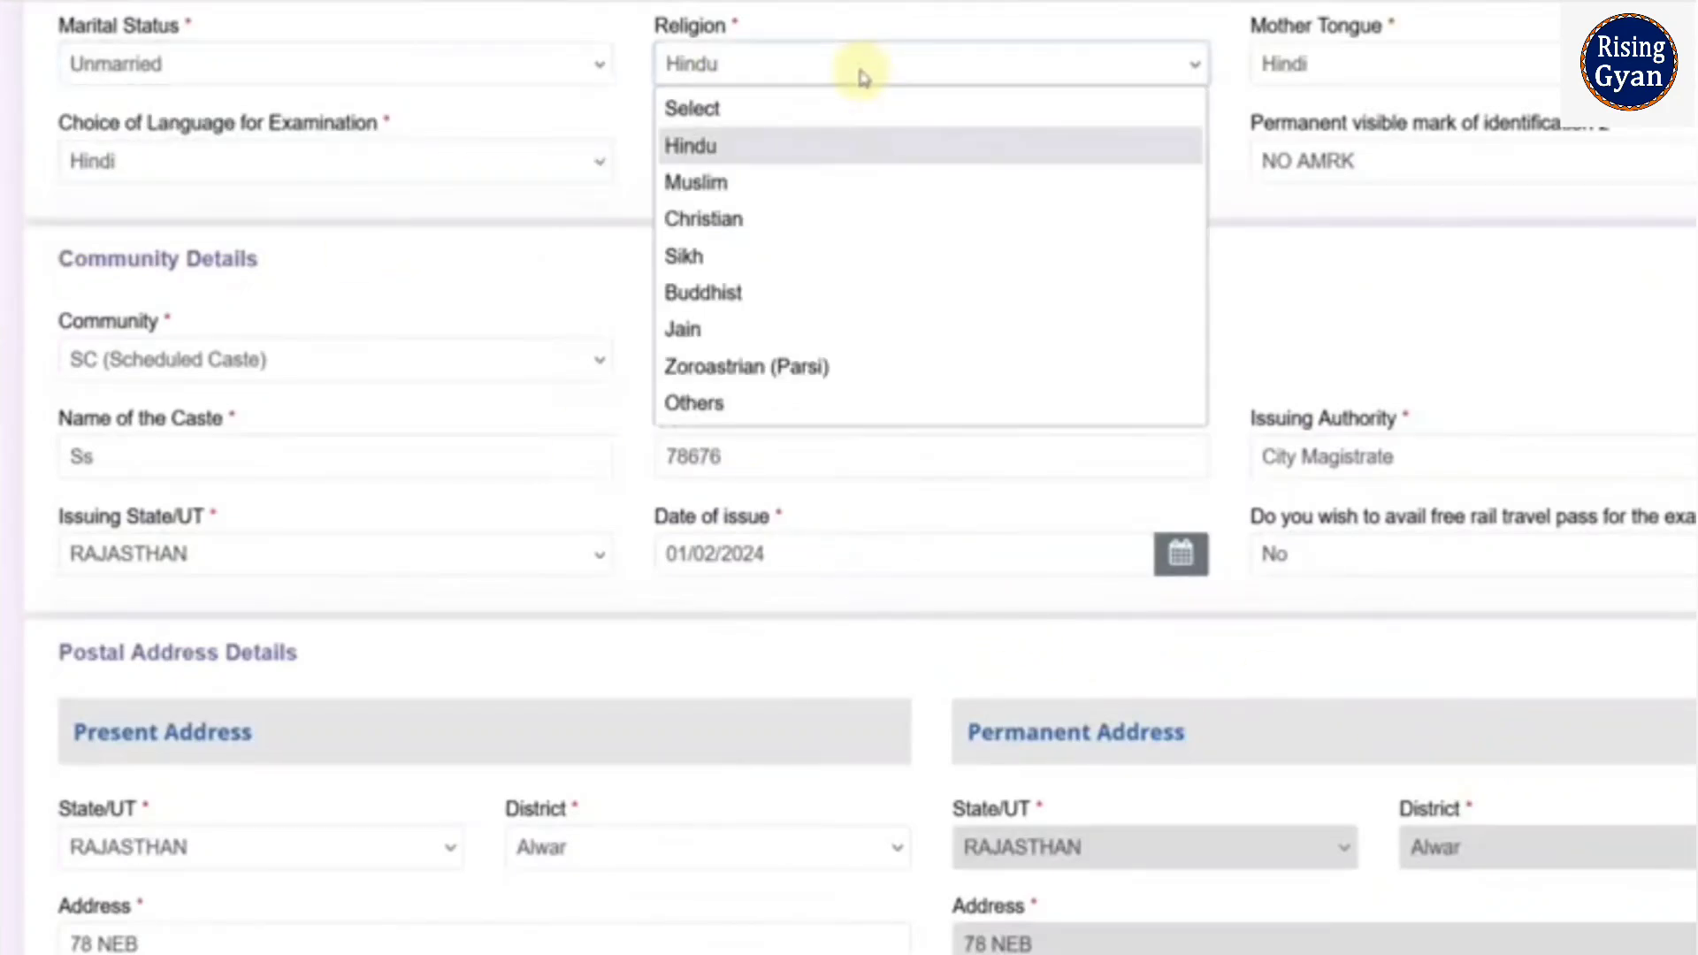
left_click(1380, 76)
left_click(1377, 76)
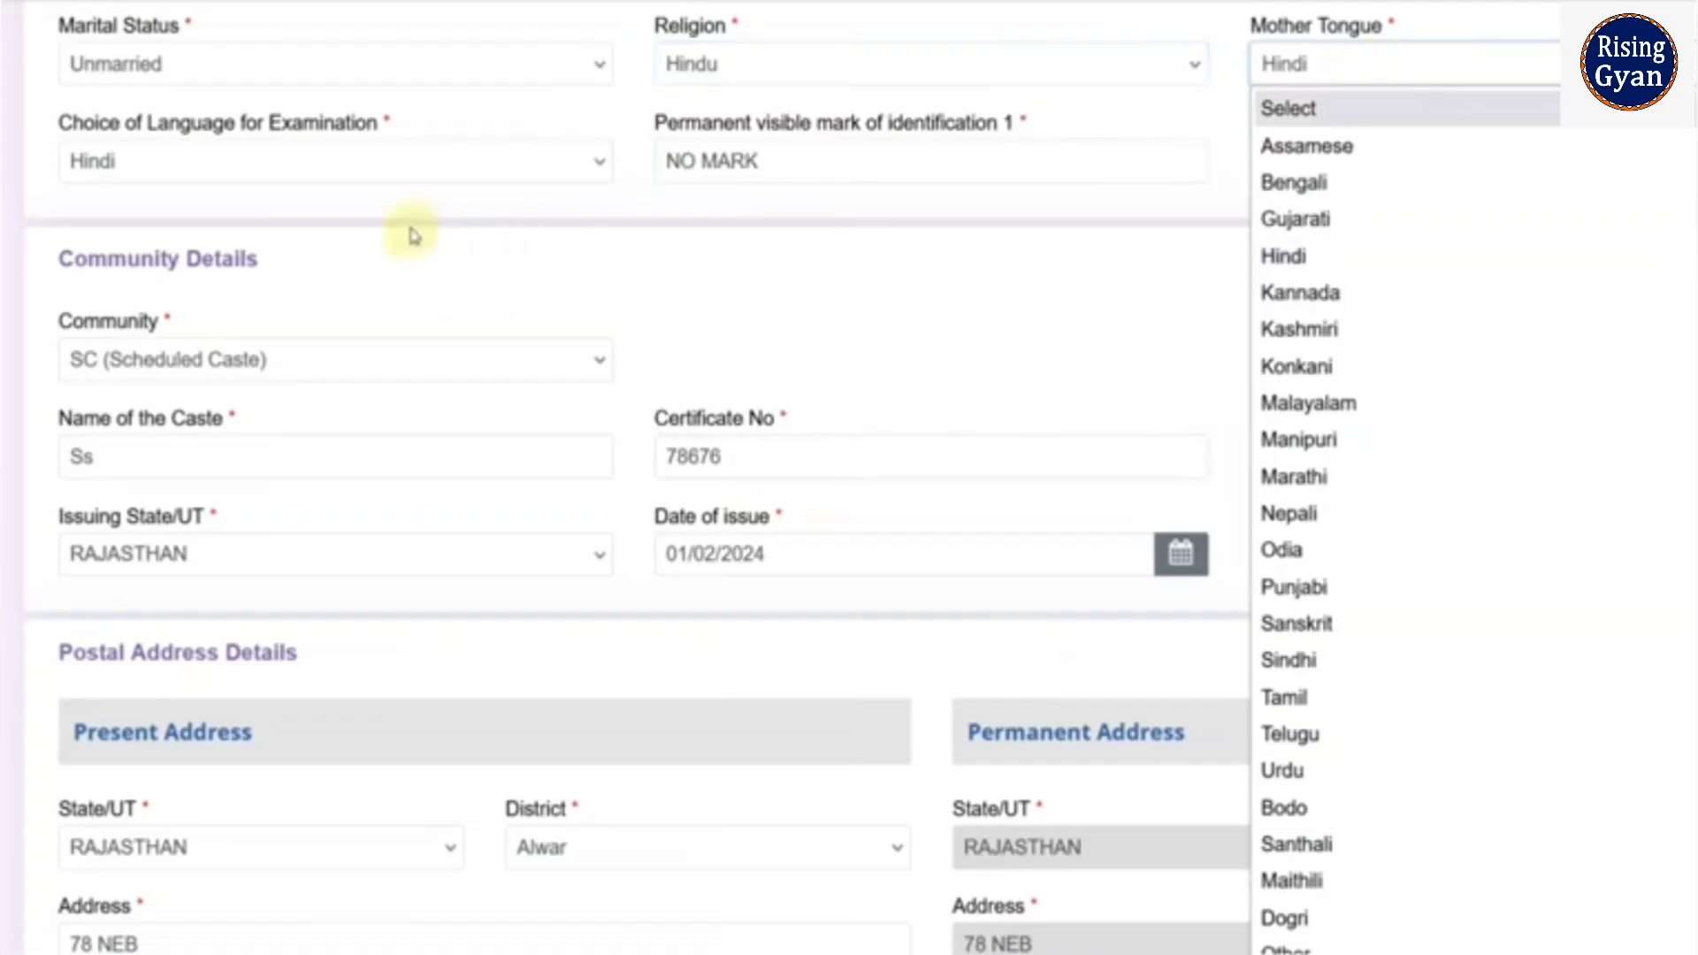
Step: Examine the examination language choices and the community and caste name fields in the personal details
left_click(292, 164)
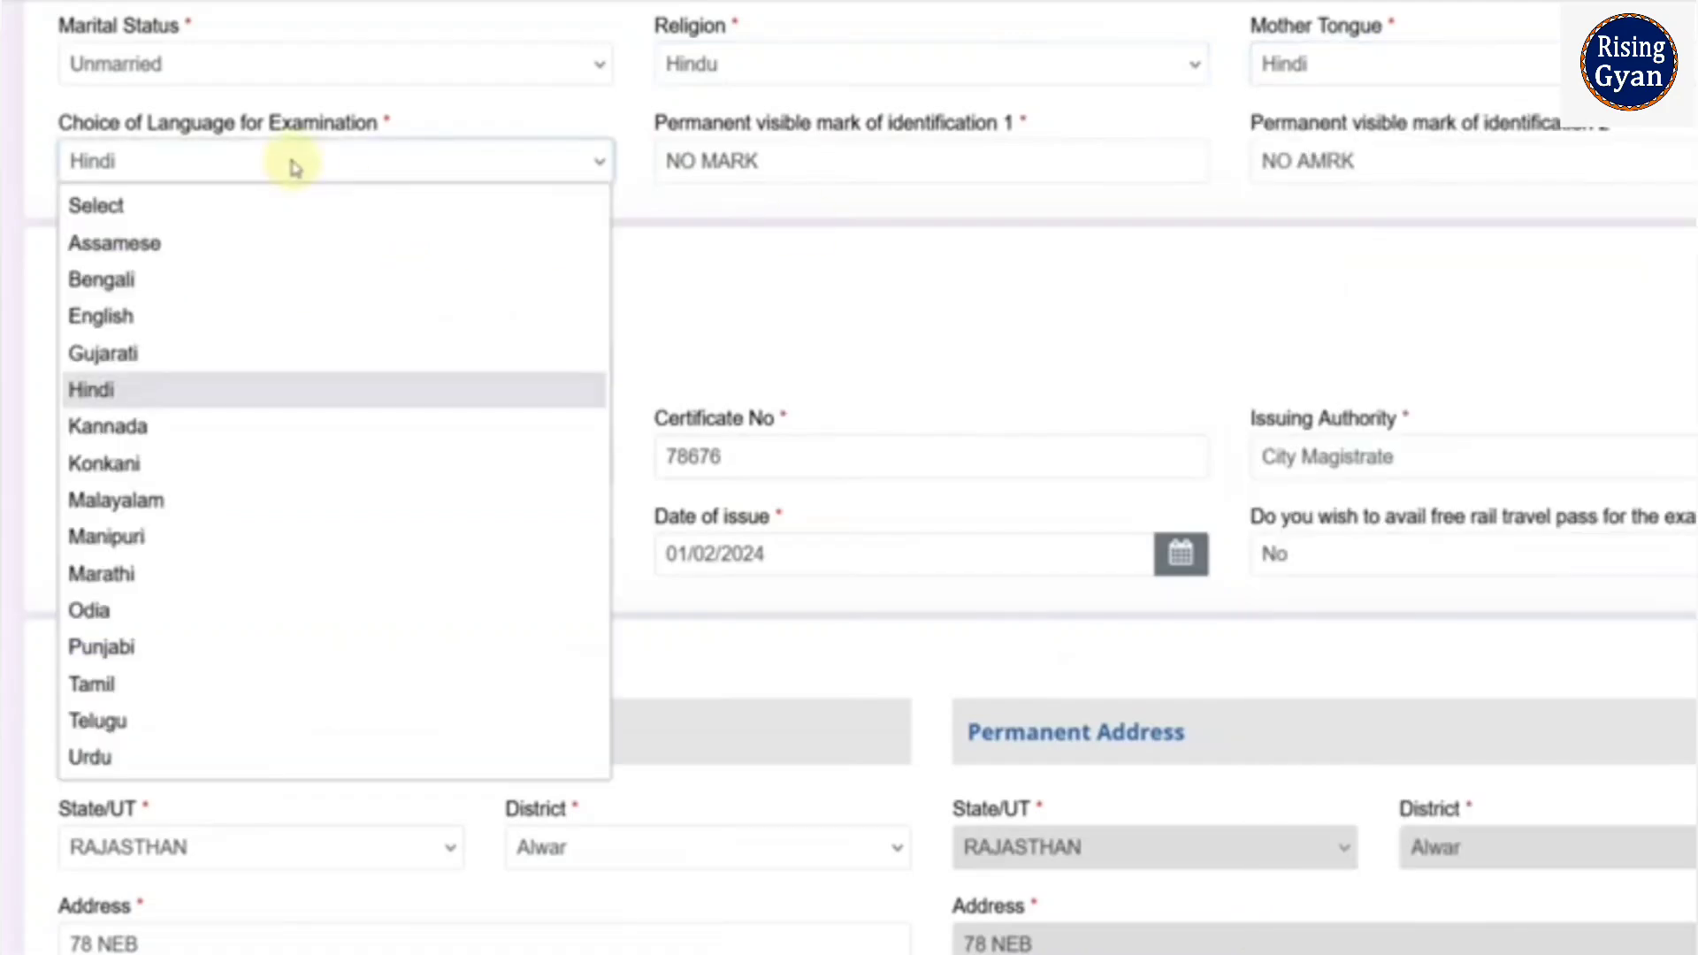
left_click(758, 190)
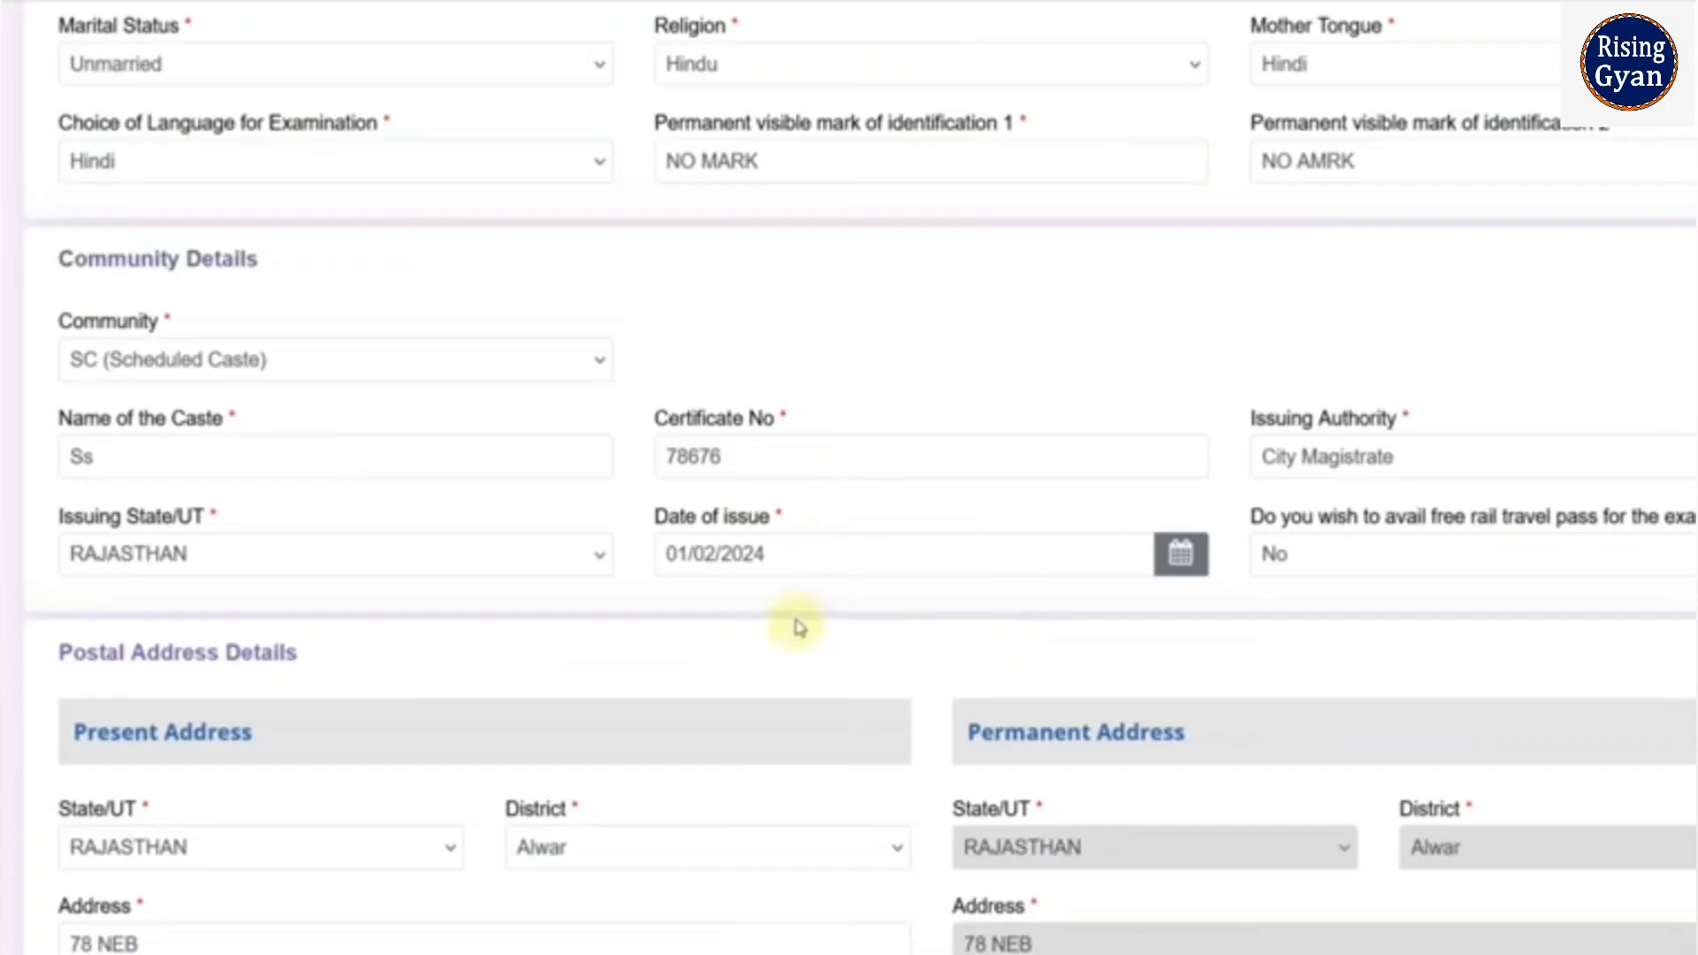
left_click(245, 378)
left_click(805, 357)
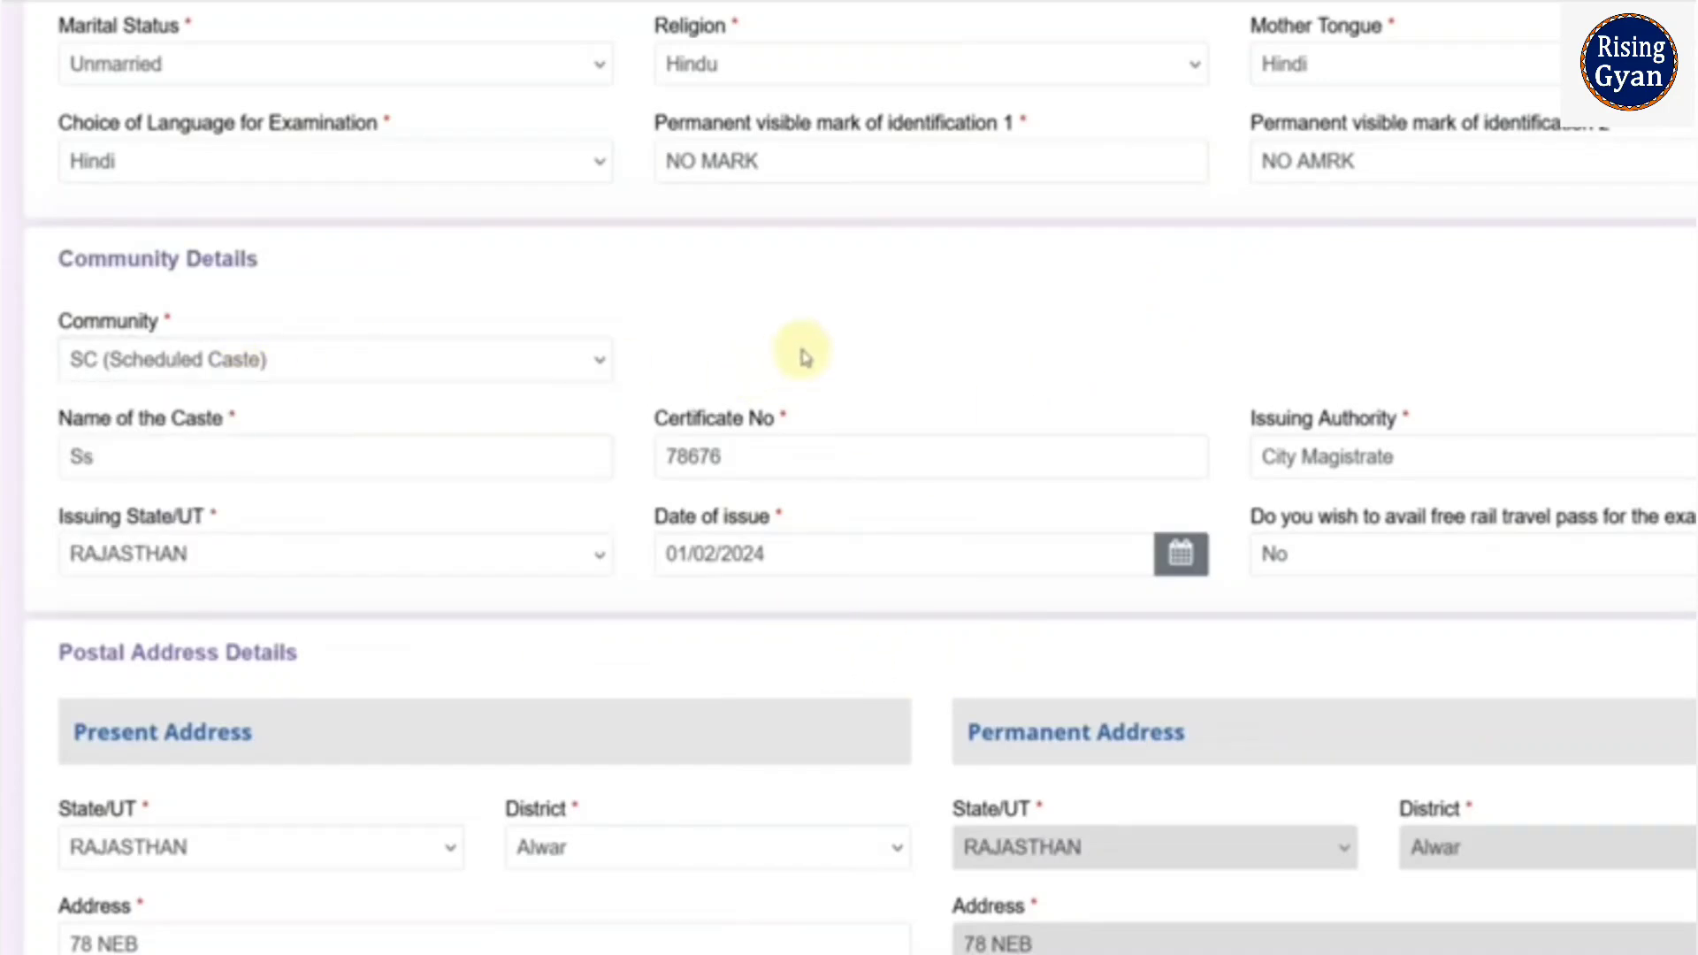
left_click(310, 463)
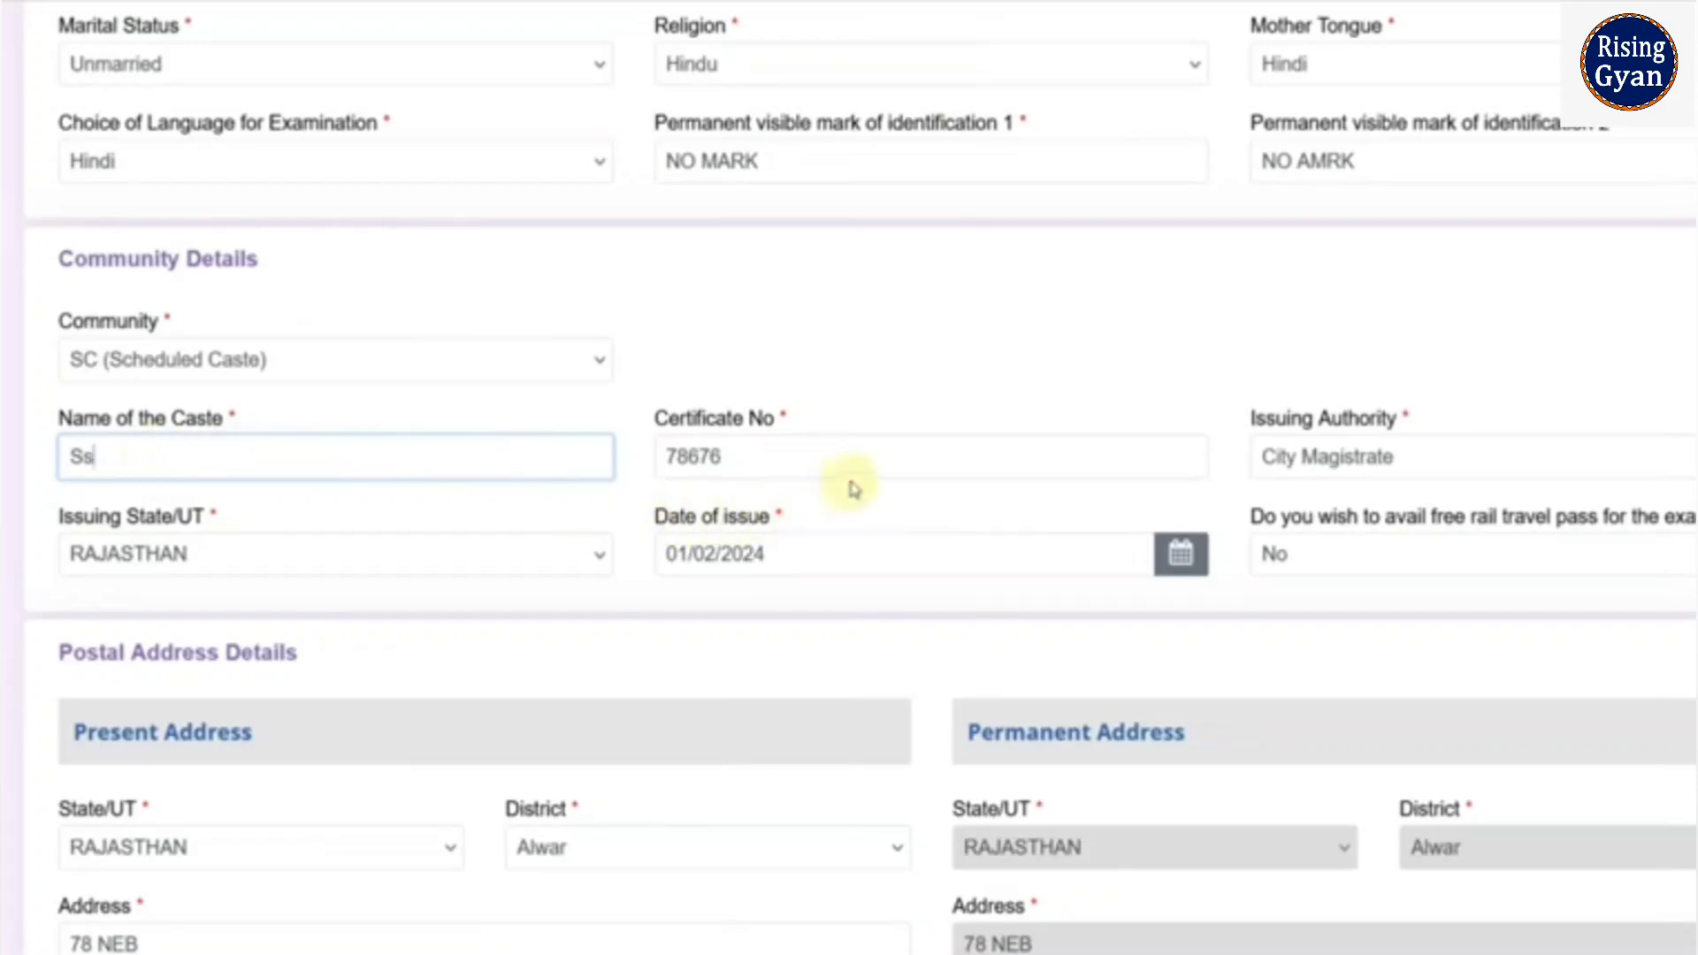
Step: Look through the full list of issuing authorities for the caste certificate, keeping the existing choice
left_click(1326, 483)
scroll(1388, 588, "down", 3)
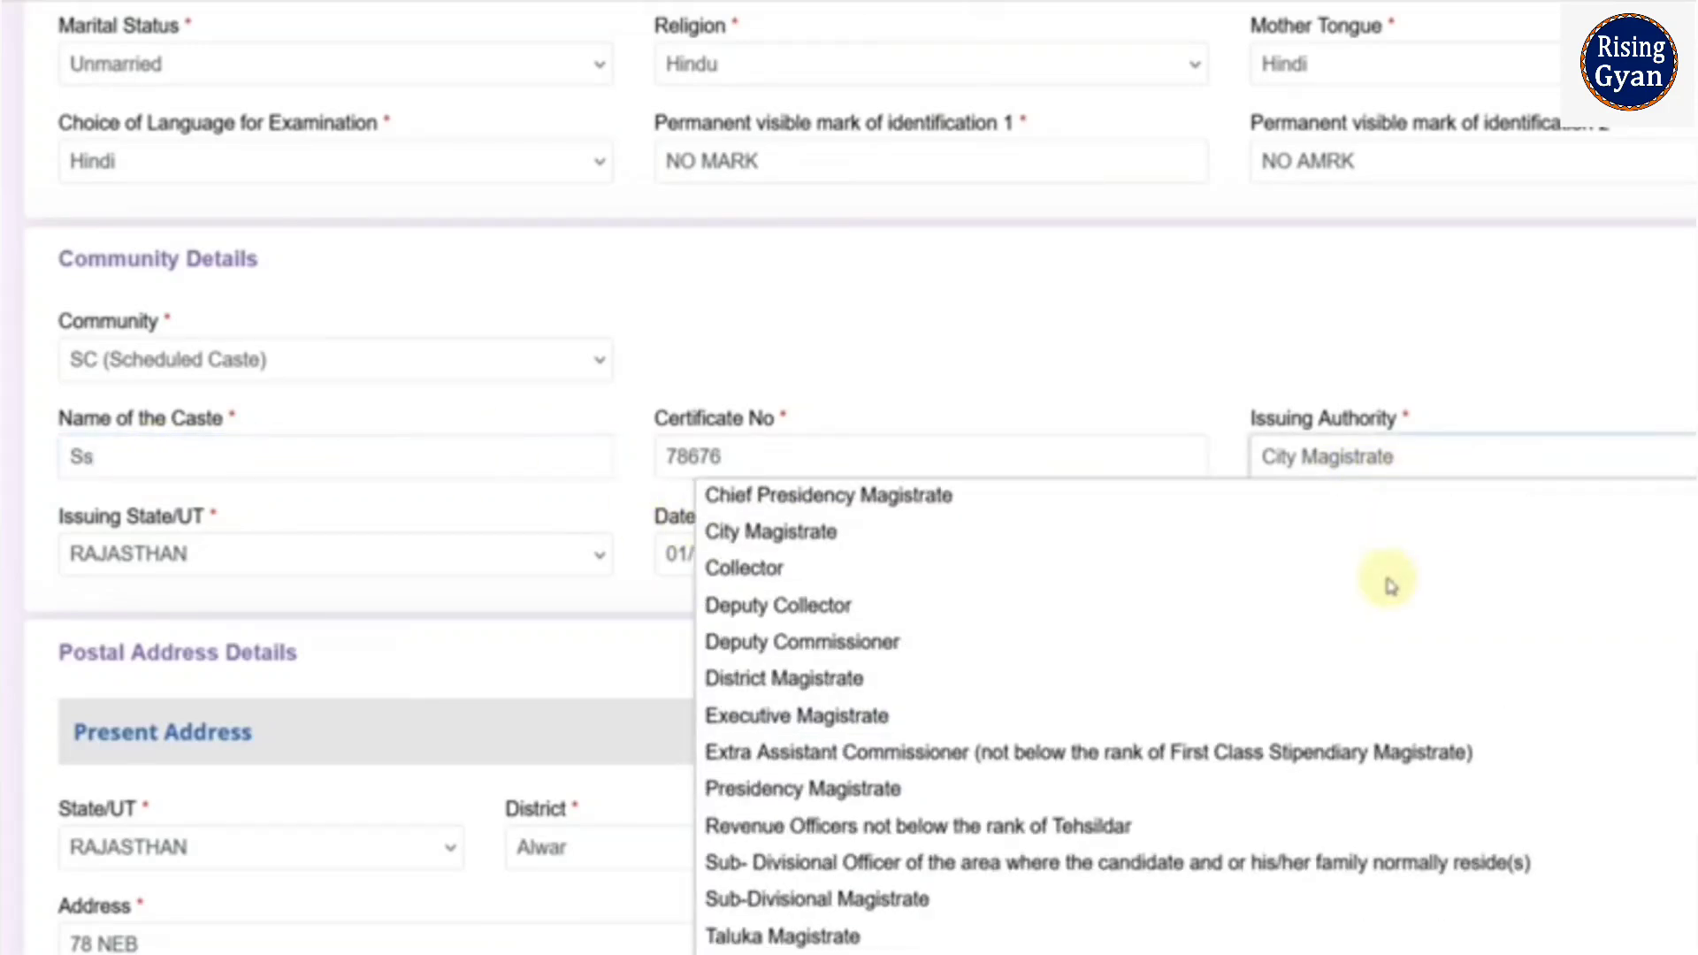
scroll(1282, 831, "up", 3)
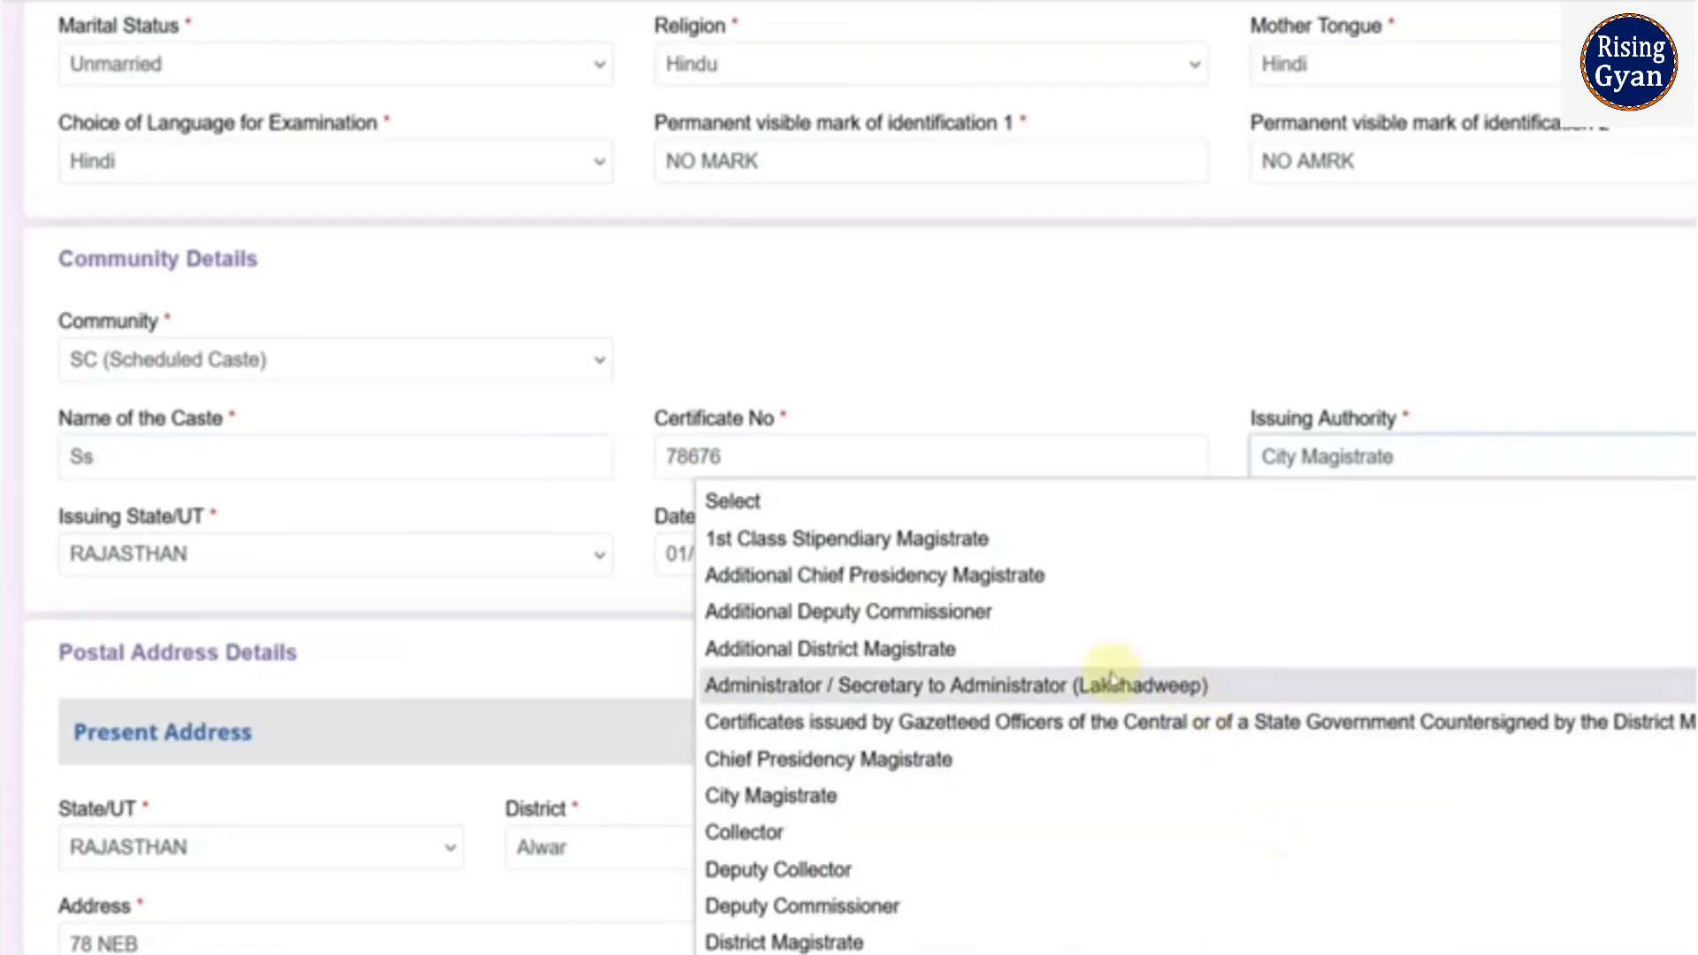
scroll(1112, 678, "down", 3)
key("Escape")
Step: Check the caste name, issuing state and date of issue, and choose Yes for the free rail travel pass
left_click(243, 458)
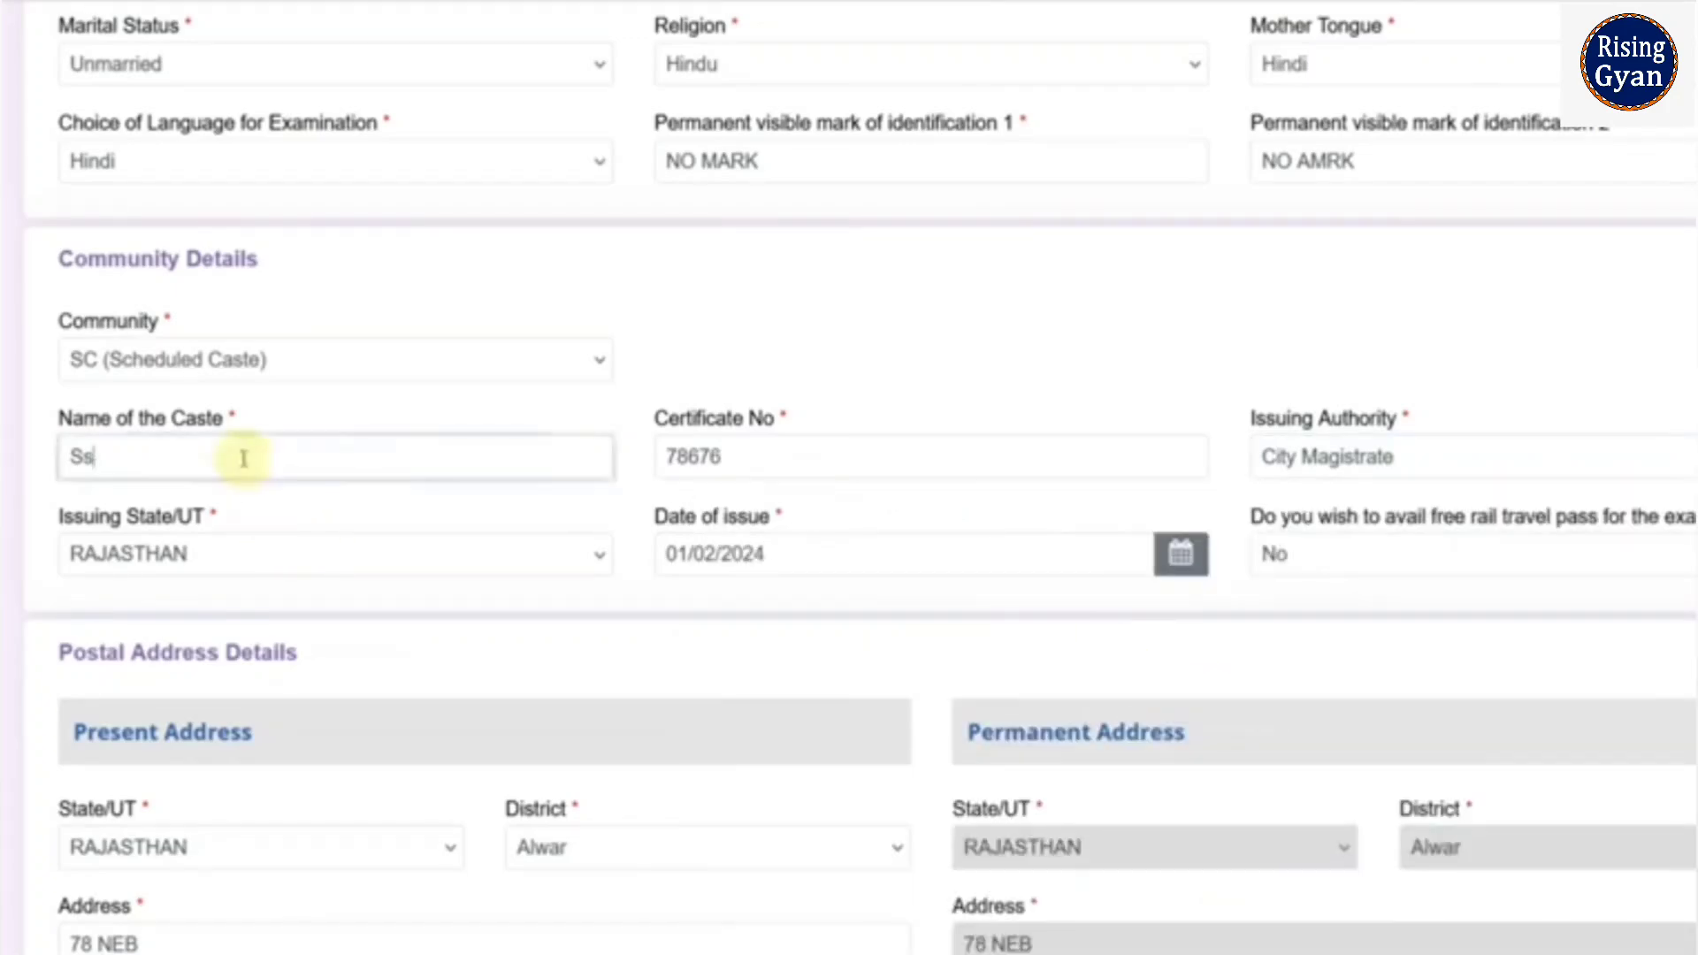
left_click(215, 575)
left_click(758, 569)
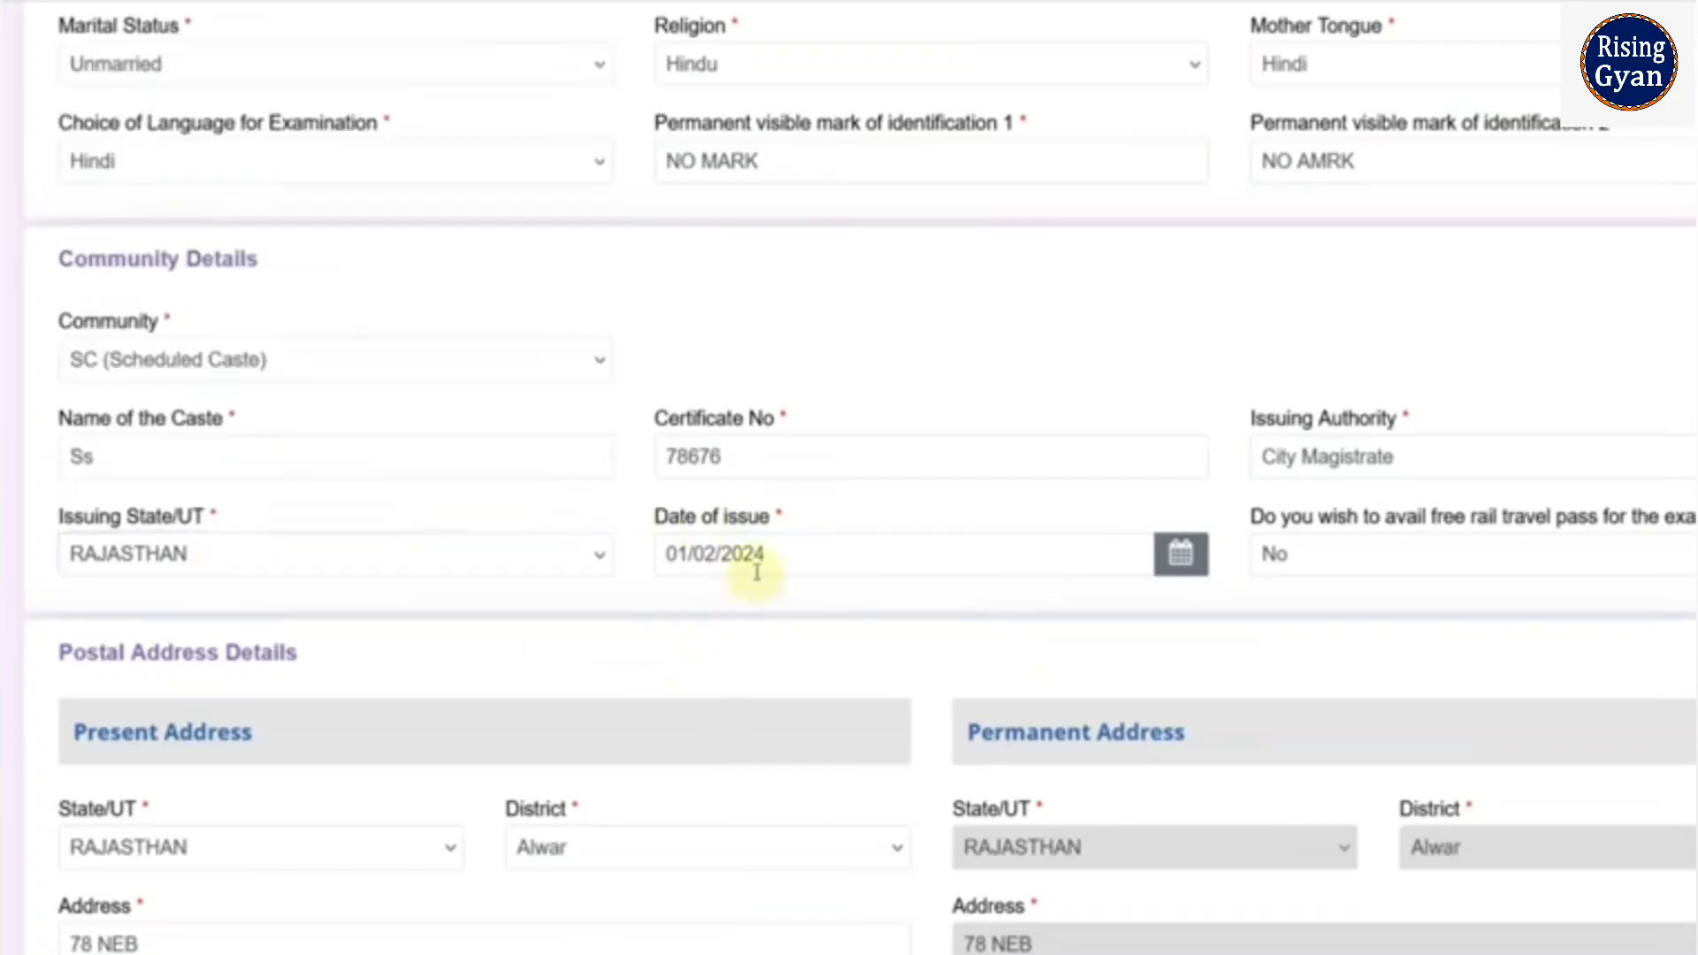
left_click(761, 571)
left_click(1351, 598)
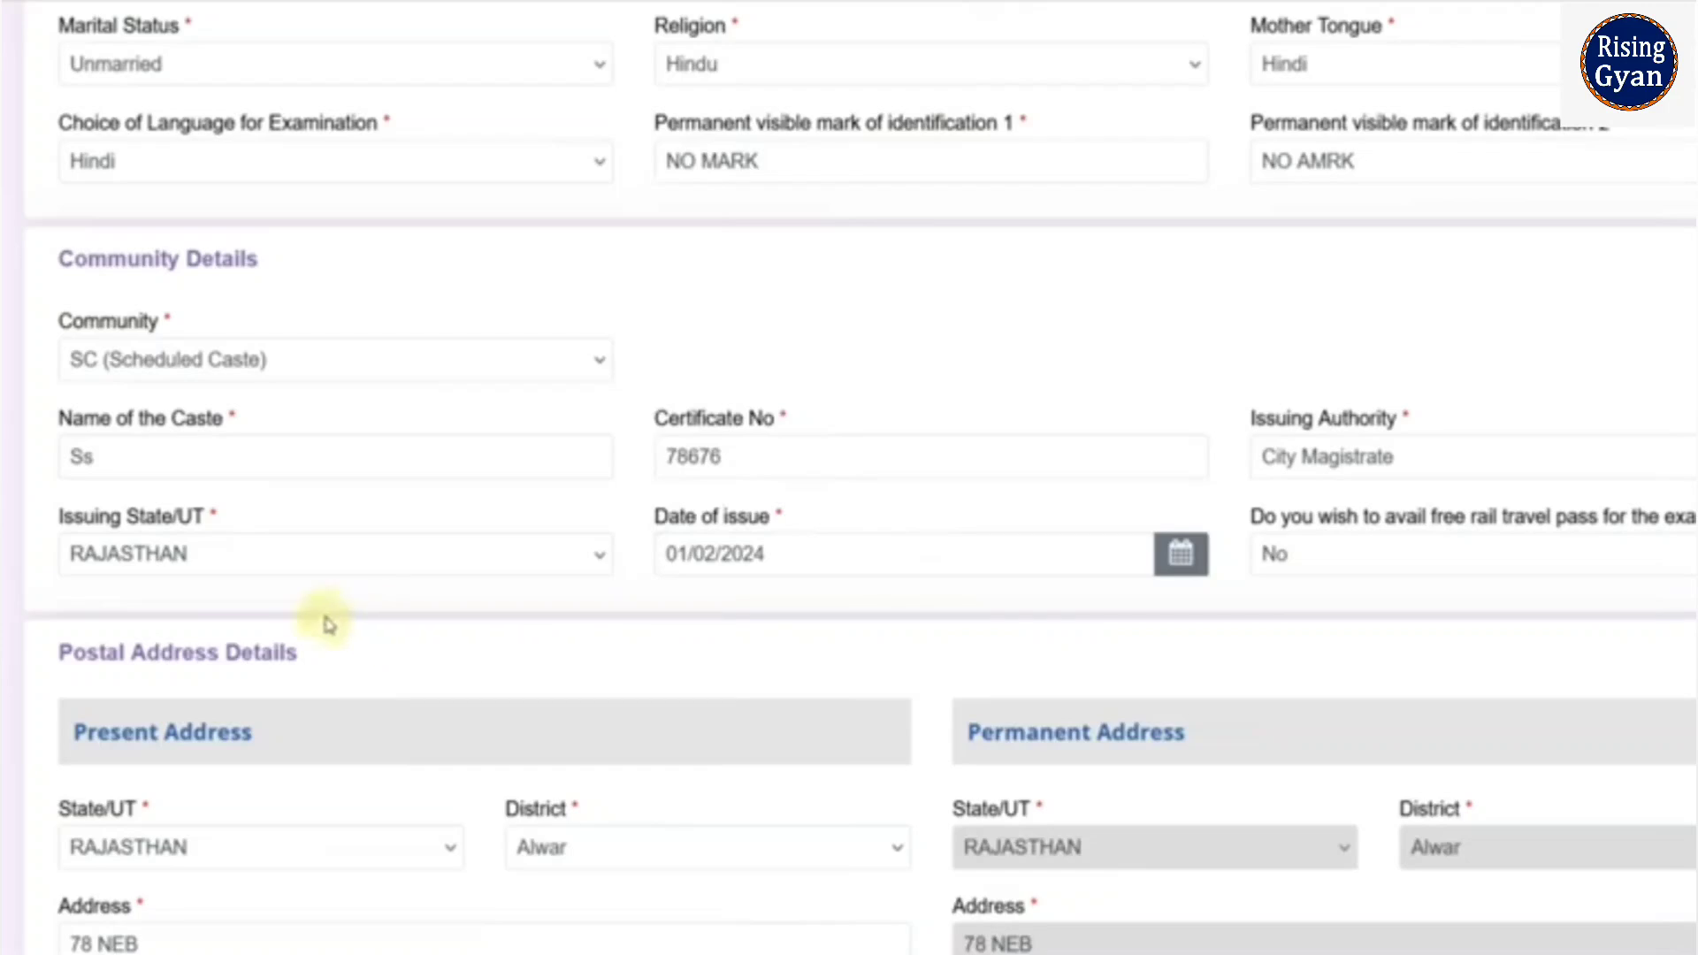
left_click(1278, 557)
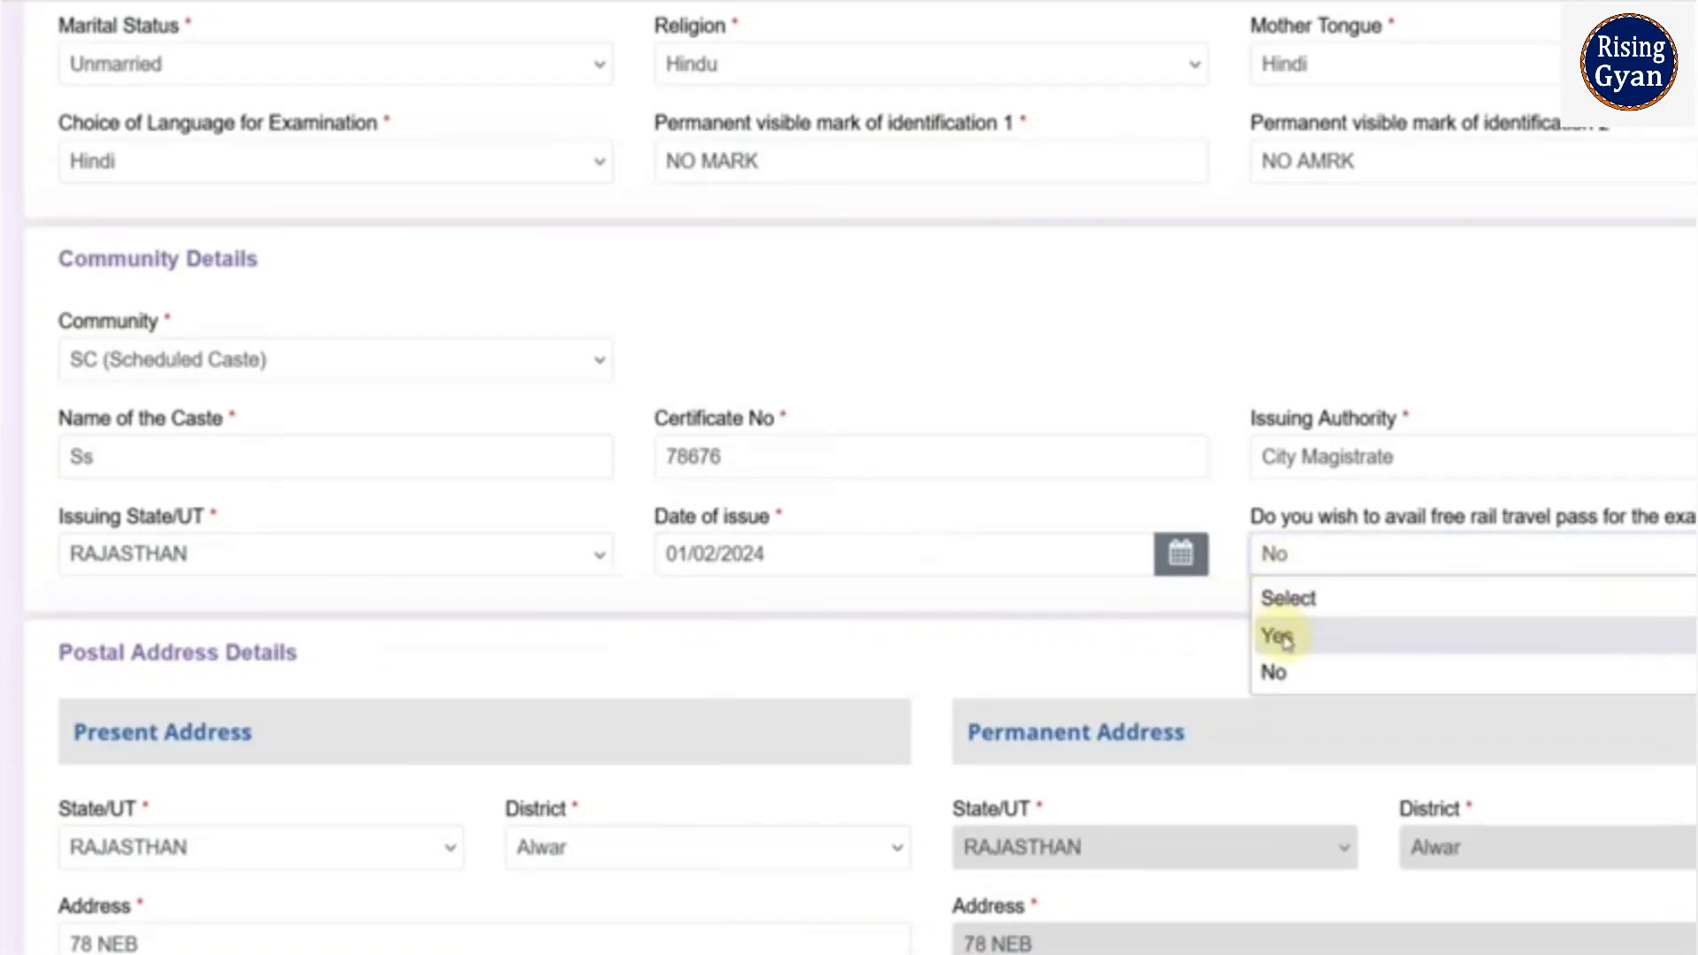
left_click(1273, 634)
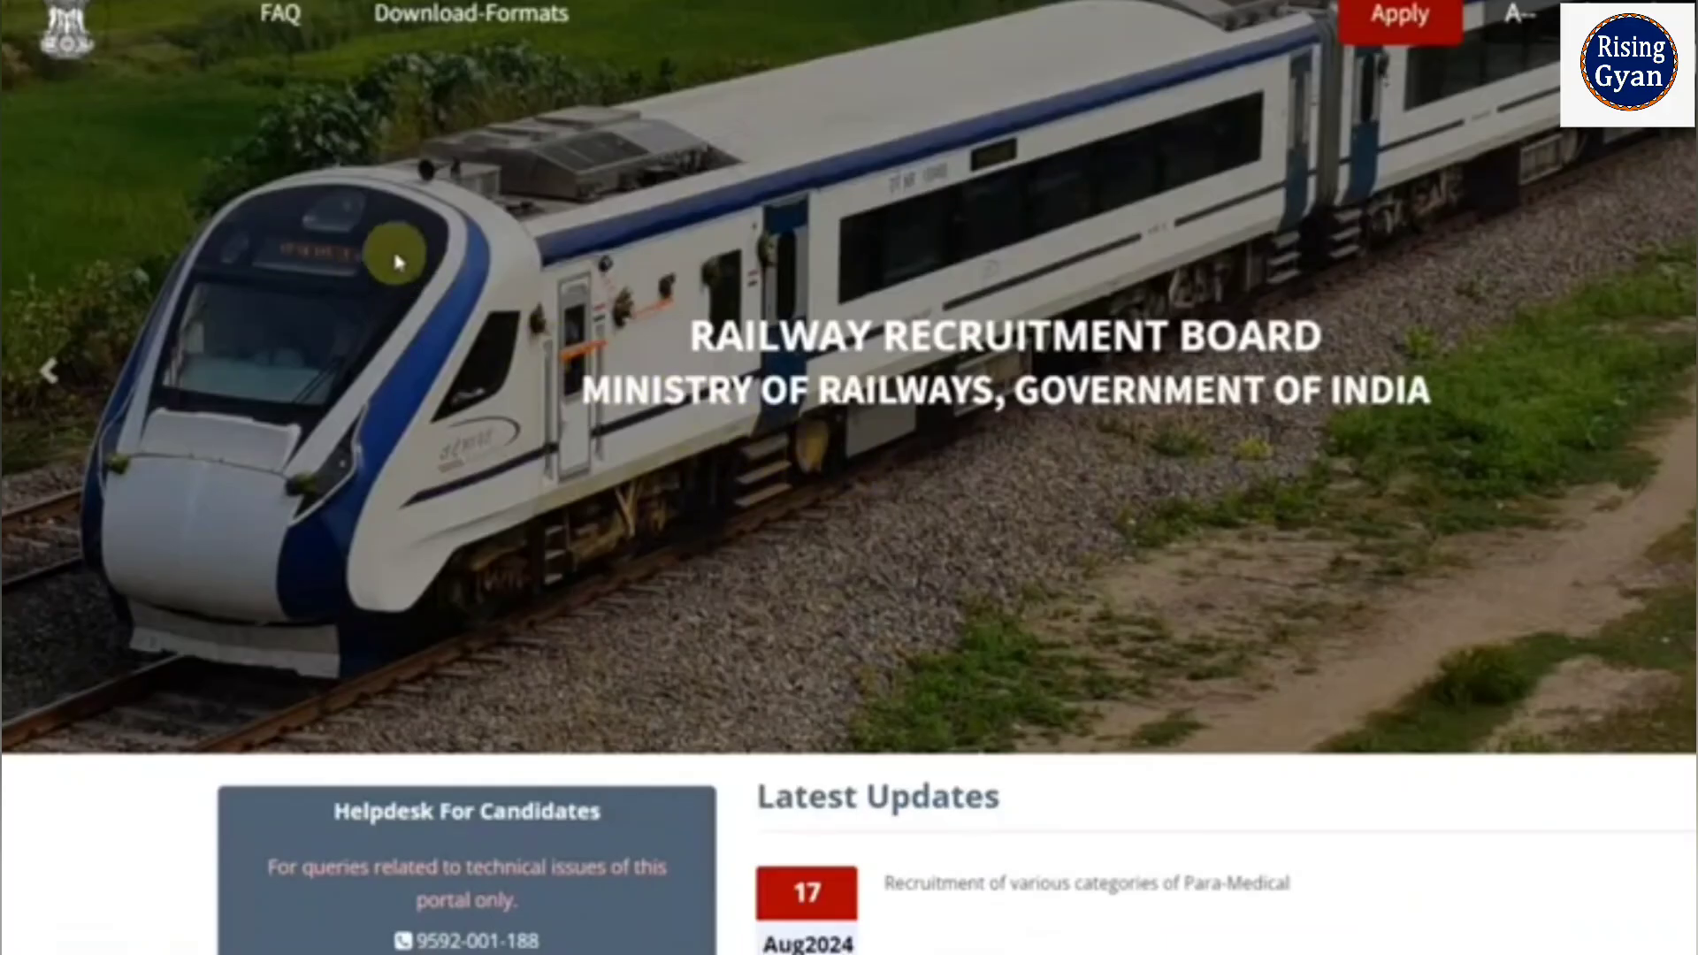
Step: Look through the certificate formats offered for download on the Railway Recruitment Board home page
mouse_move(478, 53)
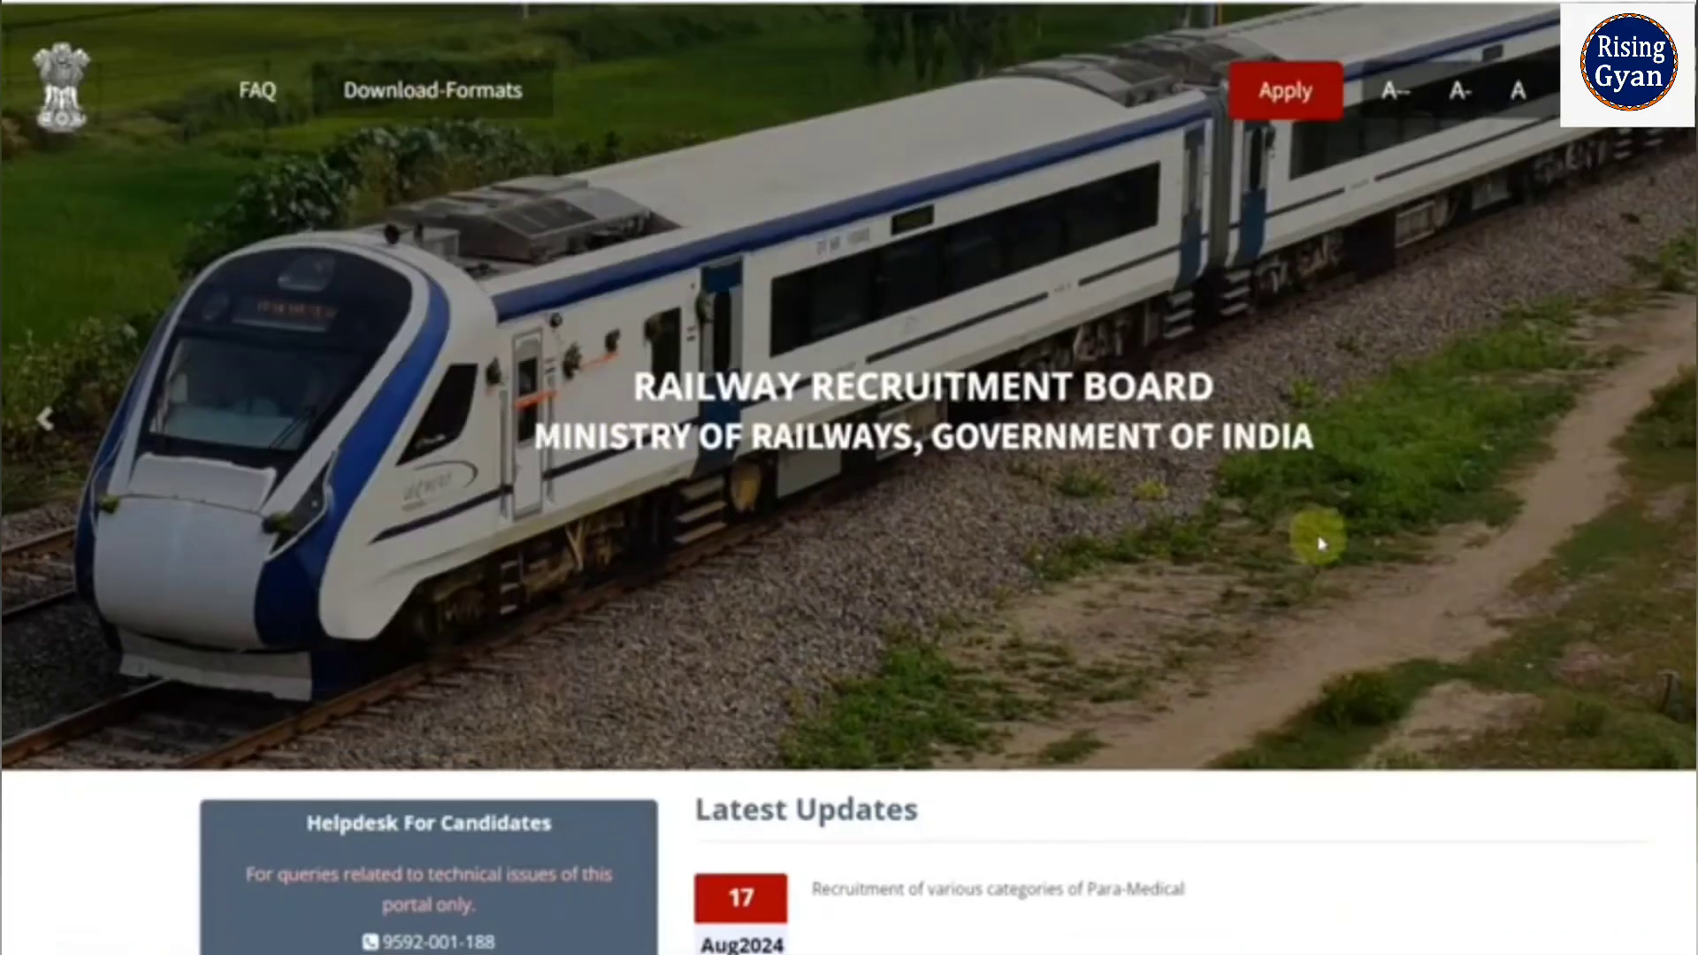
mouse_move(428, 99)
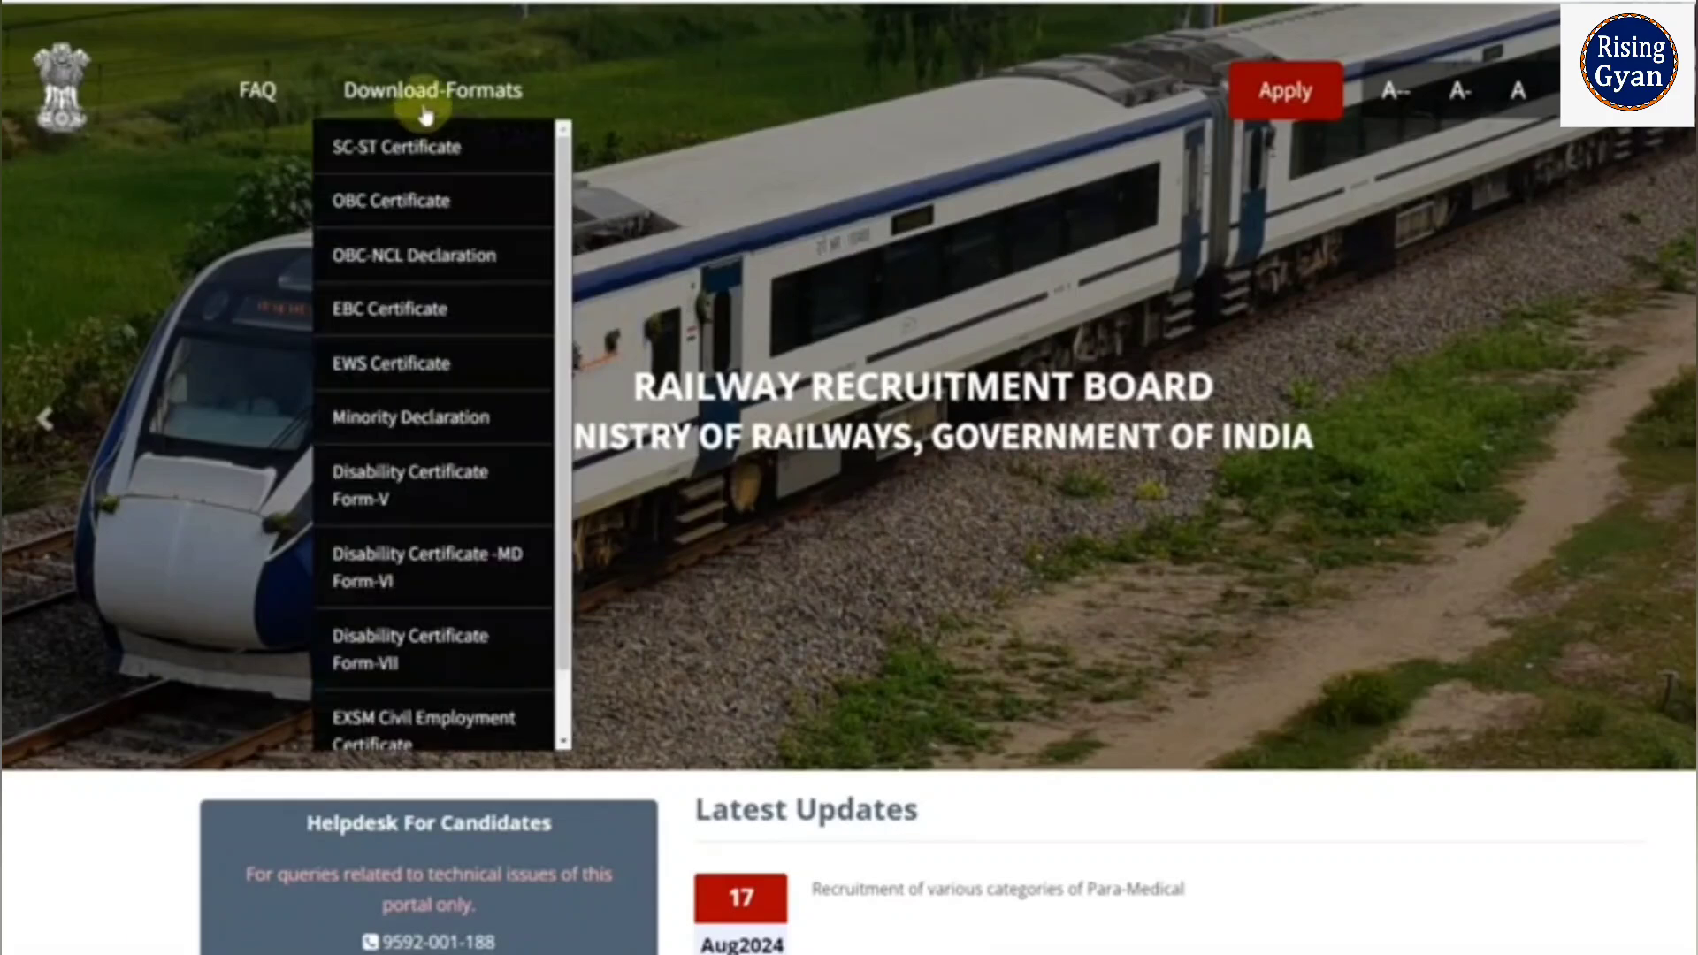
scroll(428, 212, "down", 1)
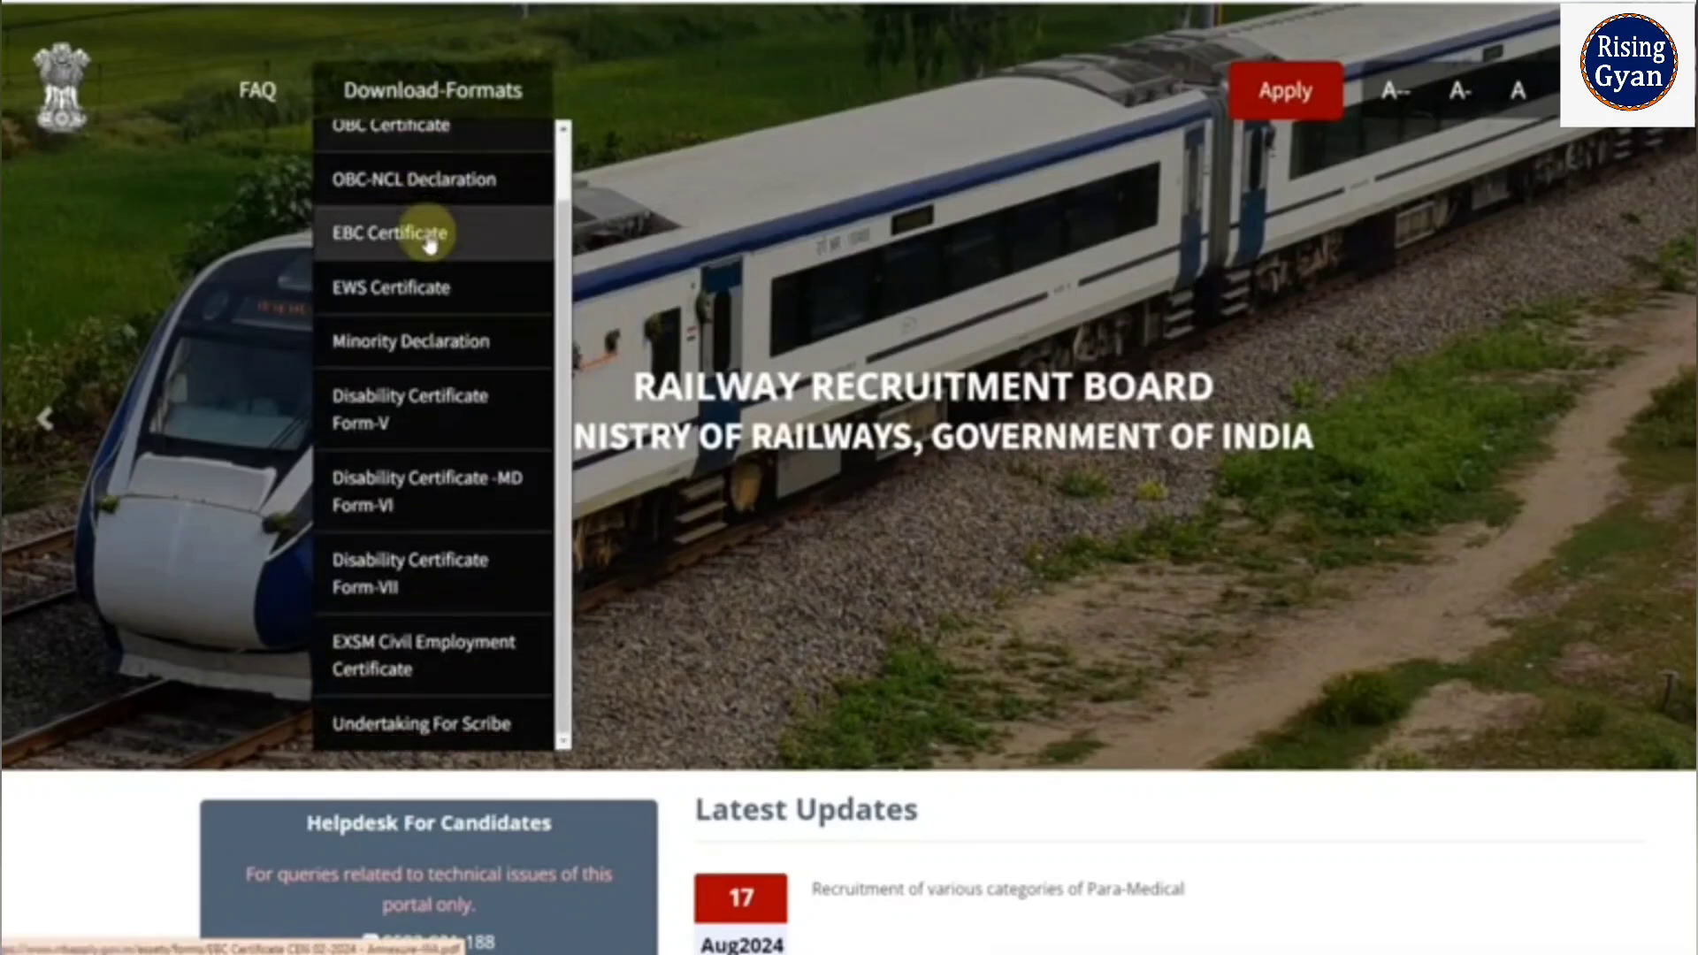
scroll(433, 655, "up", 1)
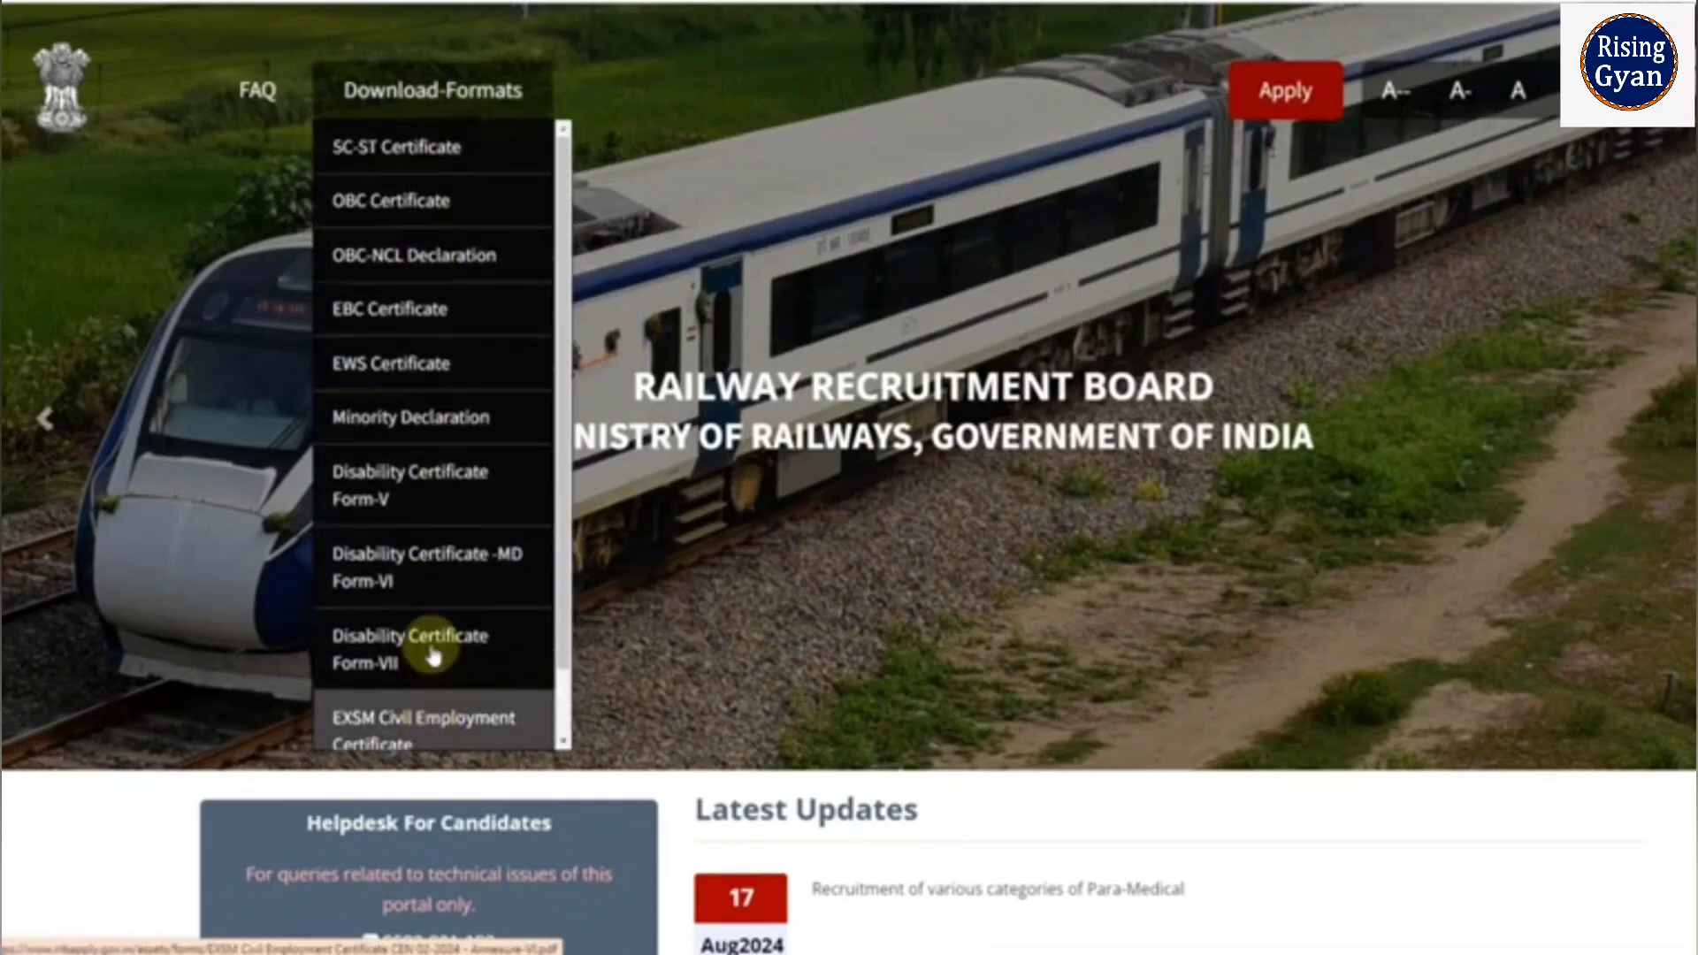
Step: Open the SC-ST certificate format, read it through to the list of competent officers, and return to the home page
left_click(398, 152)
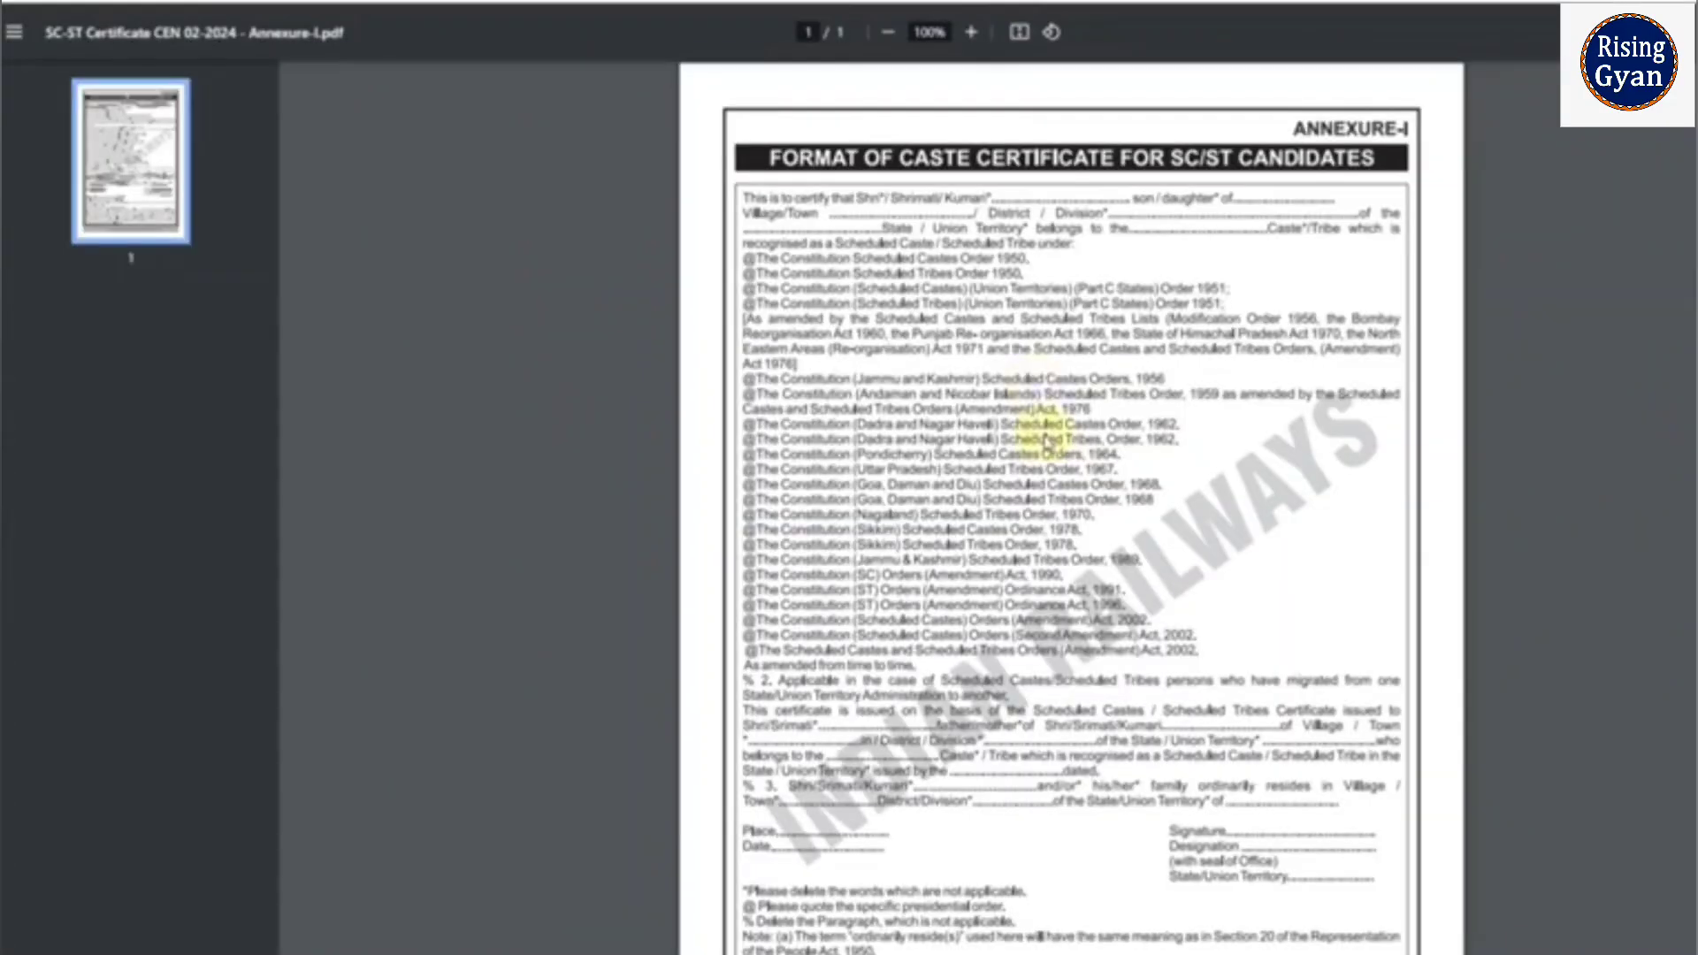
scroll(1048, 440, "down", 2)
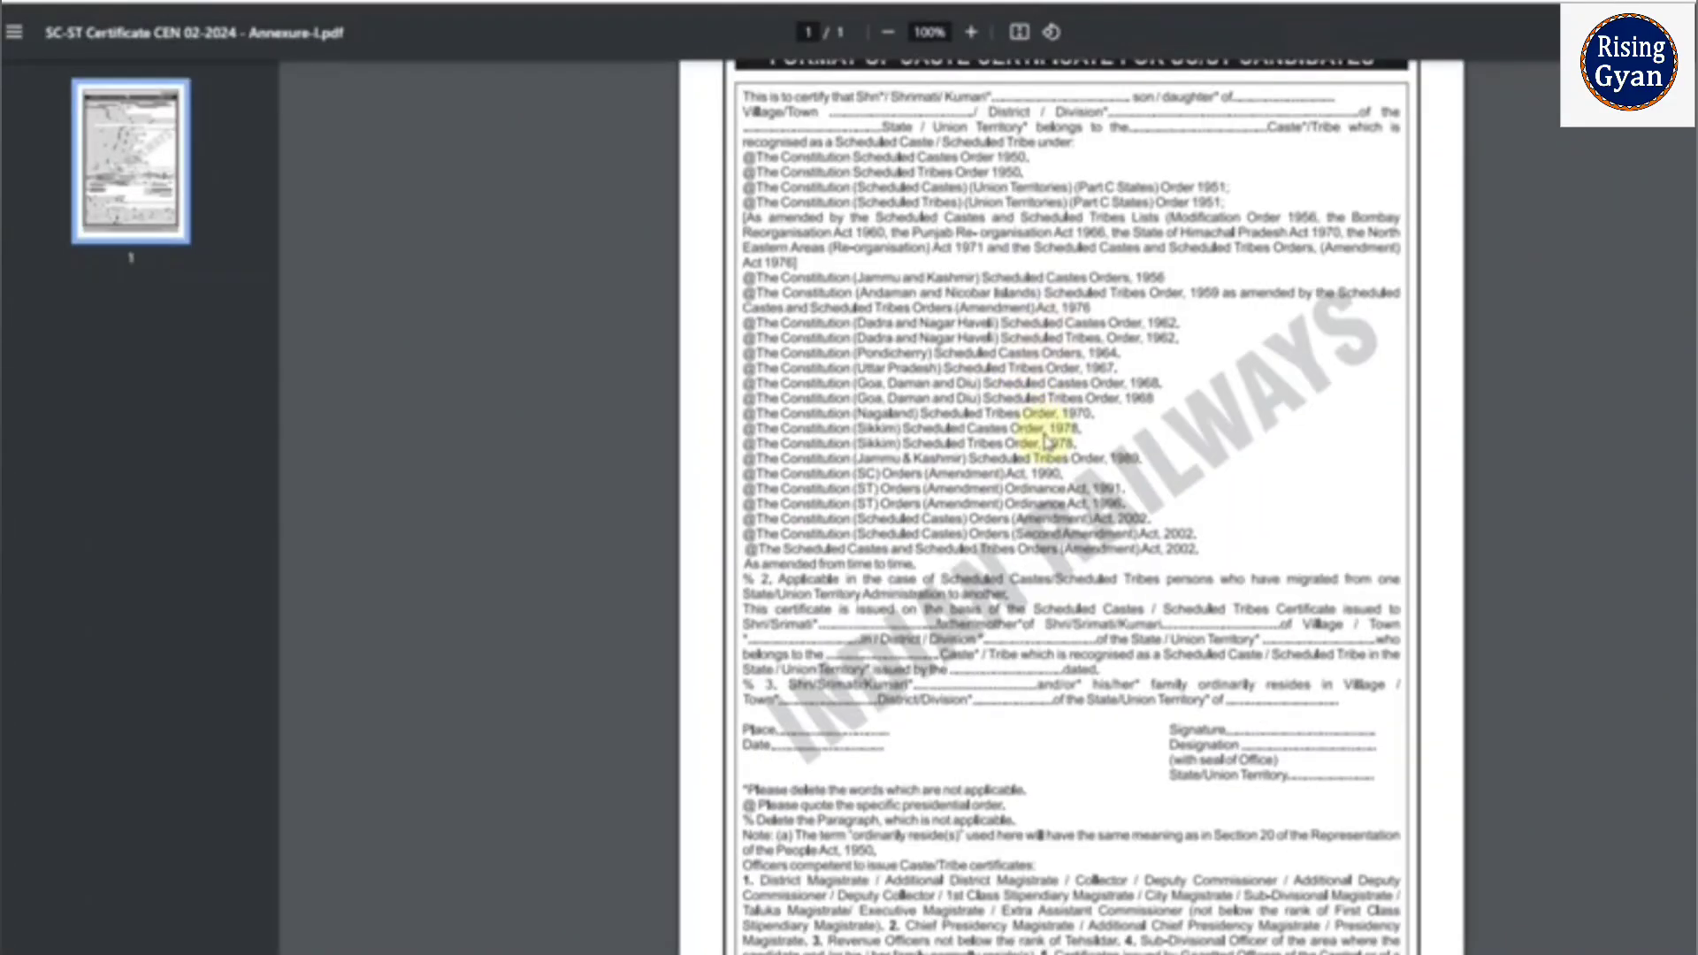
scroll(1093, 687, "up", 2)
scroll(1093, 687, "up", 1)
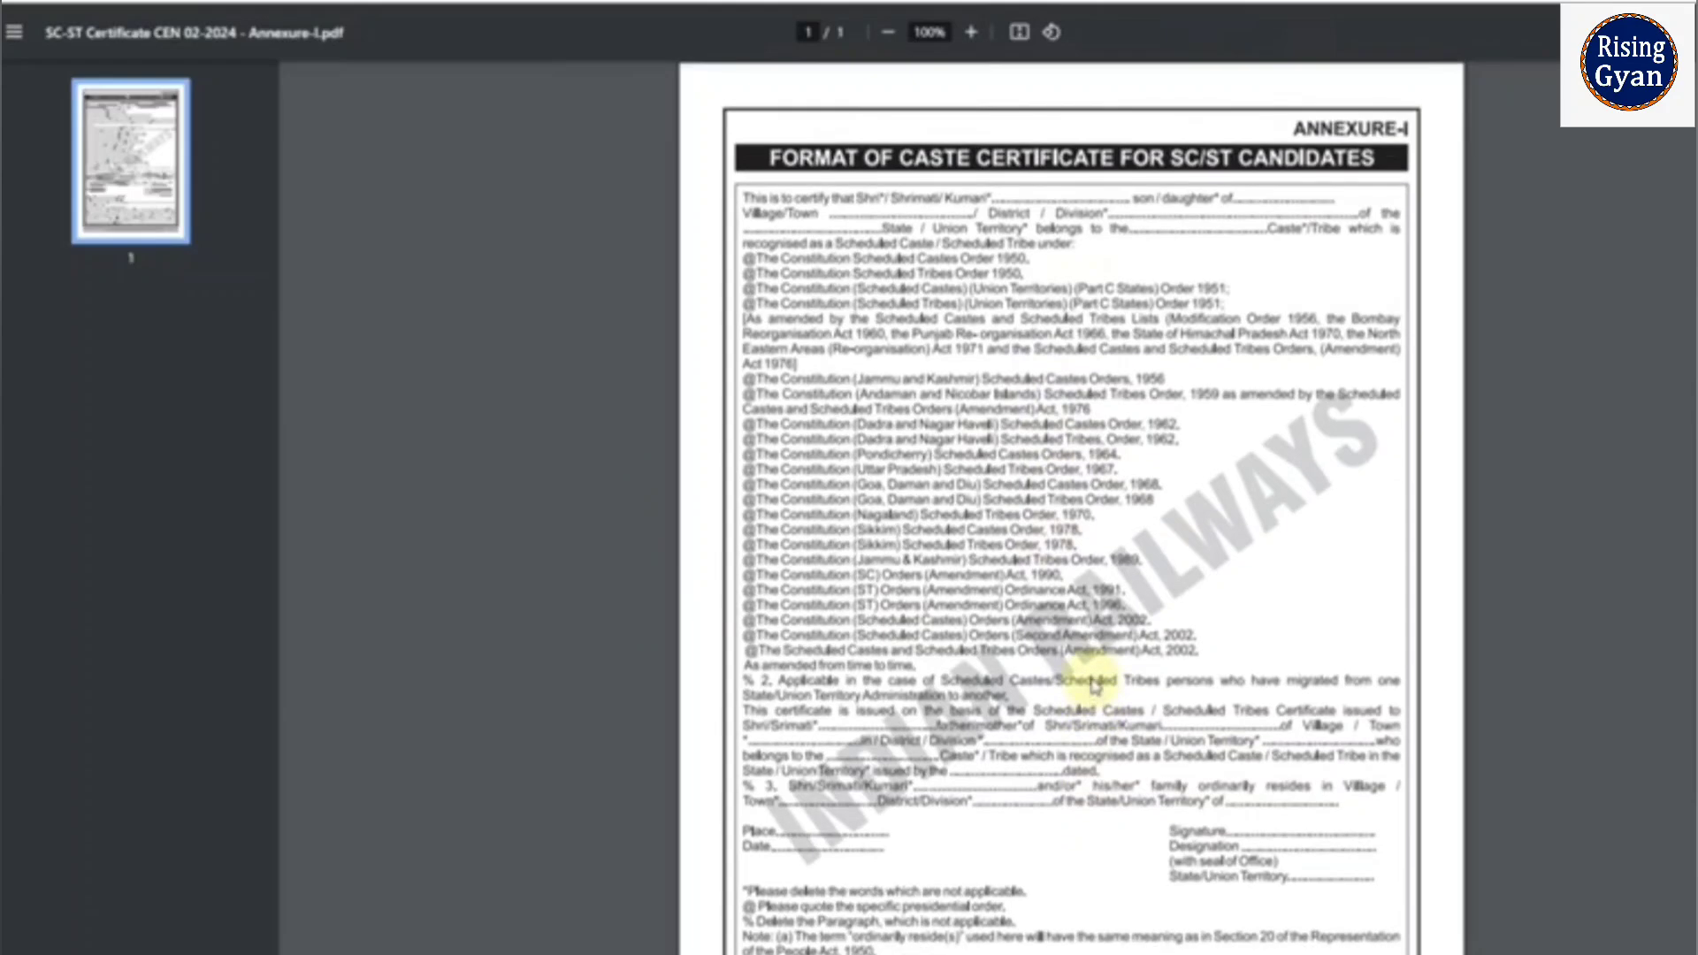
scroll(1070, 607, "down", 3)
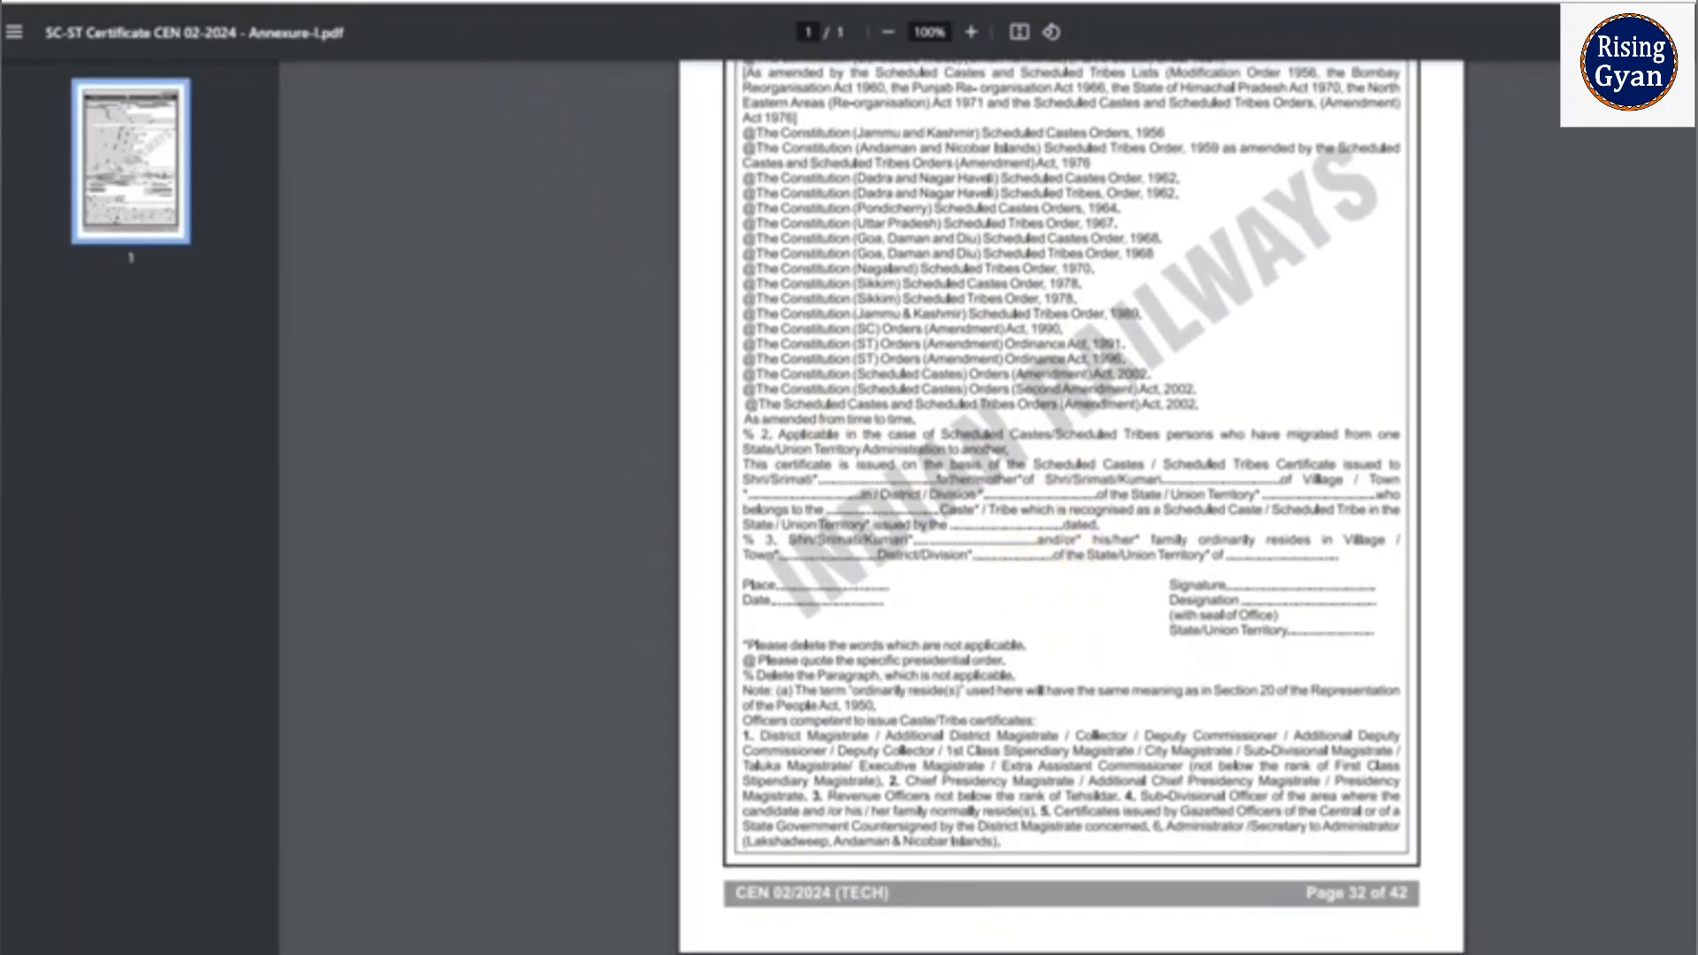
left_click(491, 1)
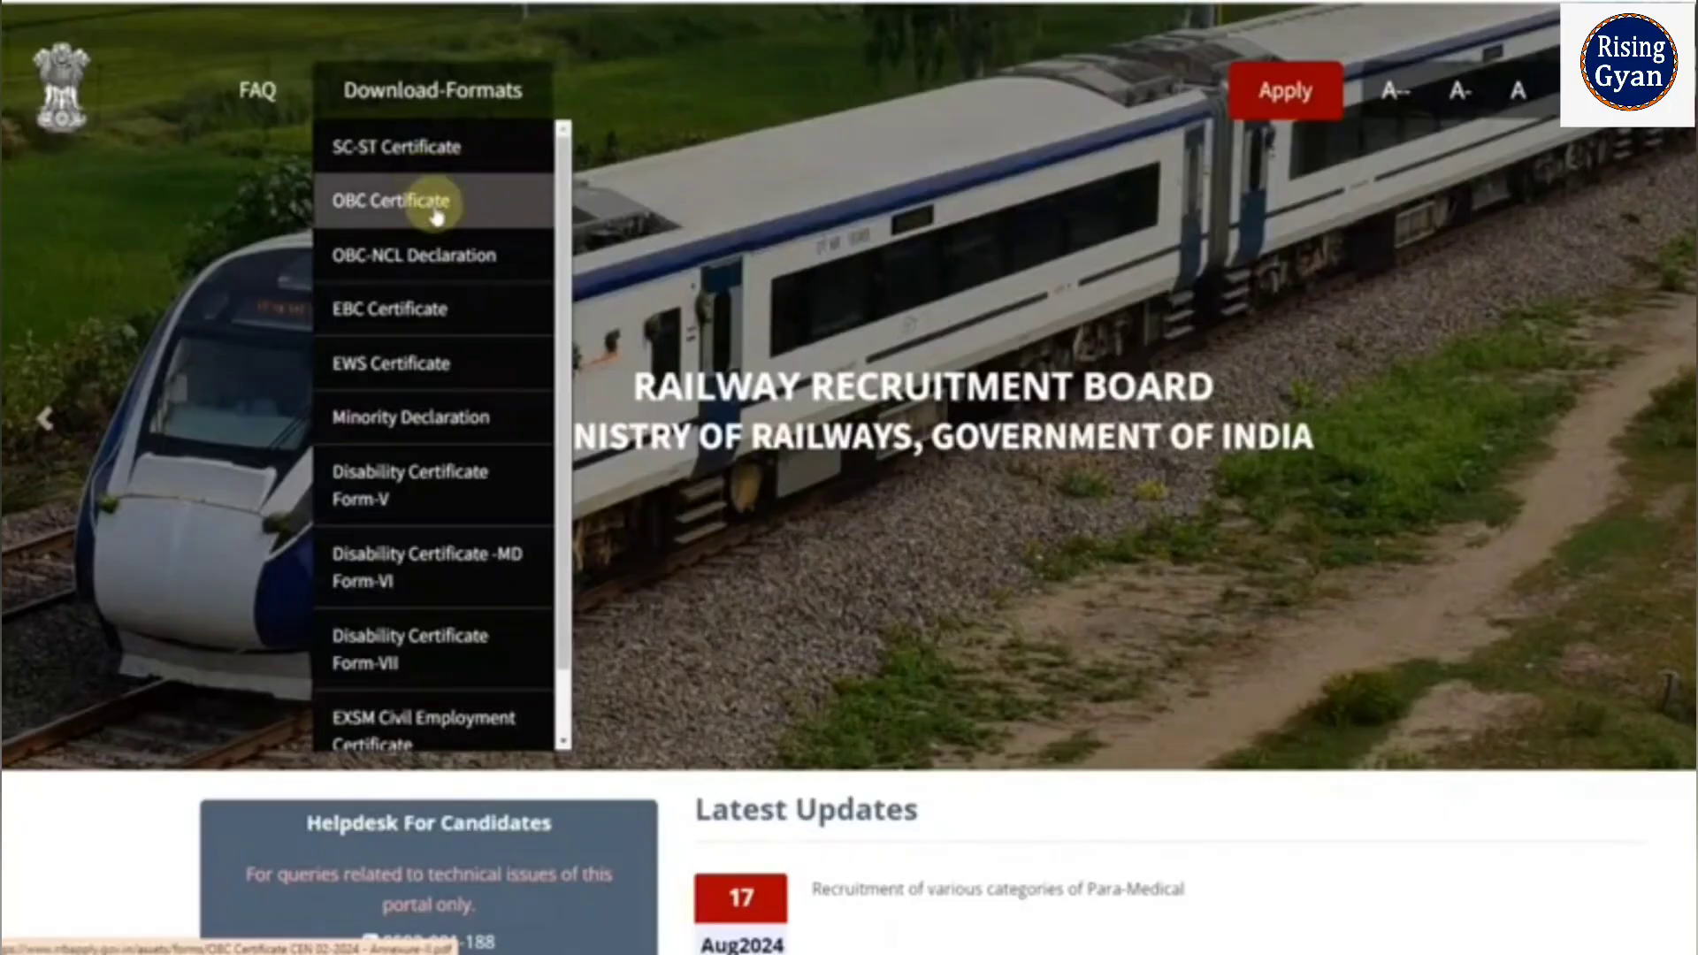
Step: Open the OBC certificate format and read through the document
left_click(435, 202)
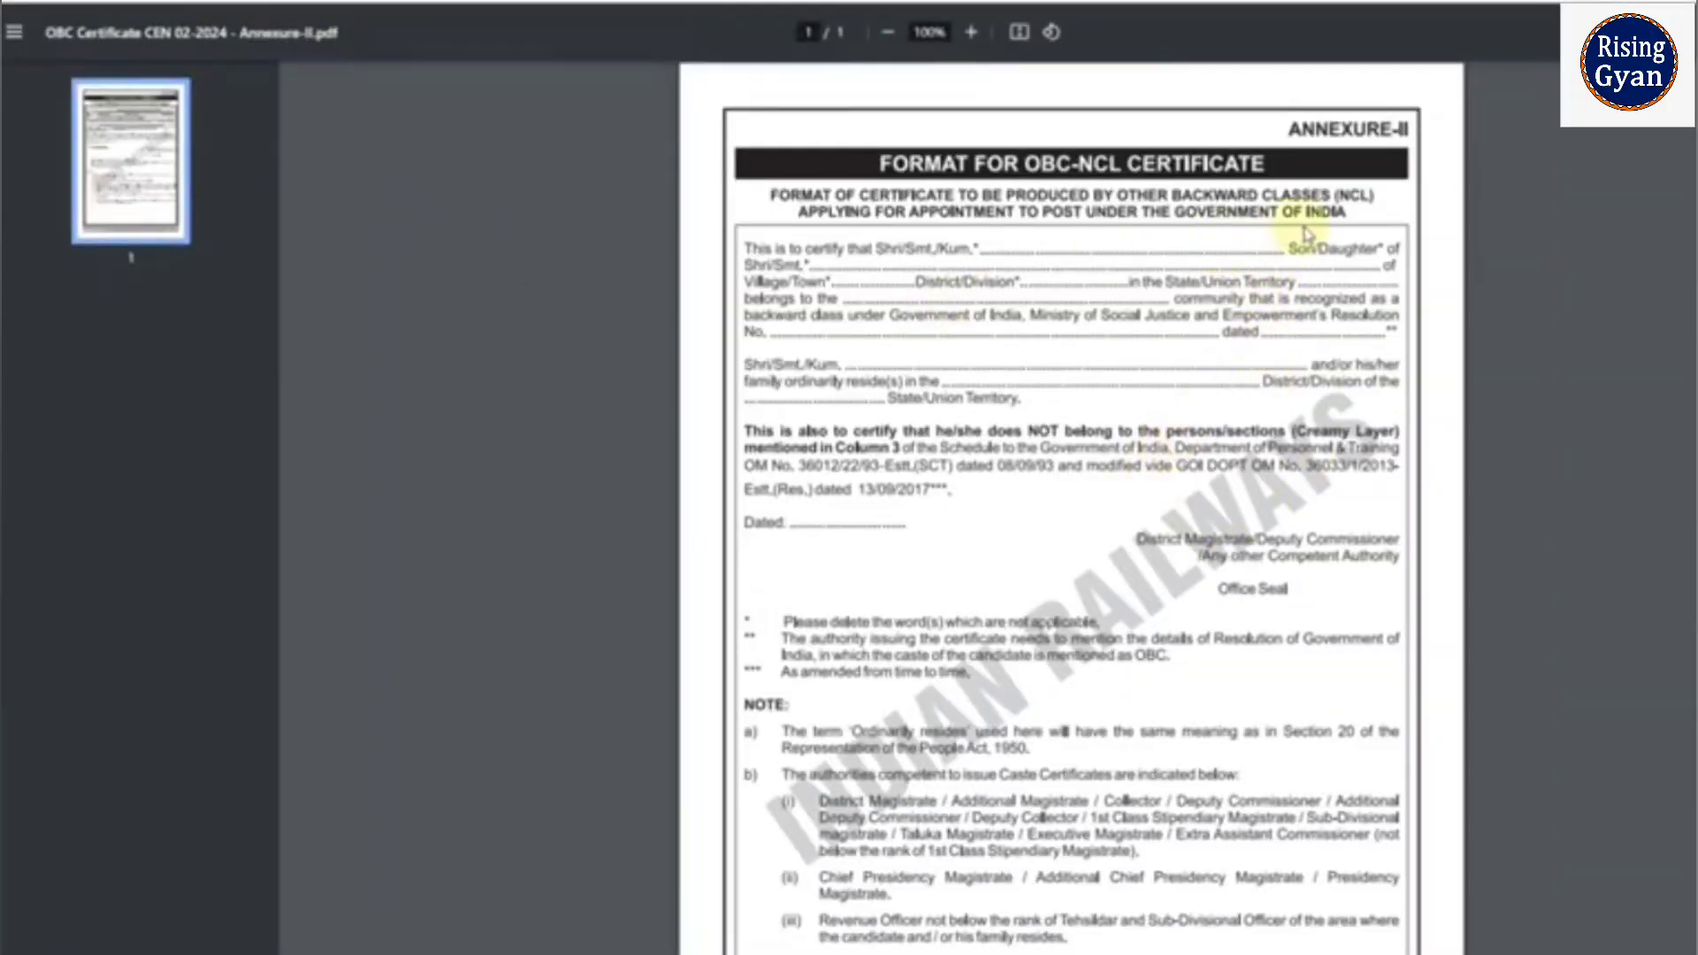
scroll(1126, 720, "down", 3)
scroll(1138, 720, "up", 3)
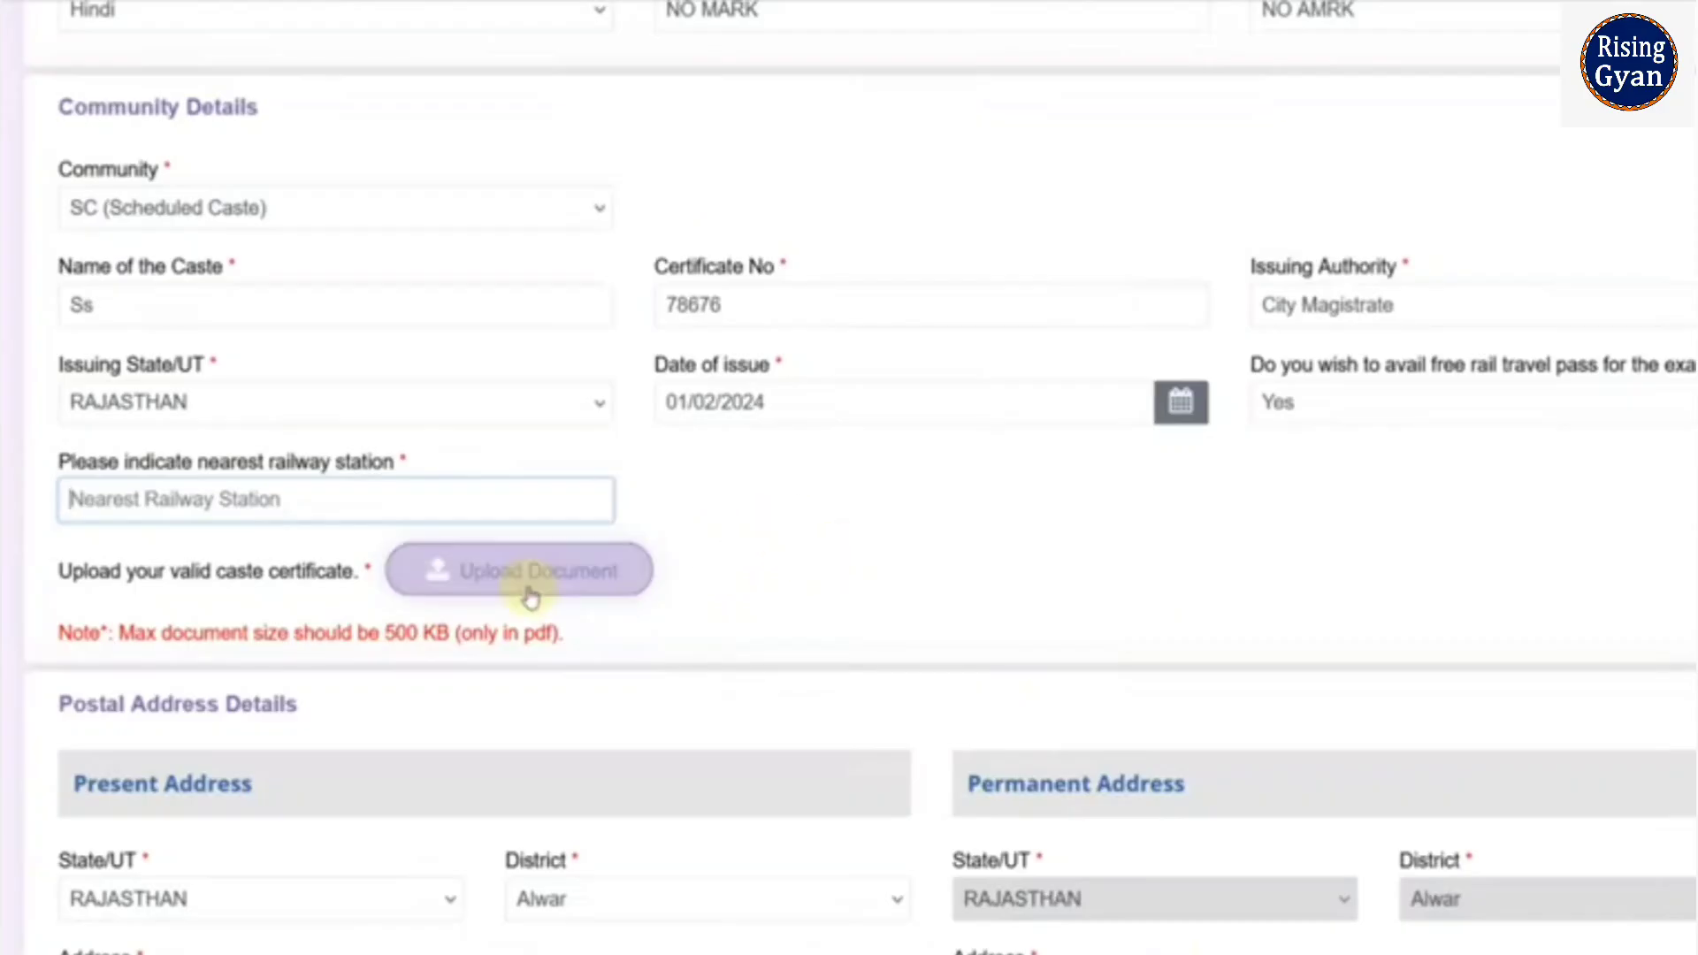
Step: Review the ex-serviceman, benchmark disability, EBC and employment questions in the Other Details section
scroll(808, 553, "down", 5)
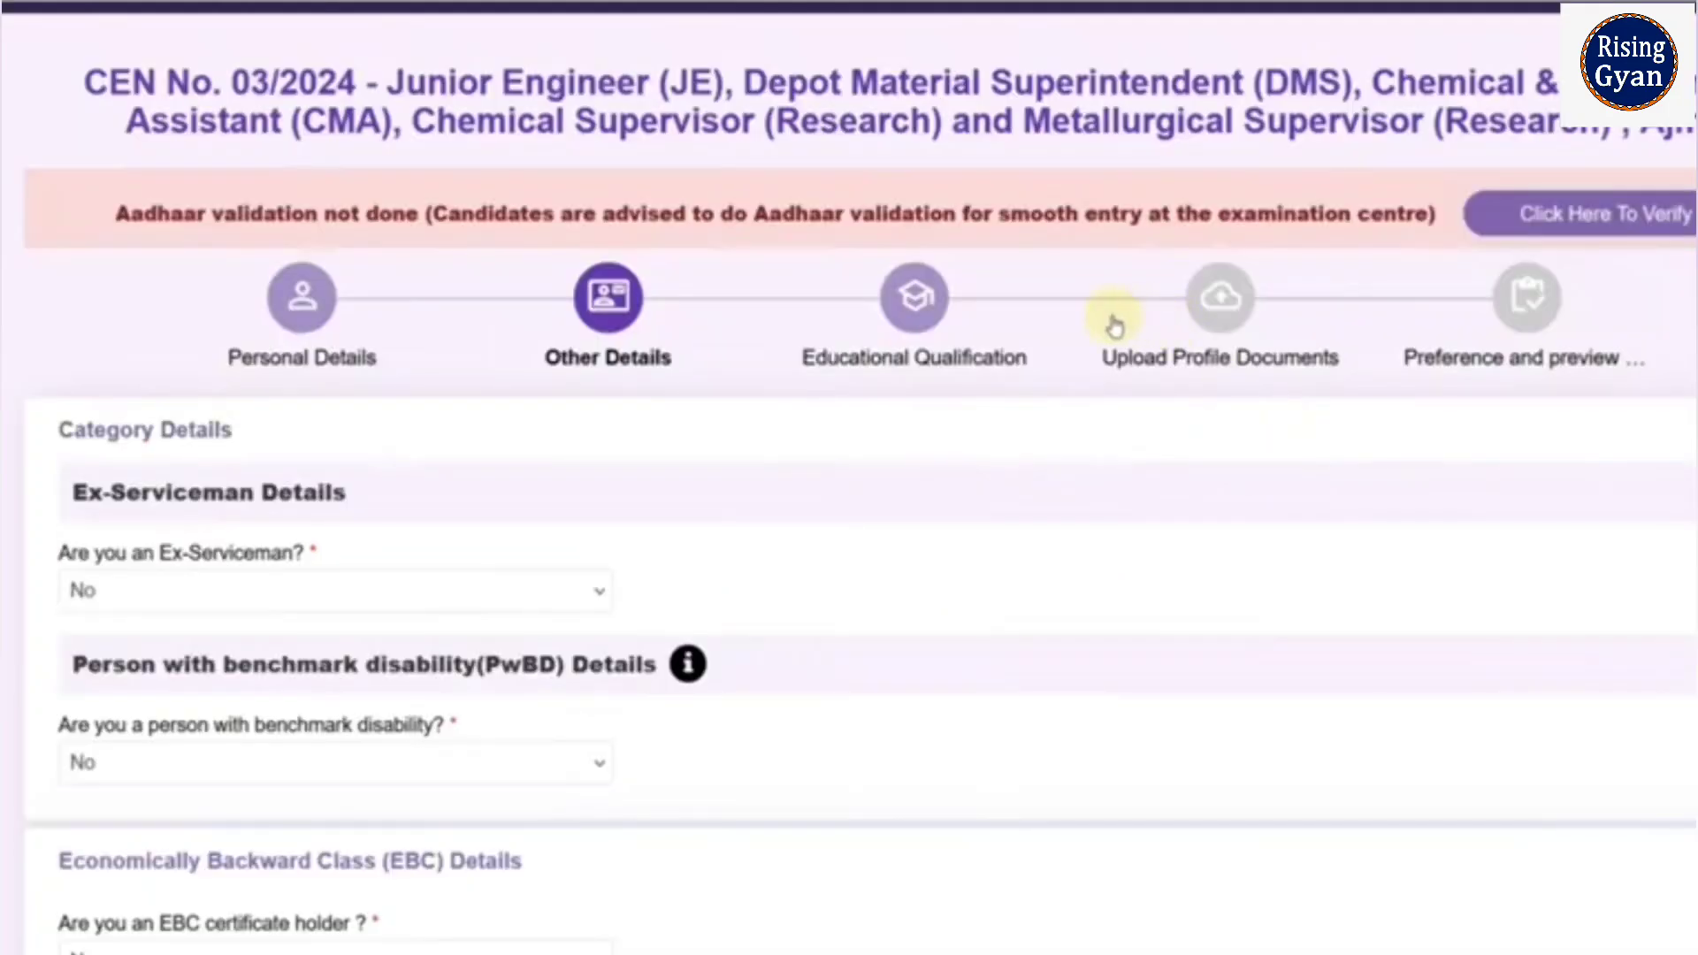
scroll(1113, 322, "down", 3)
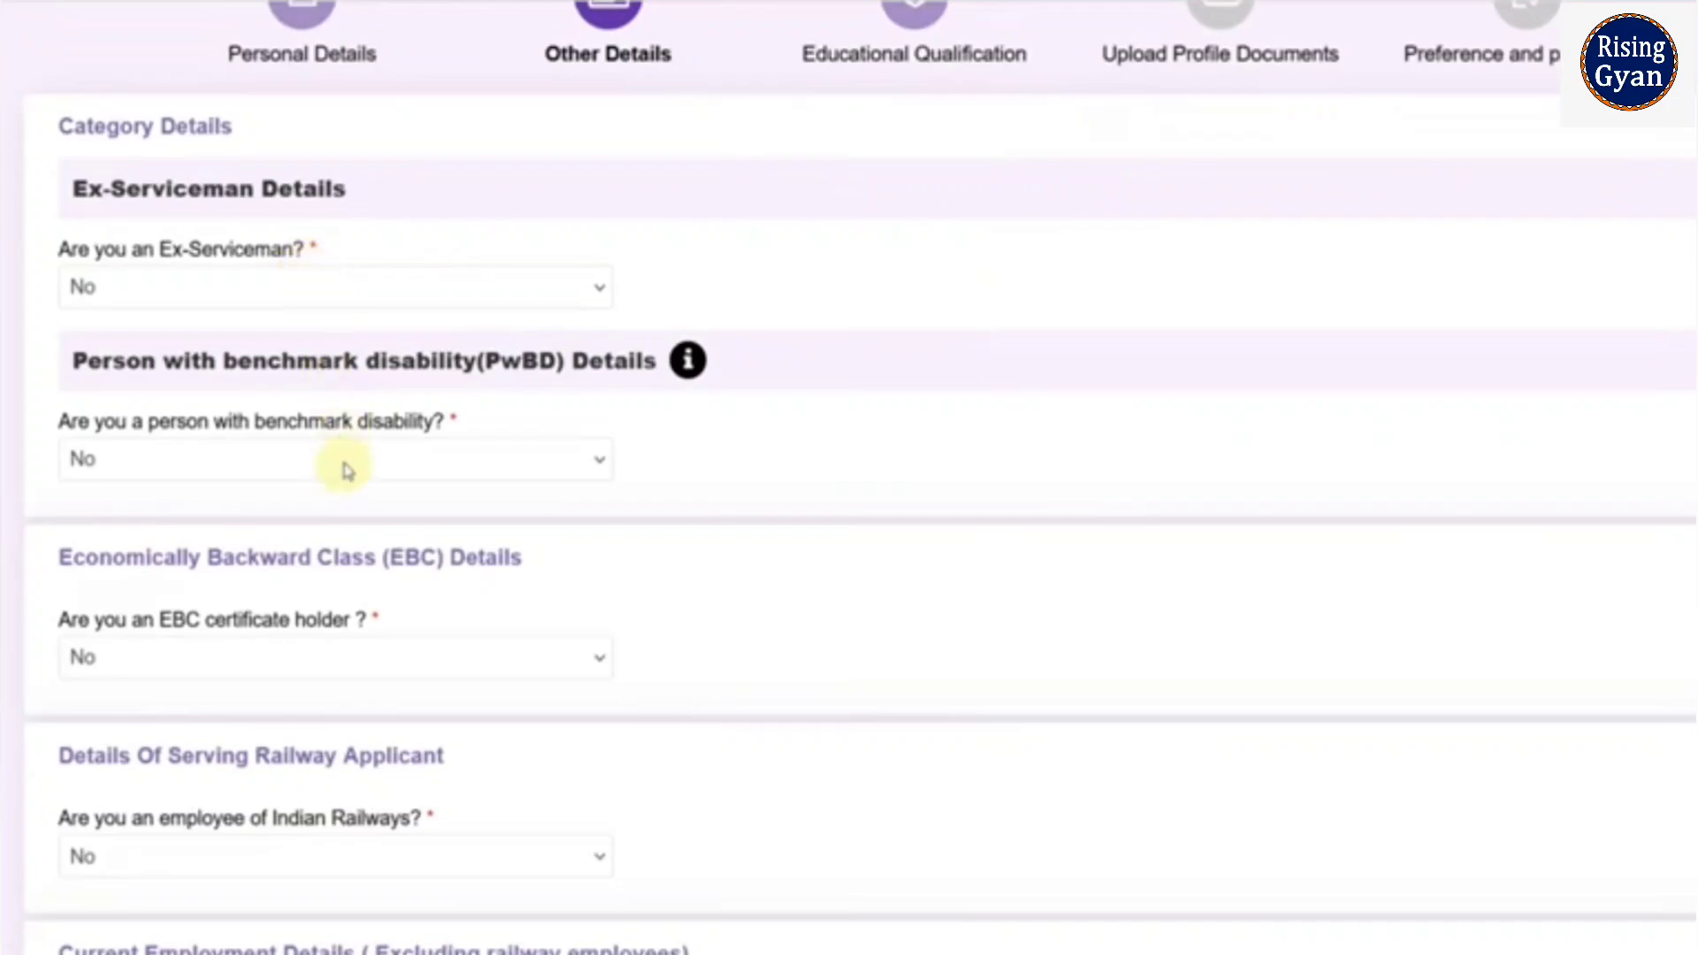
scroll(964, 447, "down", 2)
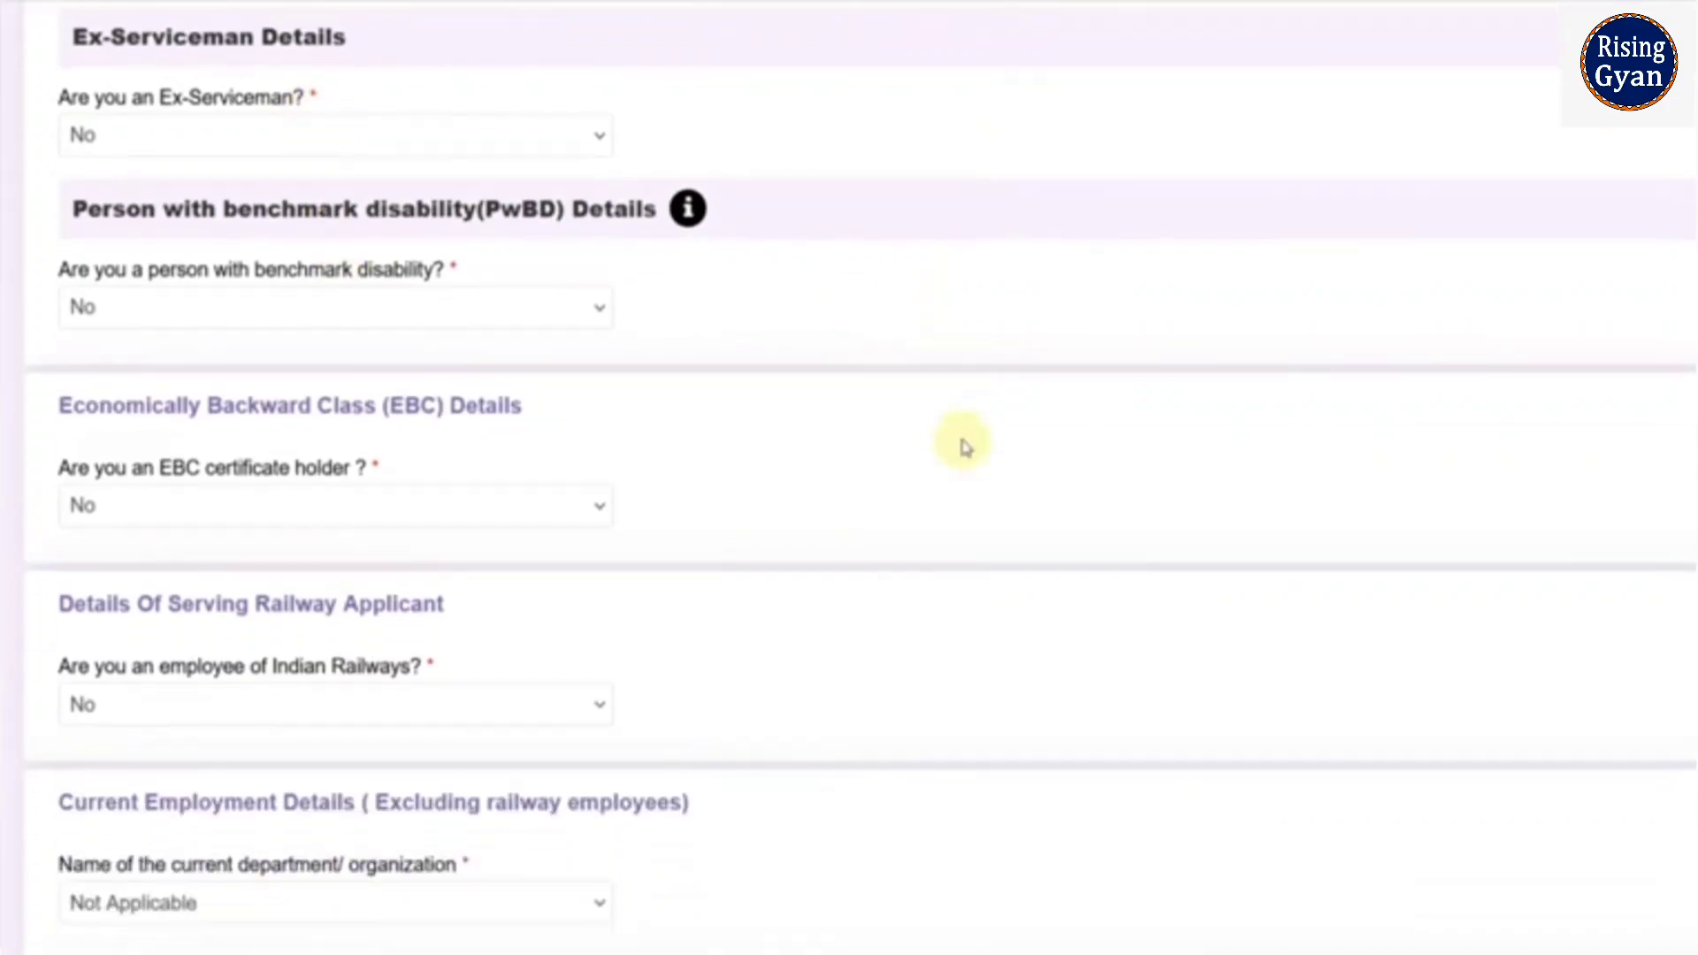
scroll(531, 352, "down", 2)
Step: Declare the applicant an EBC certificate holder, agree to the EBC information, and choose Yes for the fee concession
left_click(493, 362)
left_click(369, 381)
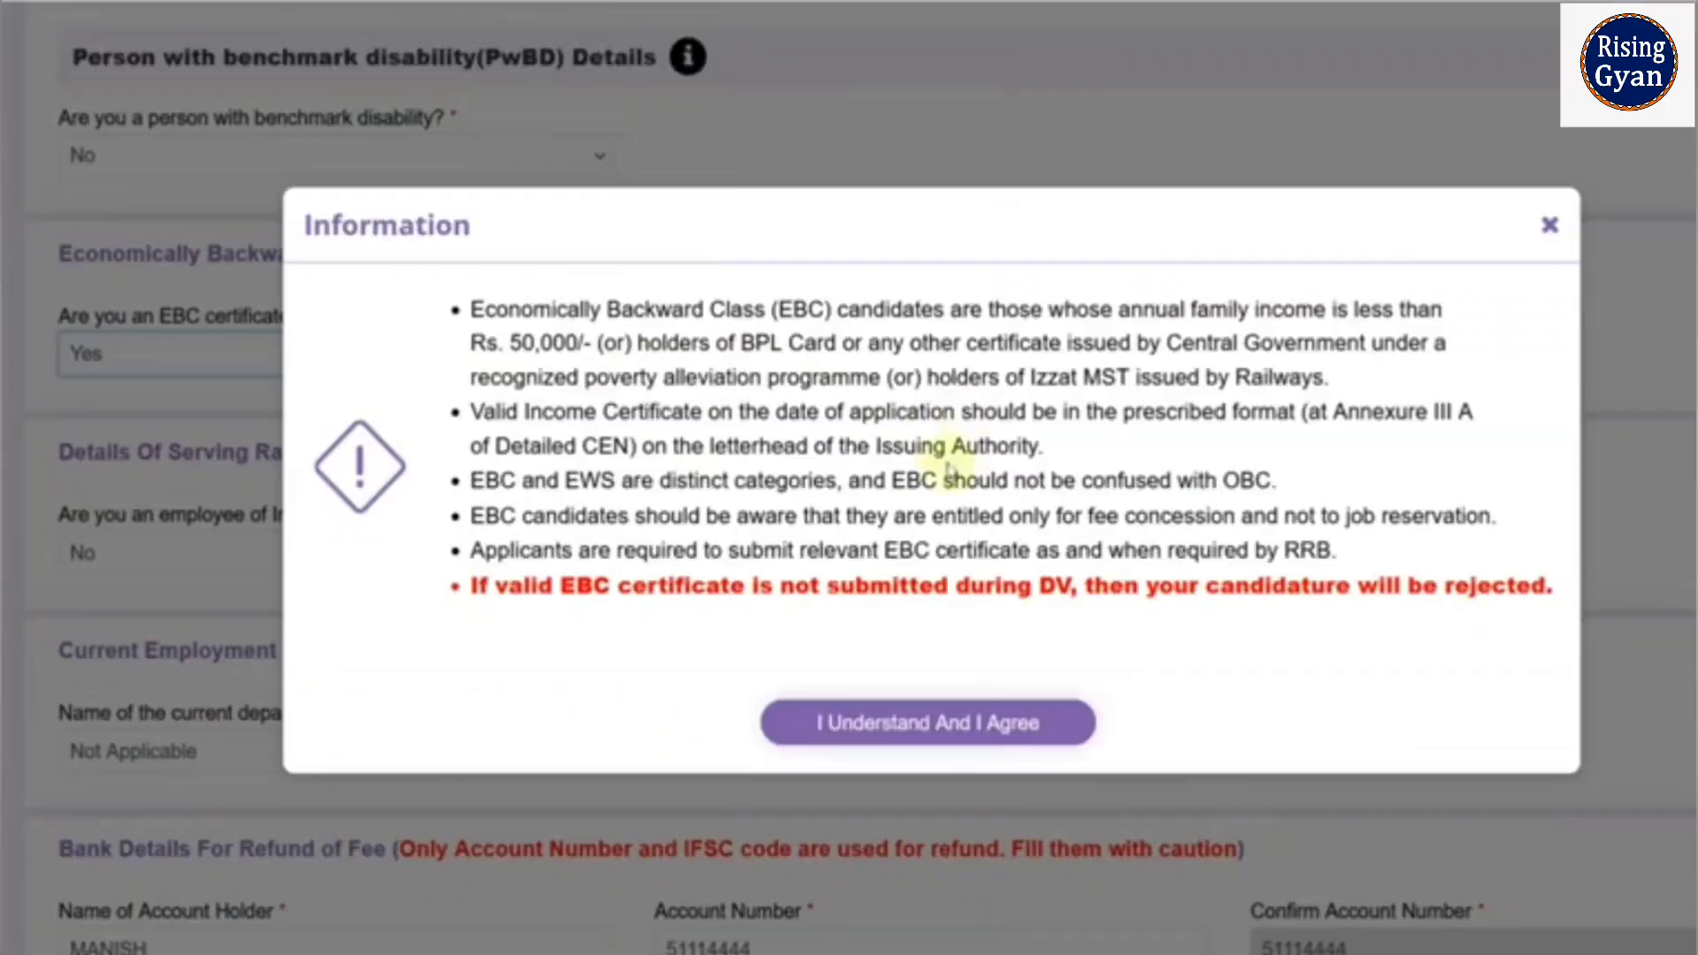
left_click(995, 718)
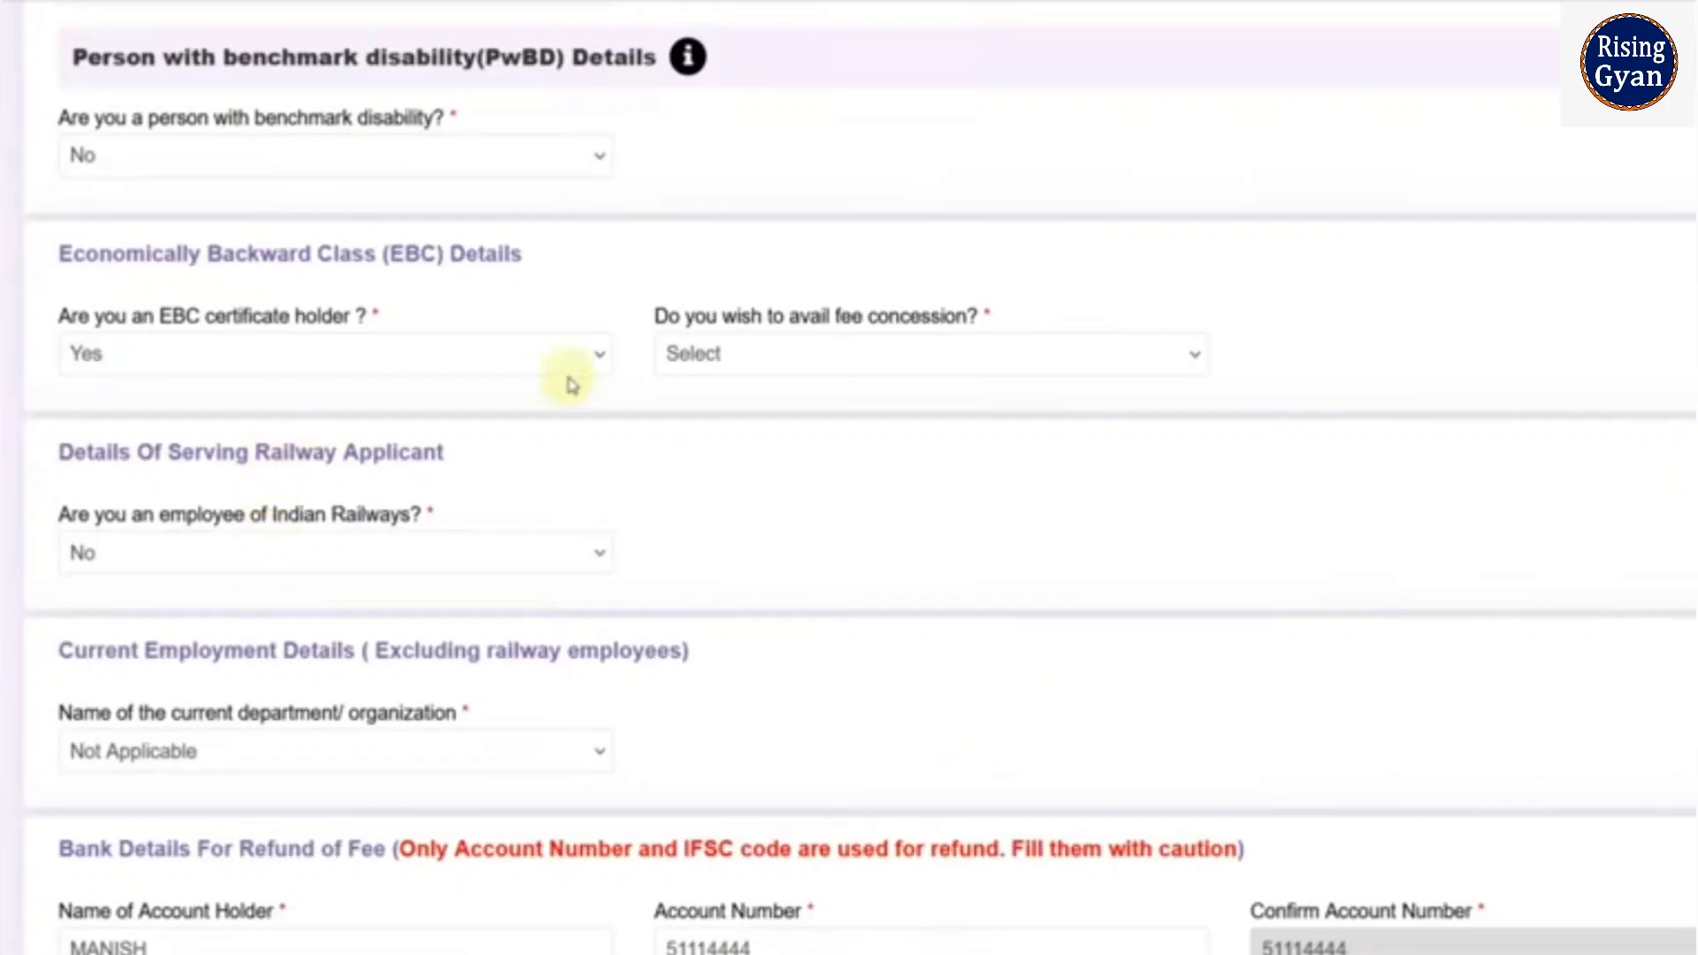
left_click(707, 370)
left_click(699, 438)
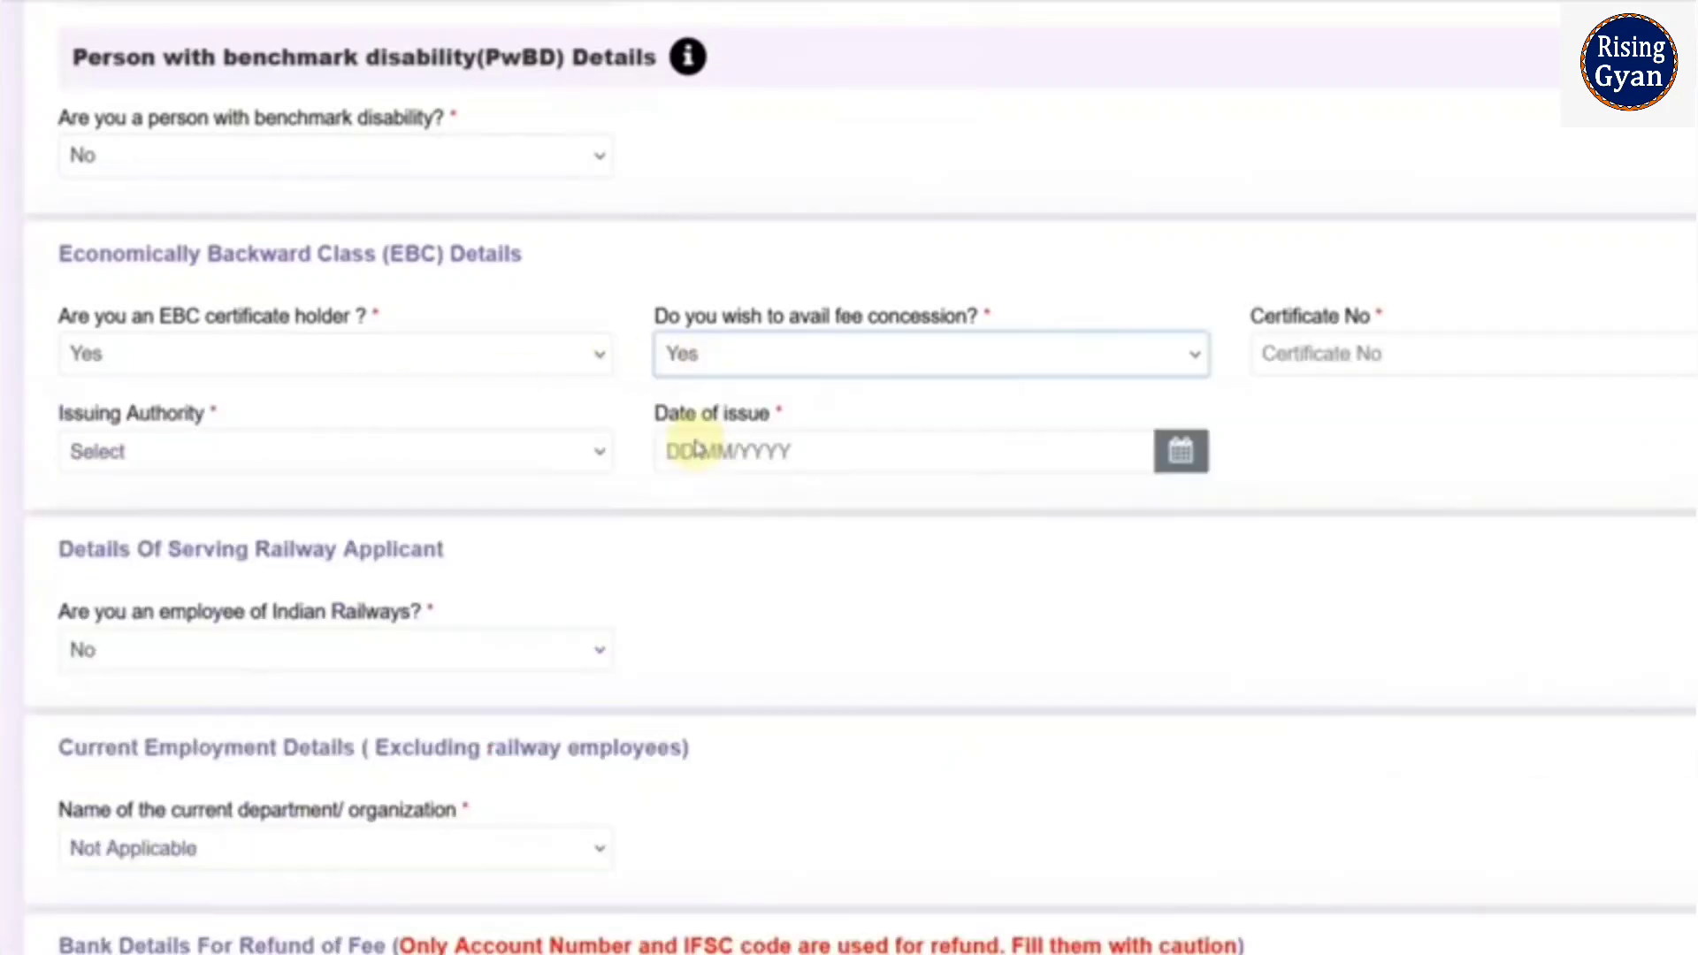
Step: Examine the issuing authorities for the EBC certificate and the EBC certificate holder choices
left_click(297, 458)
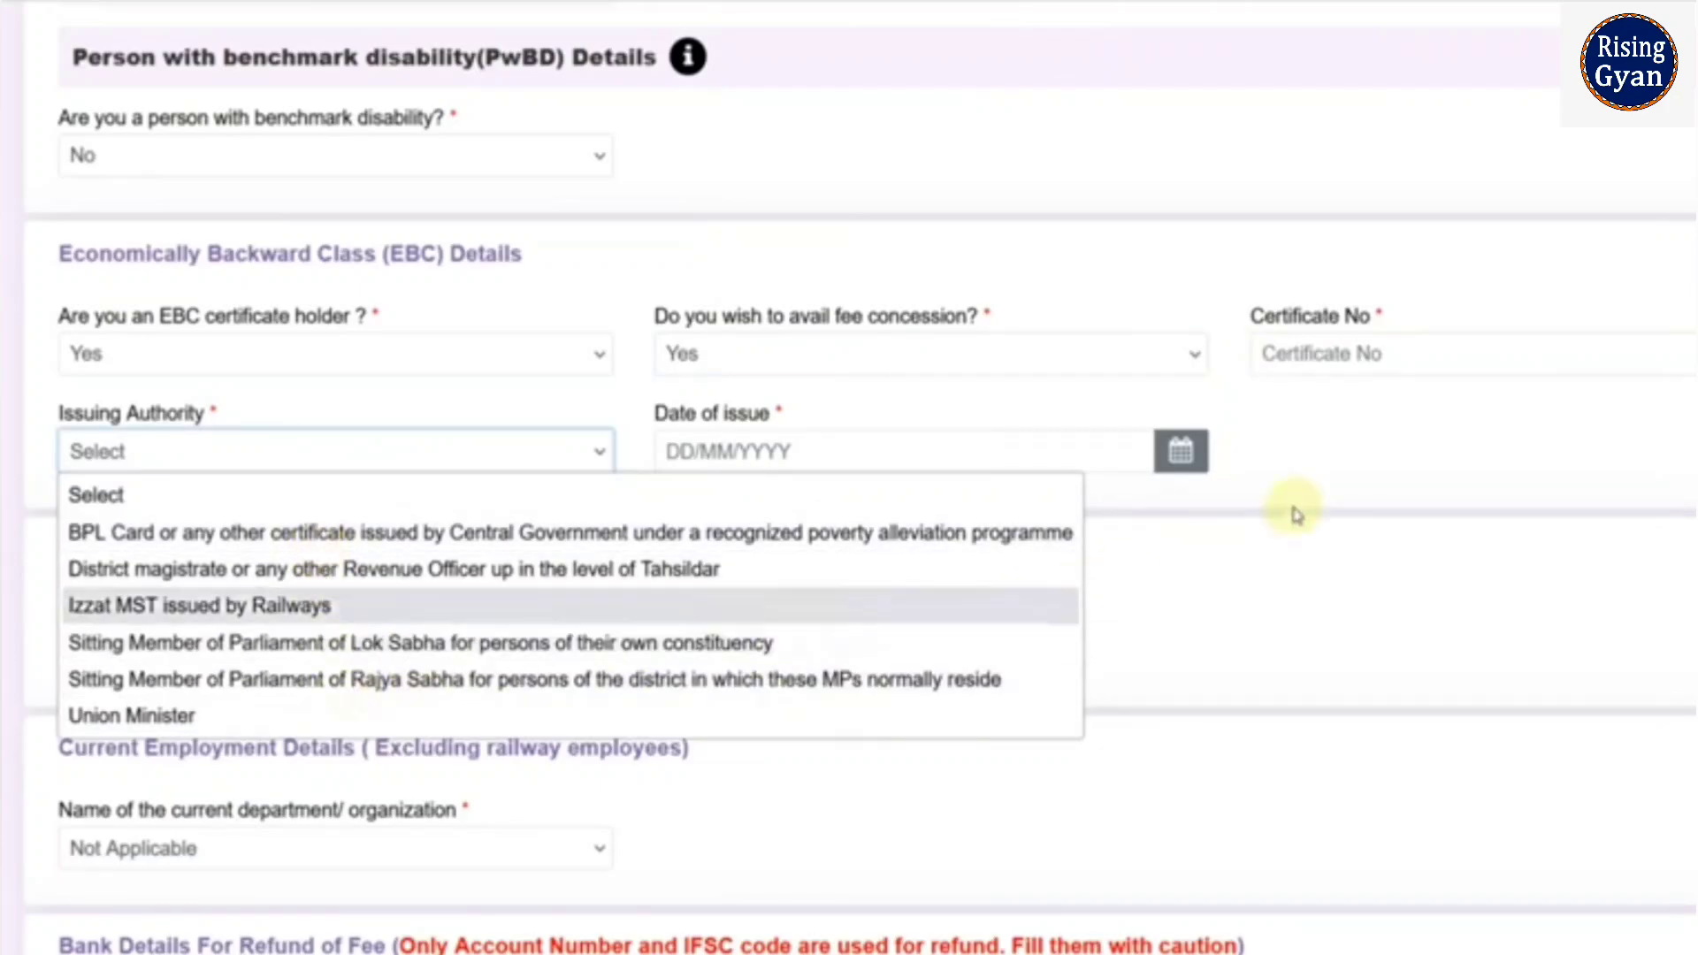
left_click(1340, 466)
left_click(263, 366)
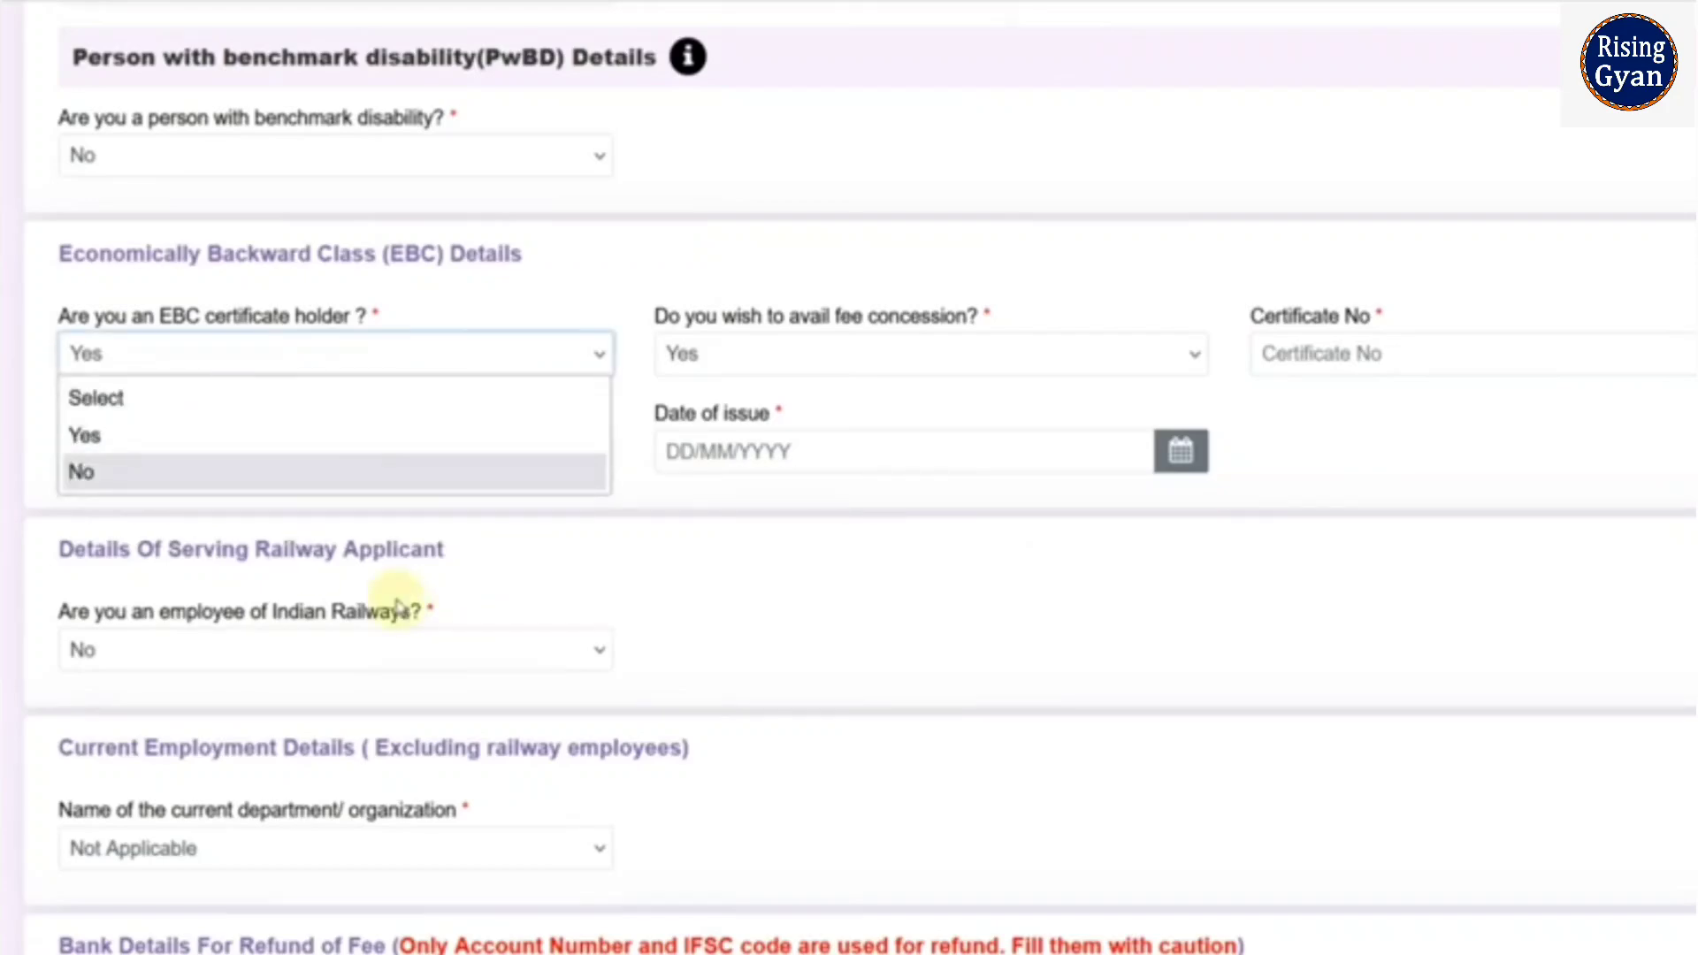
scroll(191, 537, "down", 5)
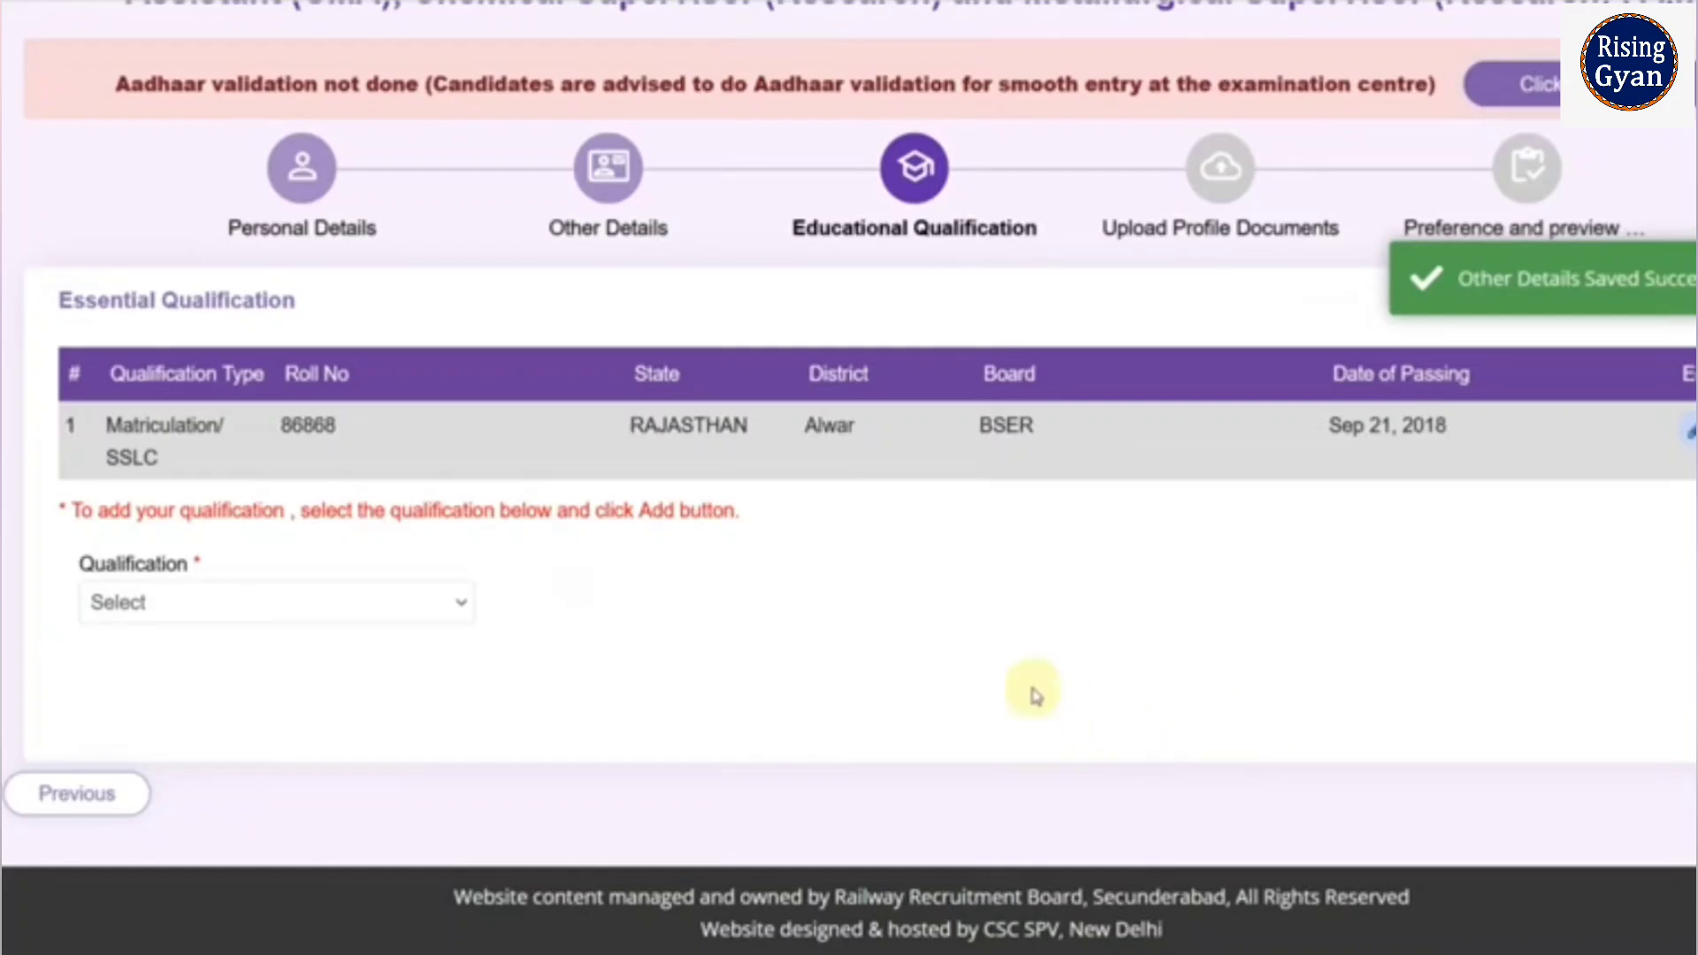
Step: Examine the available qualifications and the state and district fields of the Matriculation/SSLC entry
left_click(356, 610)
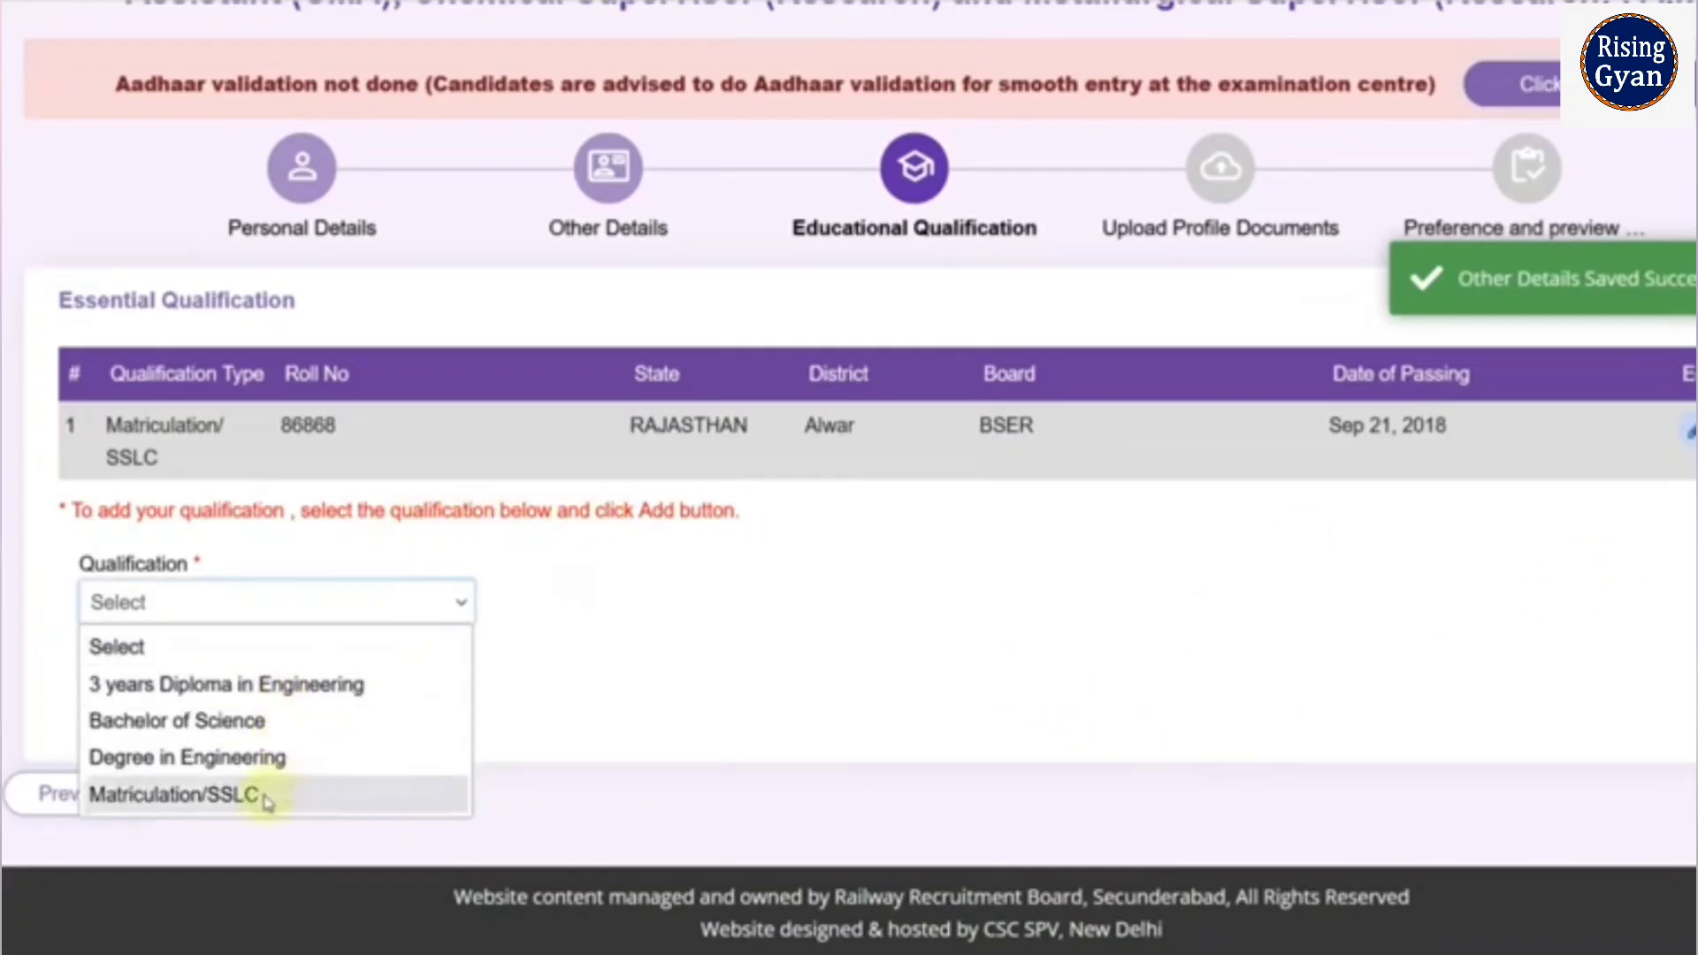
left_click(1269, 540)
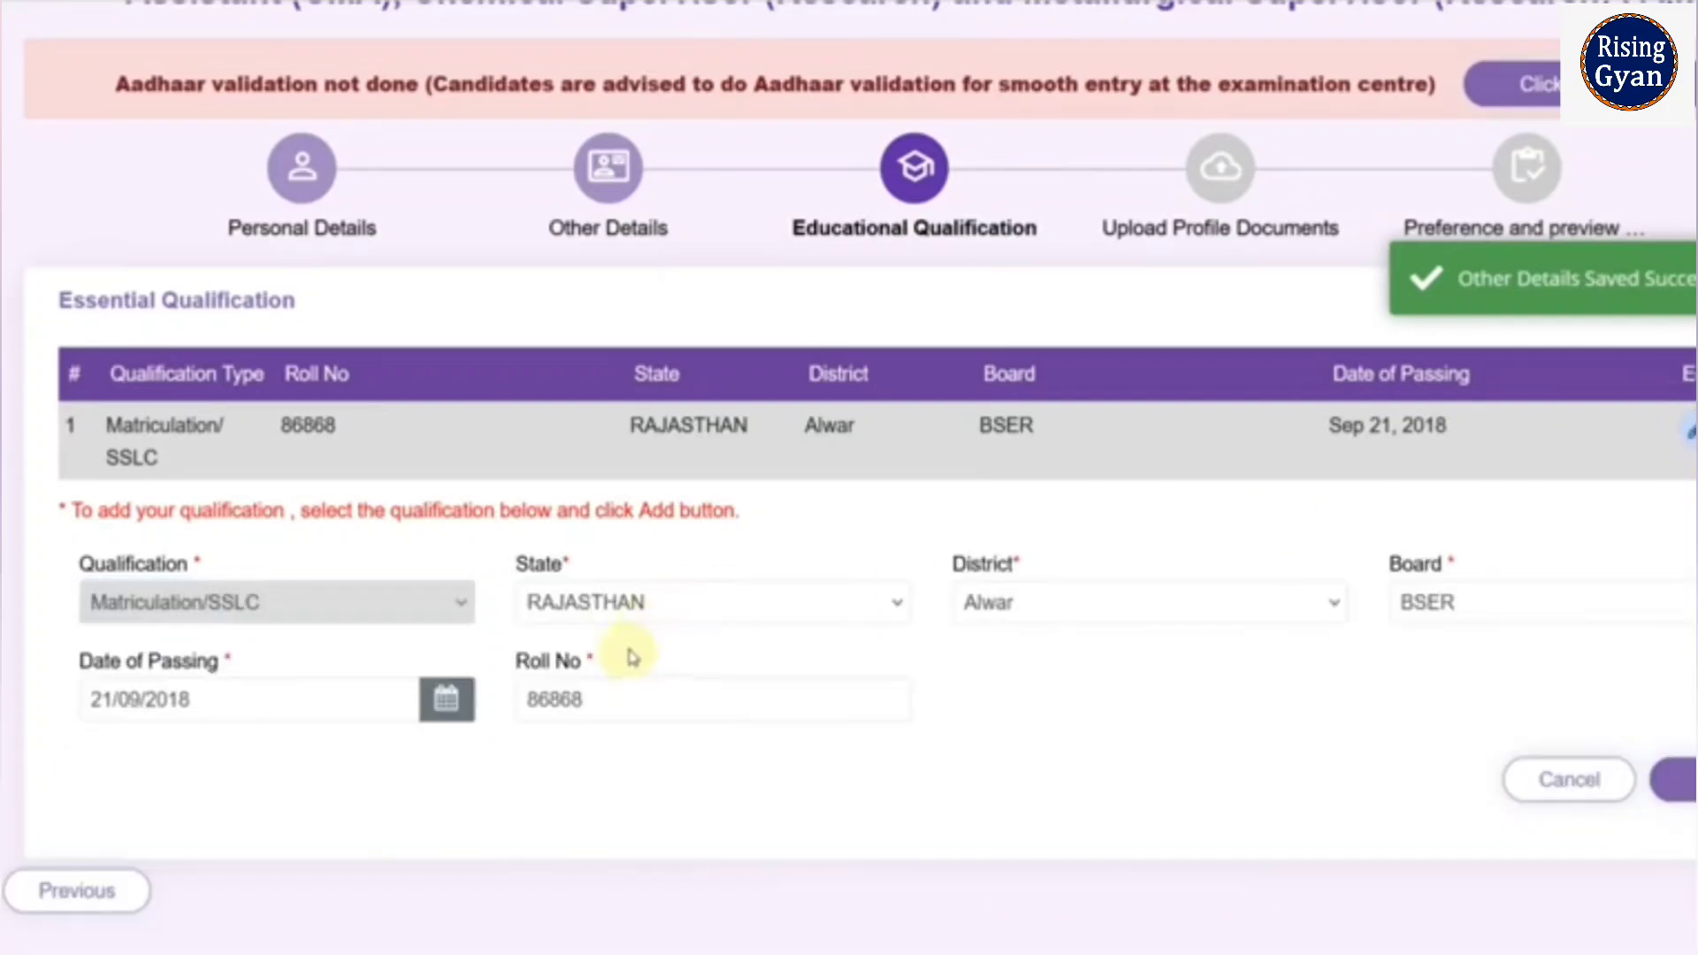
left_click(629, 606)
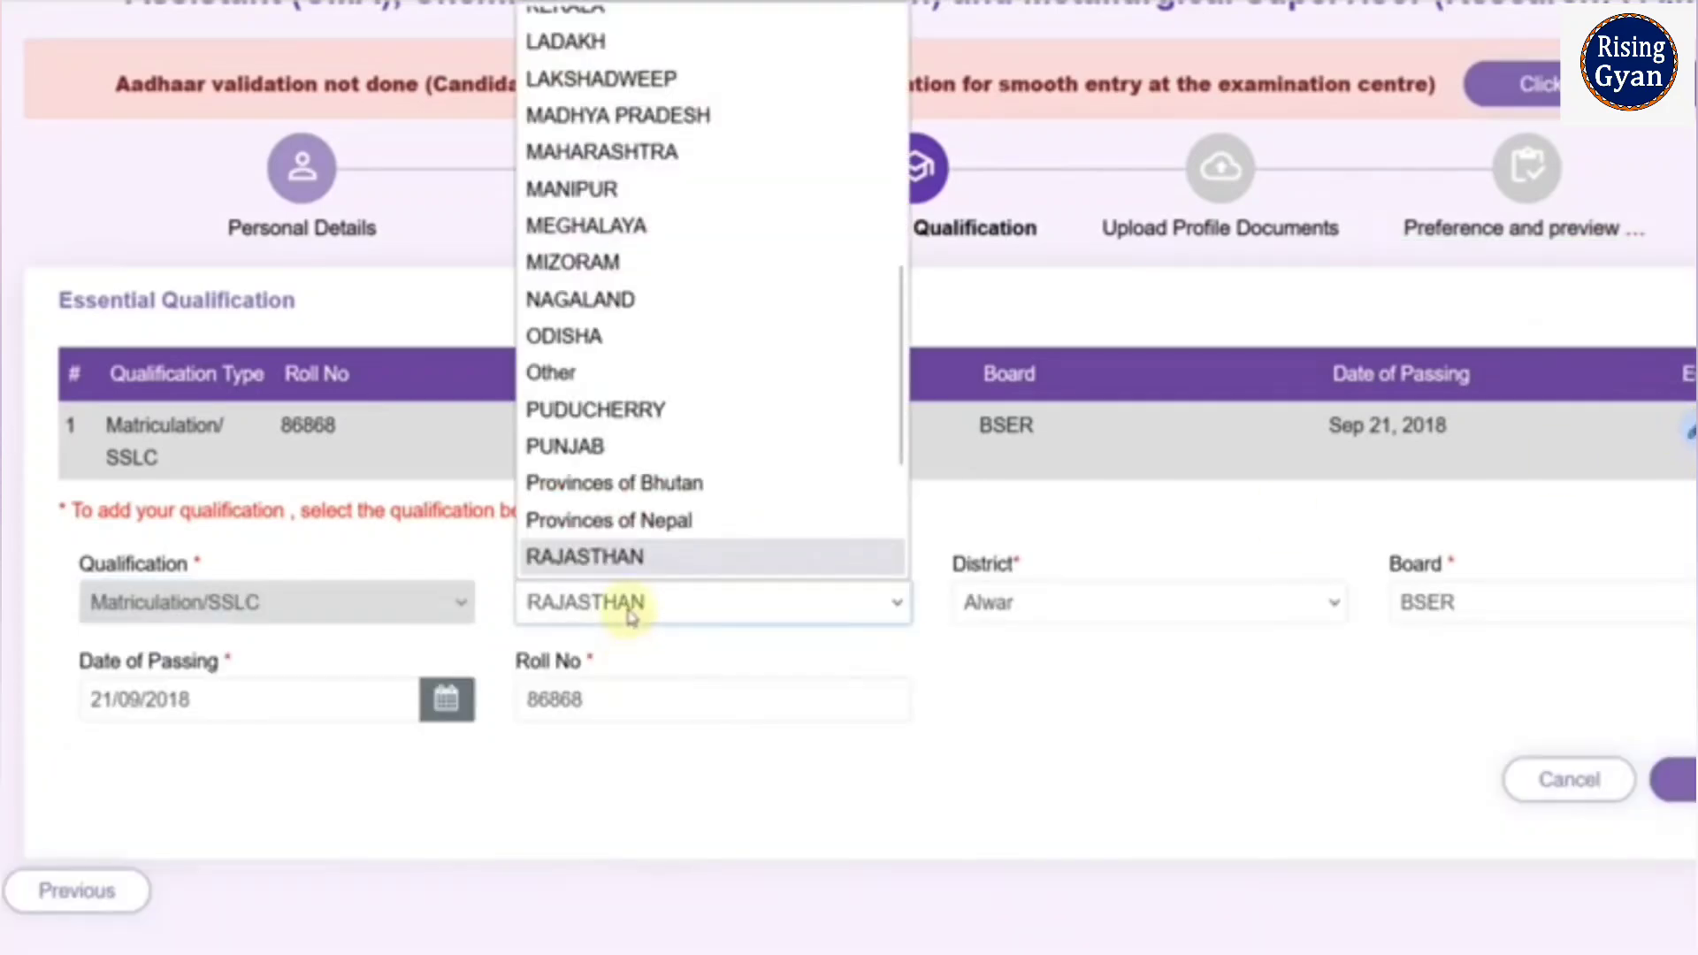
left_click(1028, 612)
left_click(1033, 617)
left_click(1034, 617)
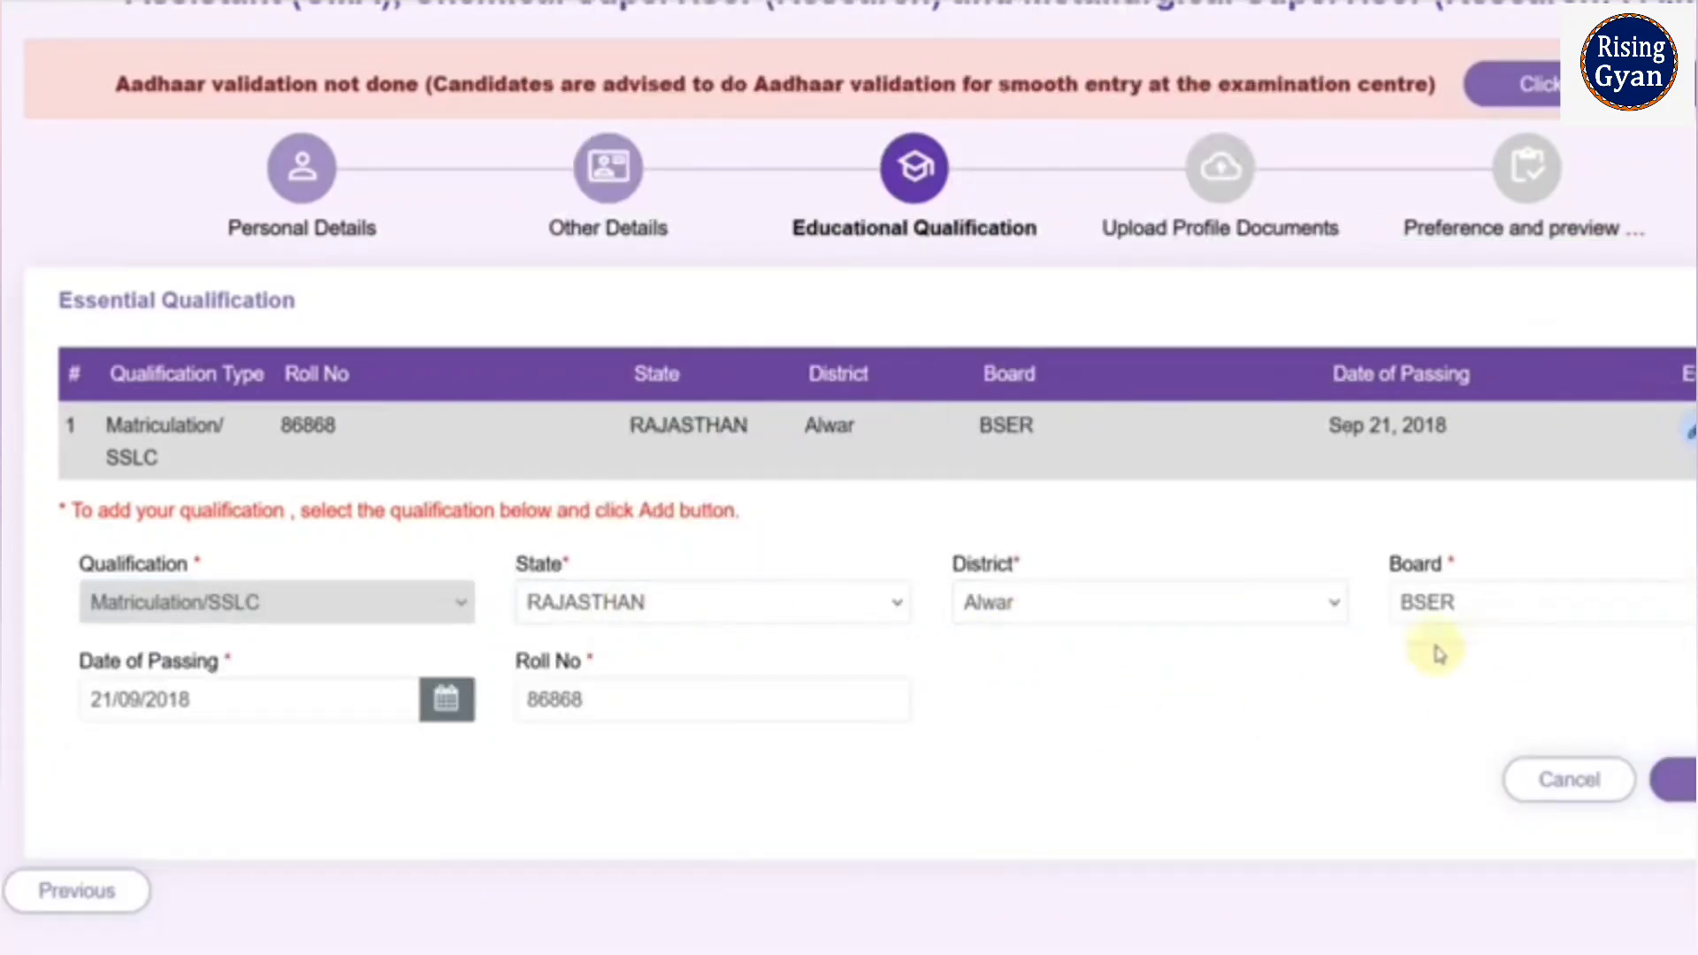
Step: Check the date of passing in the Matriculation/SSLC entry and save the entry
left_click(363, 701)
left_click(652, 788)
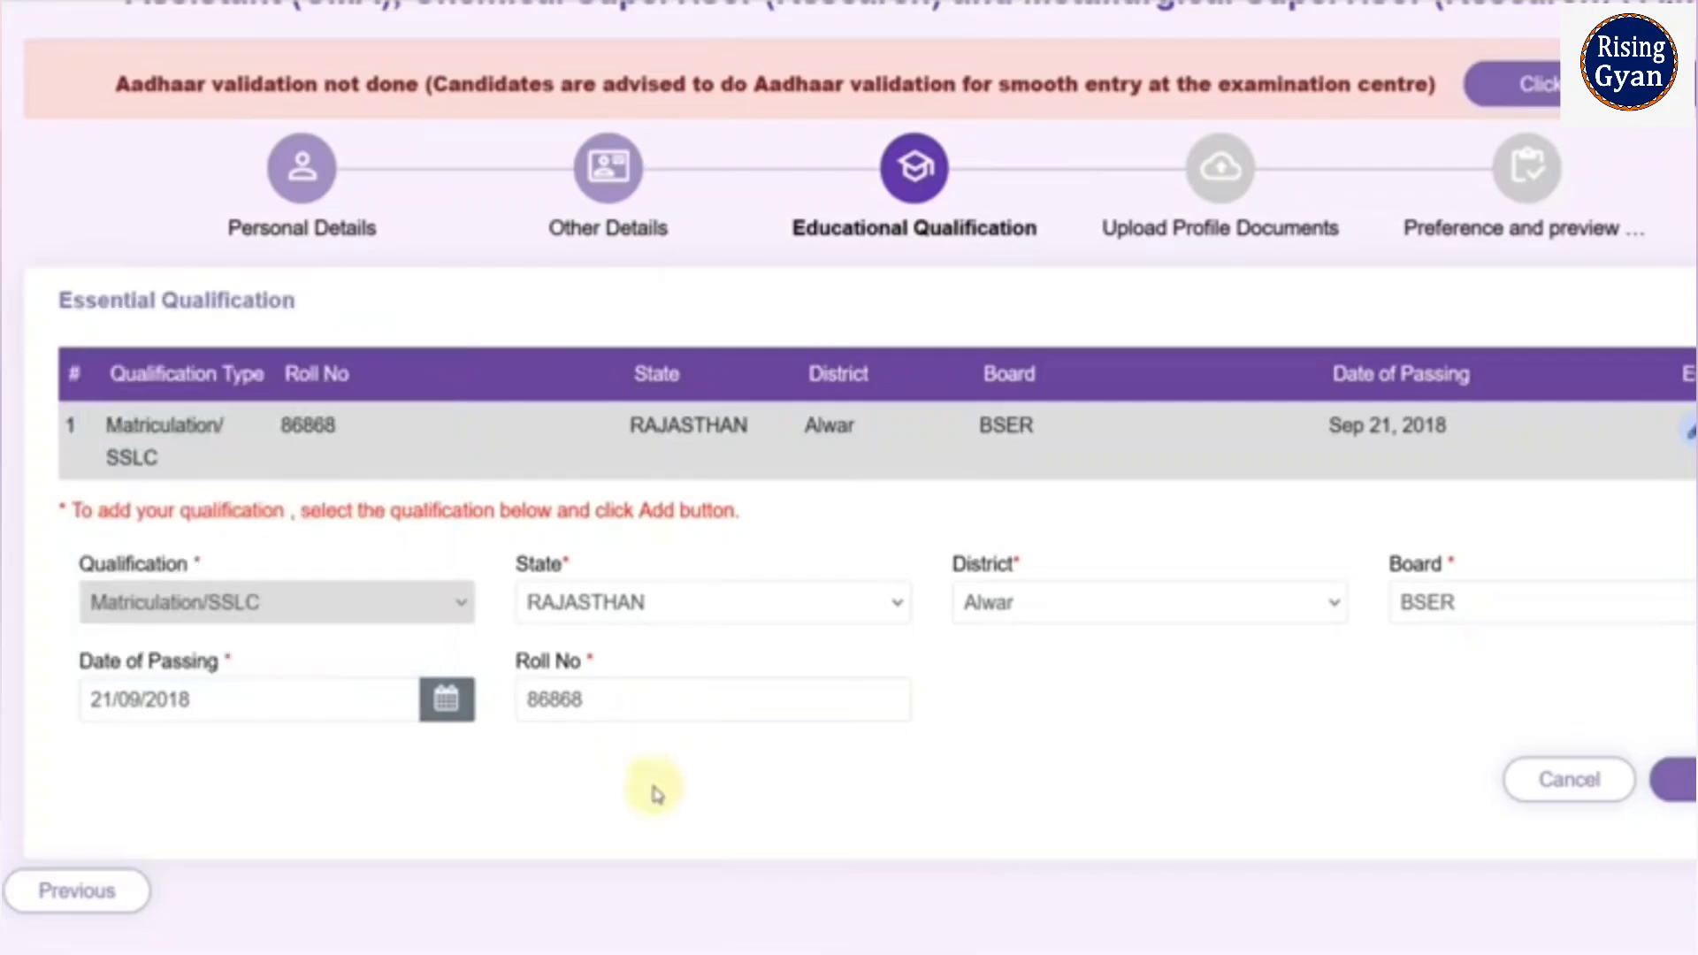
left_click(1681, 783)
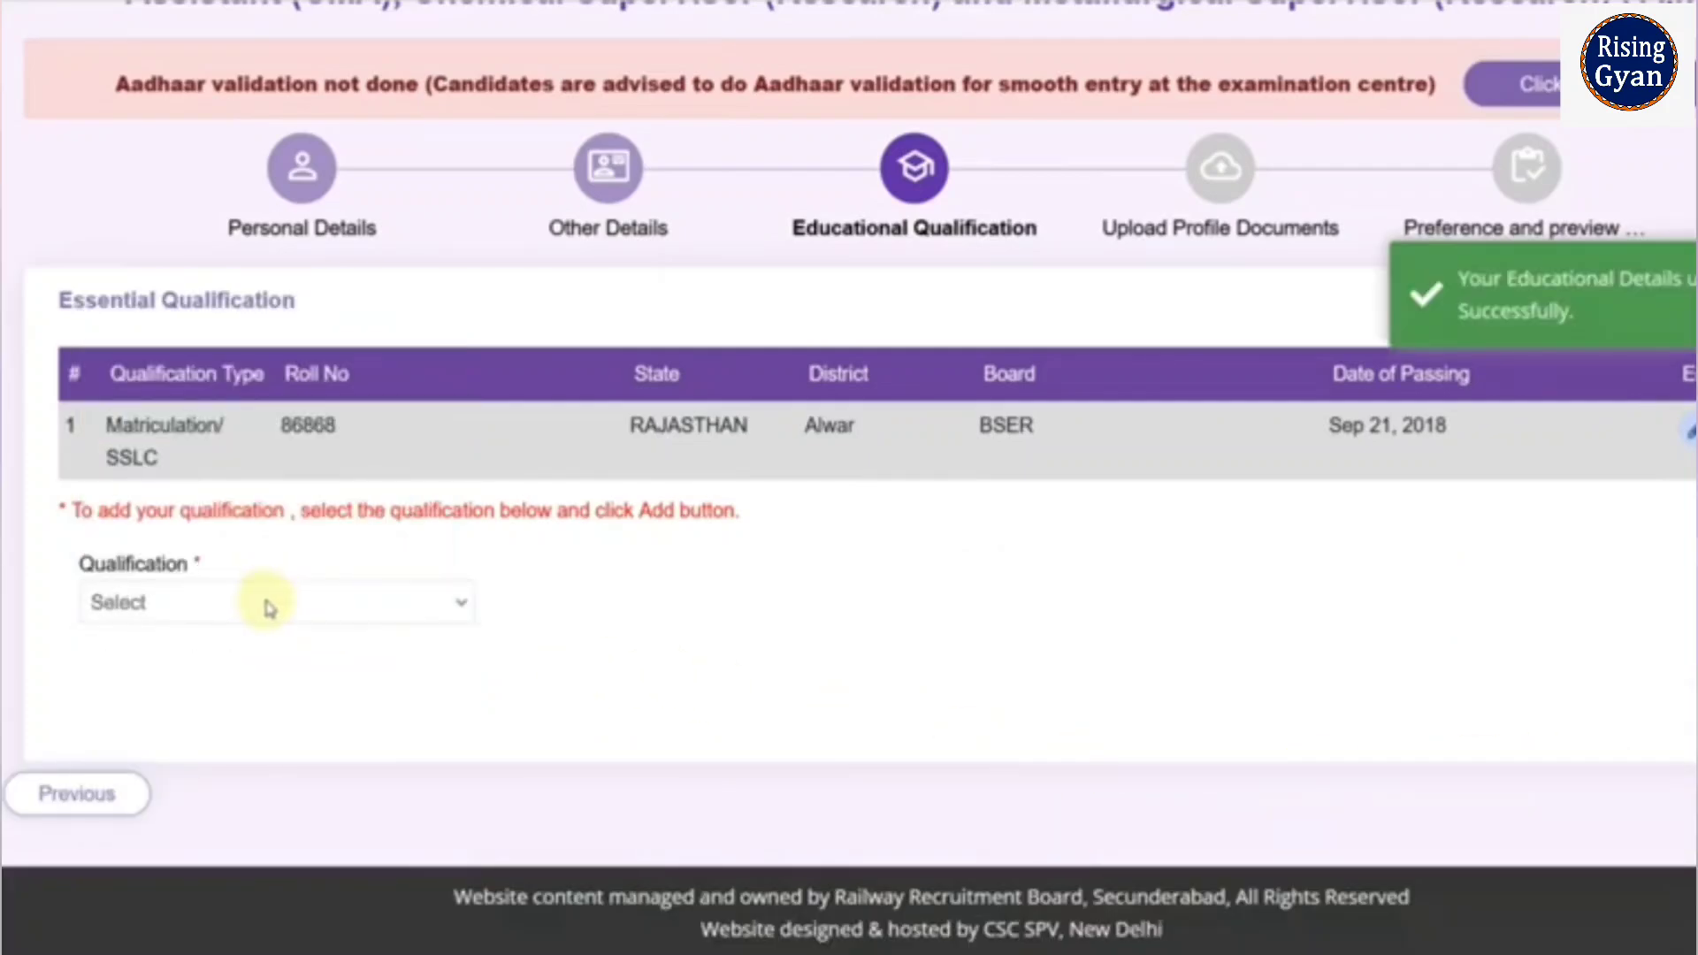
Step: Start a 3 years Diploma in Engineering qualification entry with Mechanical Engineering as its discipline
left_click(270, 608)
left_click(319, 684)
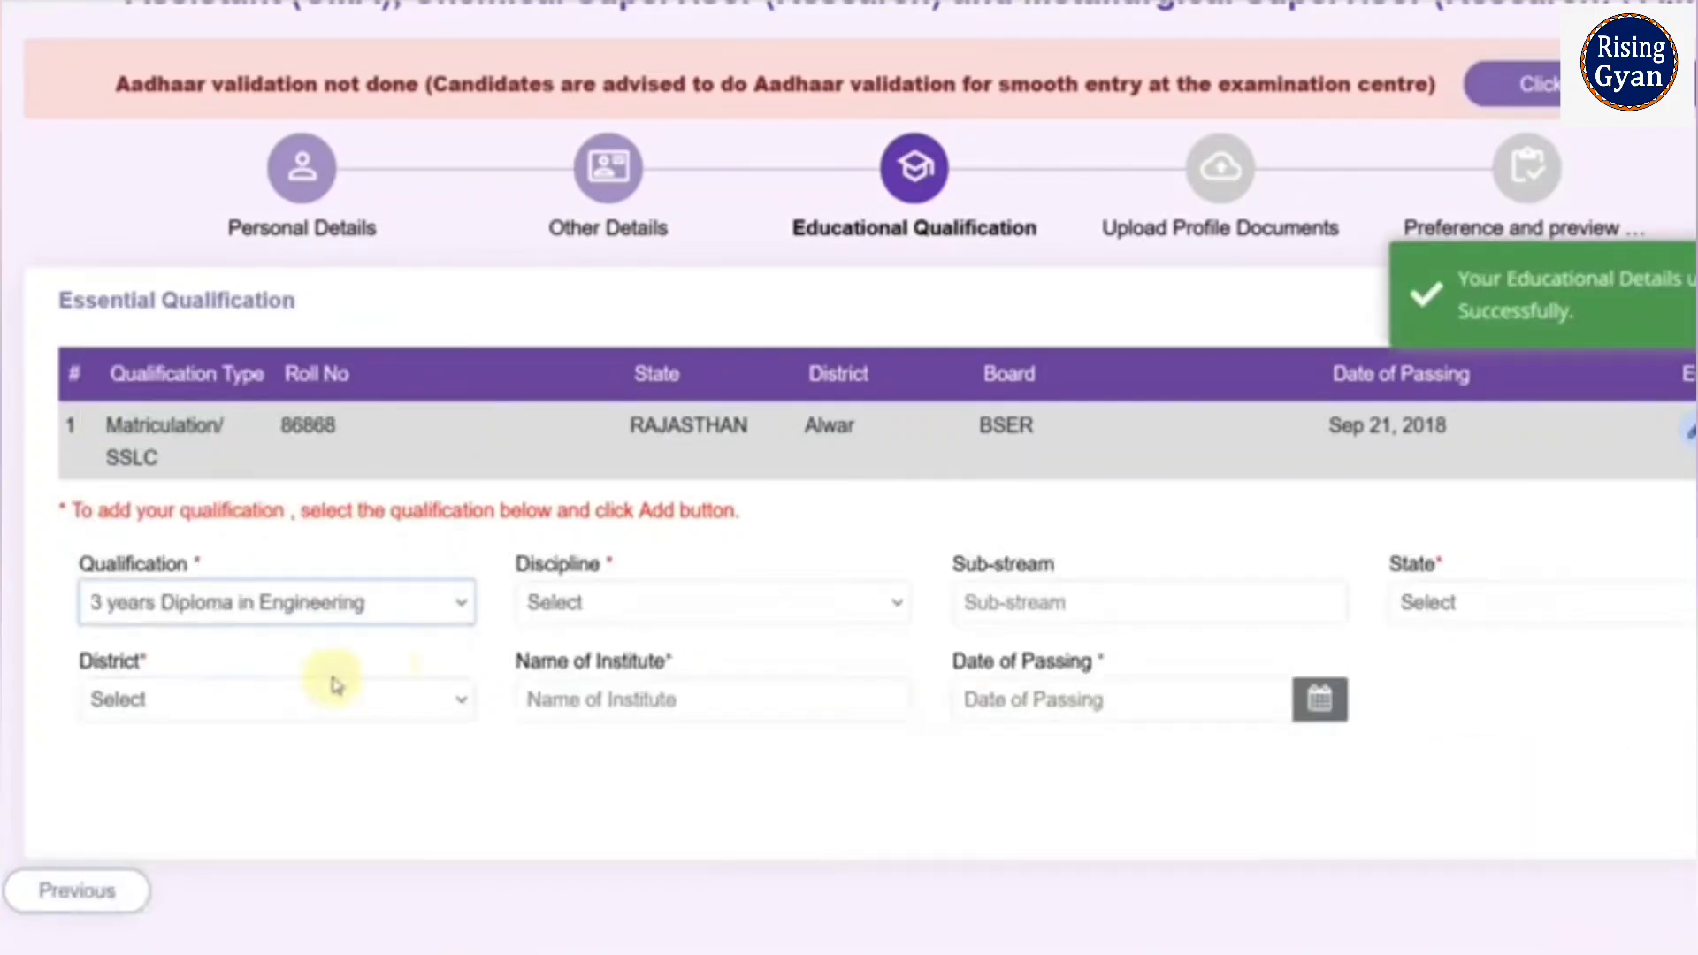
scroll(381, 673, "down", 1)
left_click(588, 511)
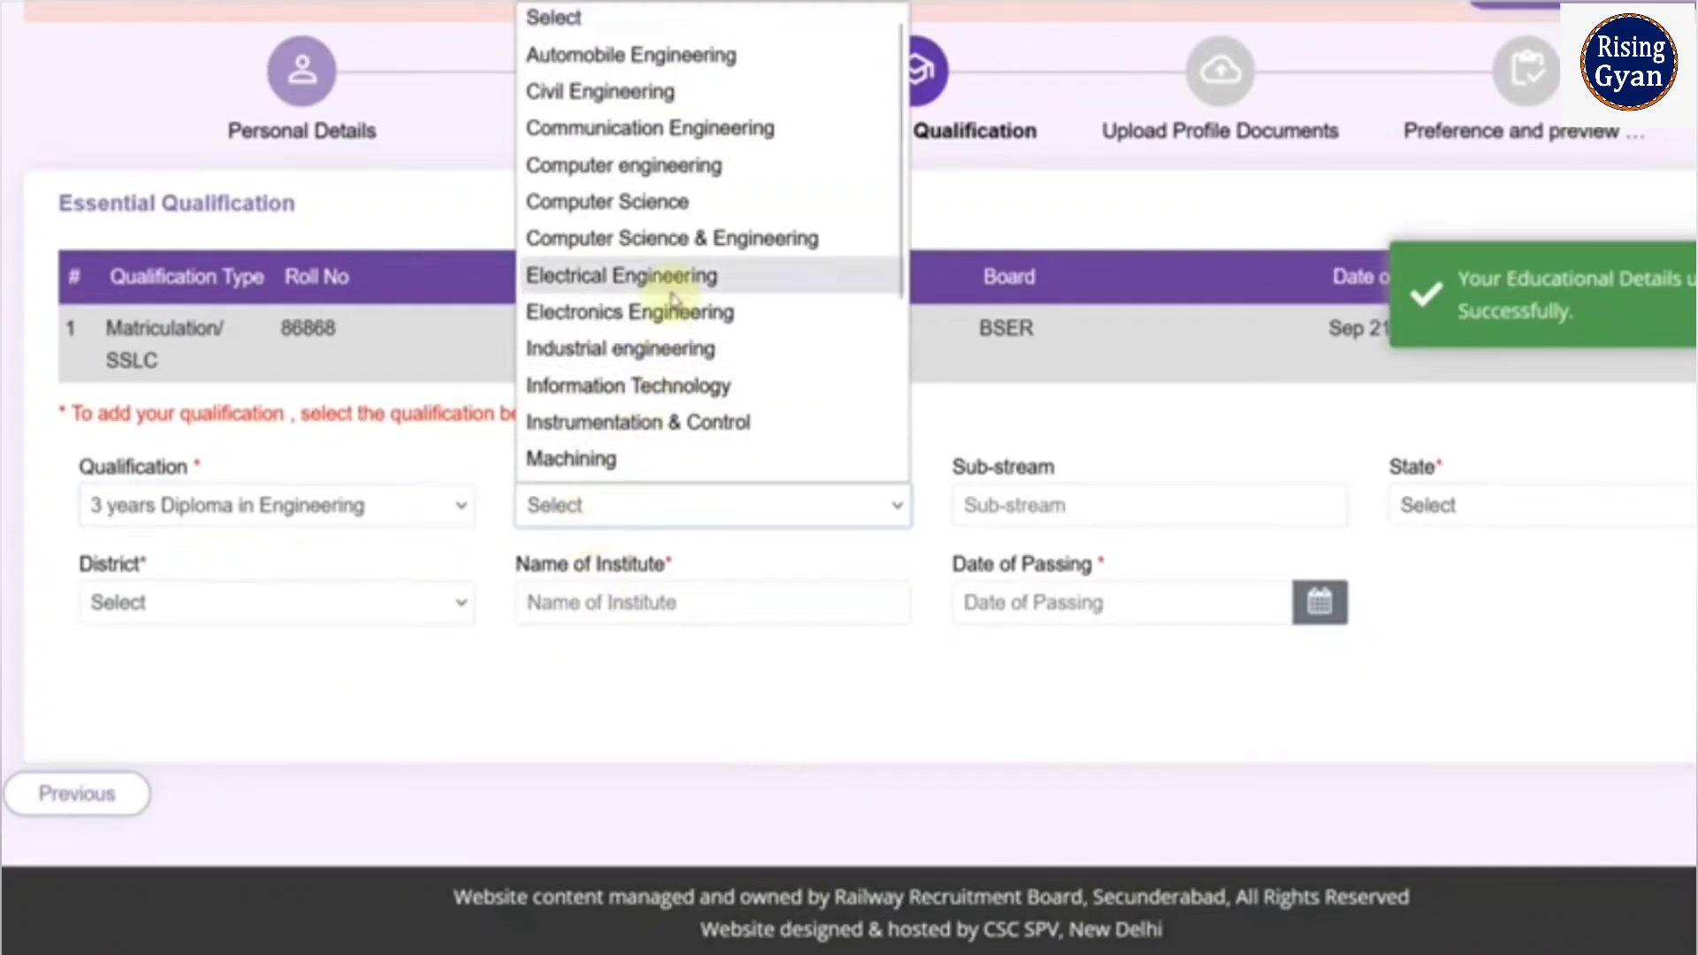
scroll(663, 277, "down", 3)
left_click(648, 279)
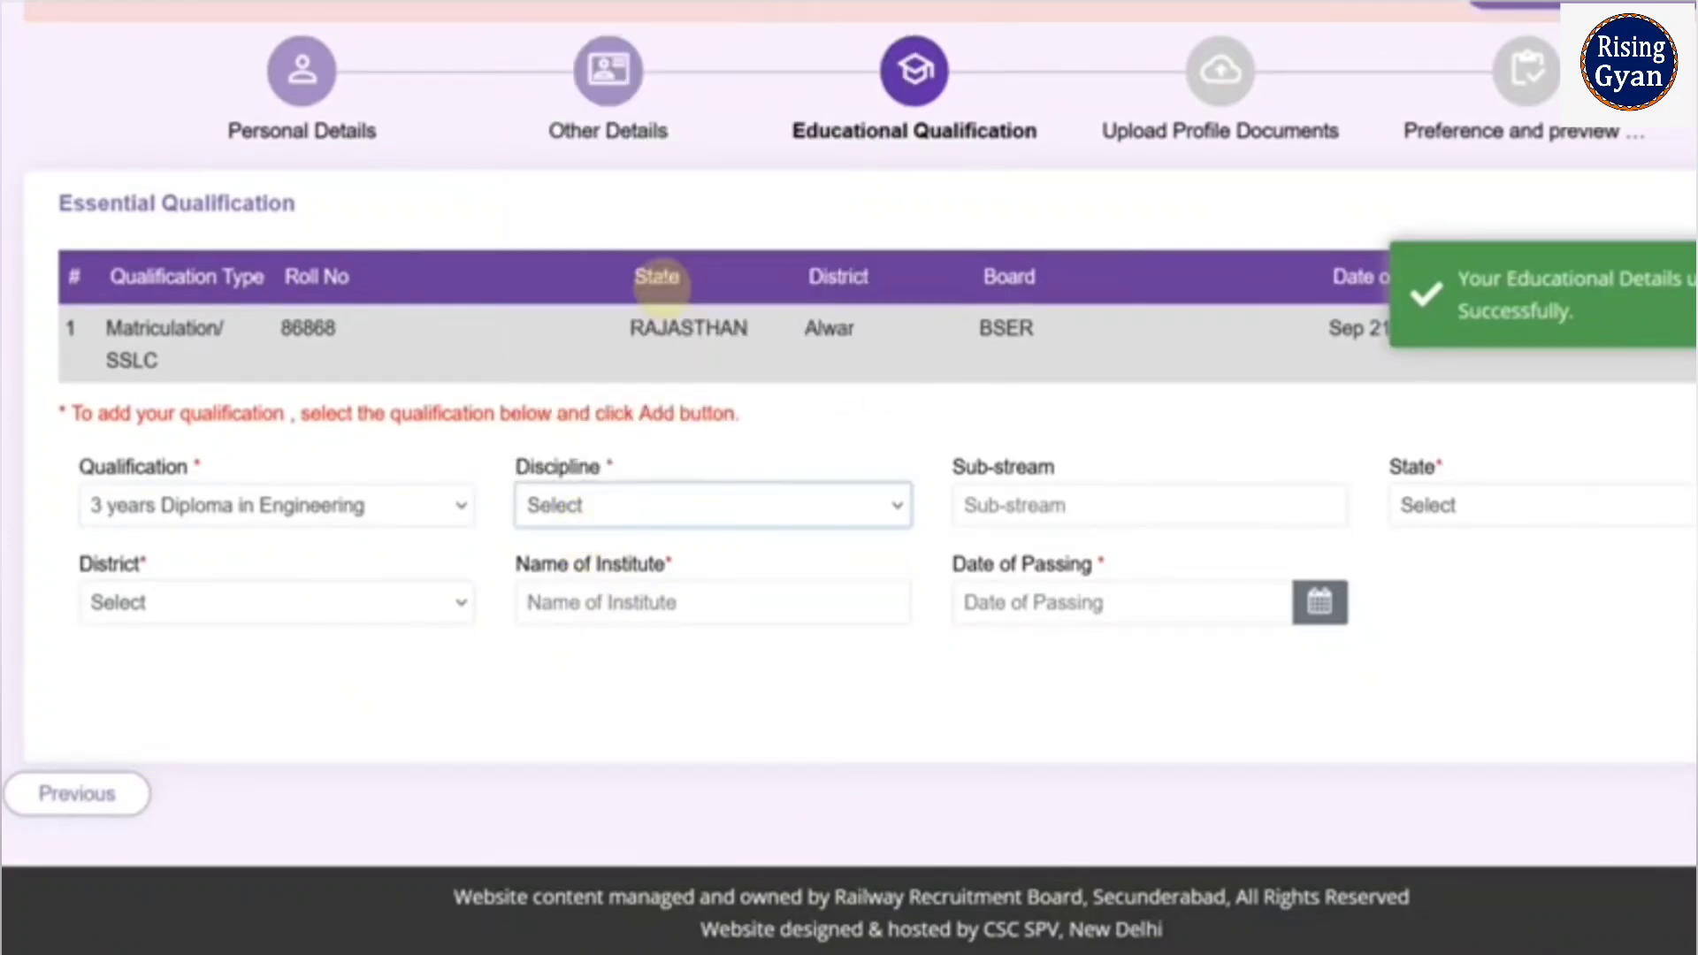
Step: Set the diploma's state to RAJASTHAN and its district to Alwar, leaving the sub-stream blank
left_click(1046, 513)
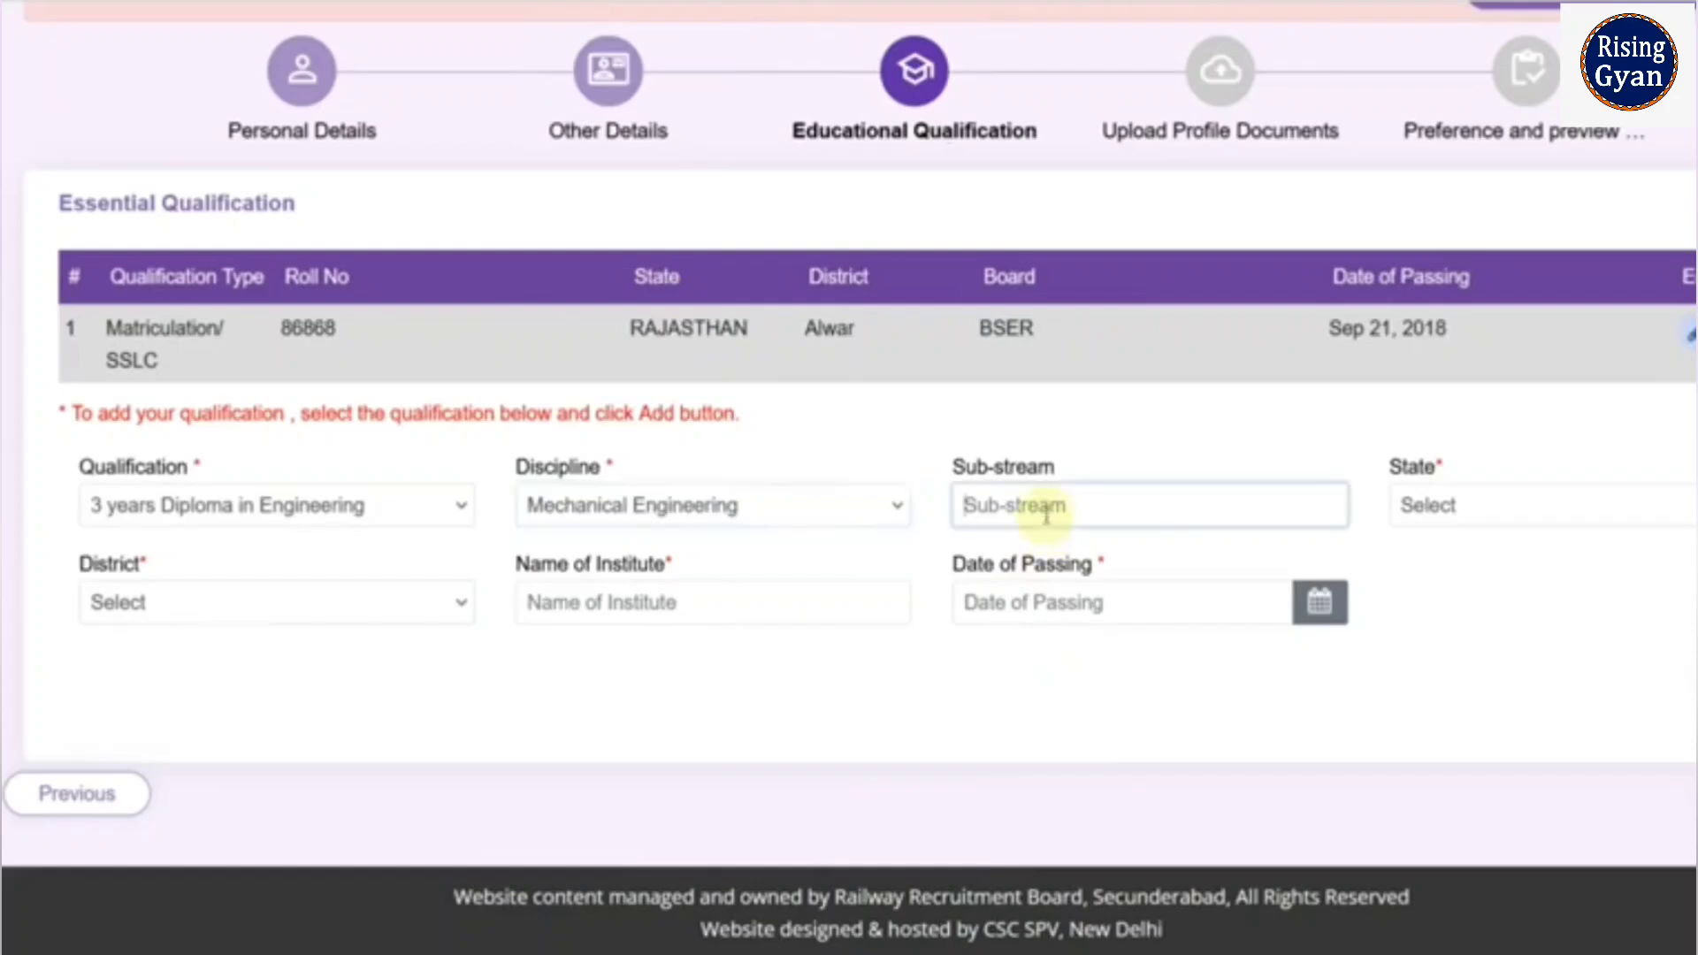
left_click(1535, 515)
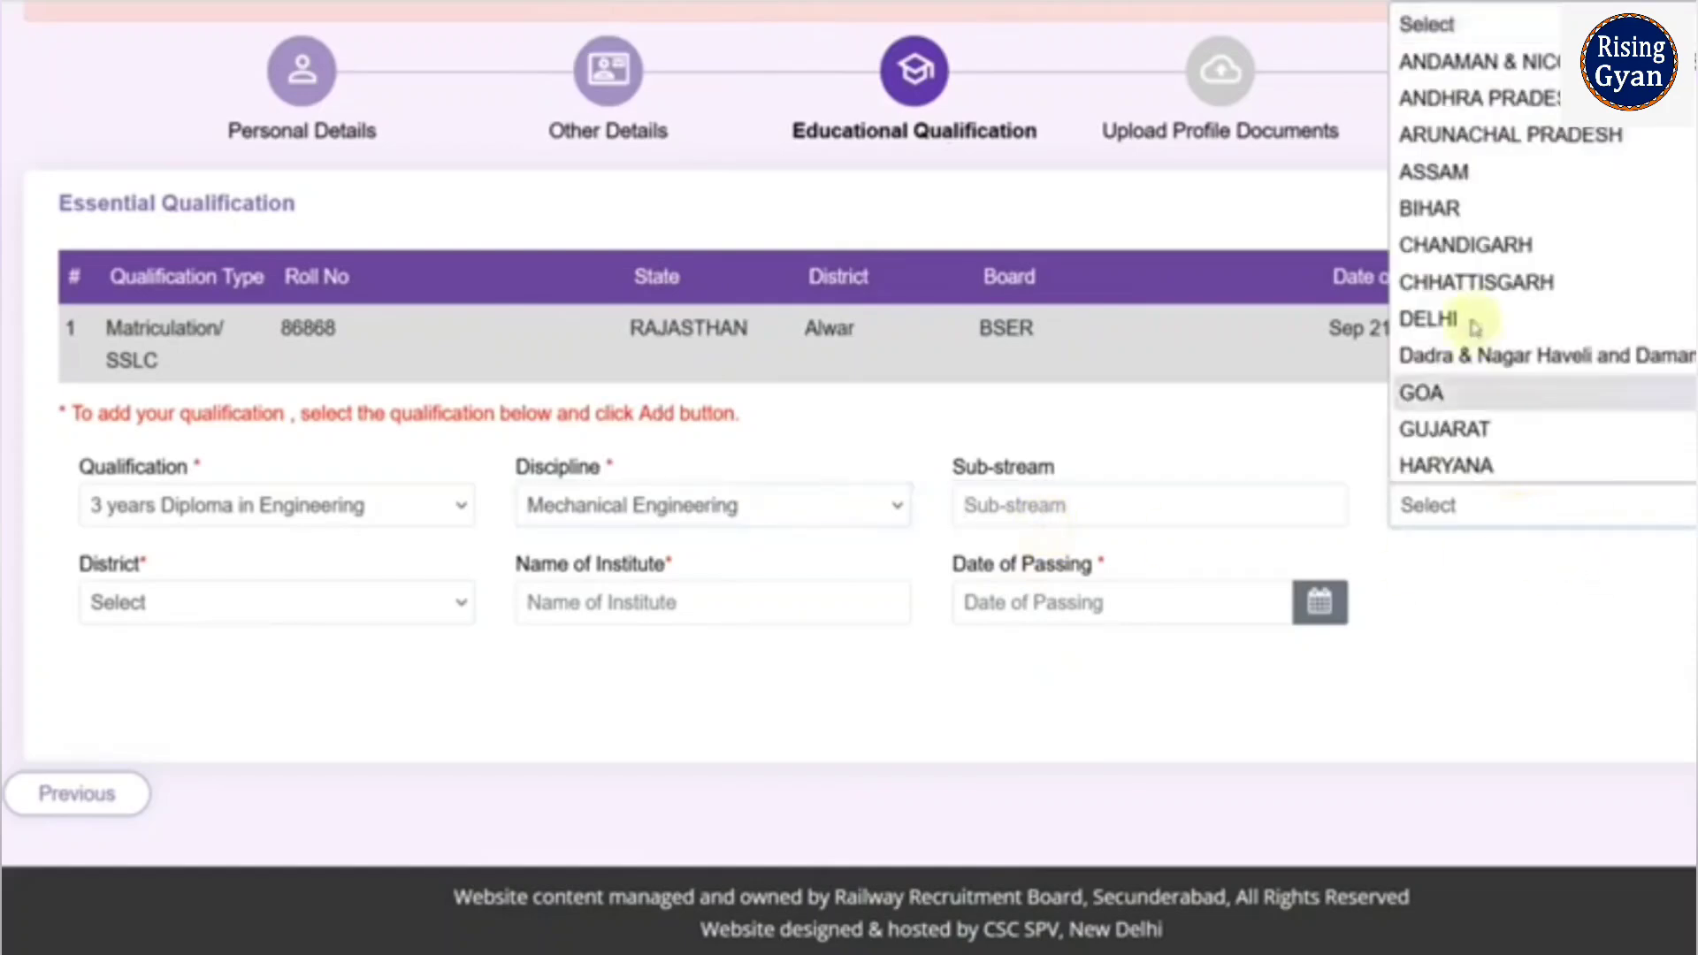
scroll(1473, 442, "down", 5)
left_click(1460, 203)
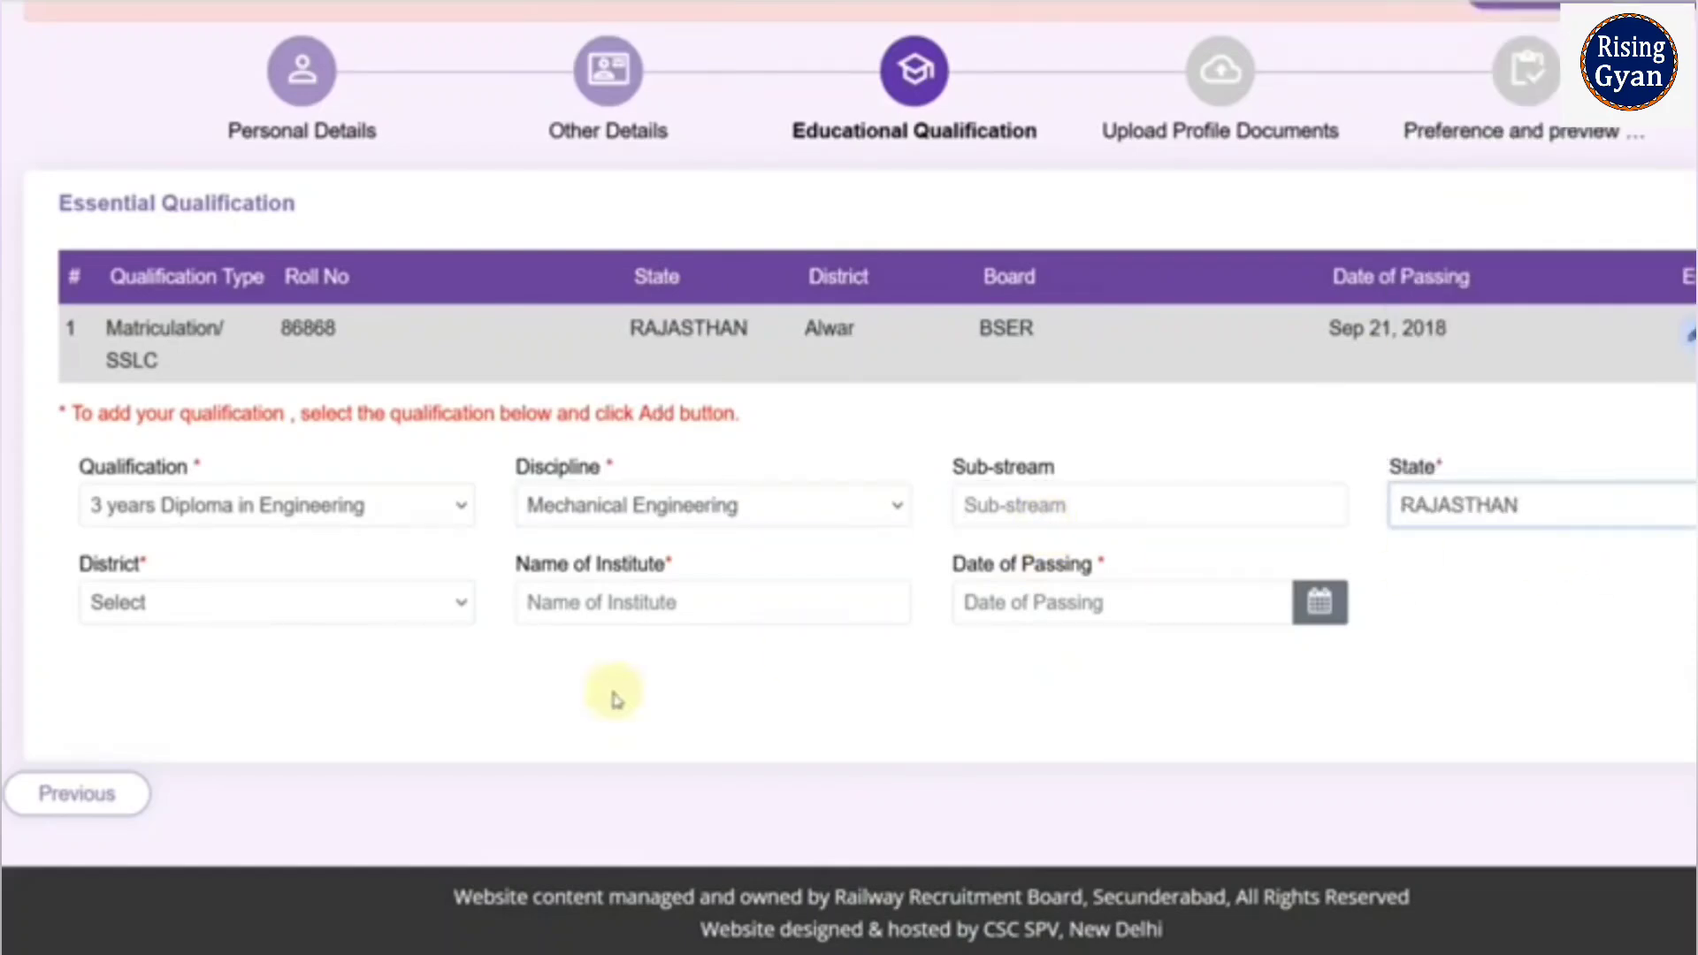
left_click(303, 619)
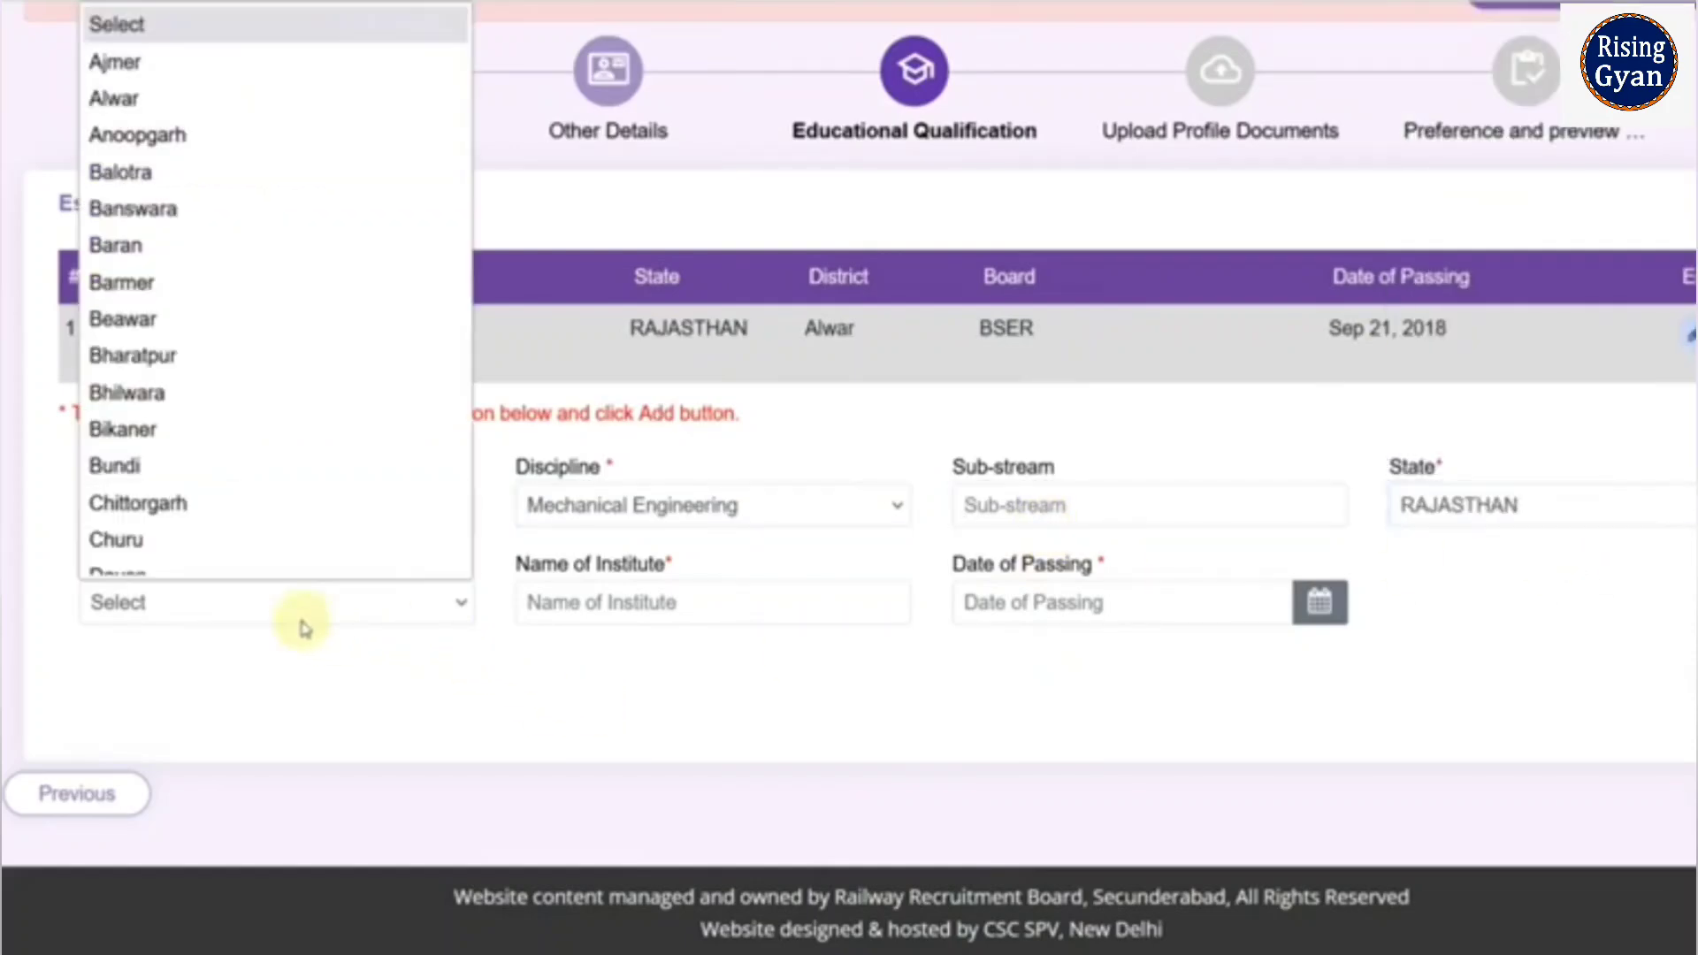
left_click(189, 94)
Step: Enter MNIT as the diploma institute with 25/05/2019 as the date of passing, and add the qualification
left_click(705, 599)
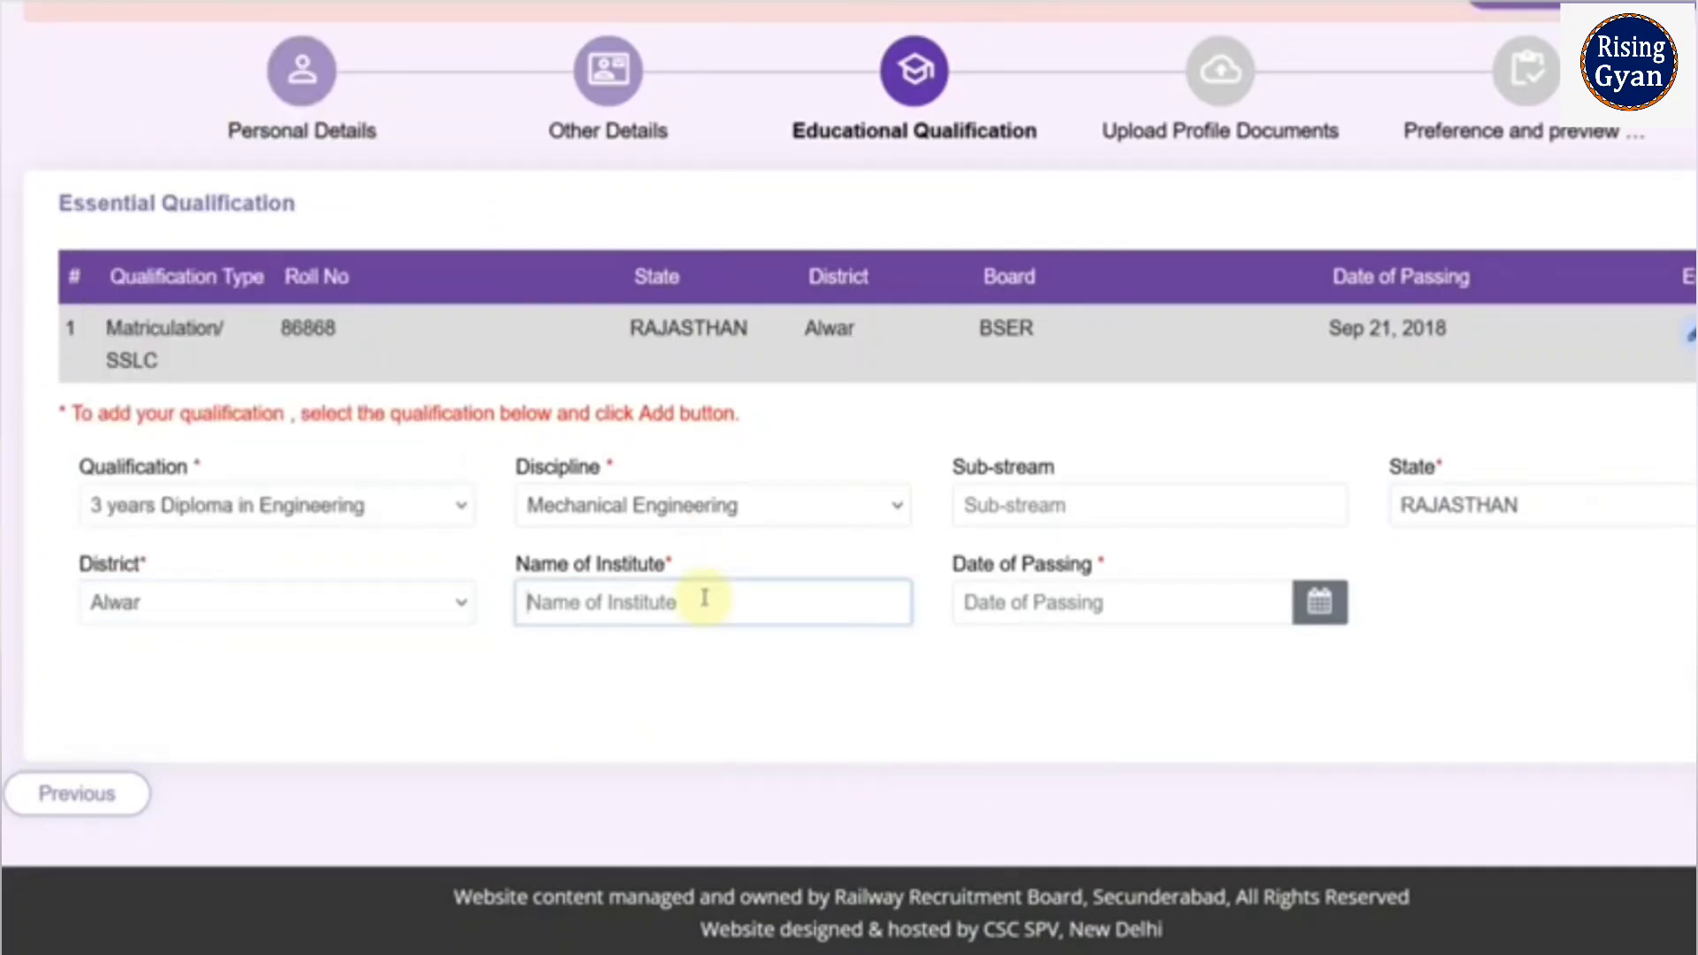
type("m")
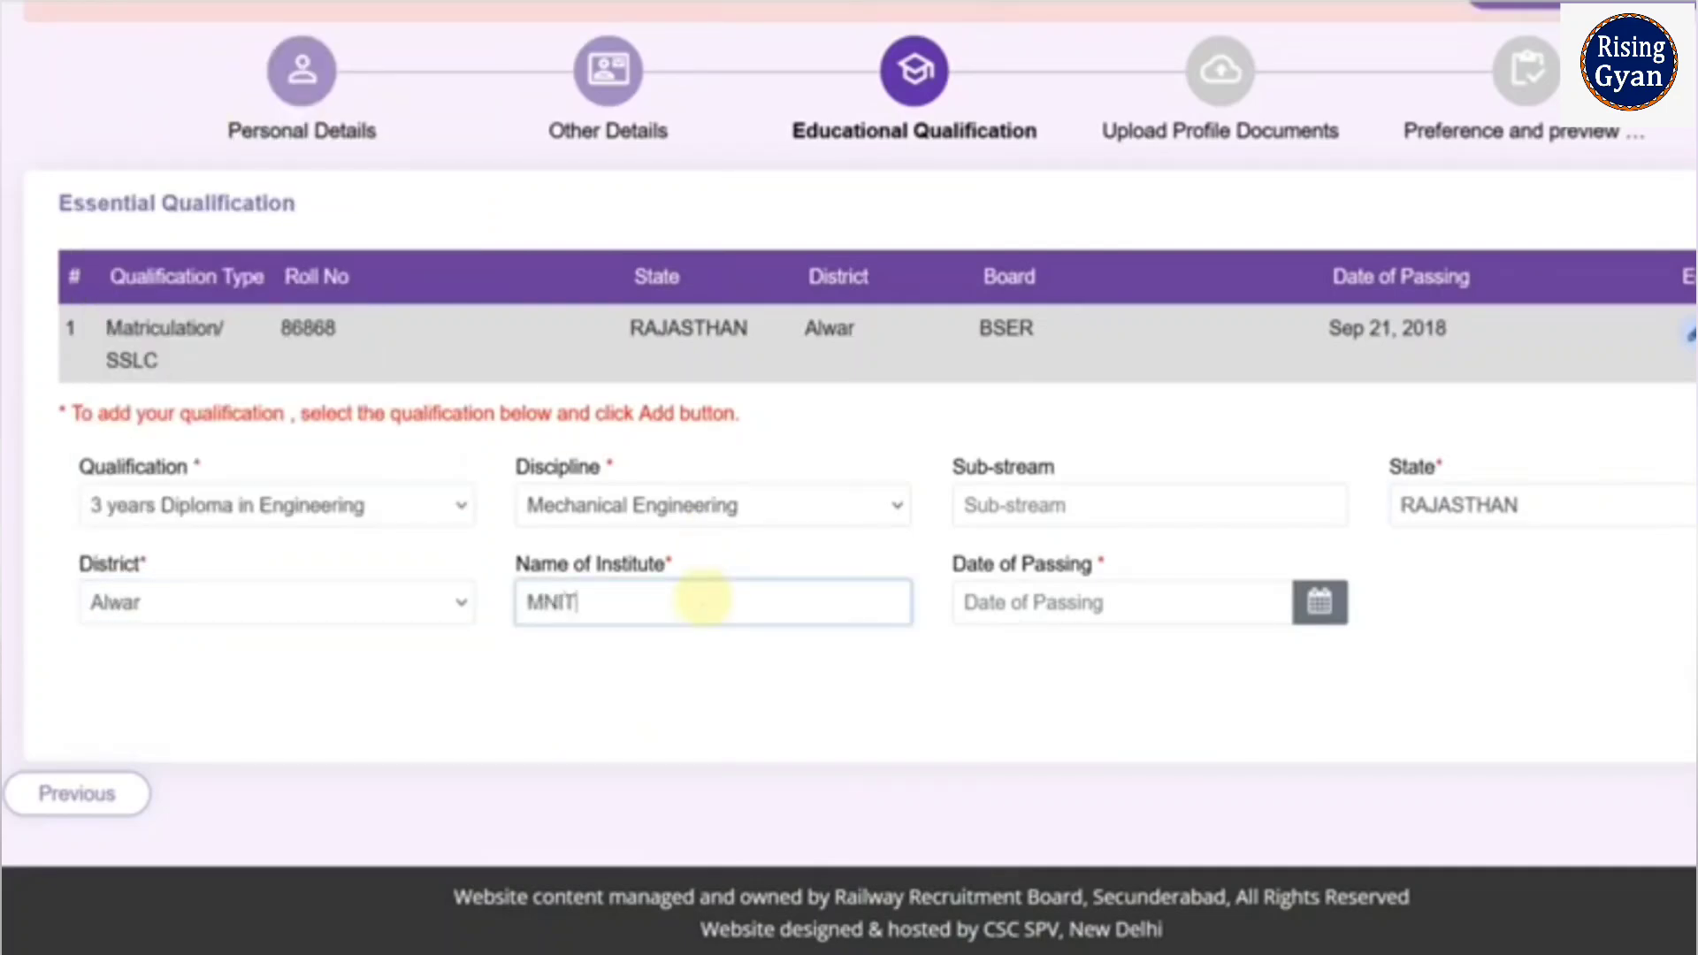
left_click(1132, 603)
left_click(1149, 327)
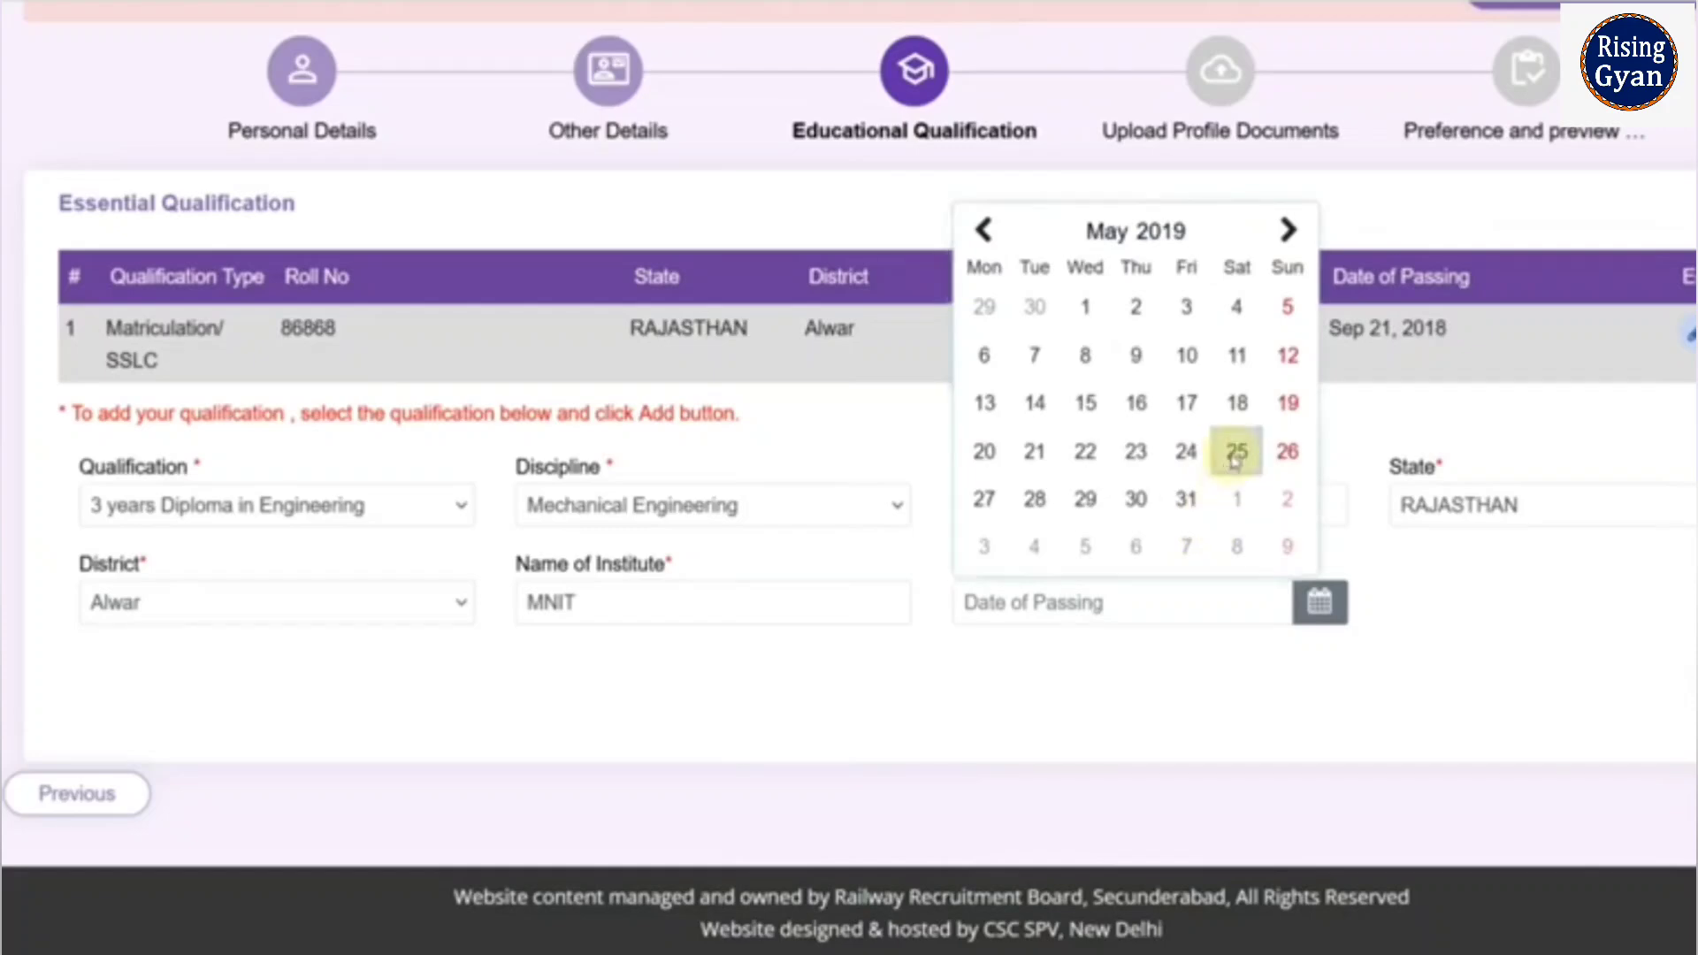
left_click(1236, 453)
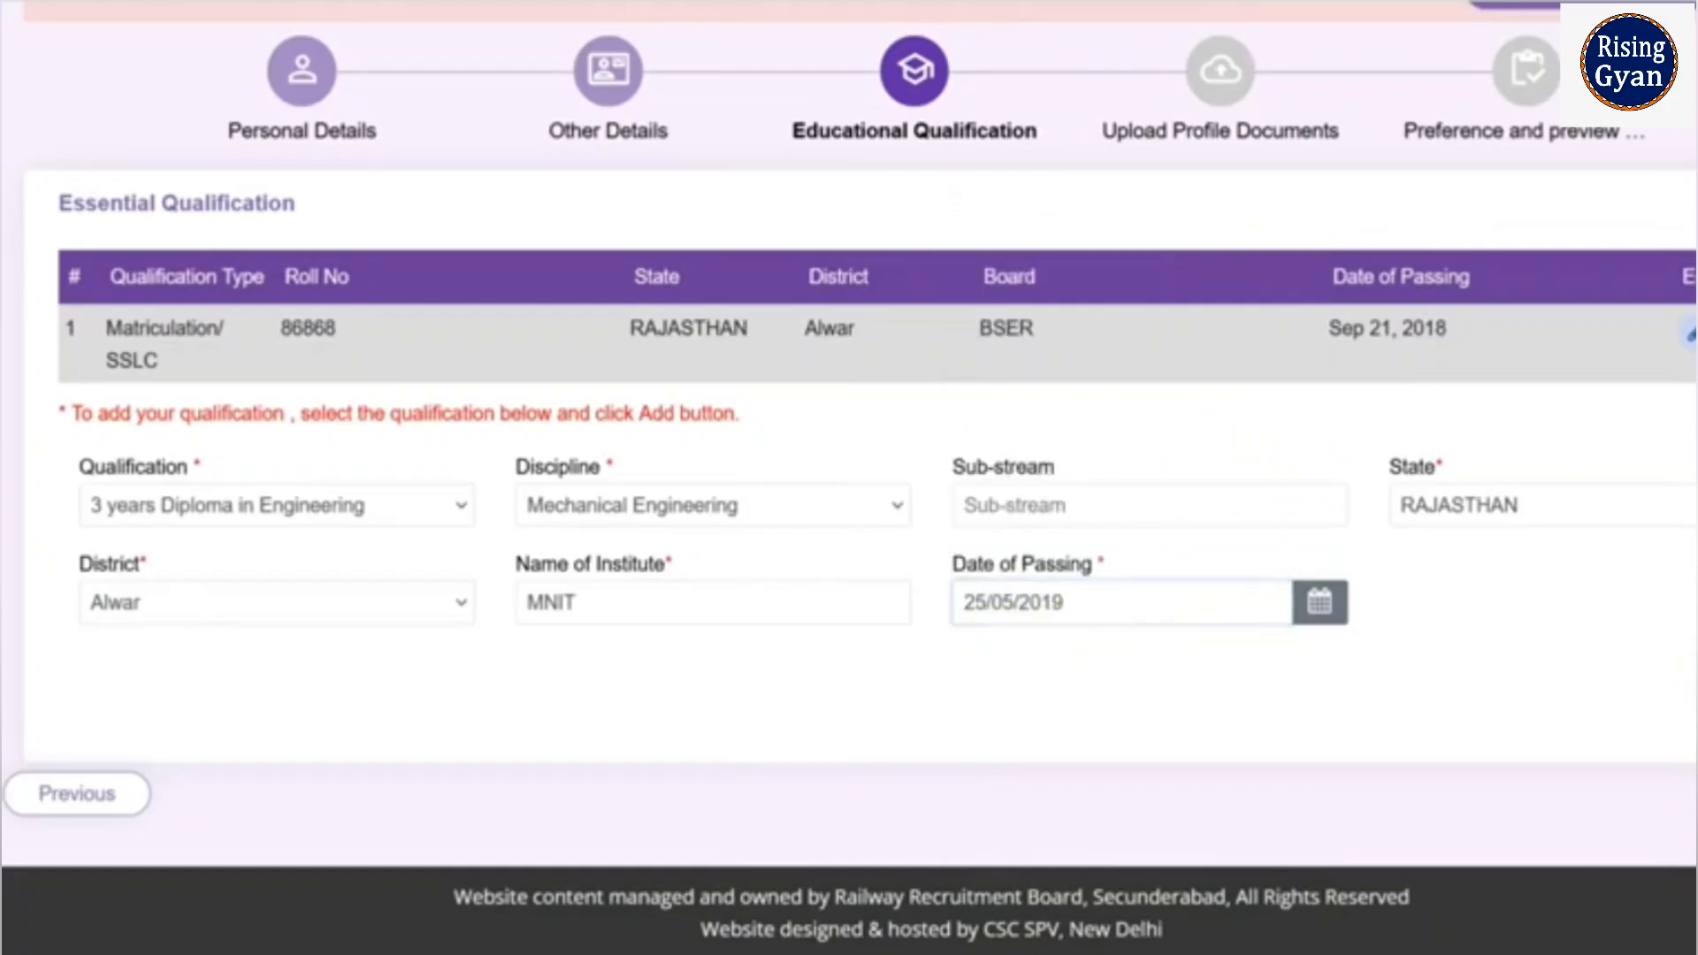
left_click(1290, 625)
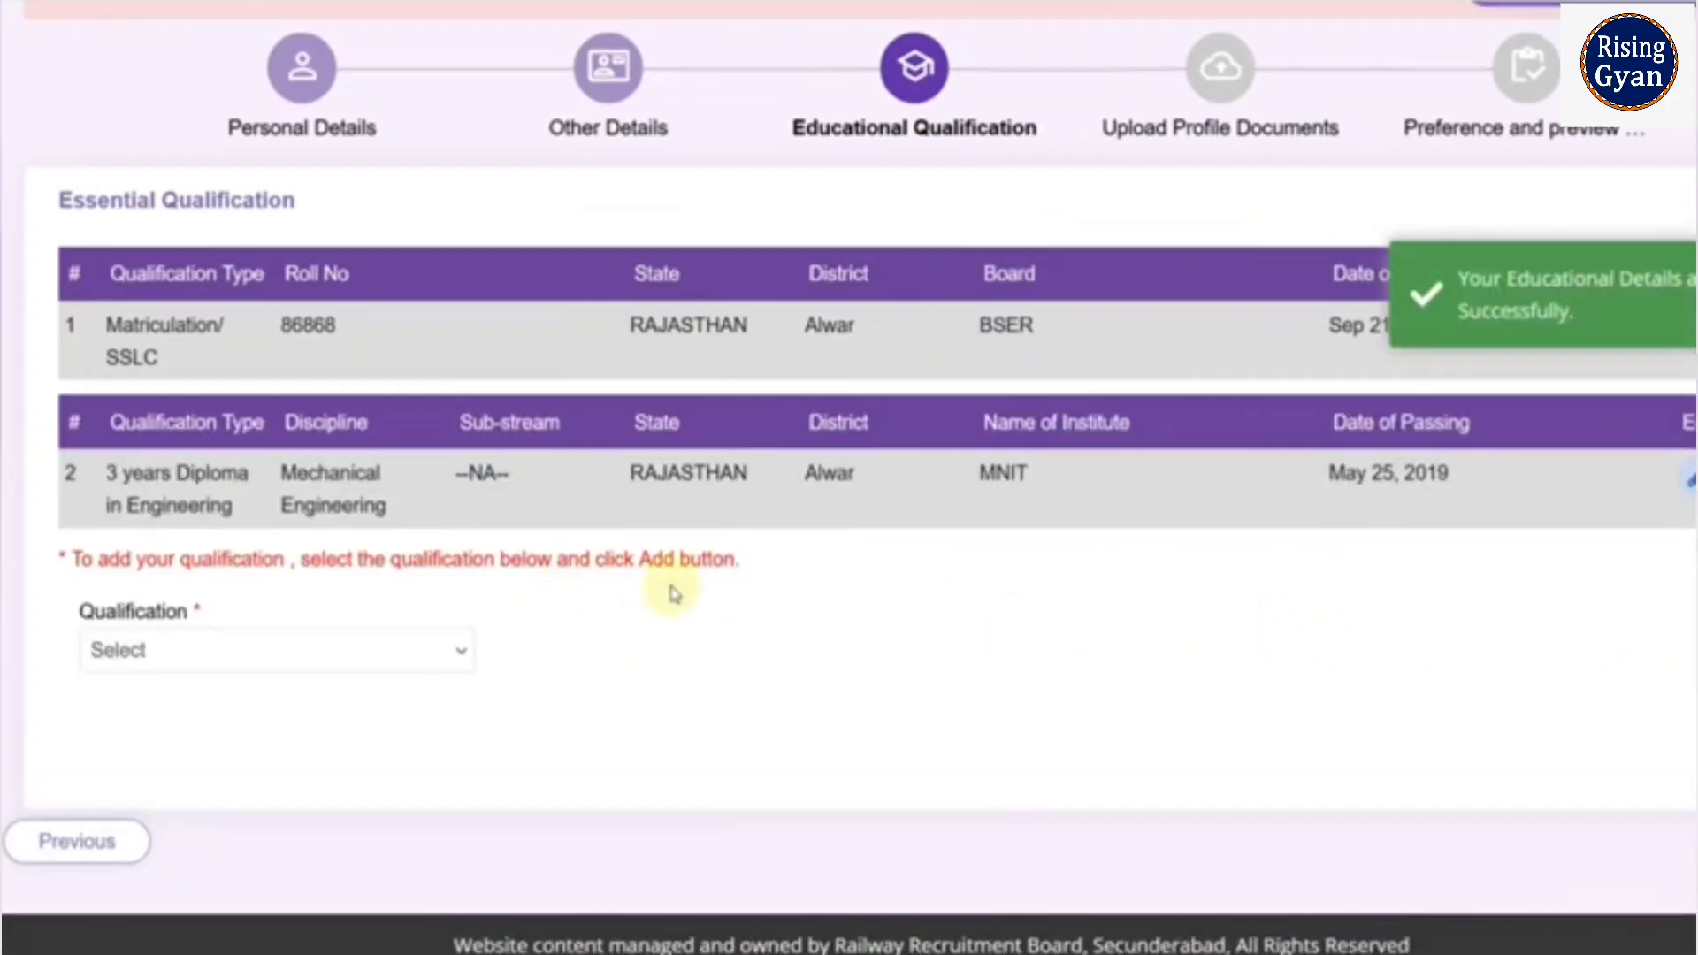
Step: Examine the disciplines offered for a Bachelor of Science qualification
scroll(675, 592, "down", 1)
left_click(283, 603)
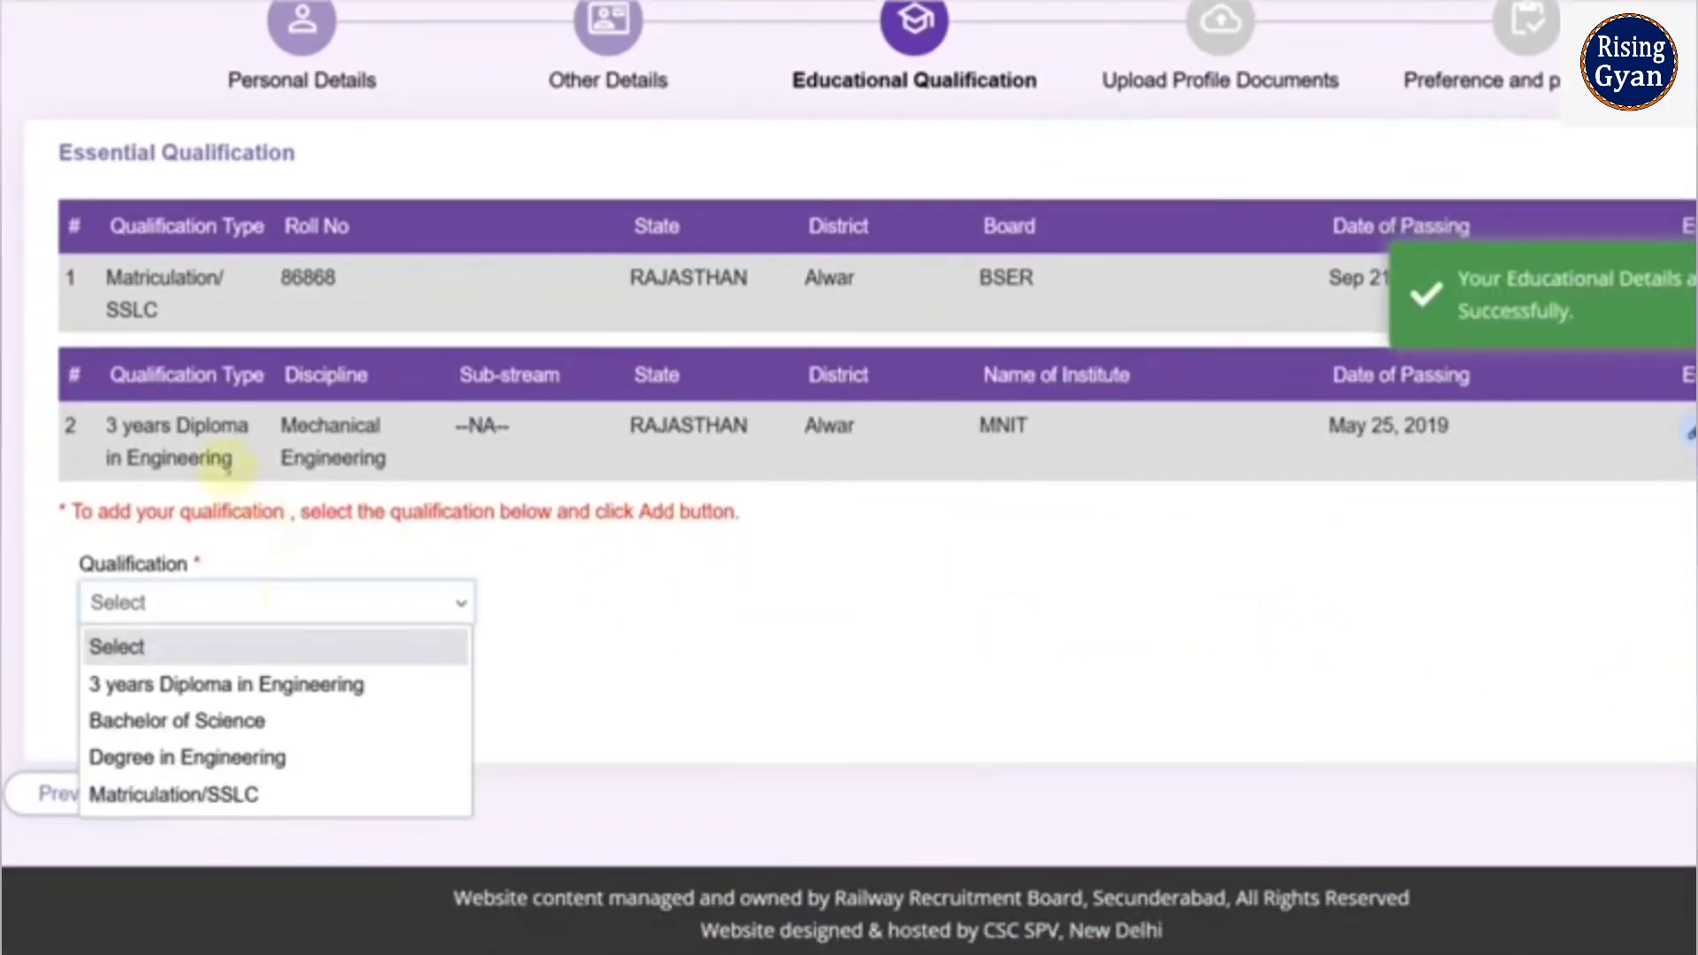
left_click(236, 733)
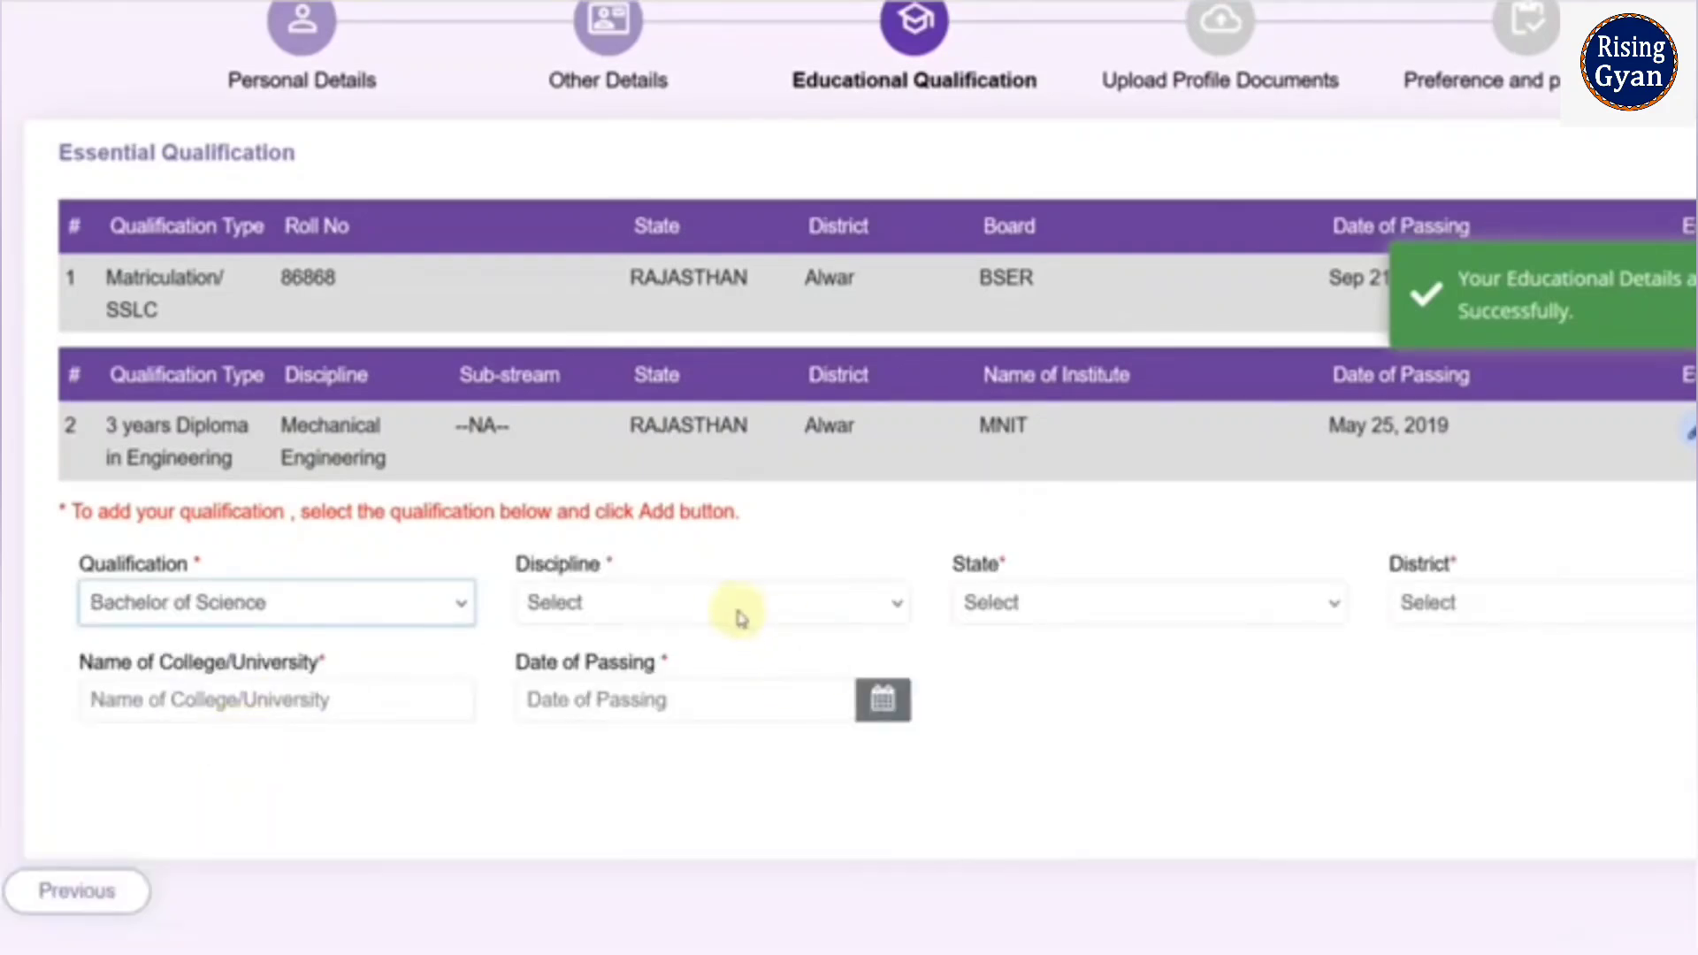
left_click(719, 613)
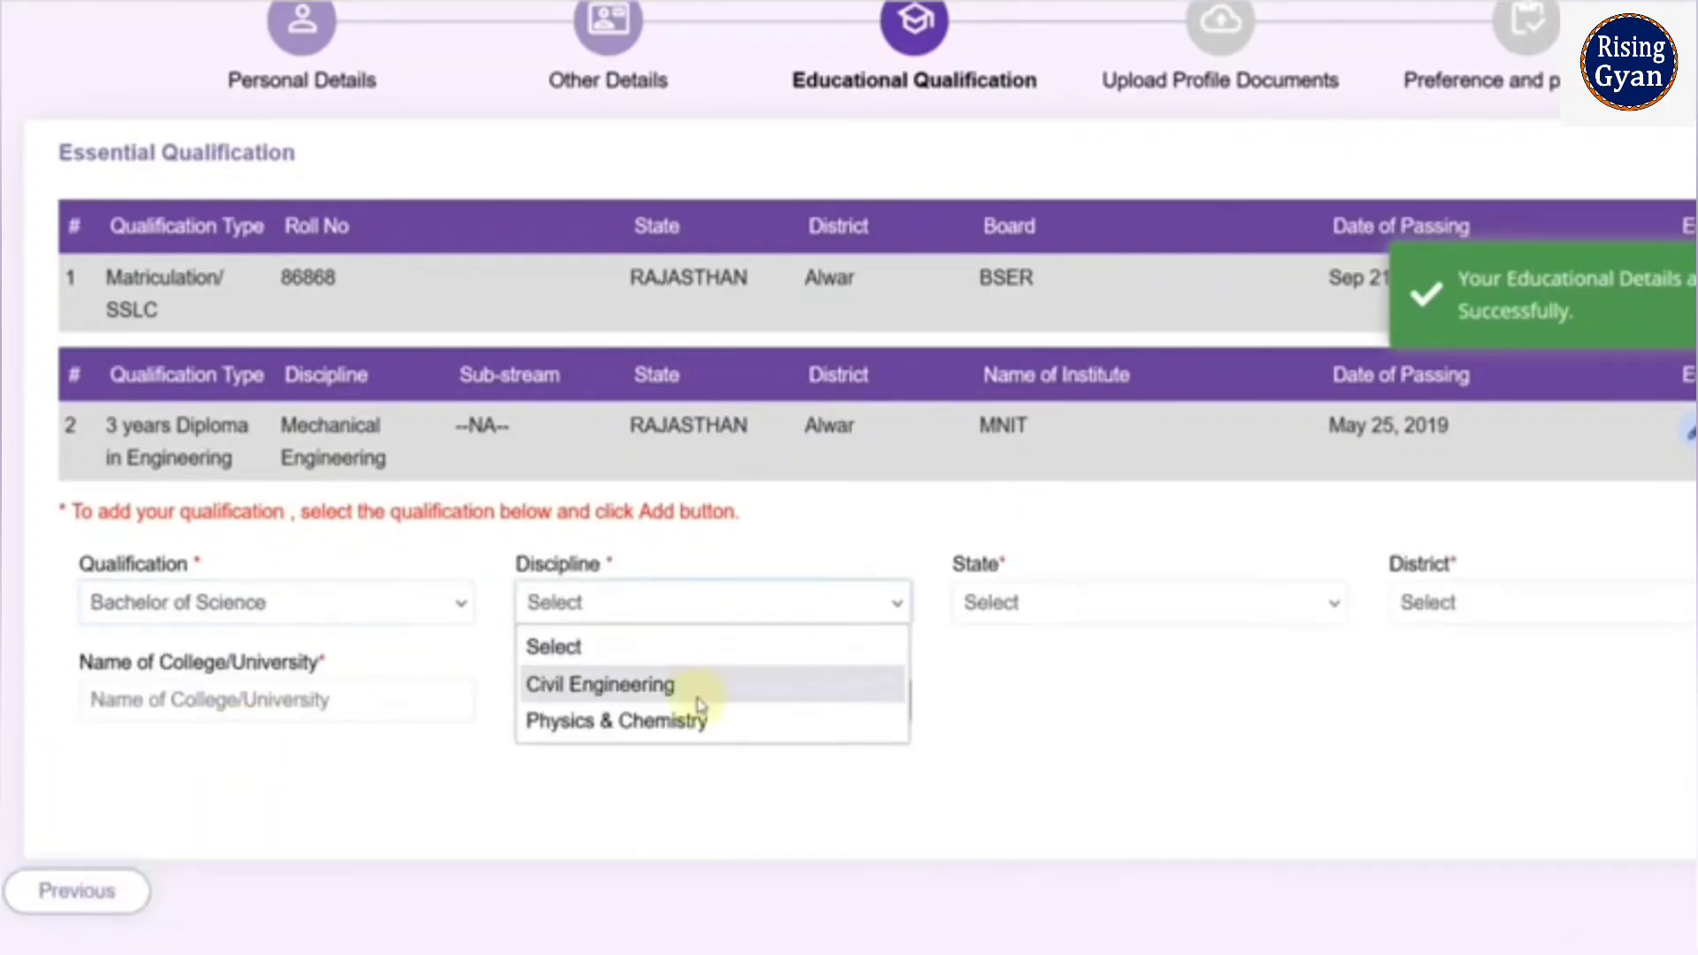
left_click(868, 599)
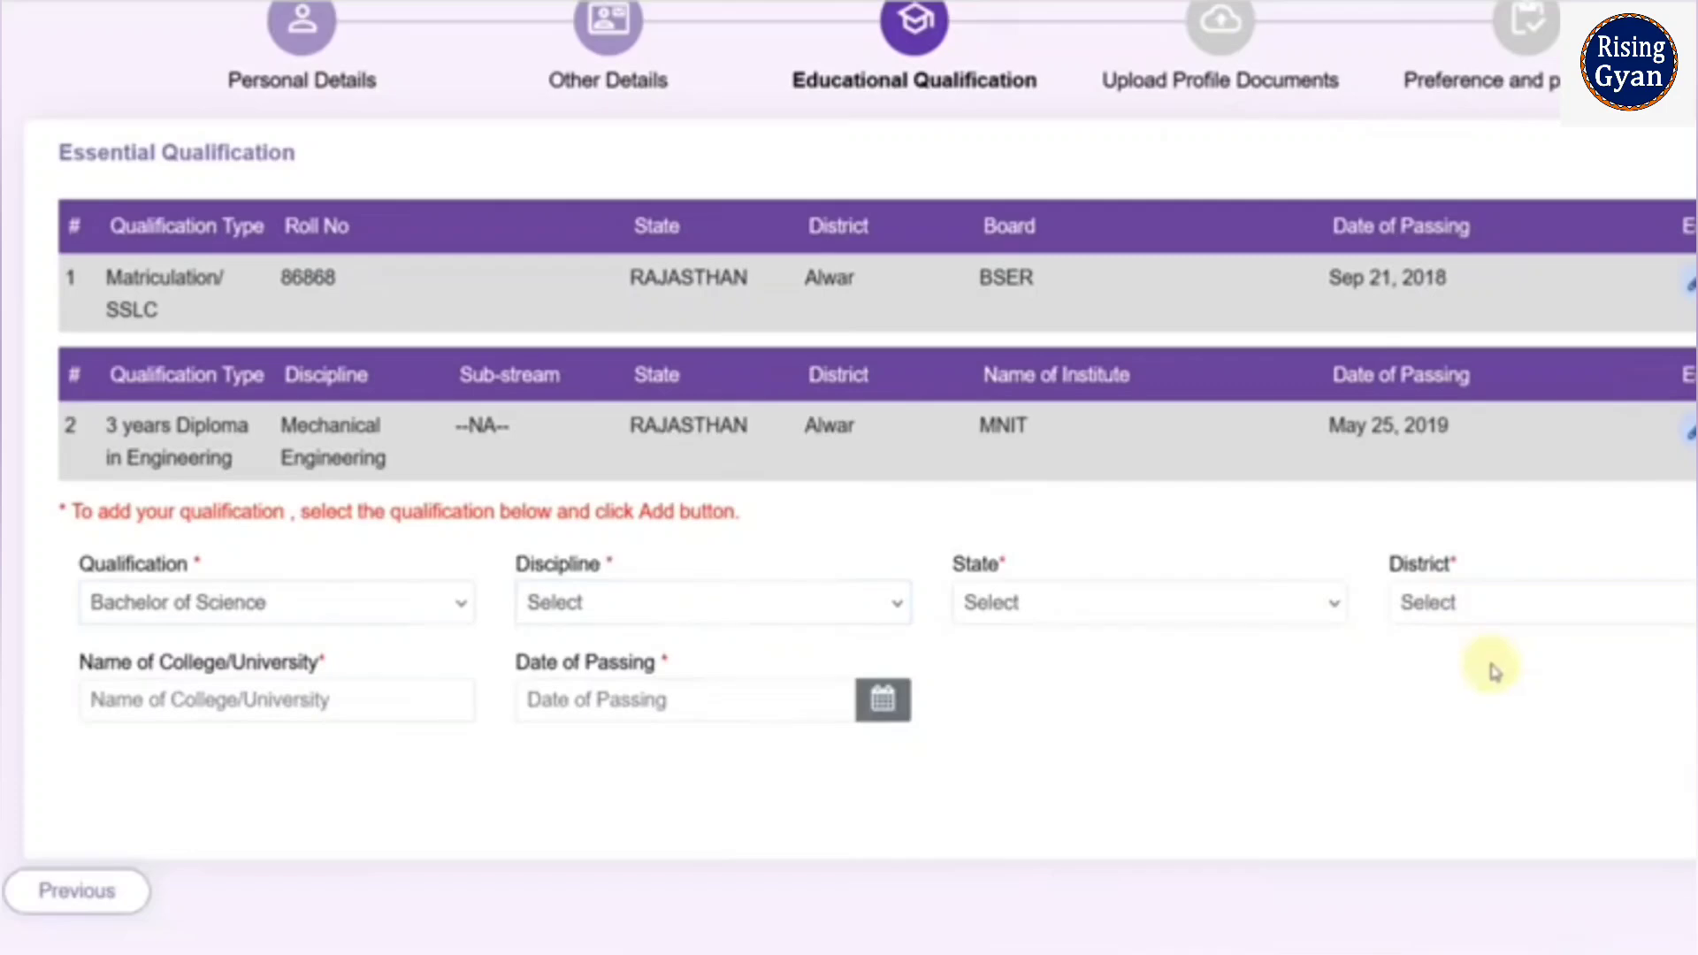
Step: Examine the discipline choices and the district, college and date of passing fields for a Degree in Engineering
left_click(292, 605)
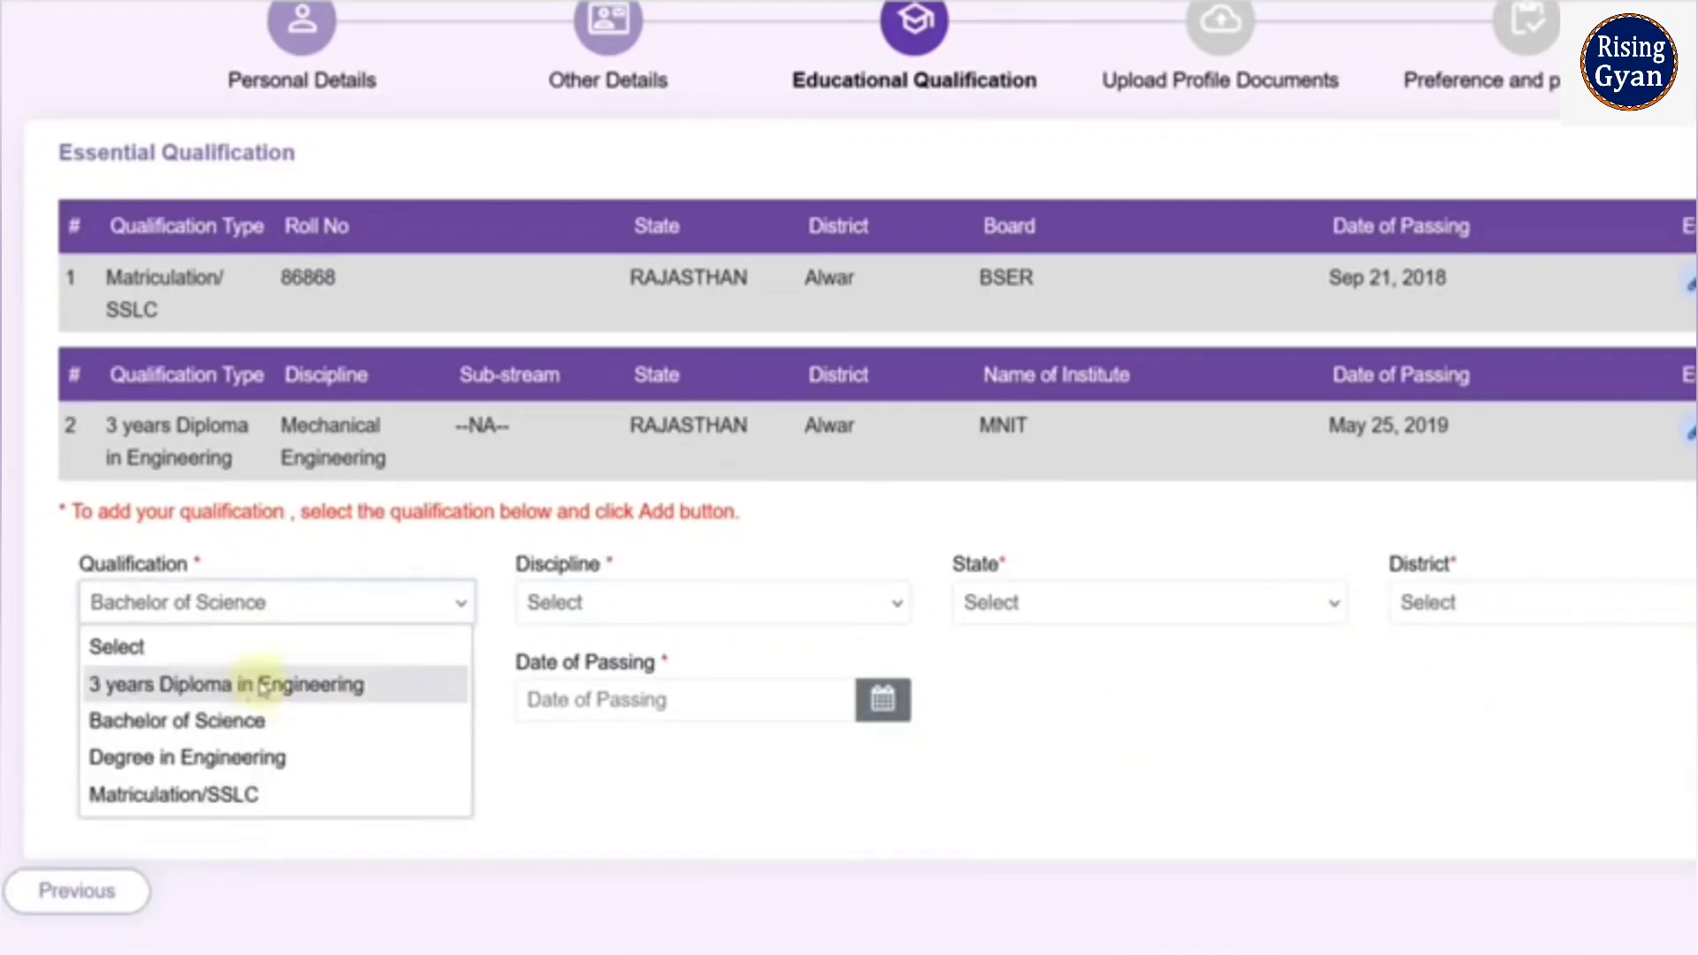
left_click(236, 762)
left_click(576, 624)
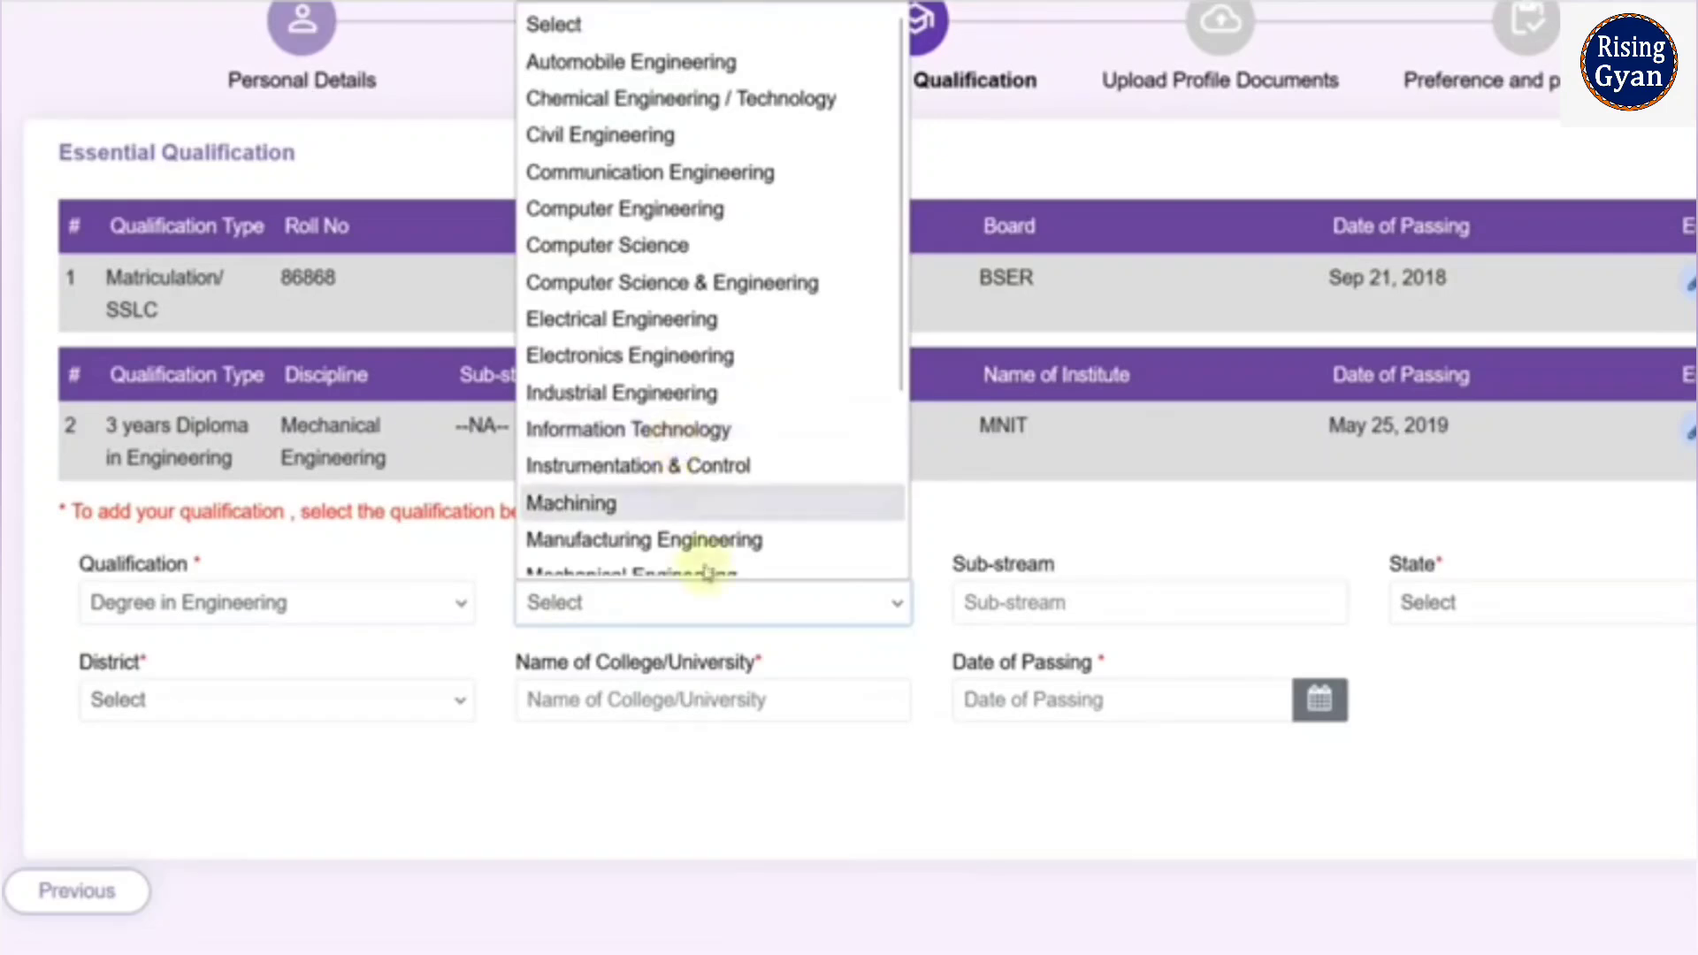
left_click(936, 782)
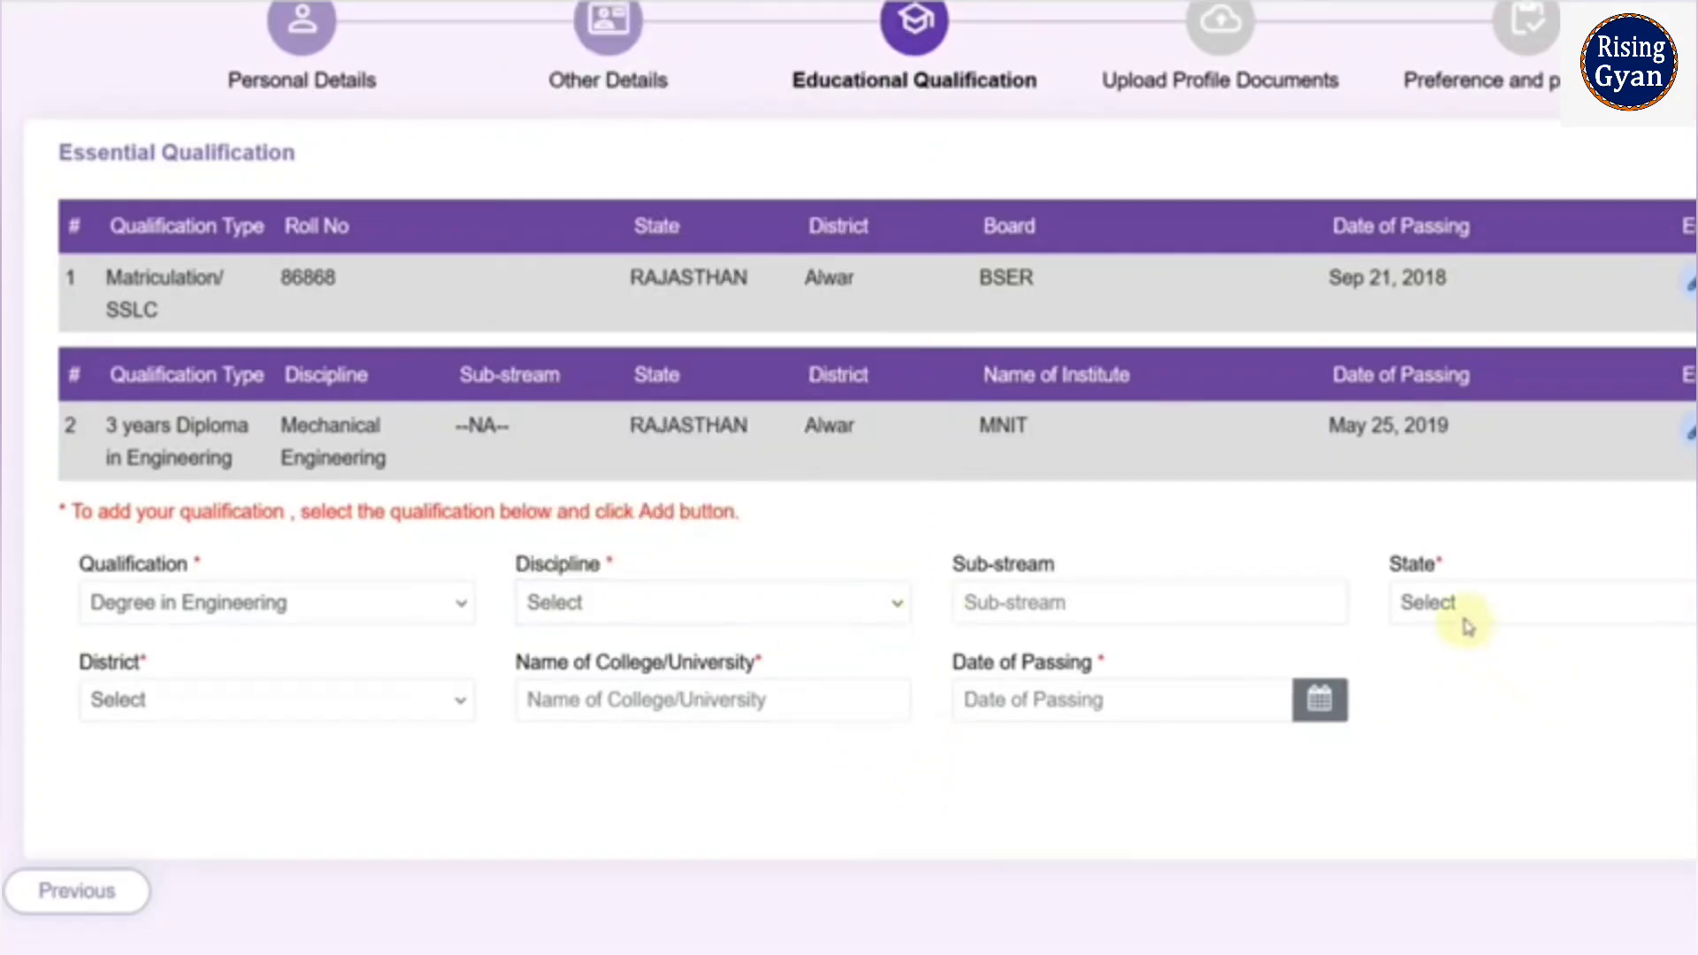
left_click(281, 708)
left_click(575, 778)
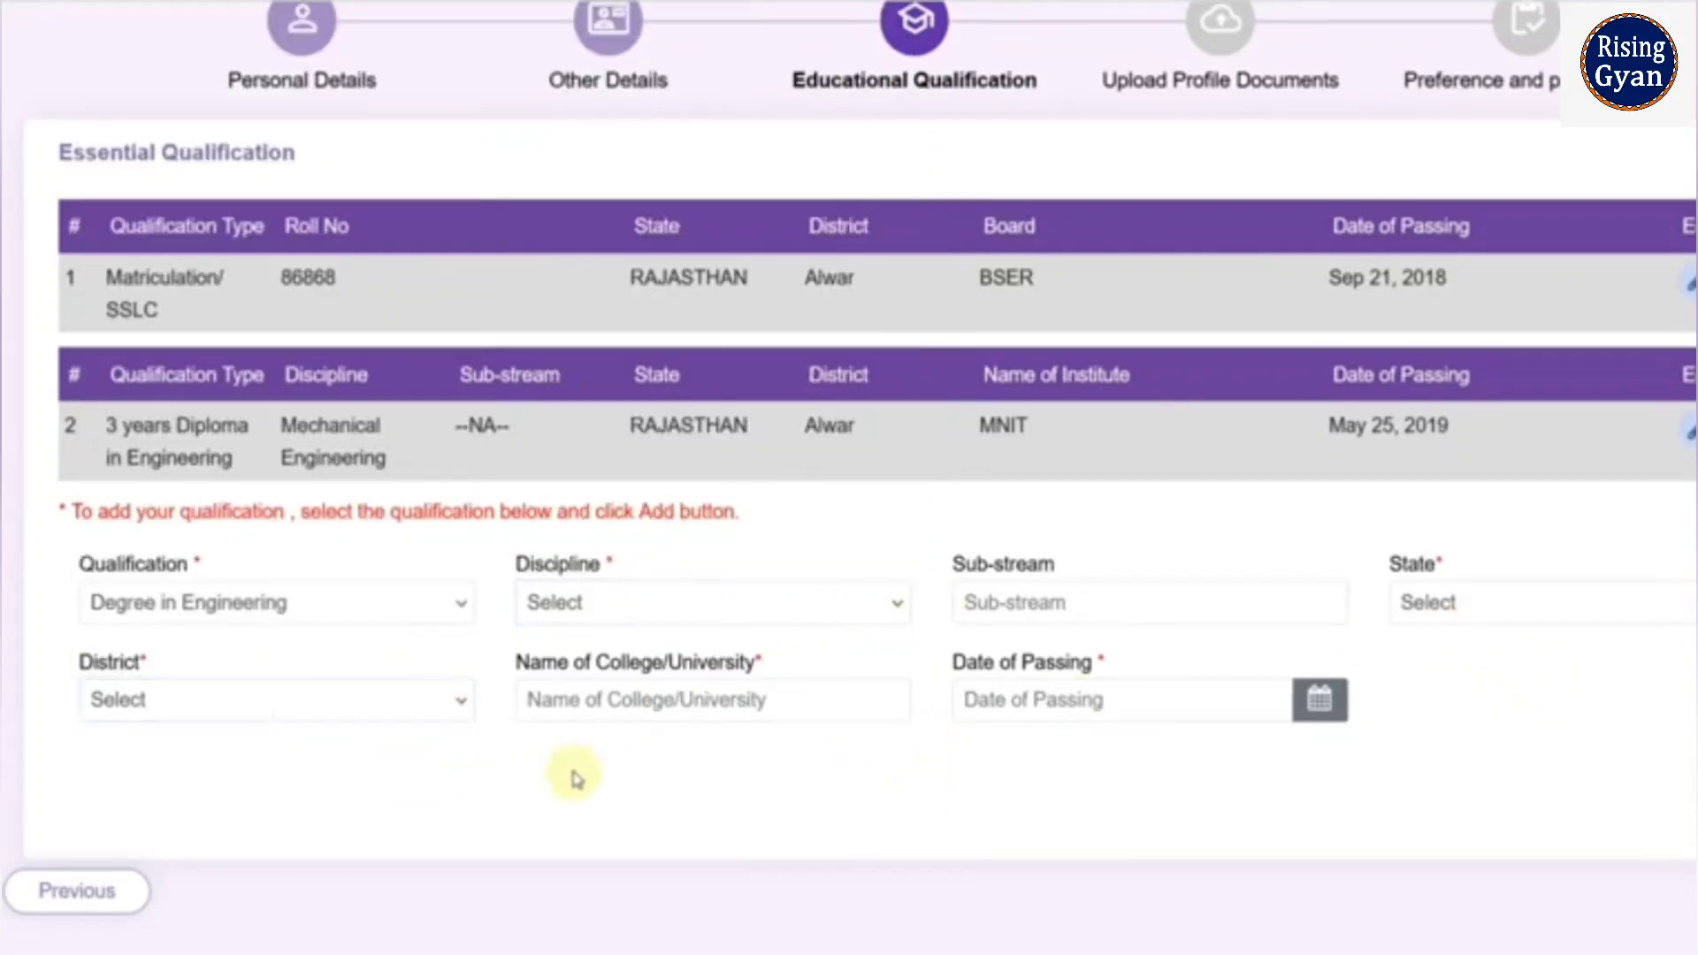
left_click(659, 699)
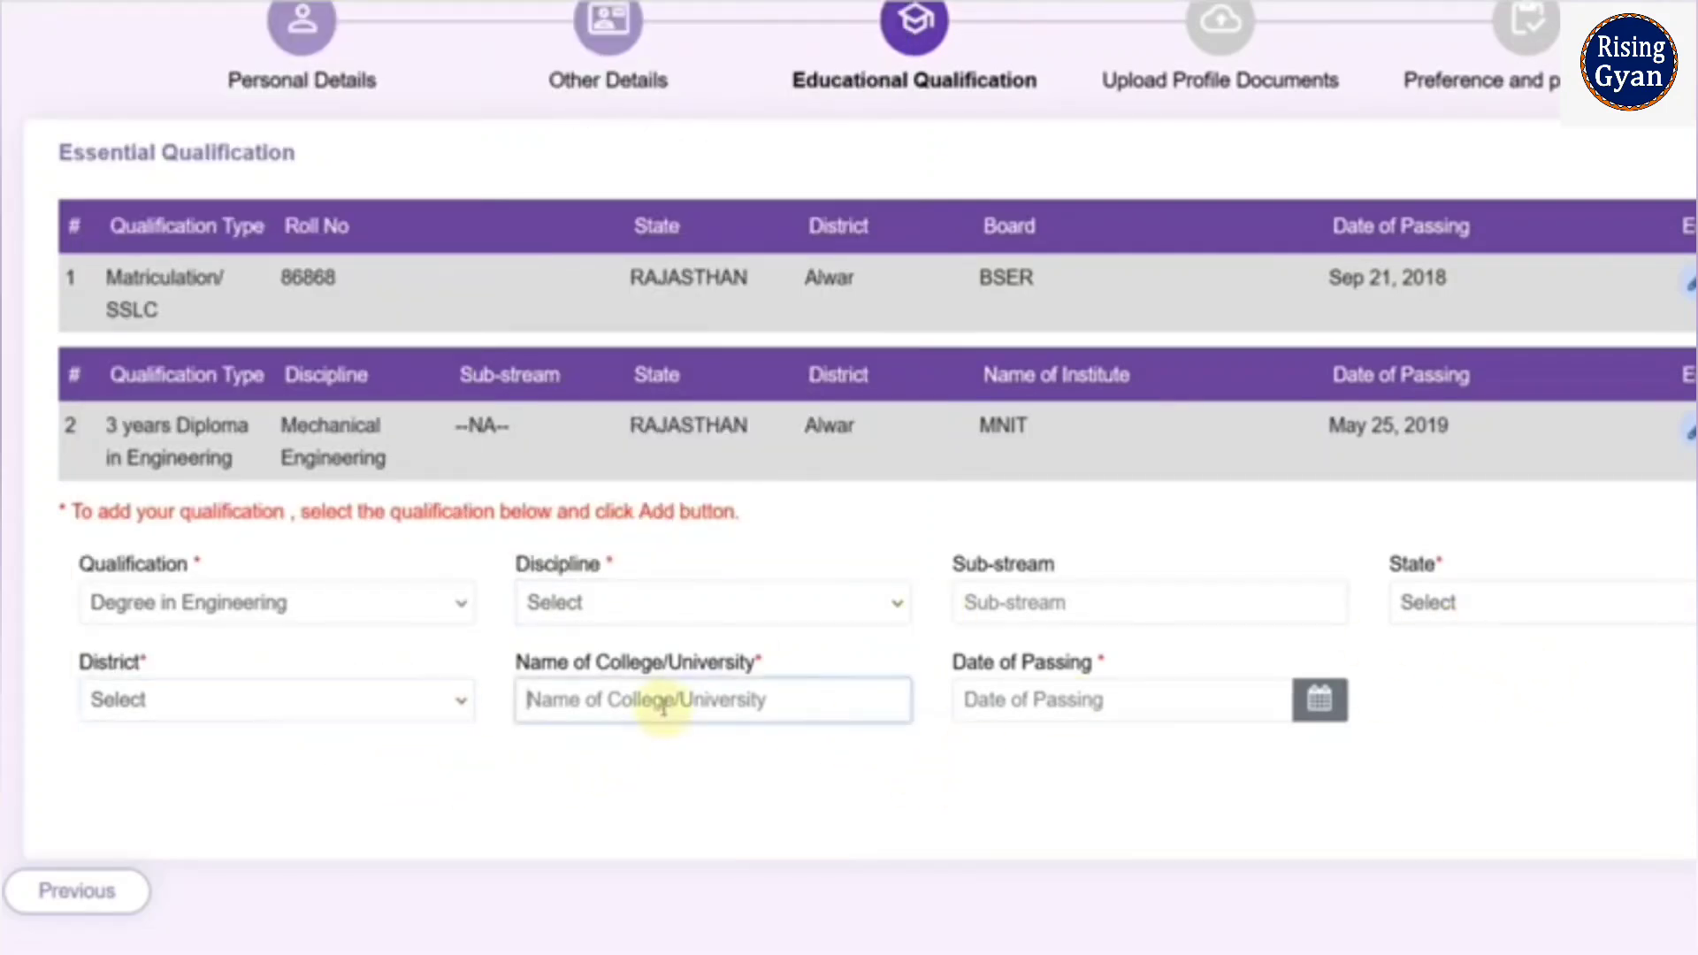
left_click(1093, 712)
left_click(1239, 766)
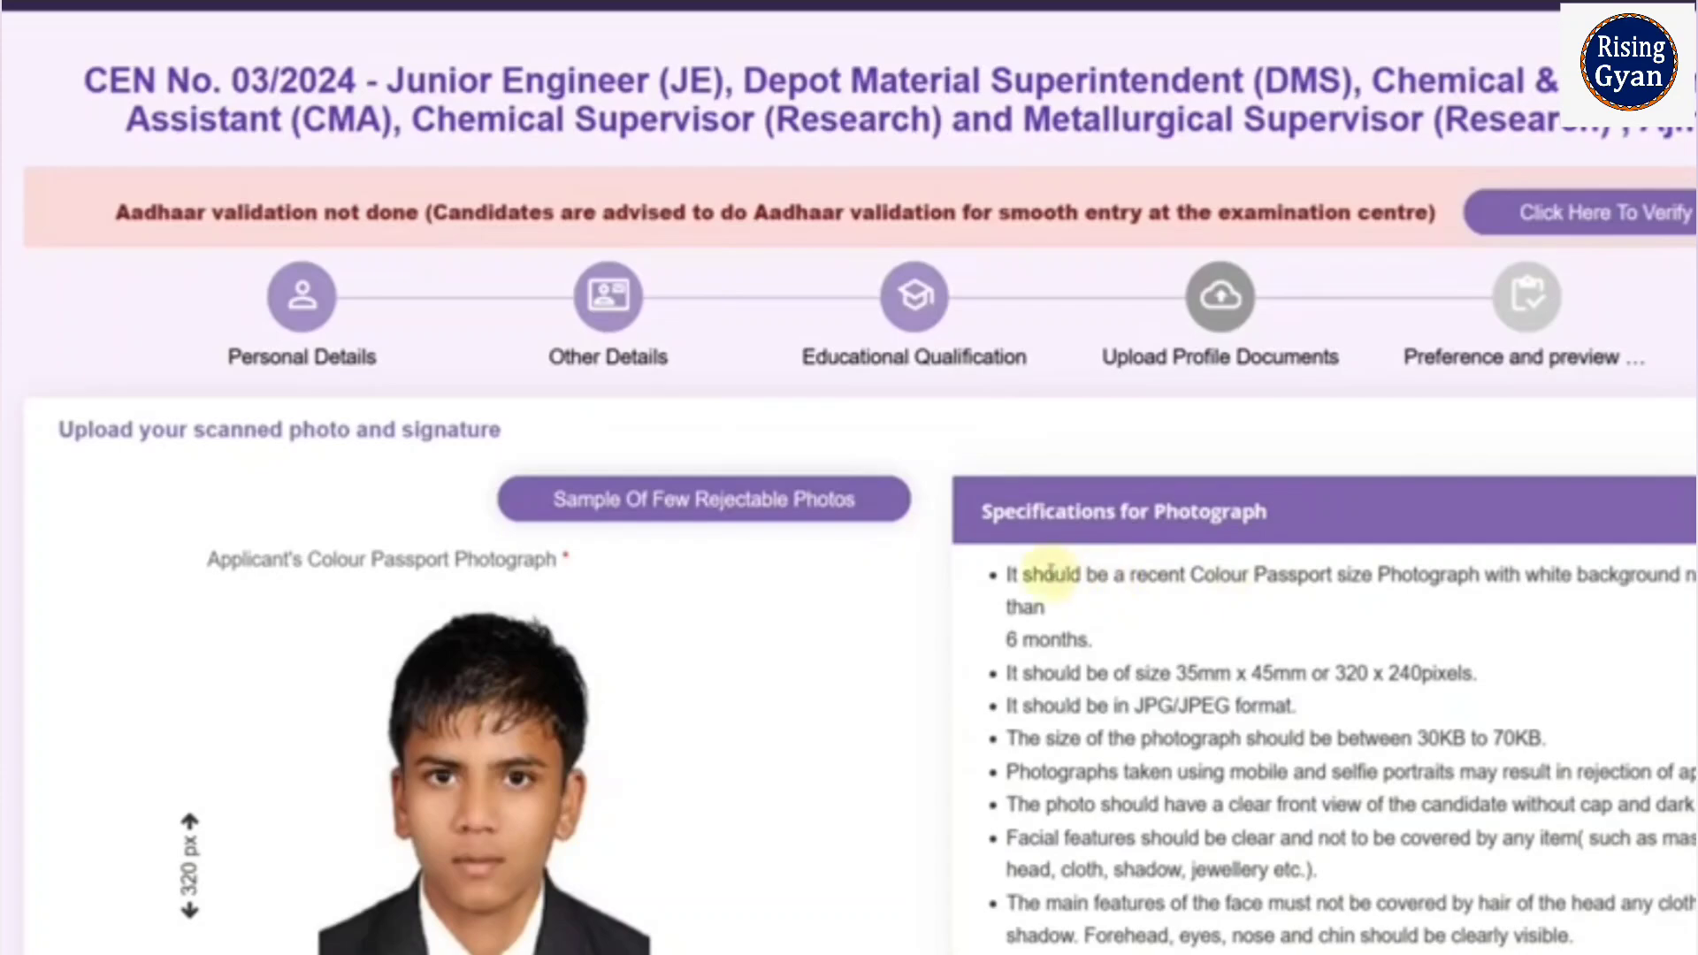
Step: Examine the samples of rejectable photos for the applicant's passport photograph, and close them
scroll(1051, 574, "down", 3)
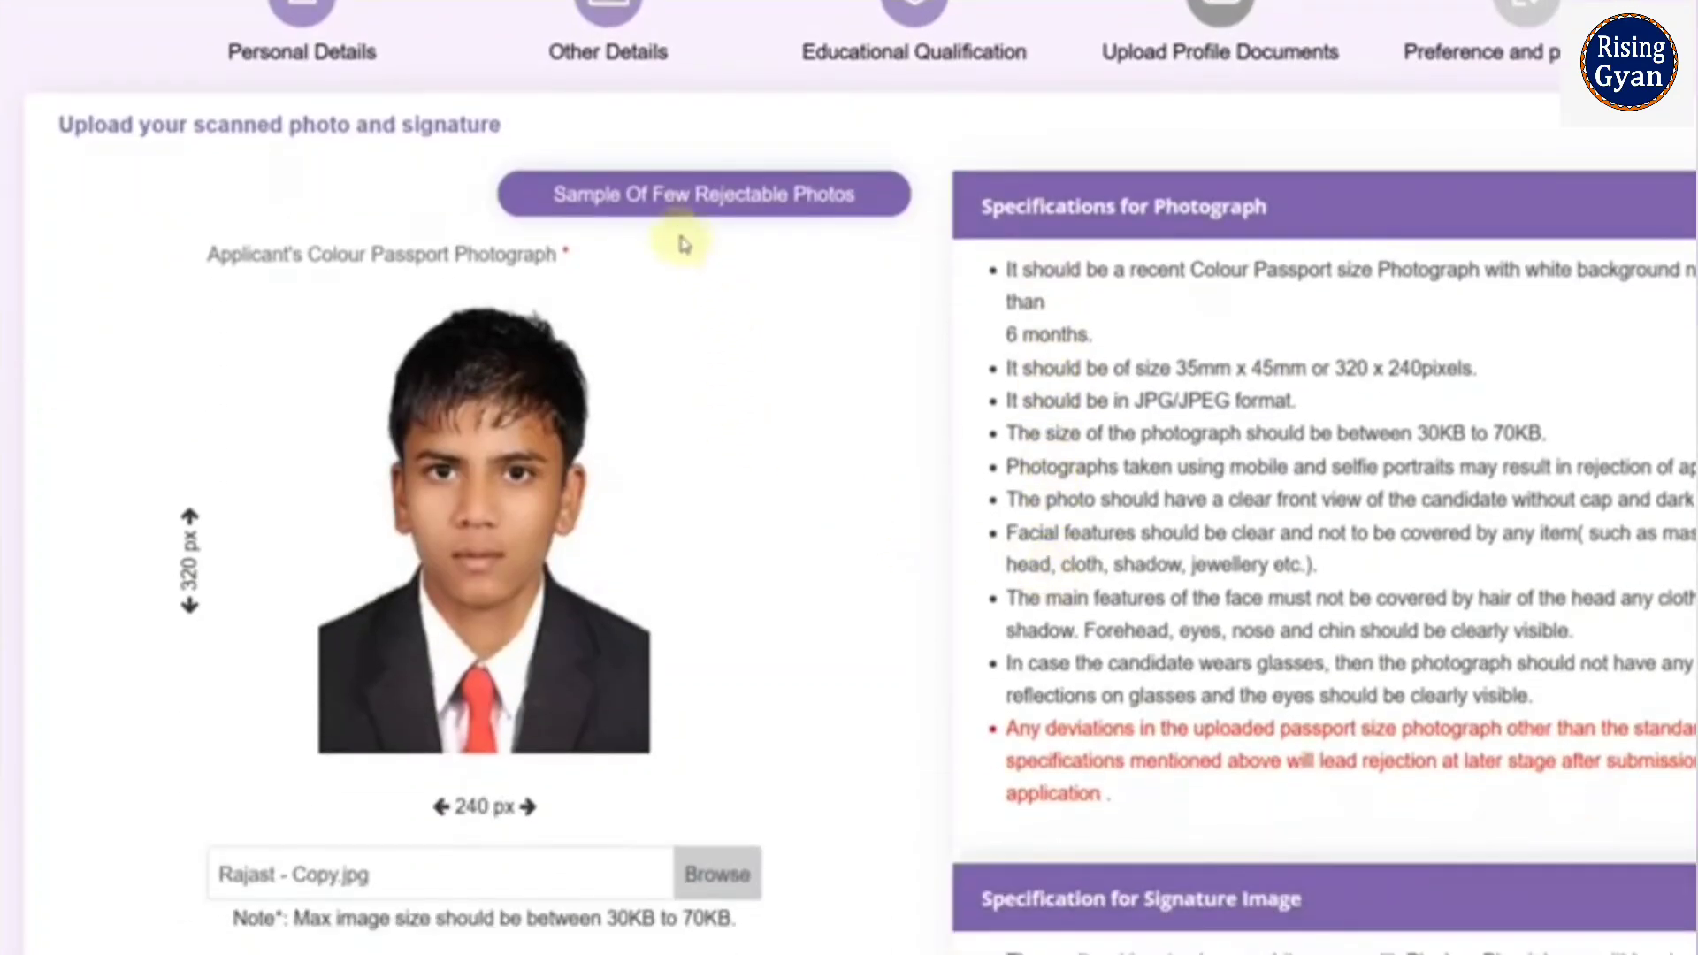
left_click(686, 200)
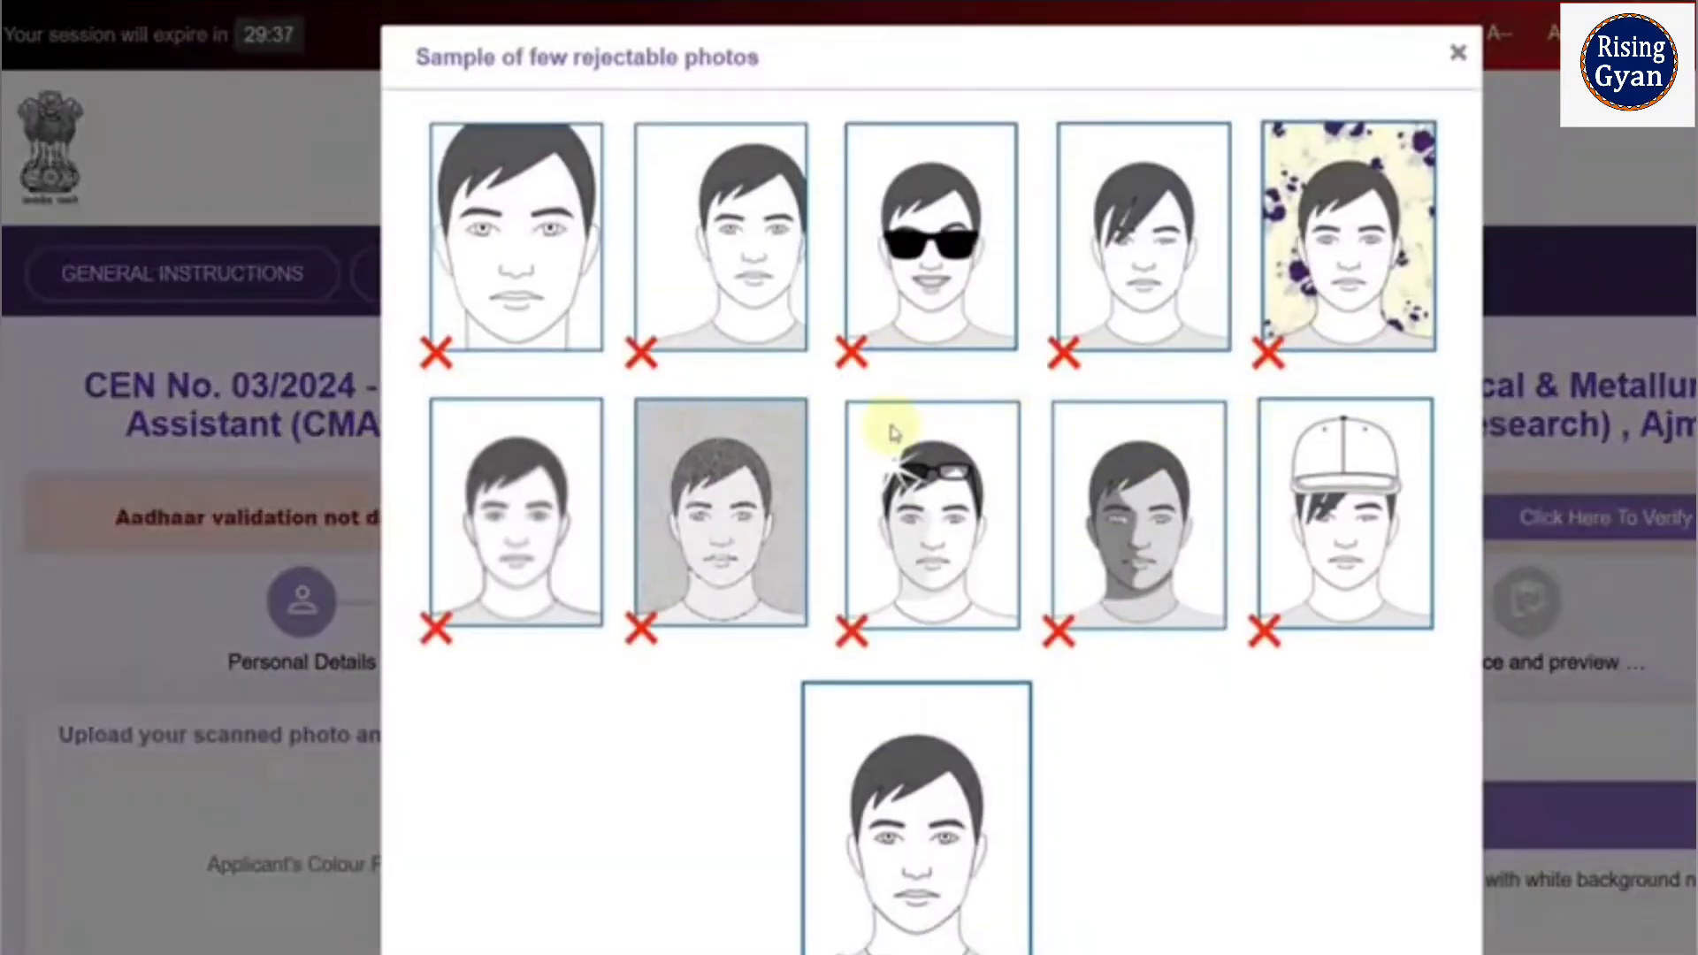
scroll(994, 504, "down", 1)
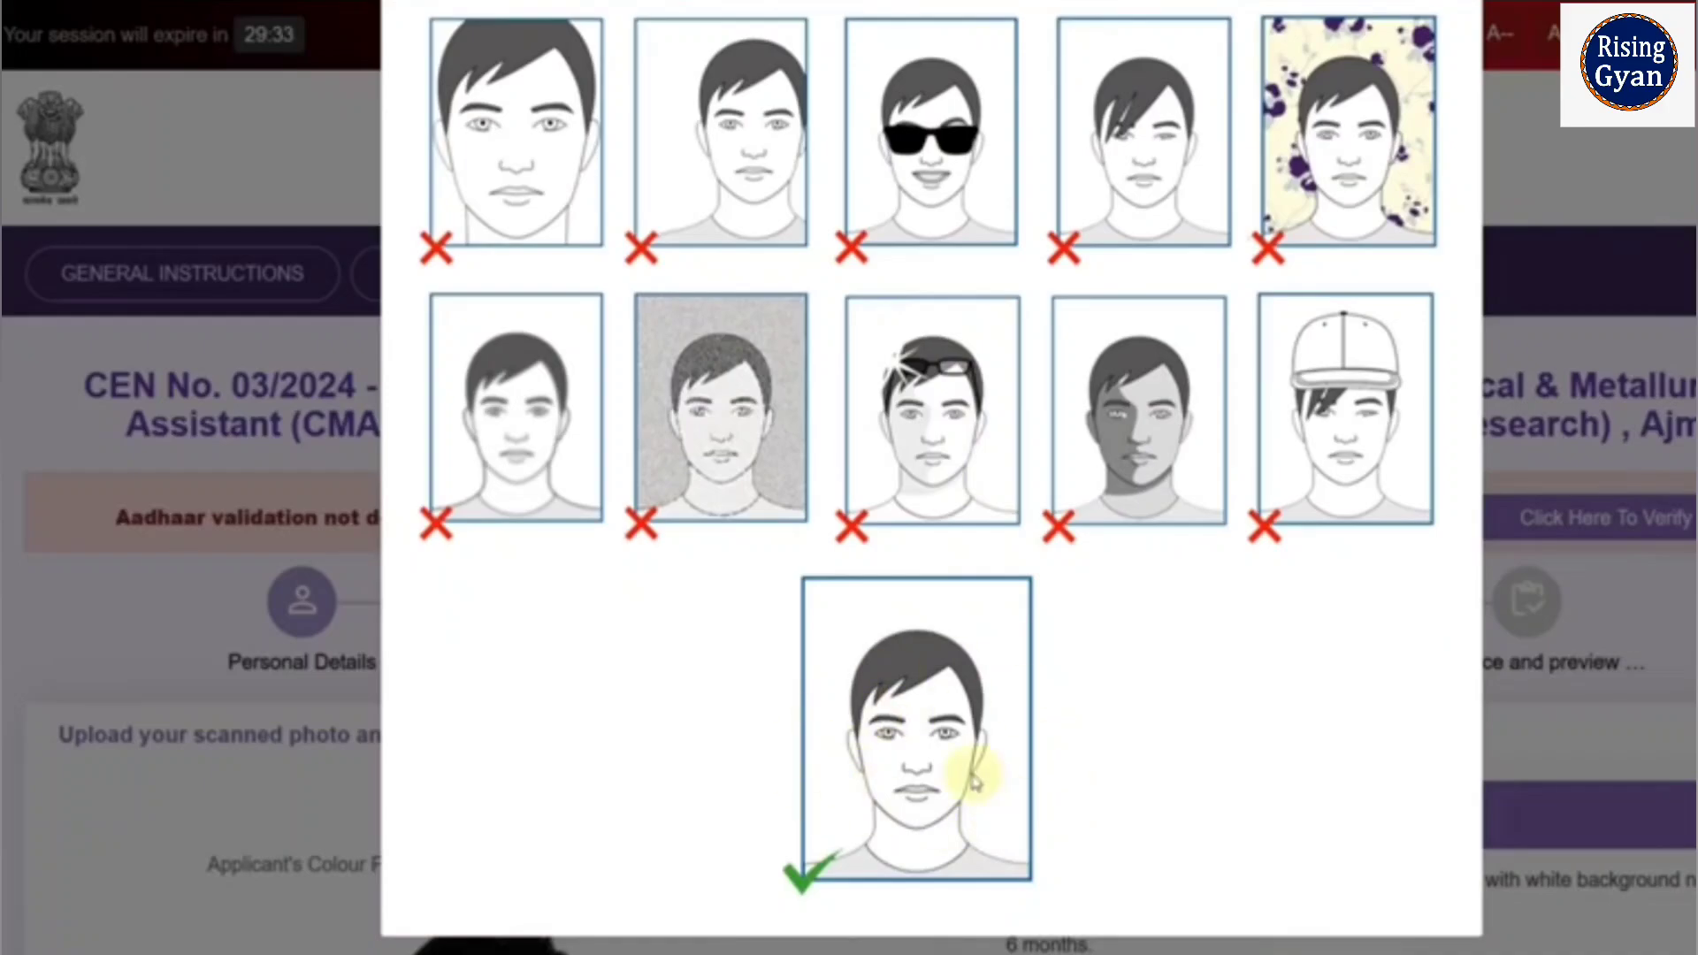
scroll(973, 778, "up", 1)
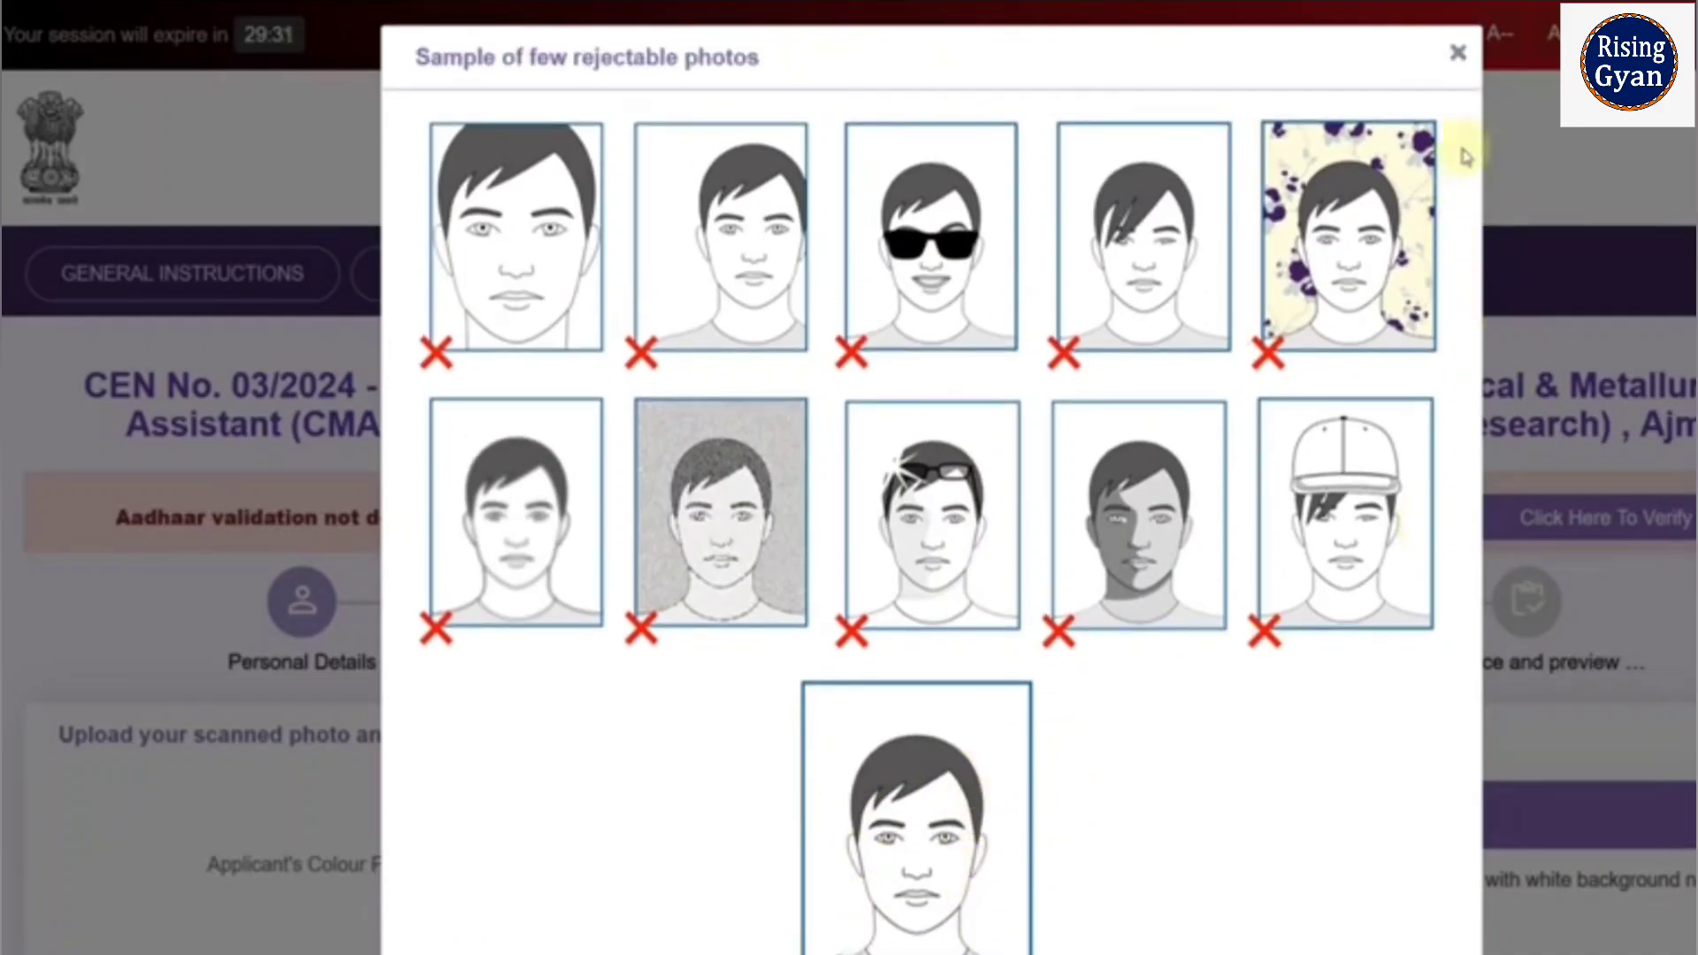
left_click(1455, 54)
Step: Switch to the ImResizer website and set the image resolution unit to px
scroll(849, 477, "down", 8)
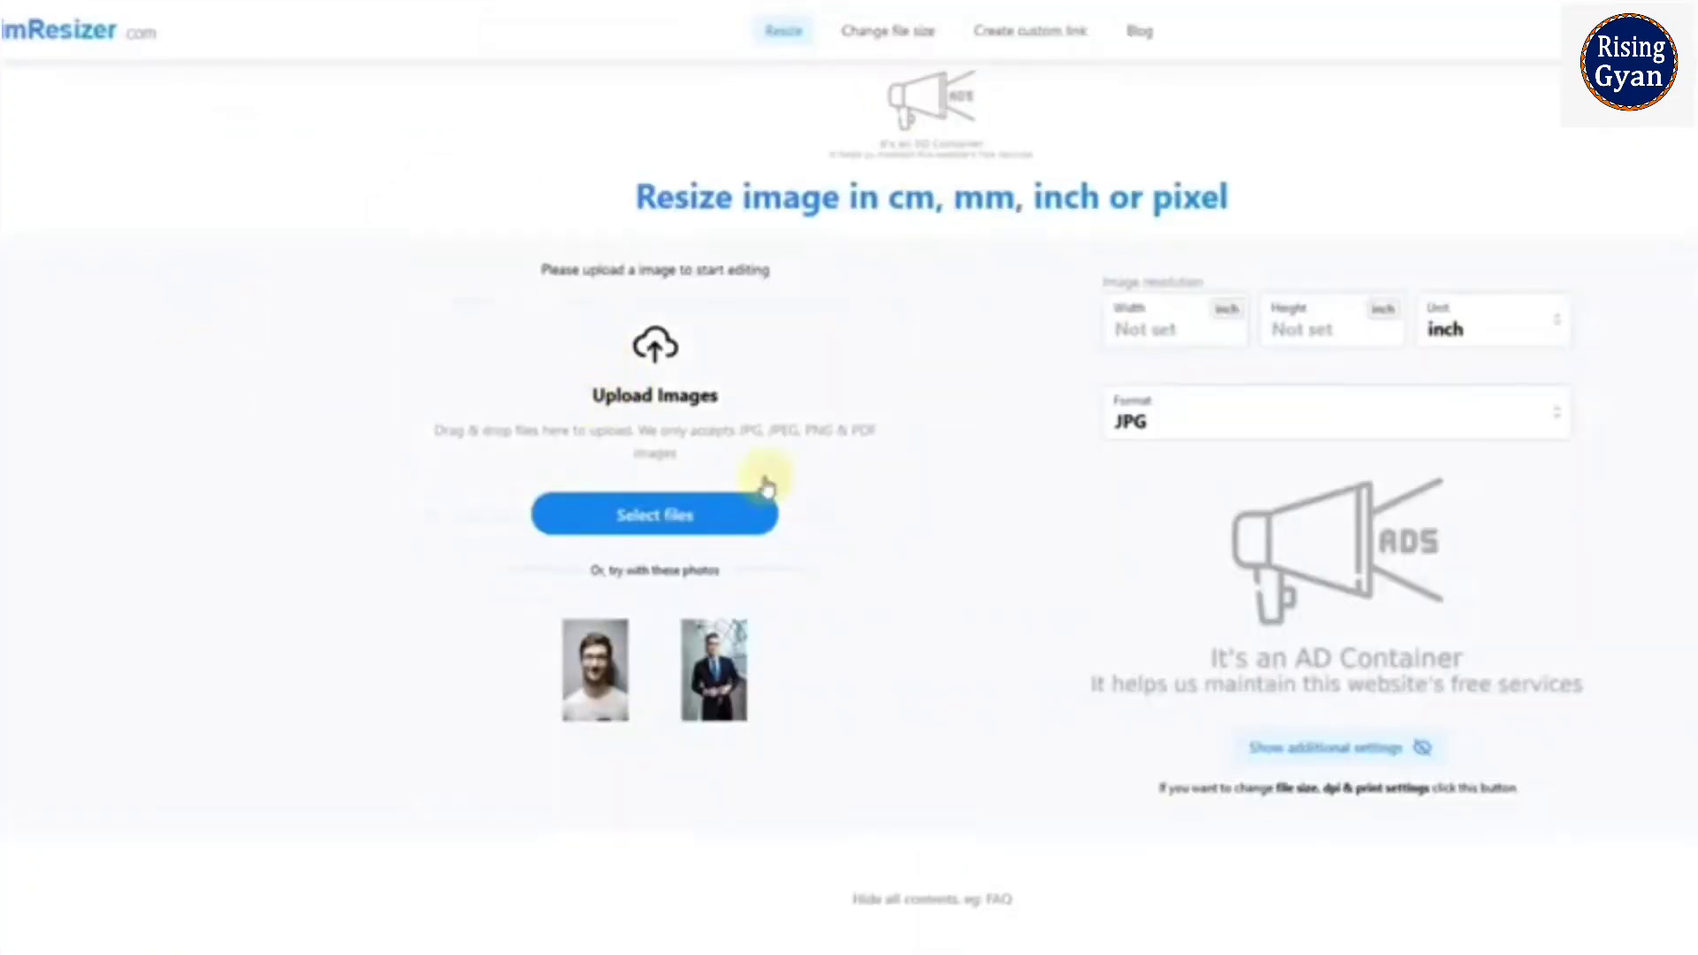
left_click(1479, 346)
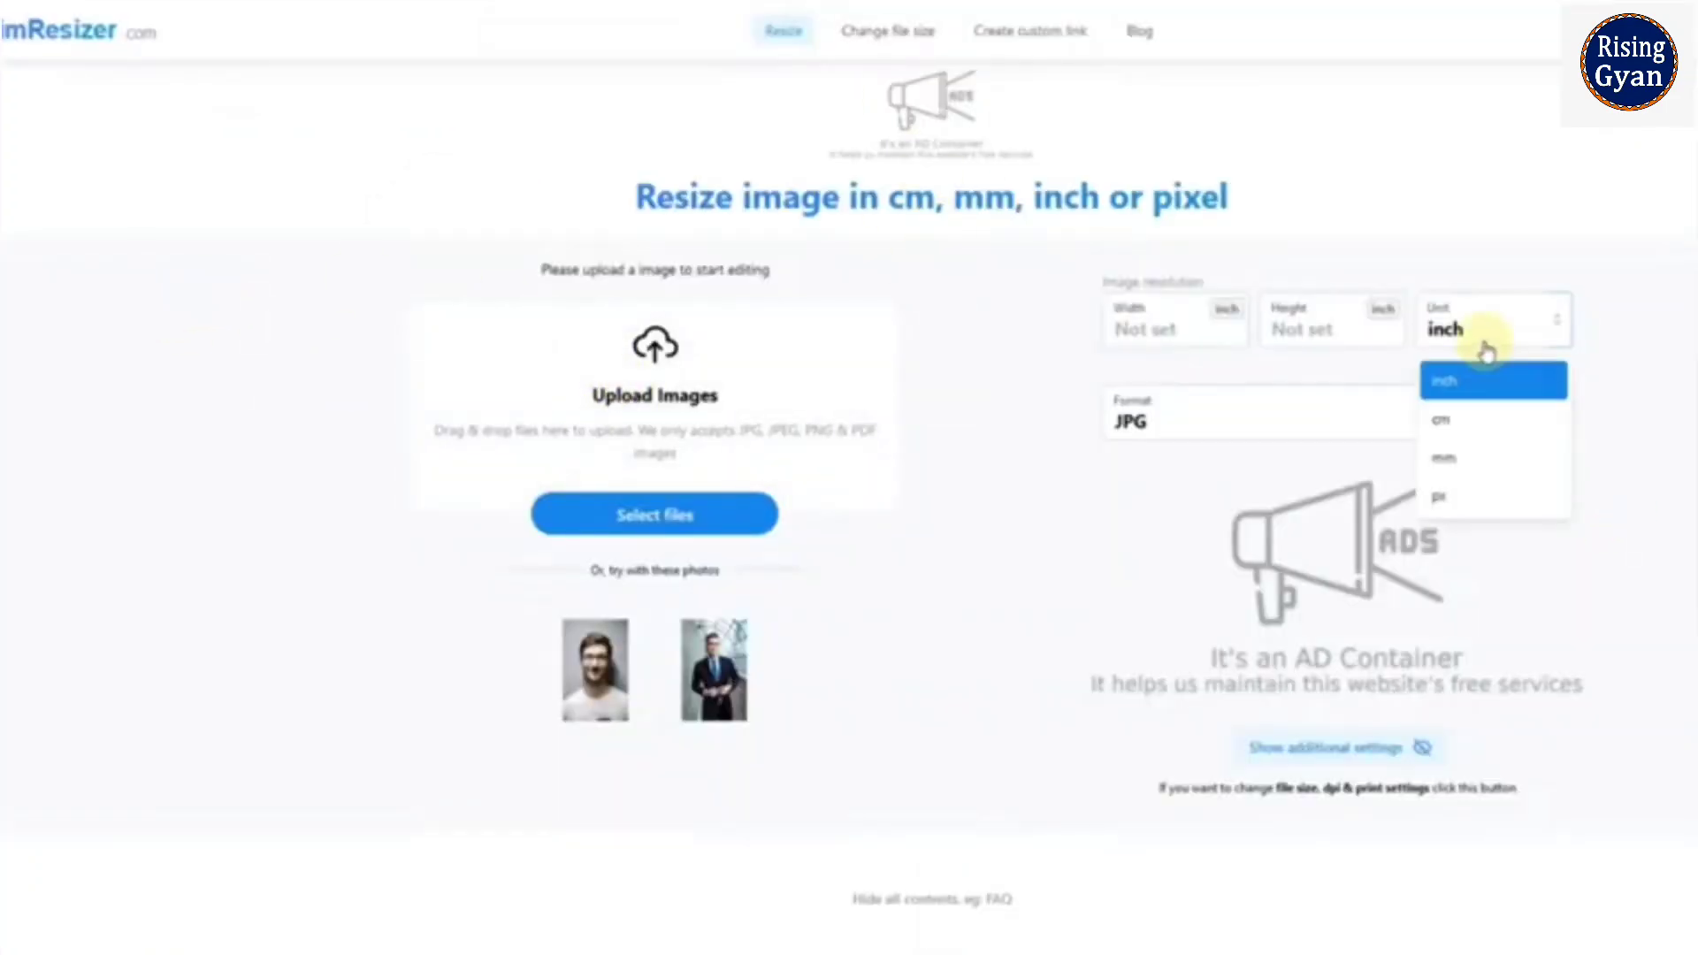
left_click(1449, 495)
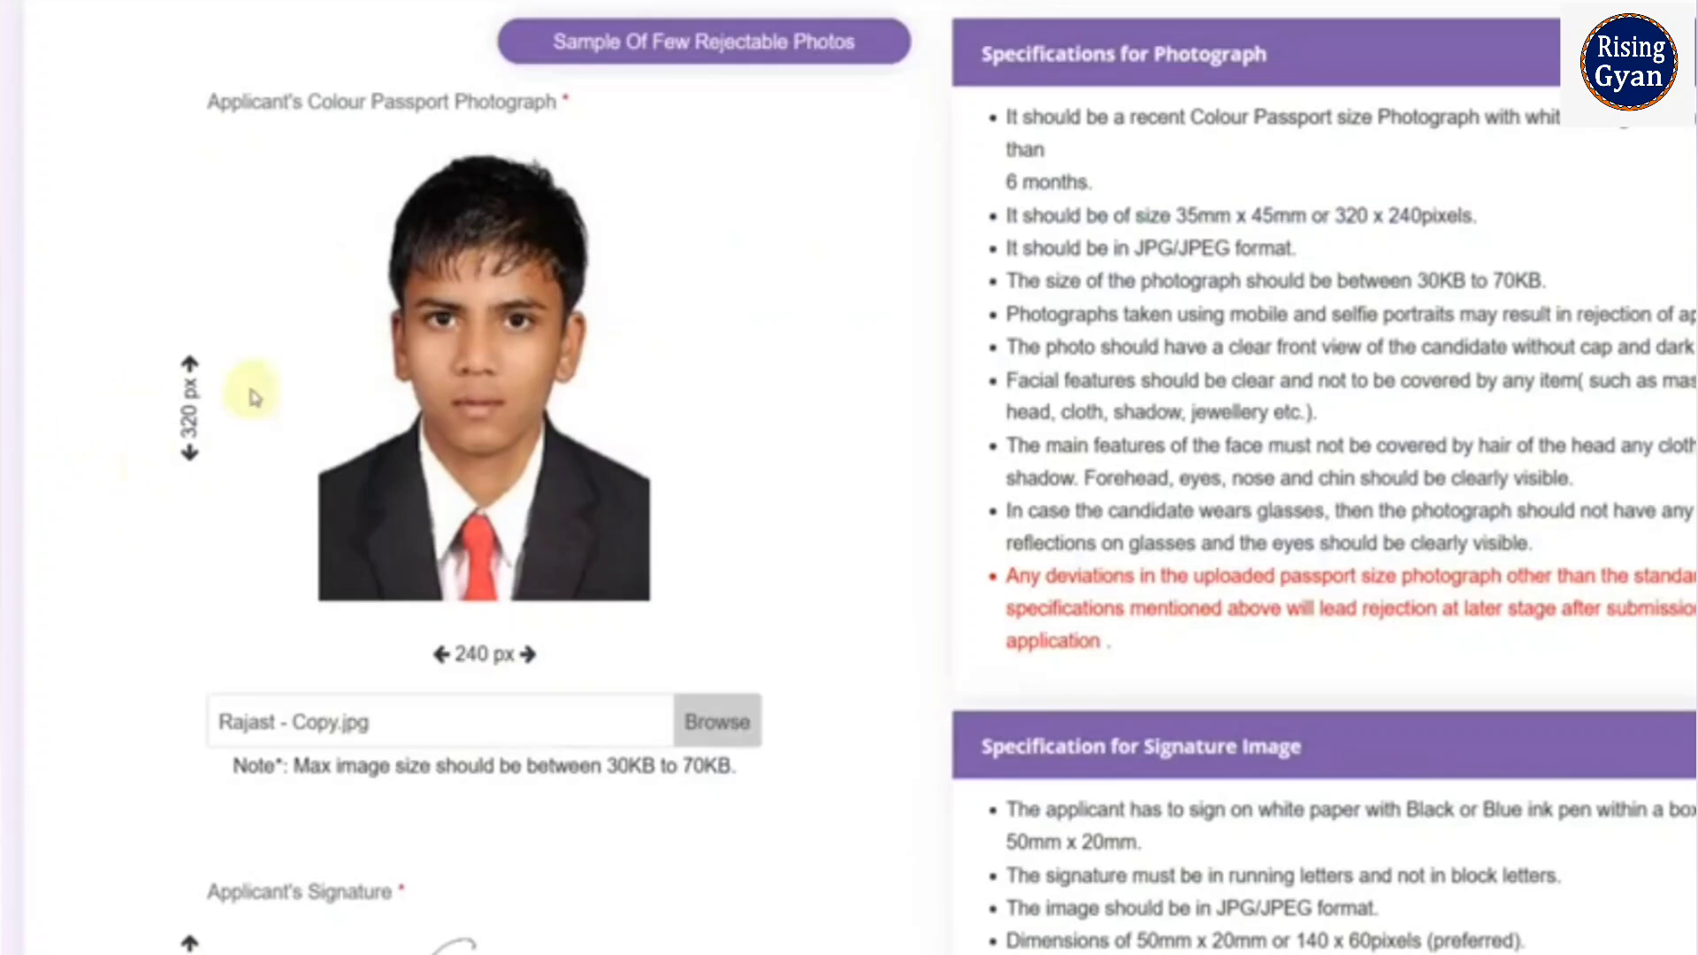
Step: Review the portal's photograph size and signature image specifications, and look at the image format choices in ImResizer
left_click_drag(1359, 224, 1437, 220)
left_click(1458, 229)
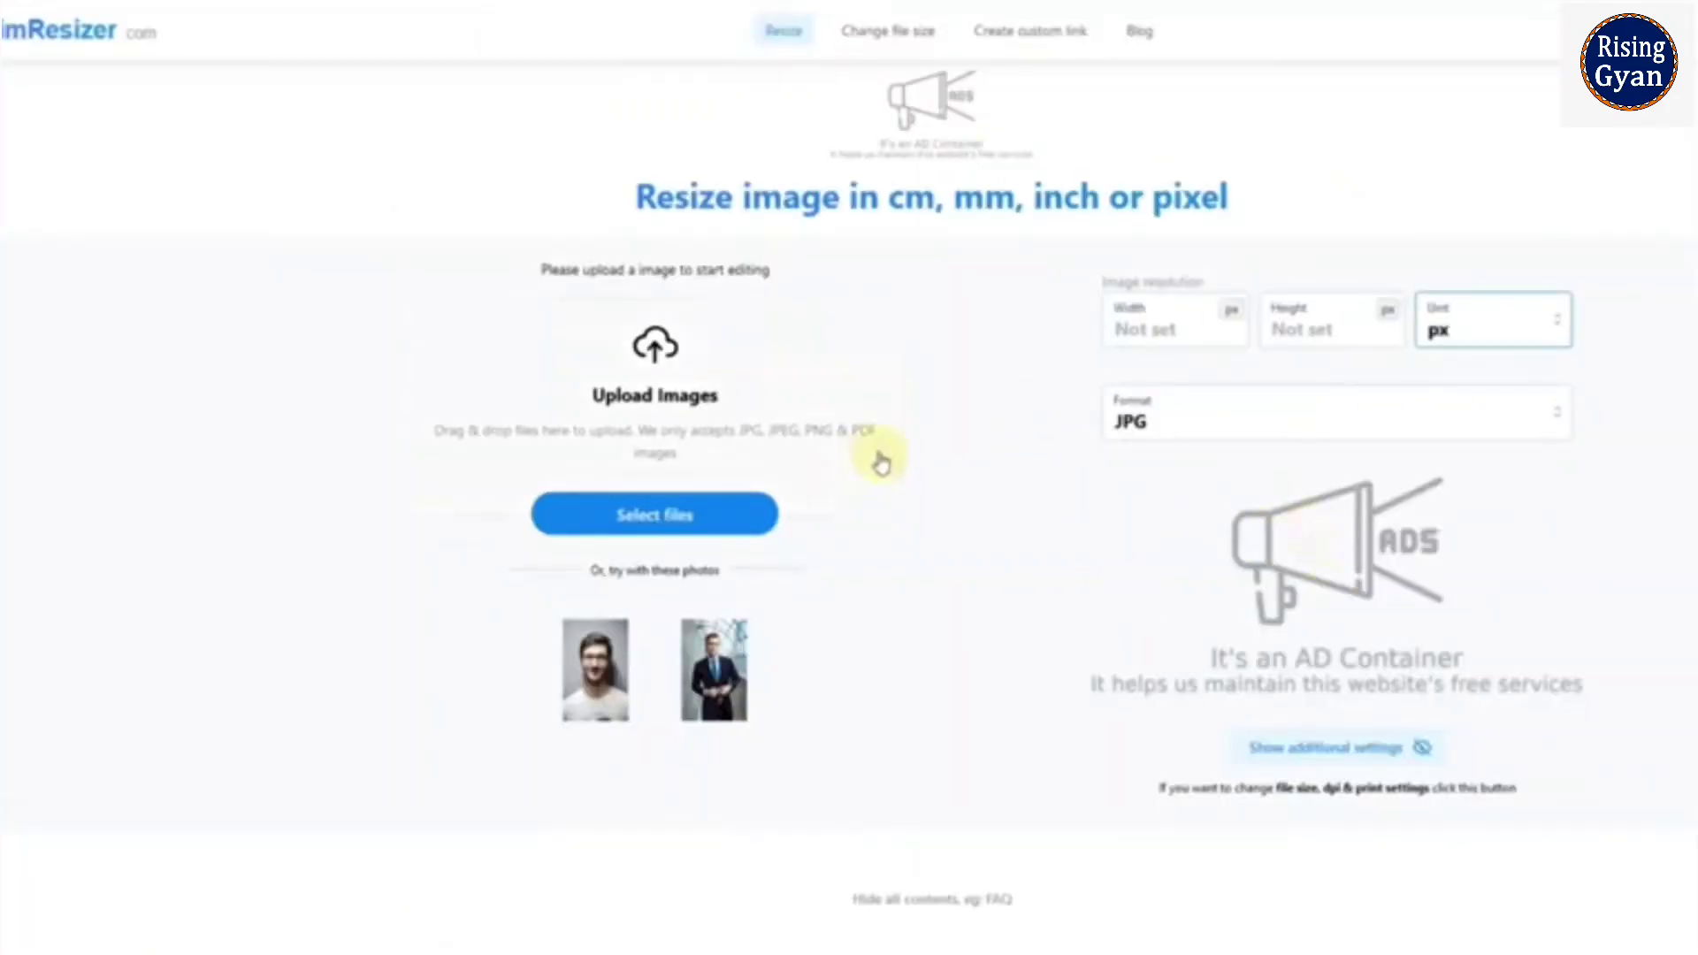
left_click(1134, 426)
left_click(1155, 494)
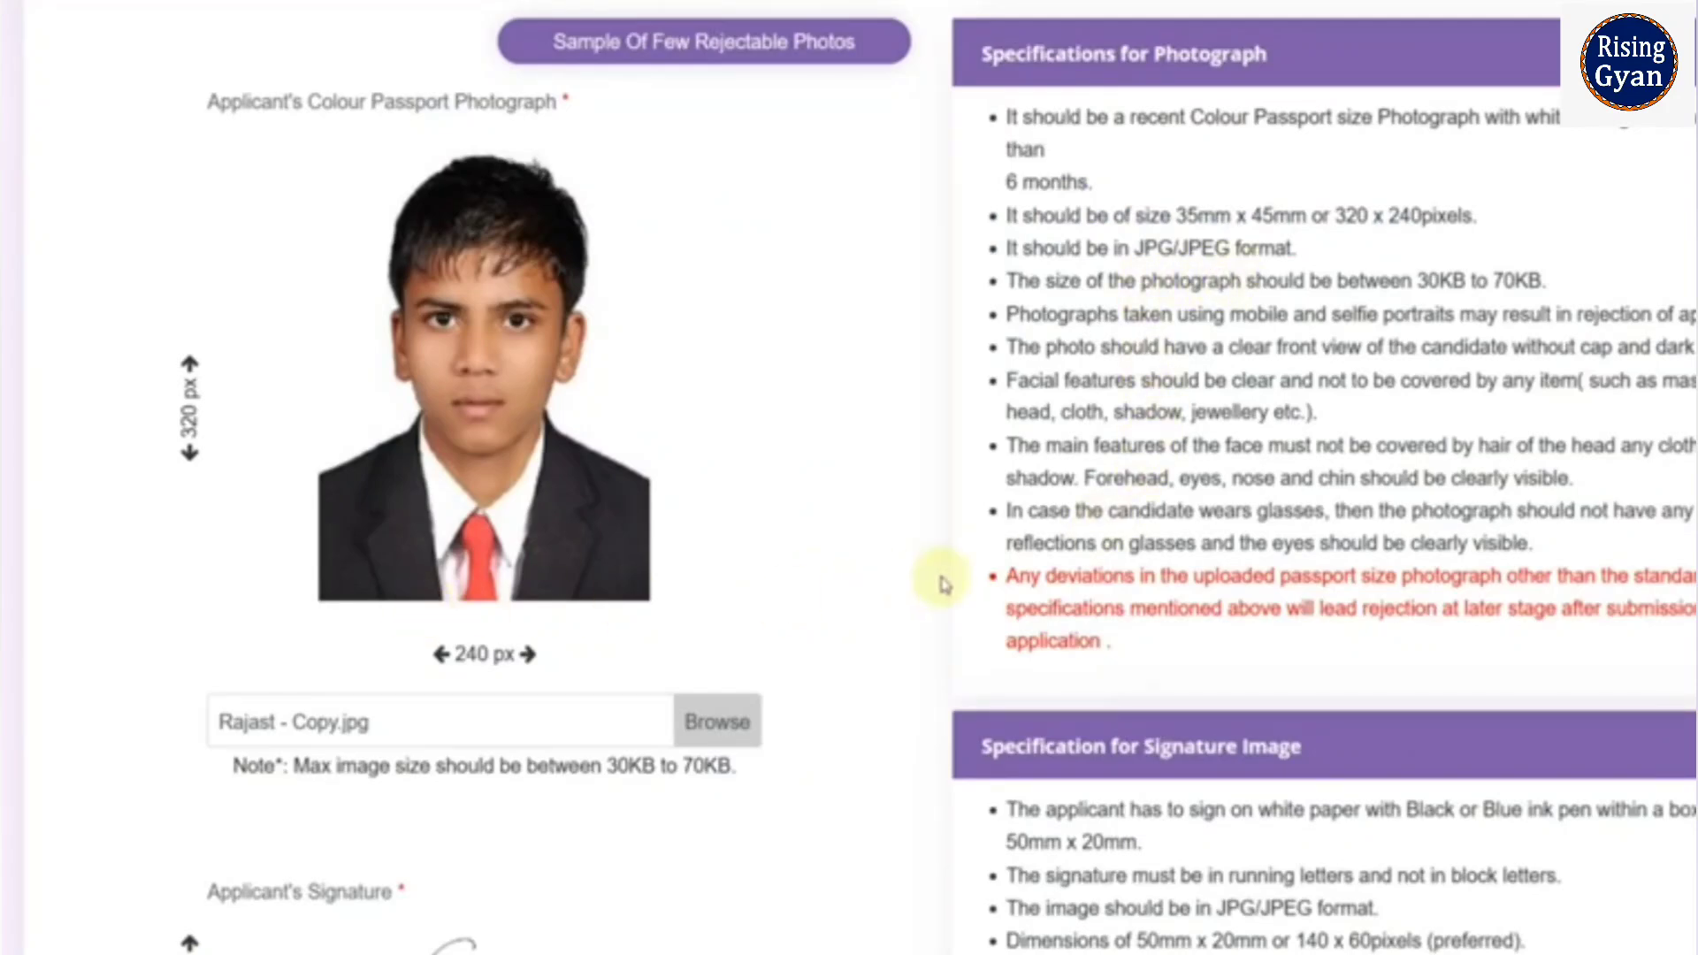
scroll(932, 576, "down", 5)
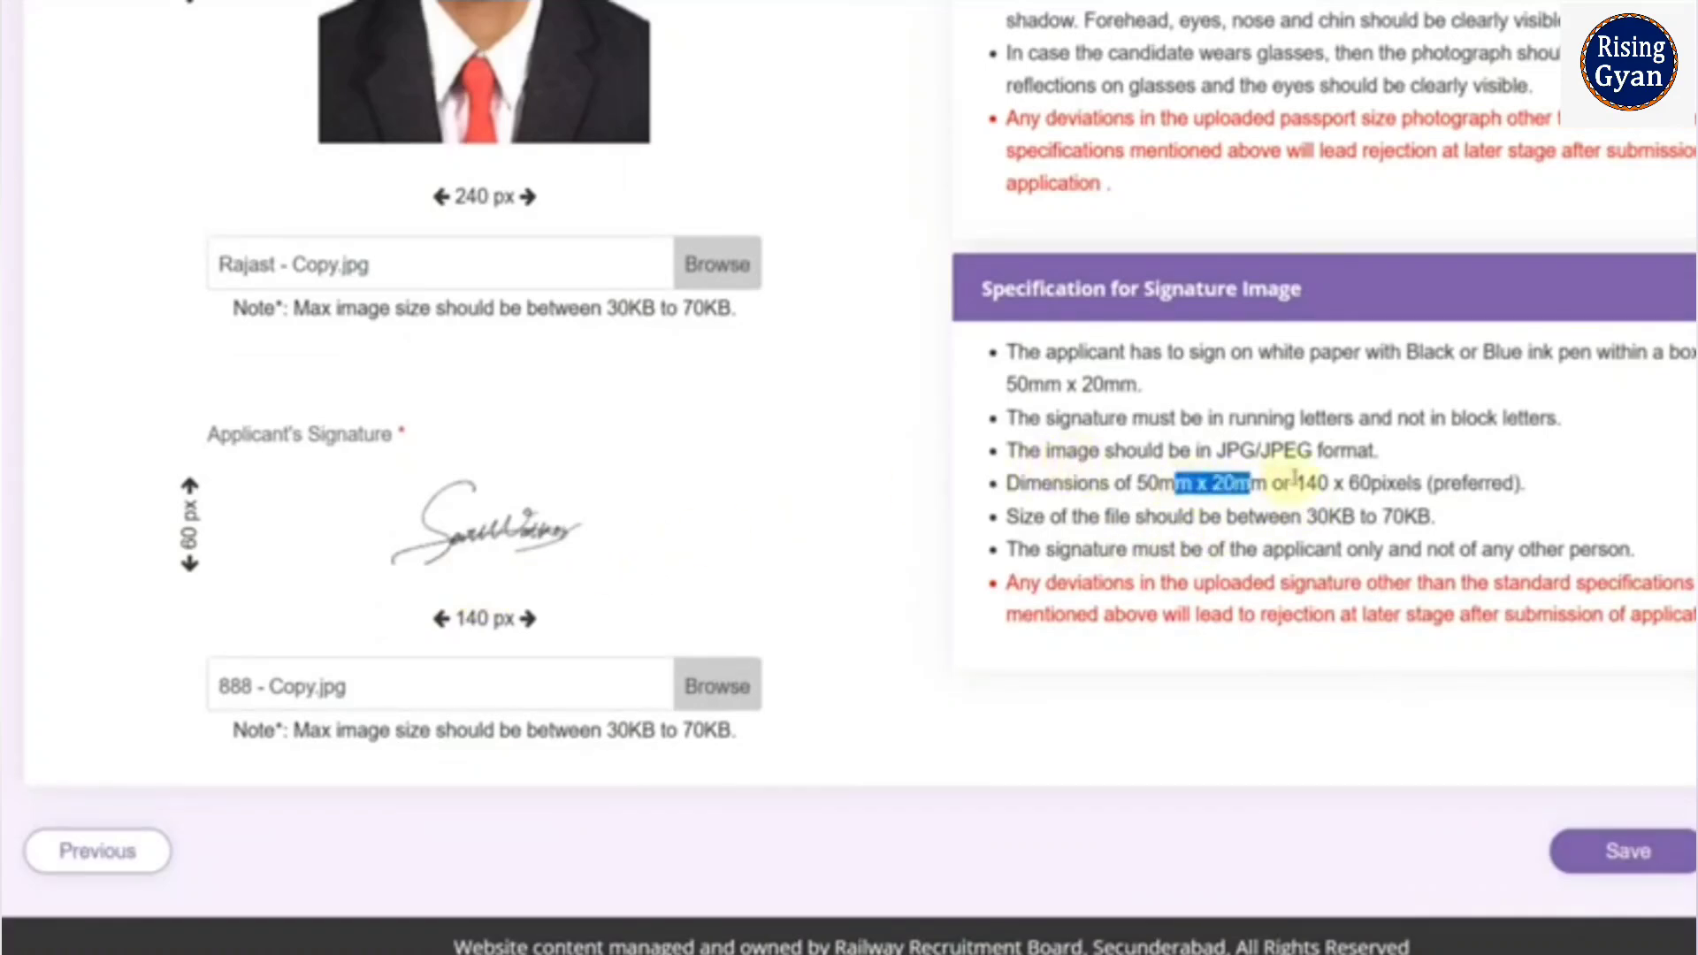
left_click_drag(1316, 483, 1340, 487)
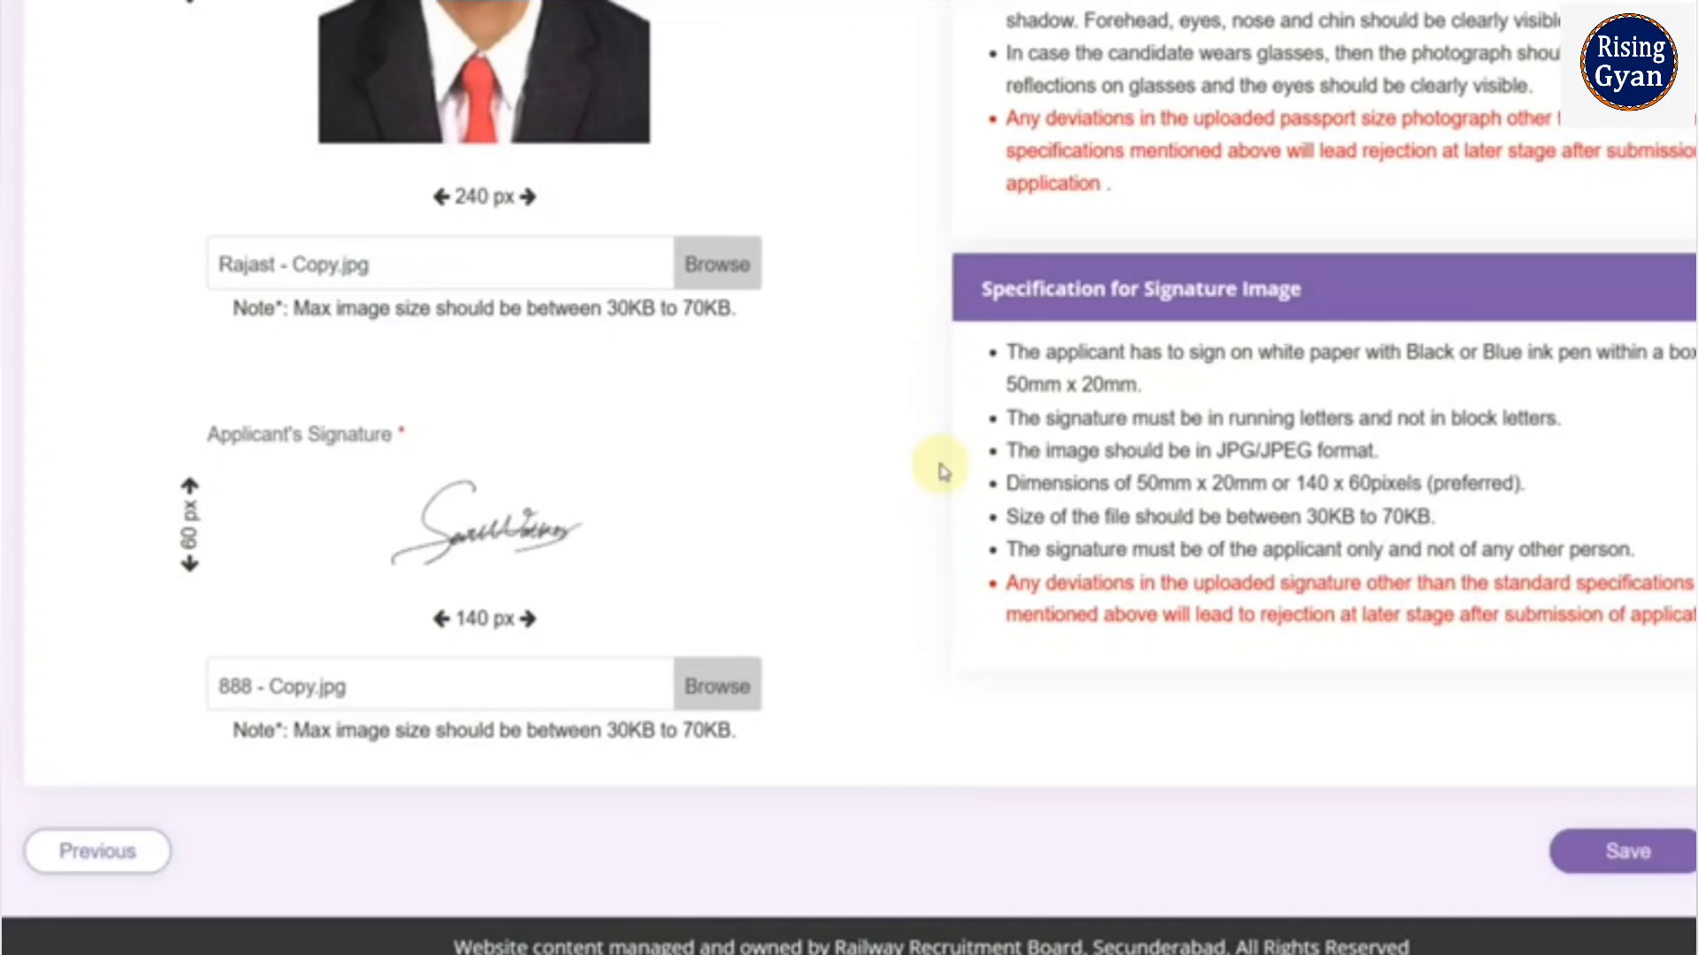
Step: Save the uploaded applicant photograph and signature and continue to the post preference page
left_click(1630, 855)
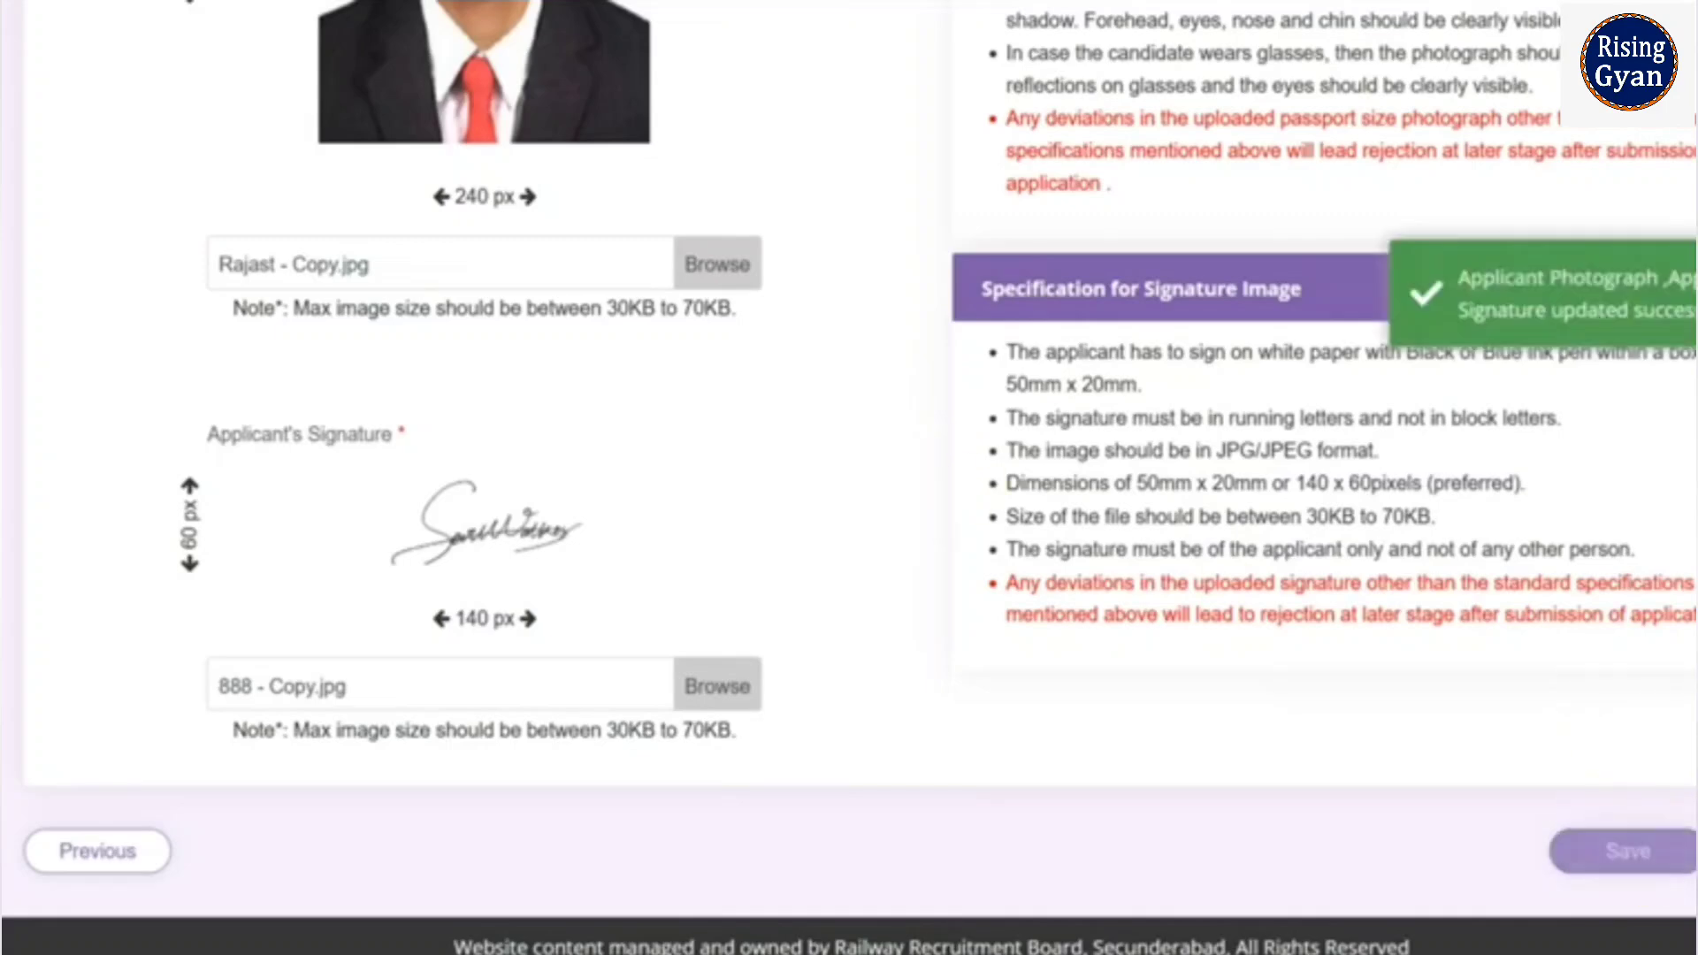
scroll(1106, 588, "down", 3)
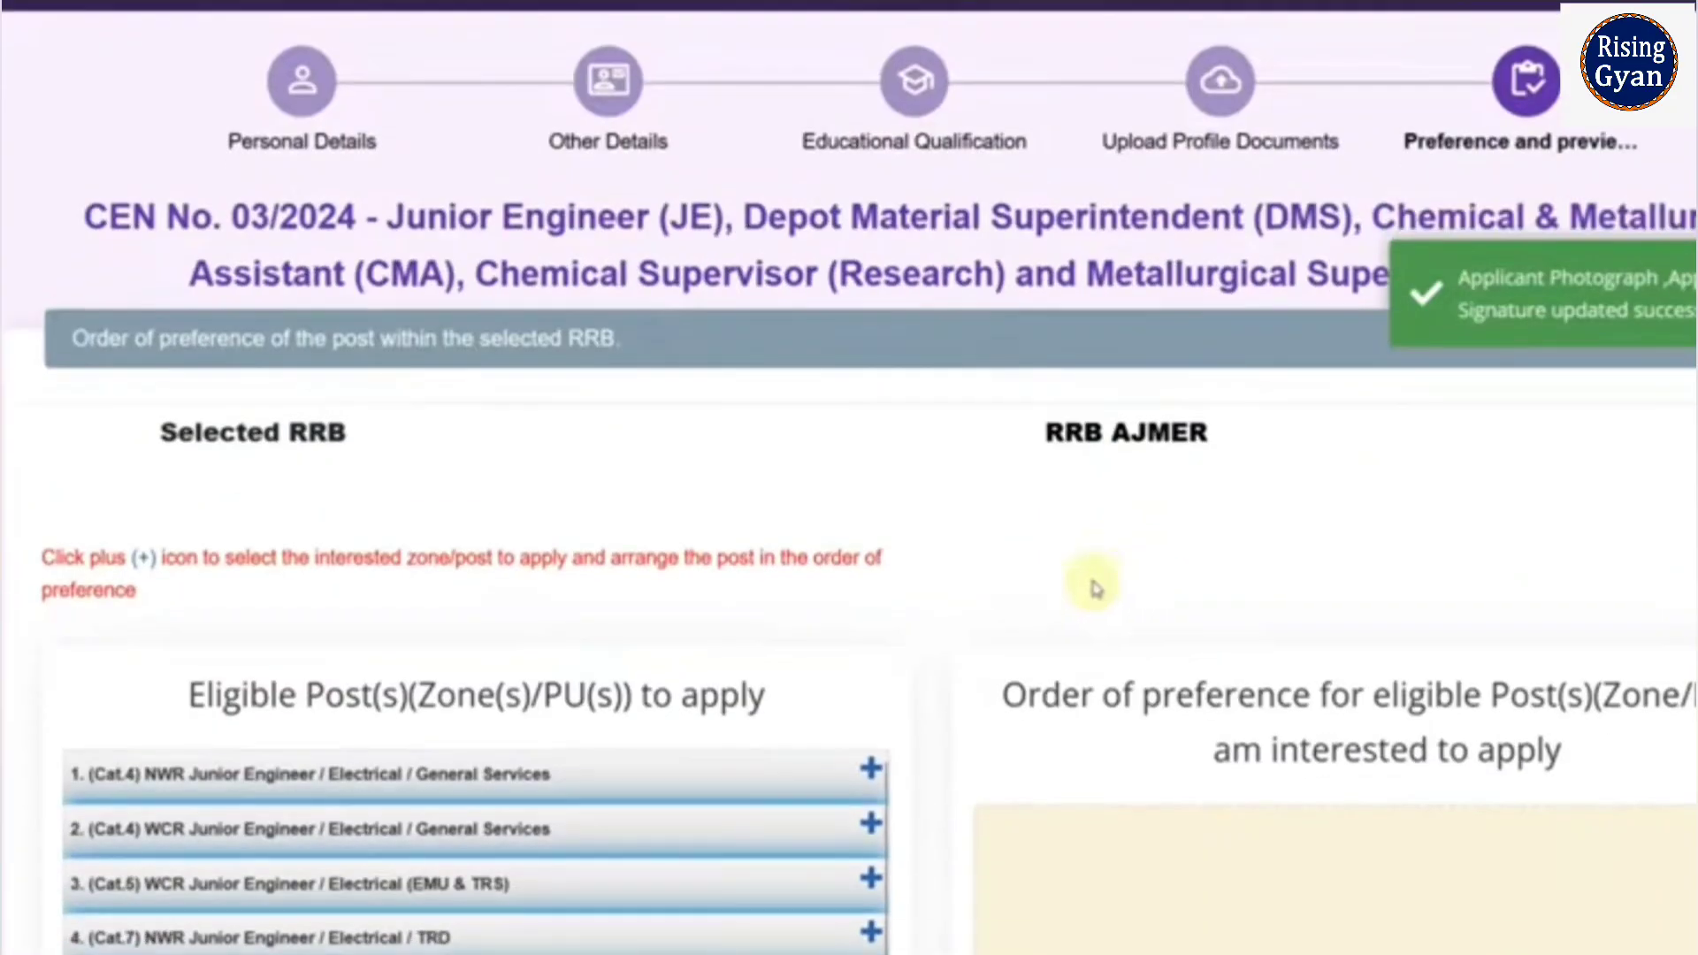
Step: Review the eligible zone and post list for RRB Ajmer and the instructions for ordering post preferences
scroll(509, 511, "down", 3)
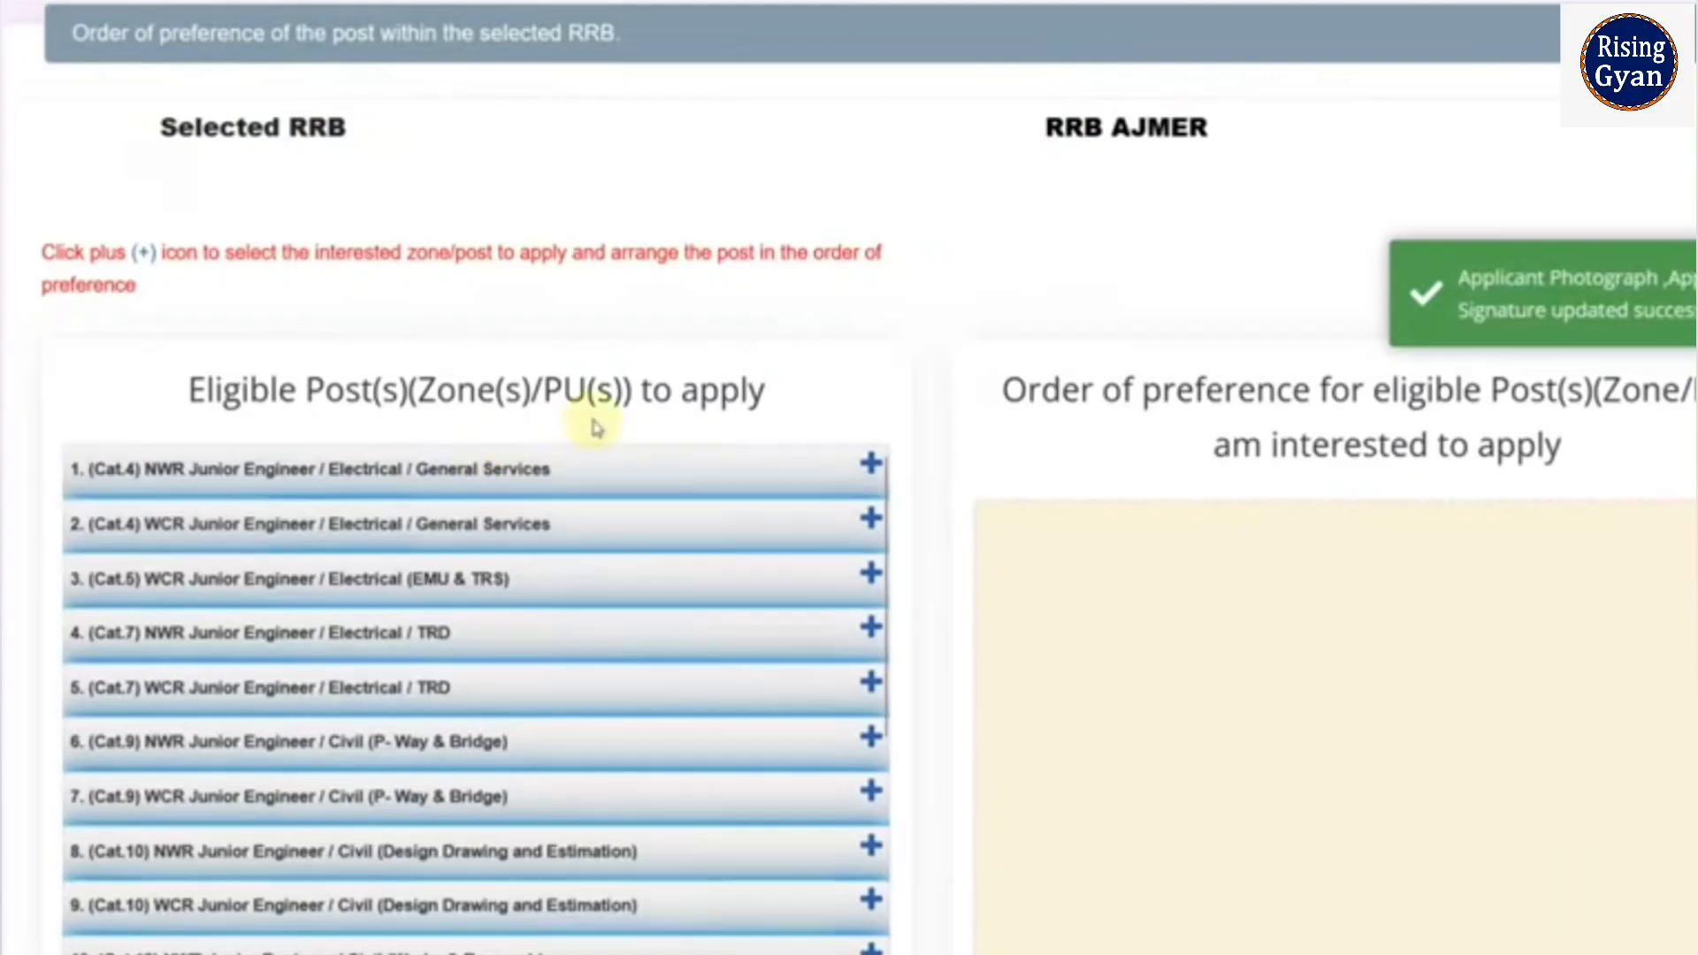
scroll(595, 427, "up", 3)
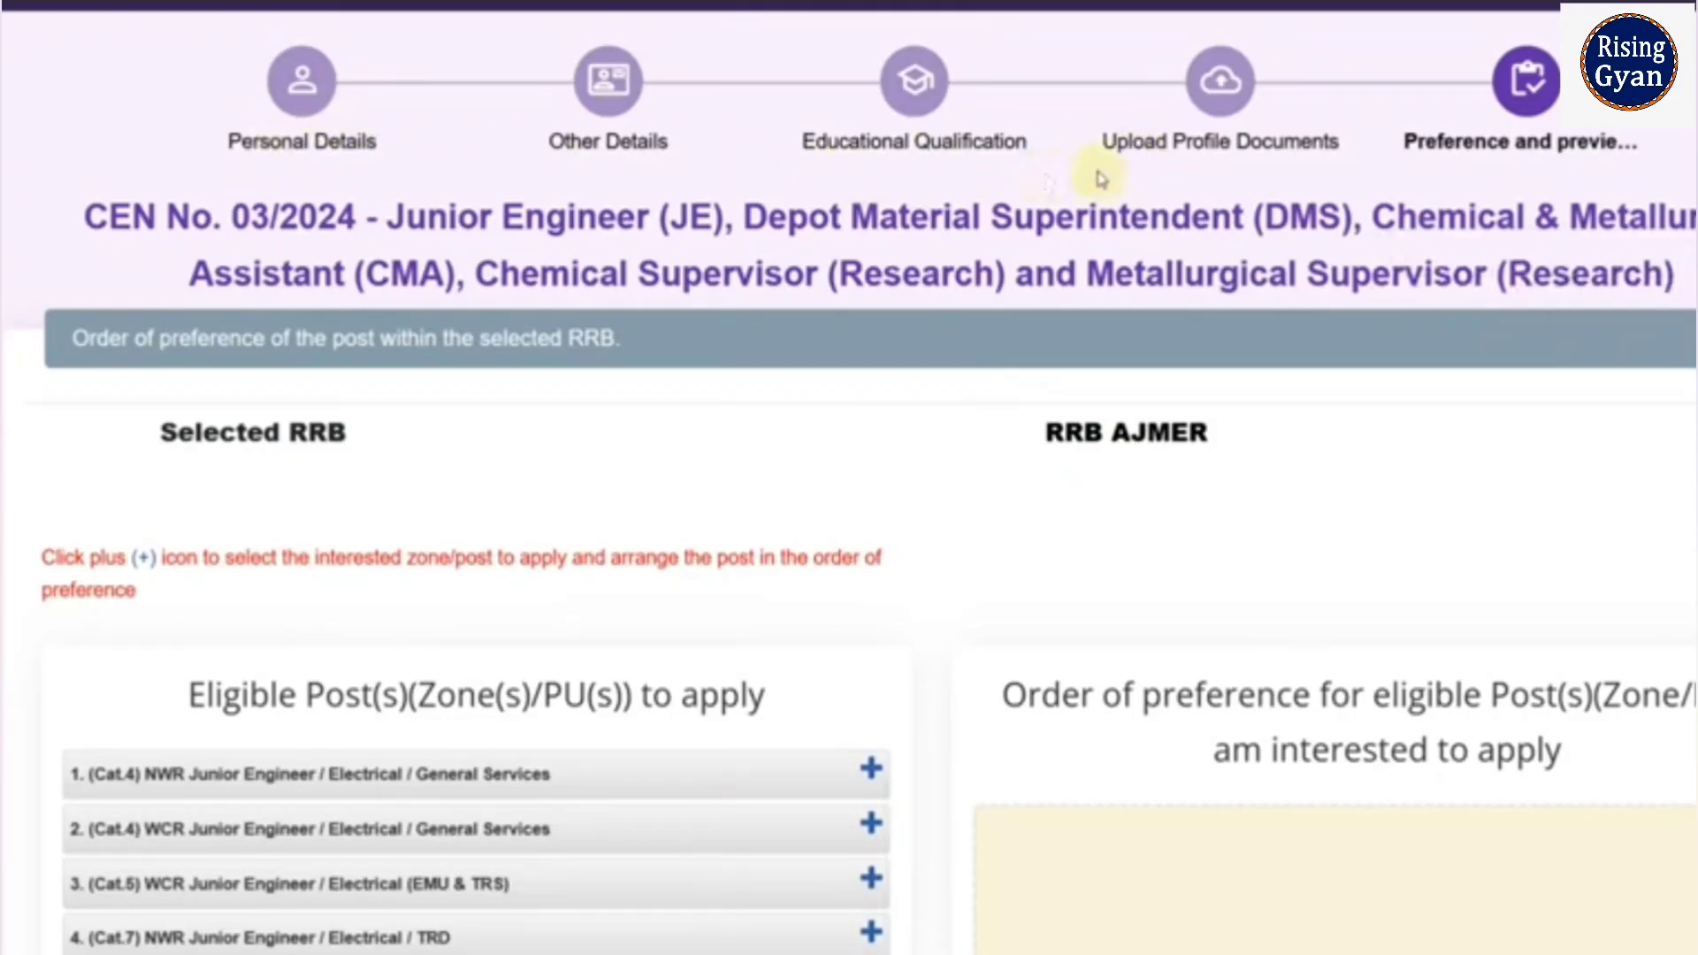
scroll(910, 395, "down", 5)
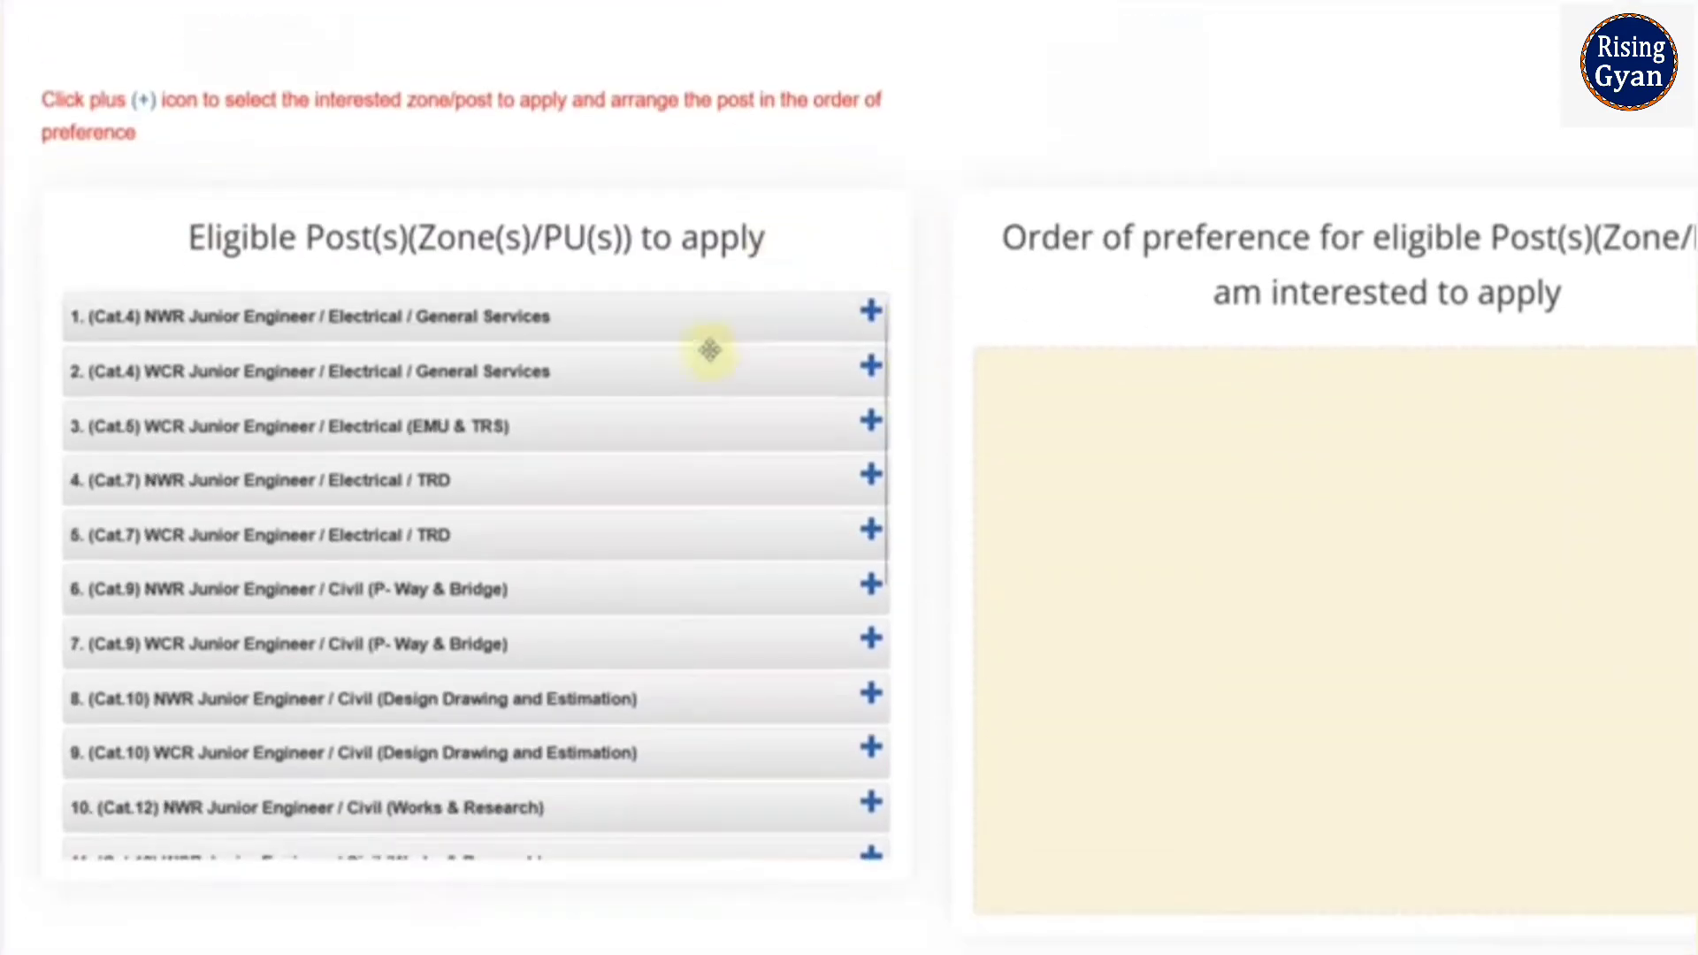
scroll(690, 549, "down", 5)
scroll(690, 663, "up", 5)
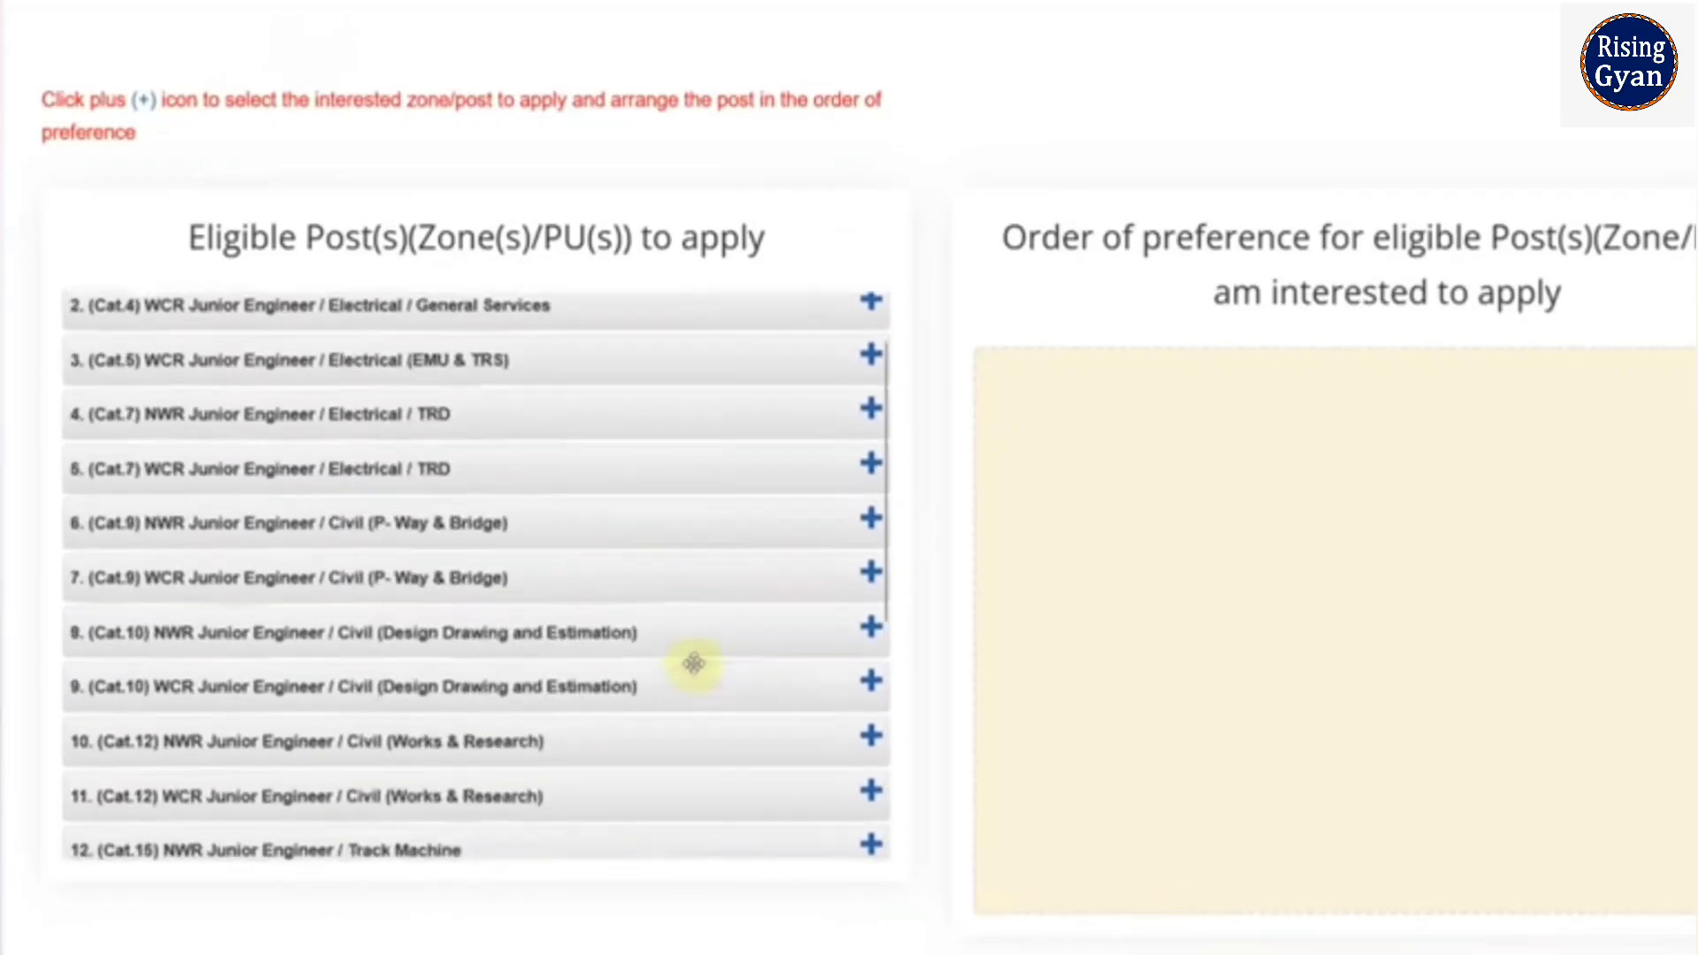
scroll(693, 664, "up", 4)
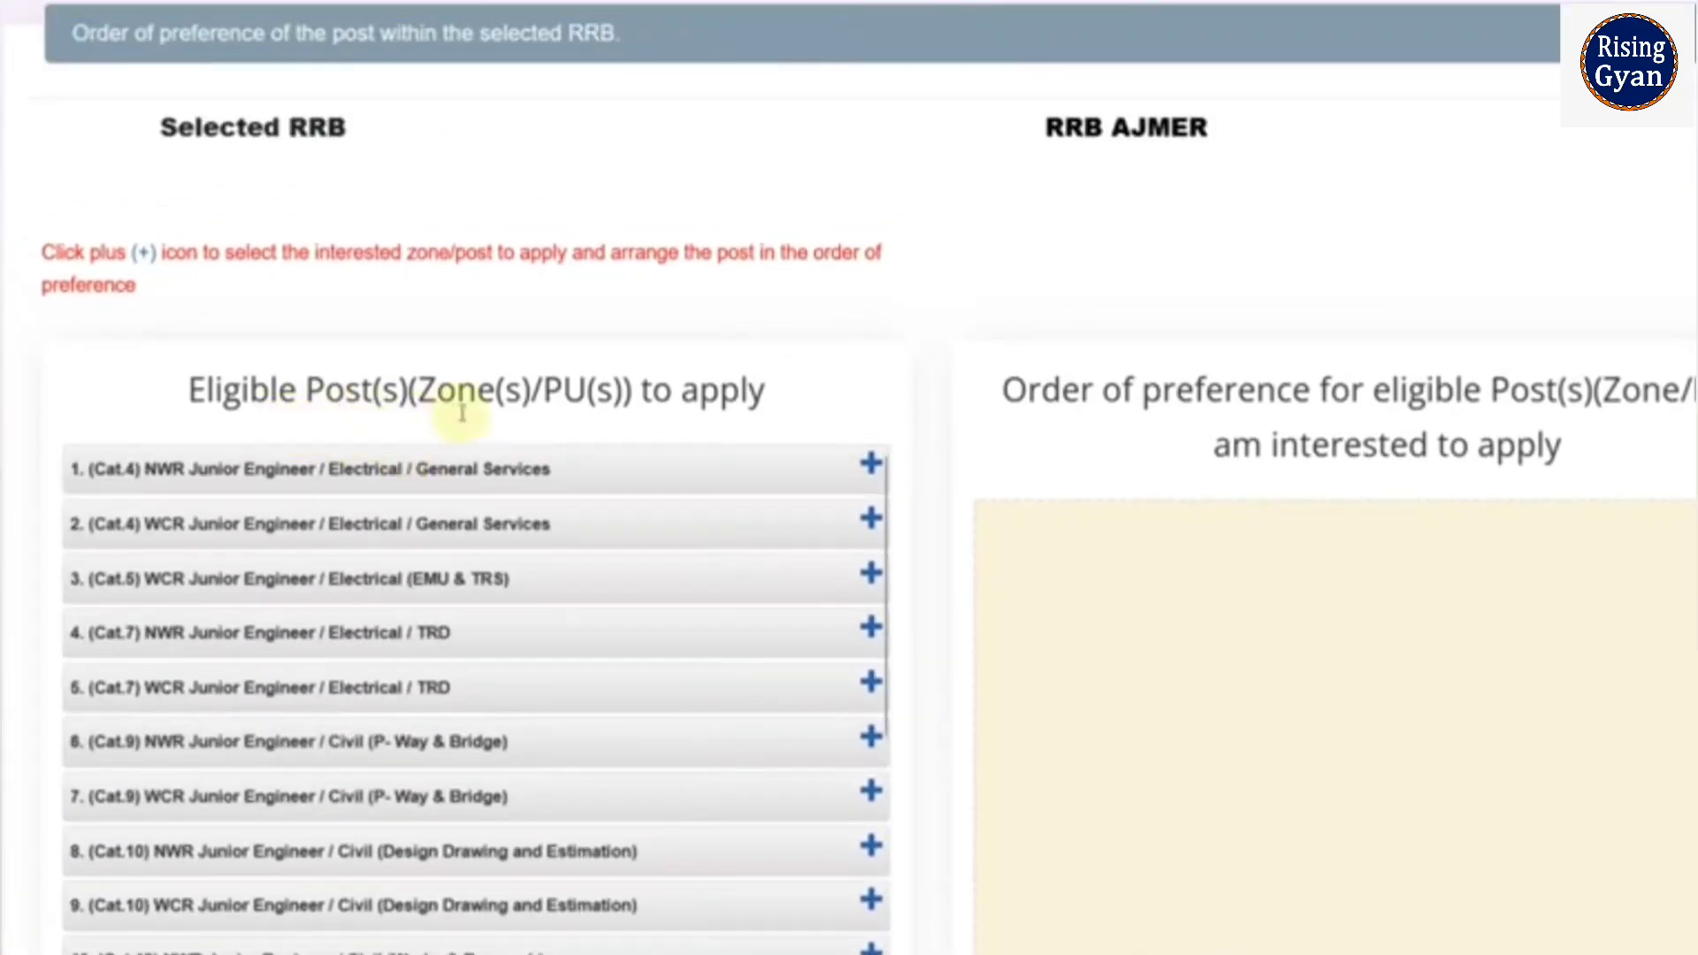
scroll(495, 389, "up", 3)
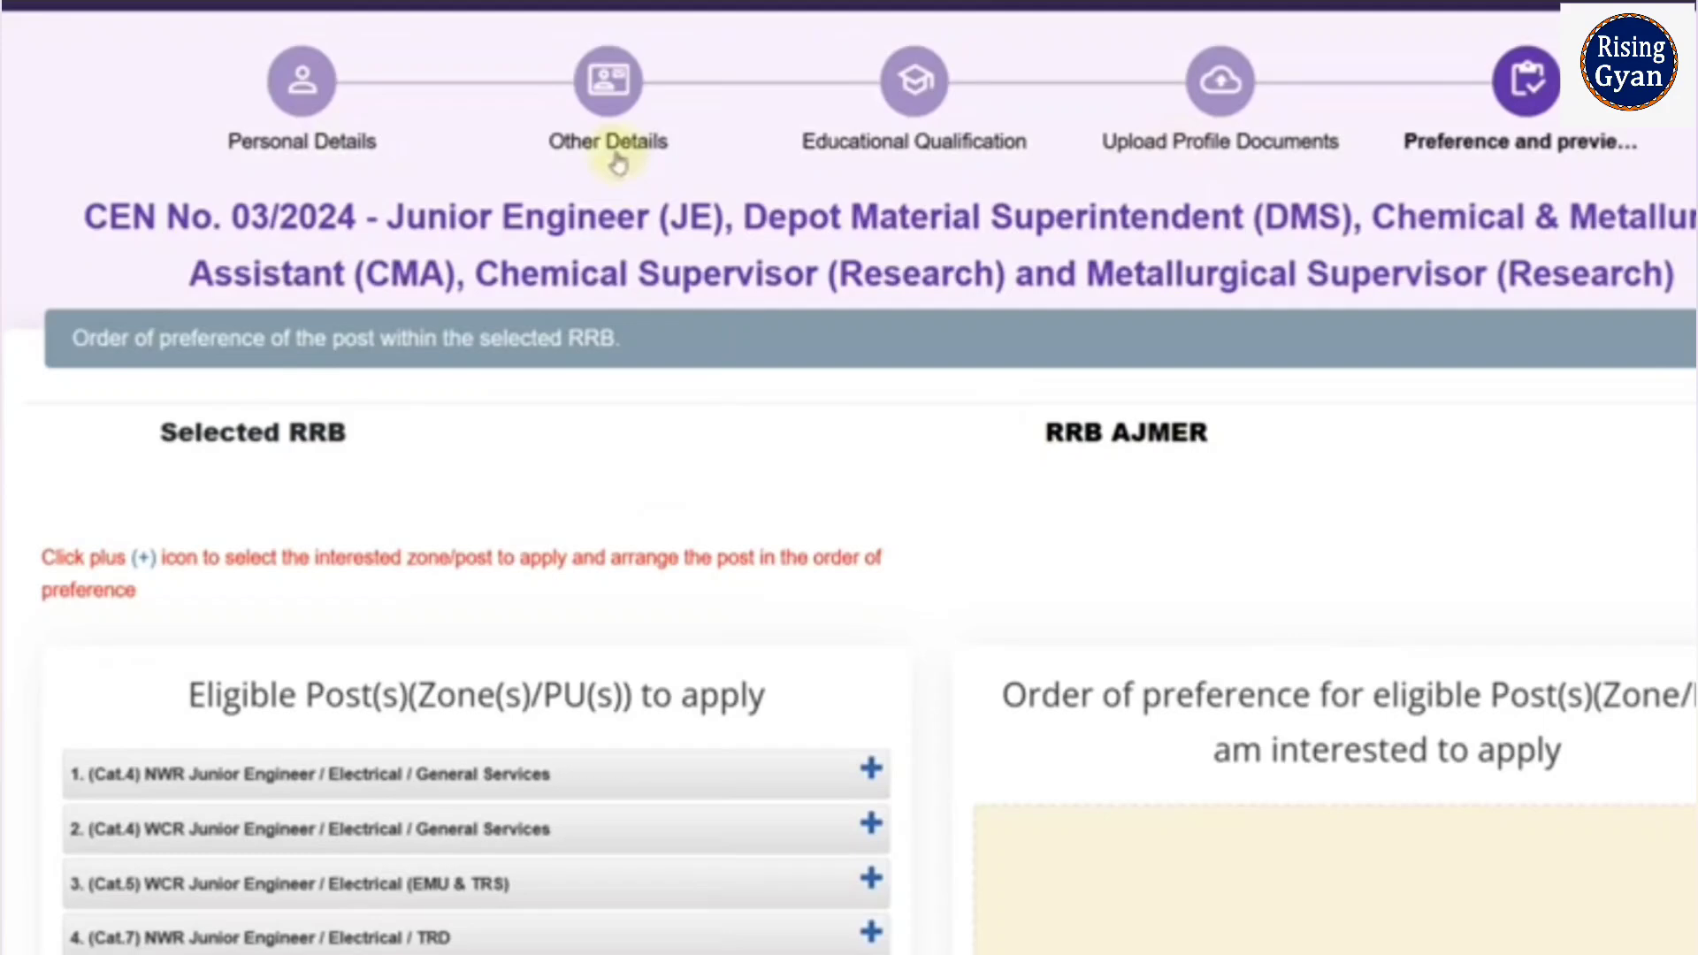
scroll(860, 398, "down", 5)
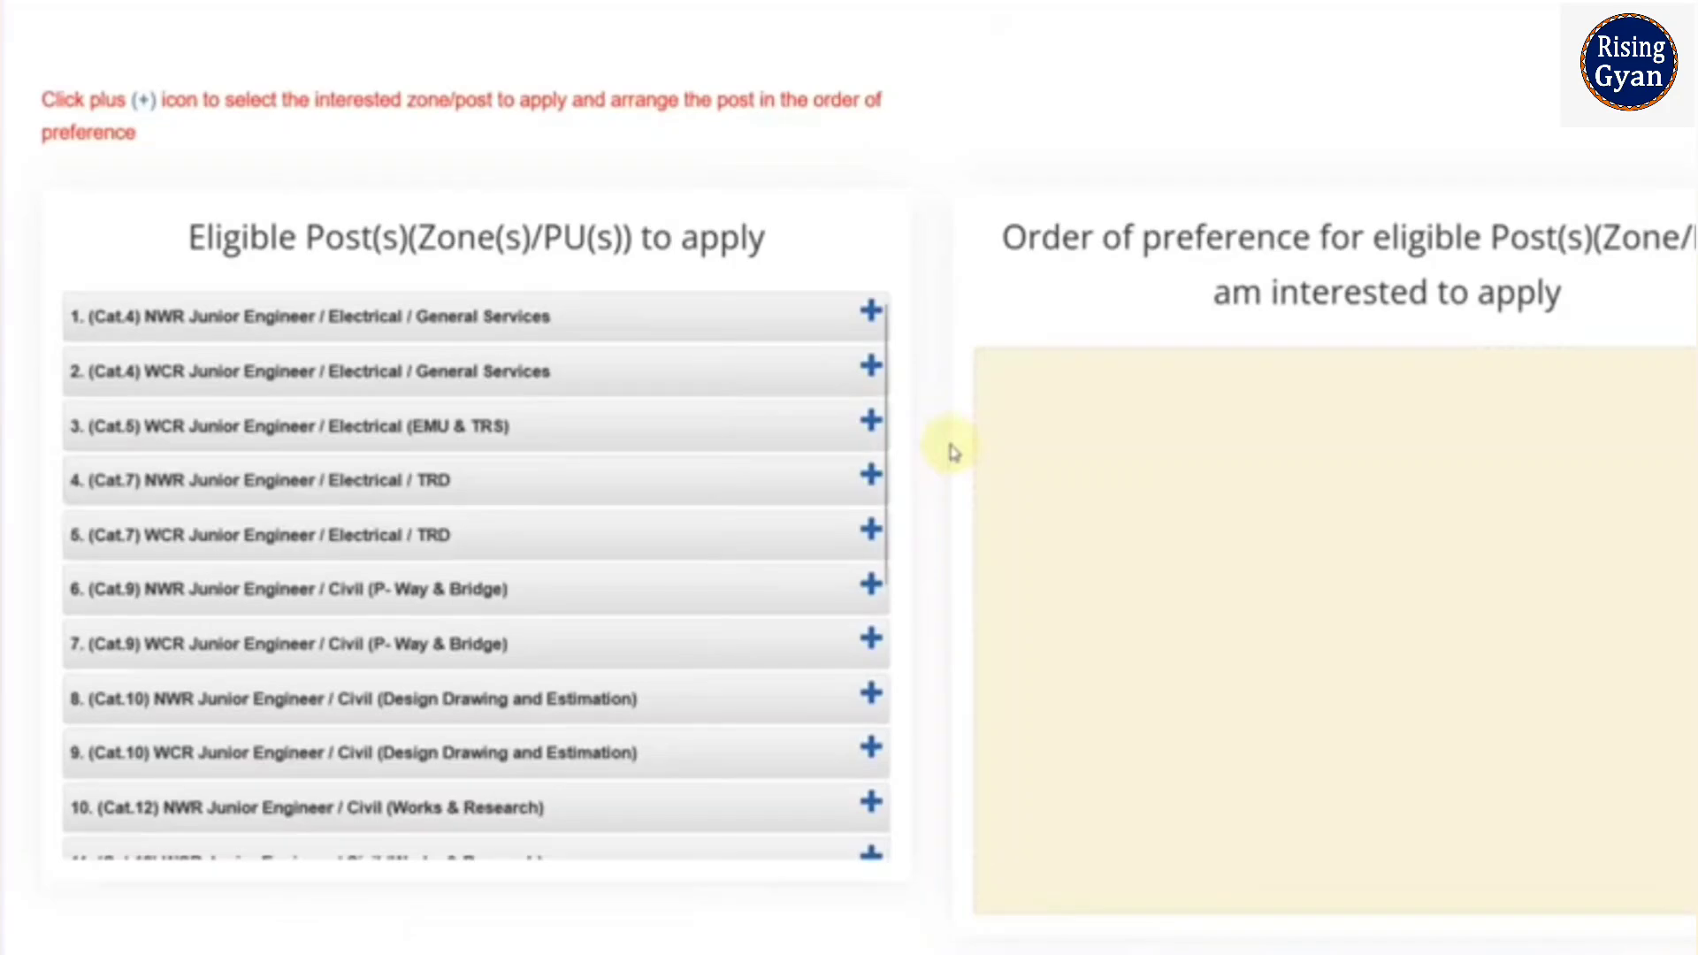
scroll(953, 452, "up", 3)
scroll(953, 452, "up", 2)
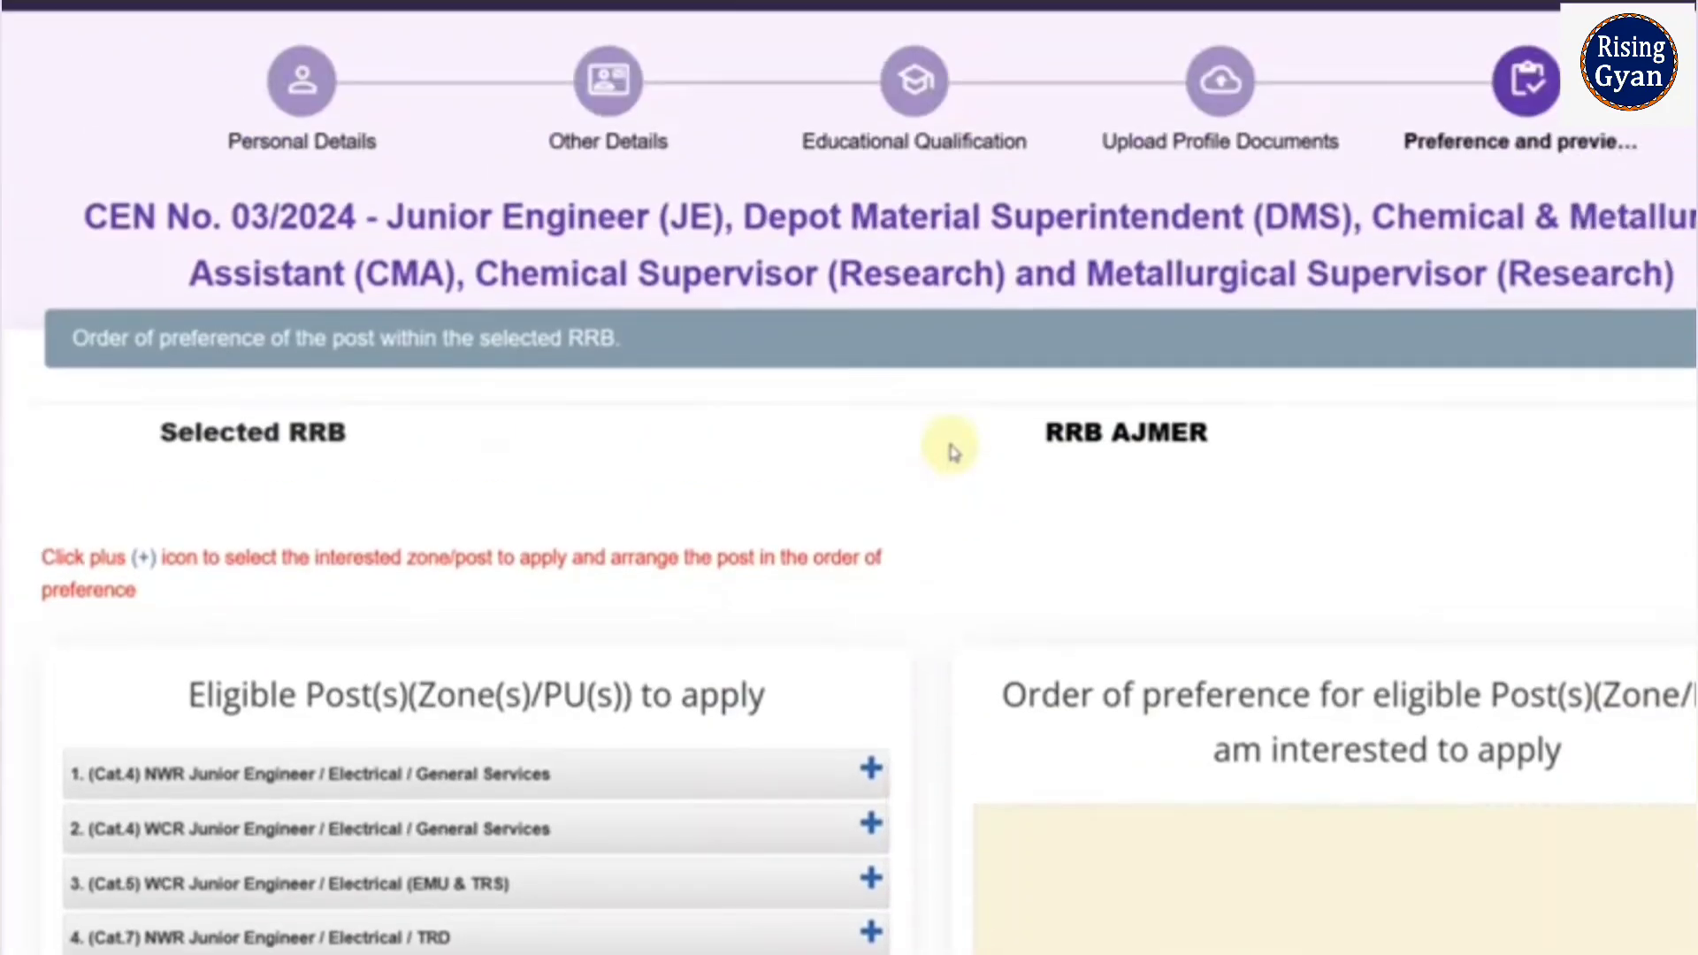
Step: Add NWR Civil (P-Way & Bridge), WCR Electrical / TRD and NWR Electrical / TRD as the first three post preferences
scroll(953, 452, "down", 5)
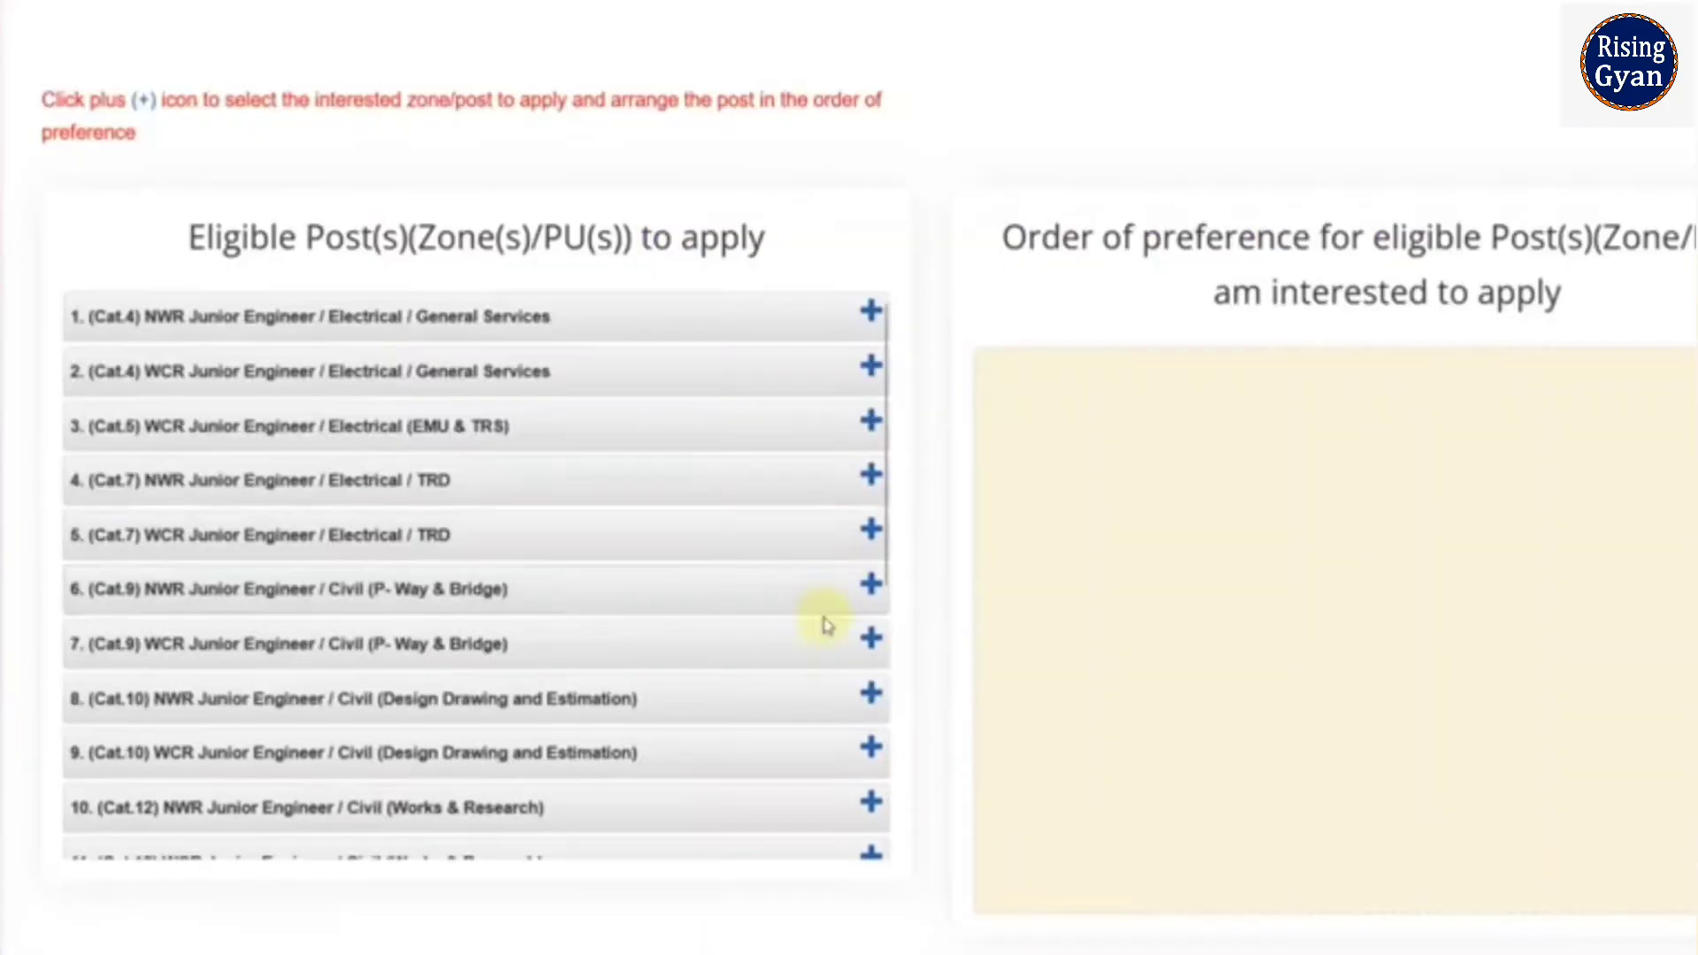
left_click(871, 586)
left_click(871, 531)
left_click(870, 477)
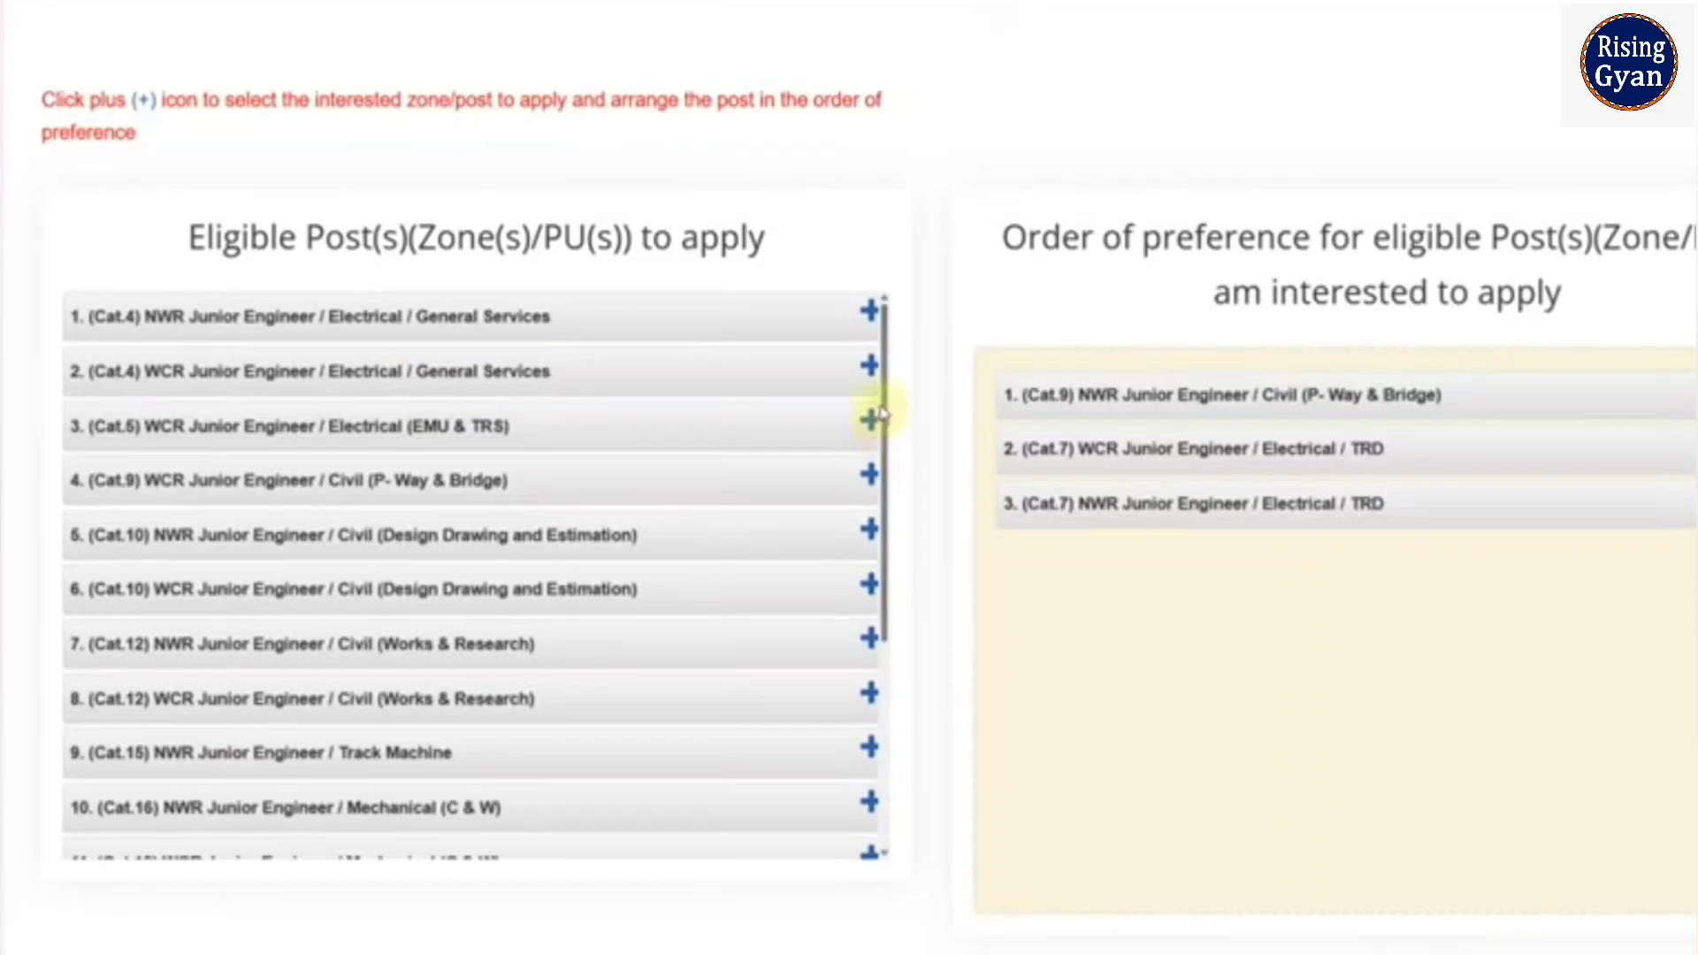
Step: Add WCR Electrical (EMU & TRS), WCR Electrical / General Services and NWR Electrical / General Services as preferences 4 to 6
left_click(870, 420)
left_click(871, 366)
left_click(870, 311)
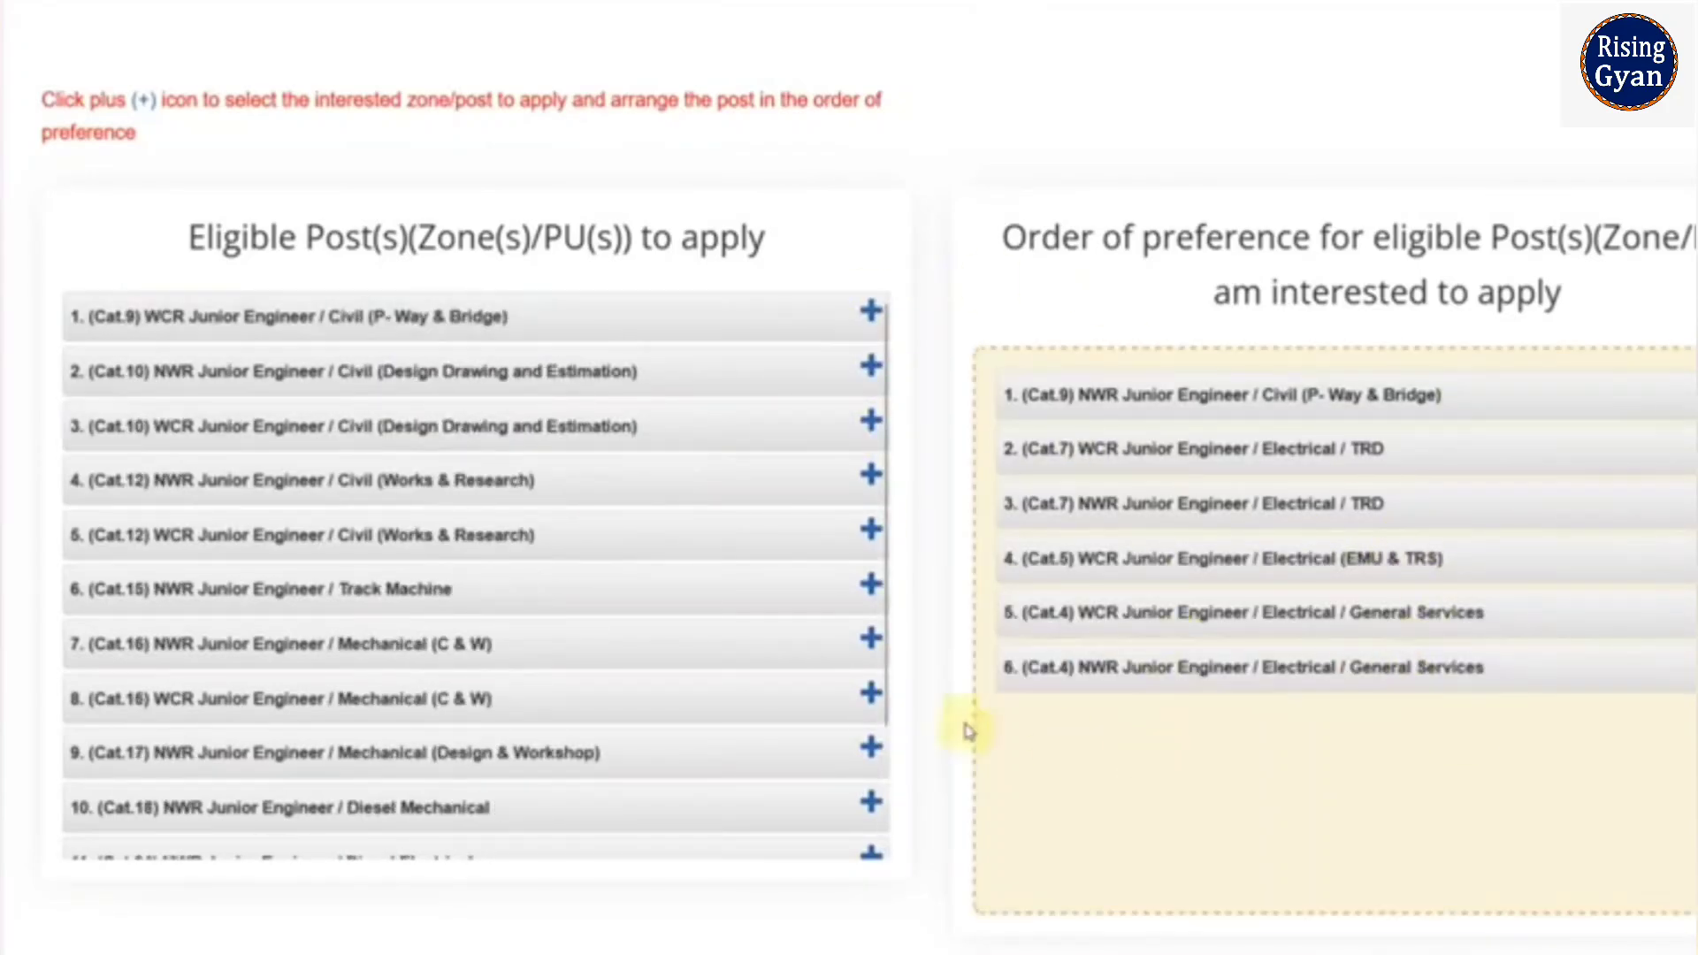
Step: Add NWR Diesel Electrical, Mechanical (Design & Workshop), Diesel Electrical (Workshop) and Depot Material Superintendent as preferences 7 to 10
scroll(836, 698, "down", 2)
left_click(871, 716)
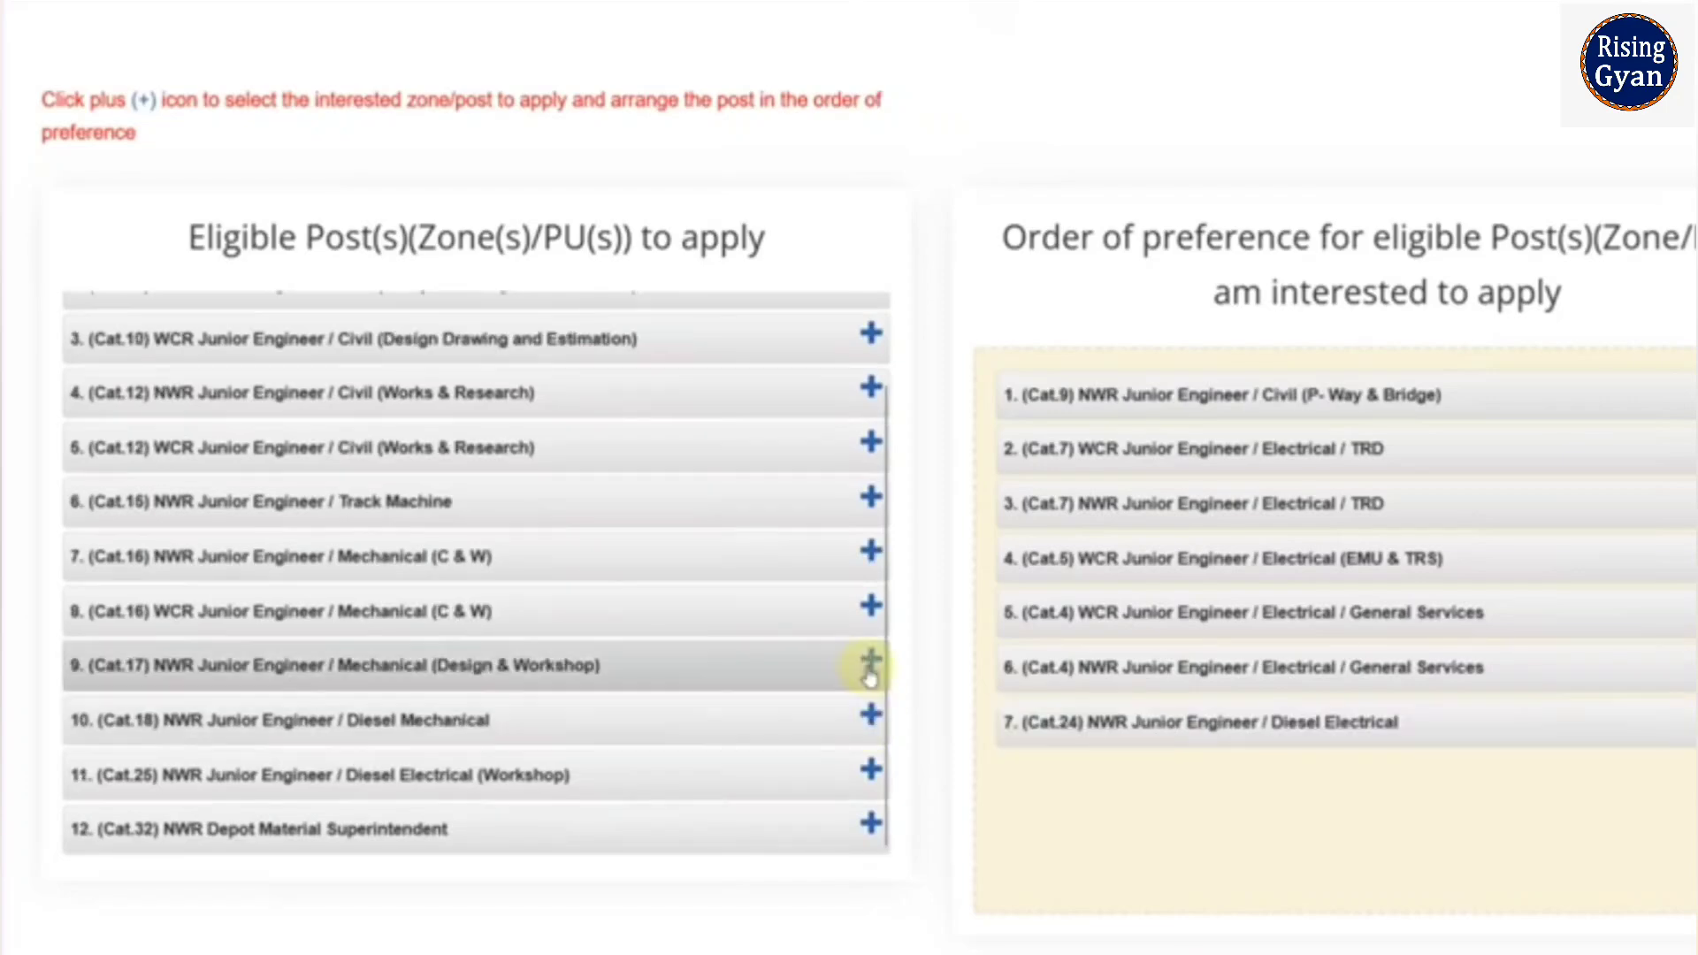
left_click(871, 665)
left_click(871, 767)
left_click(870, 804)
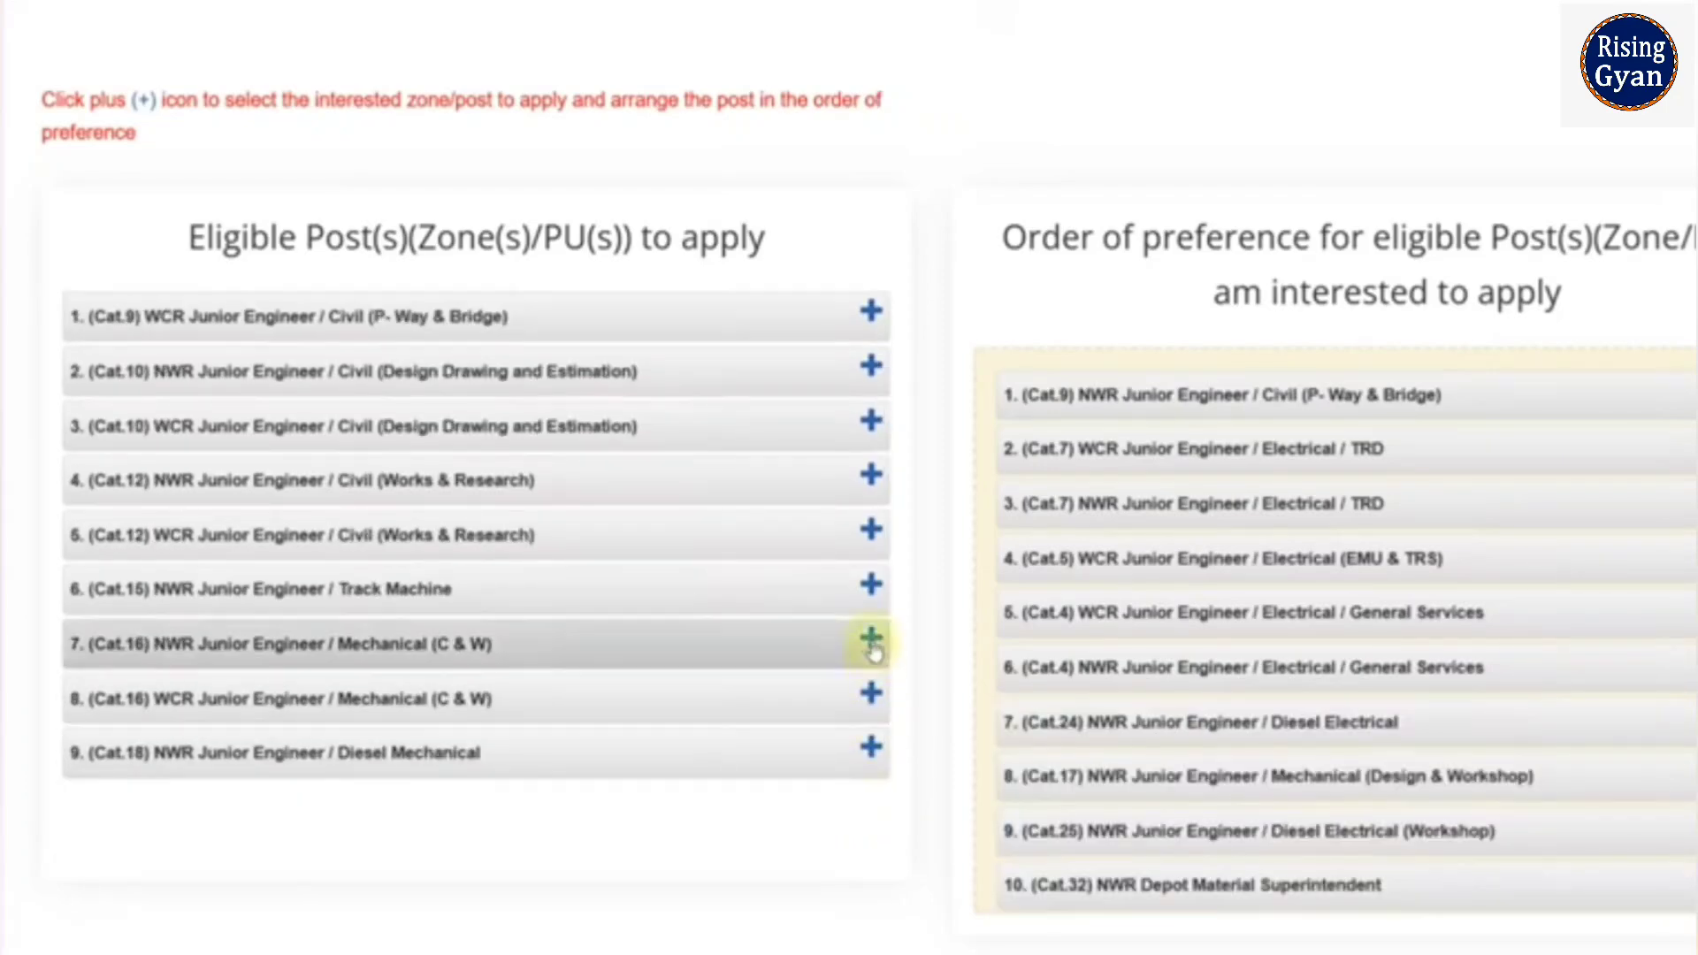
Step: Add the WCR and NWR Civil (Works & Research), WCR and NWR Civil (Design Drawing and Estimation) and NWR Mechanical (C & W) posts as preferences 11 to 15
left_click(872, 534)
left_click(872, 480)
left_click(873, 426)
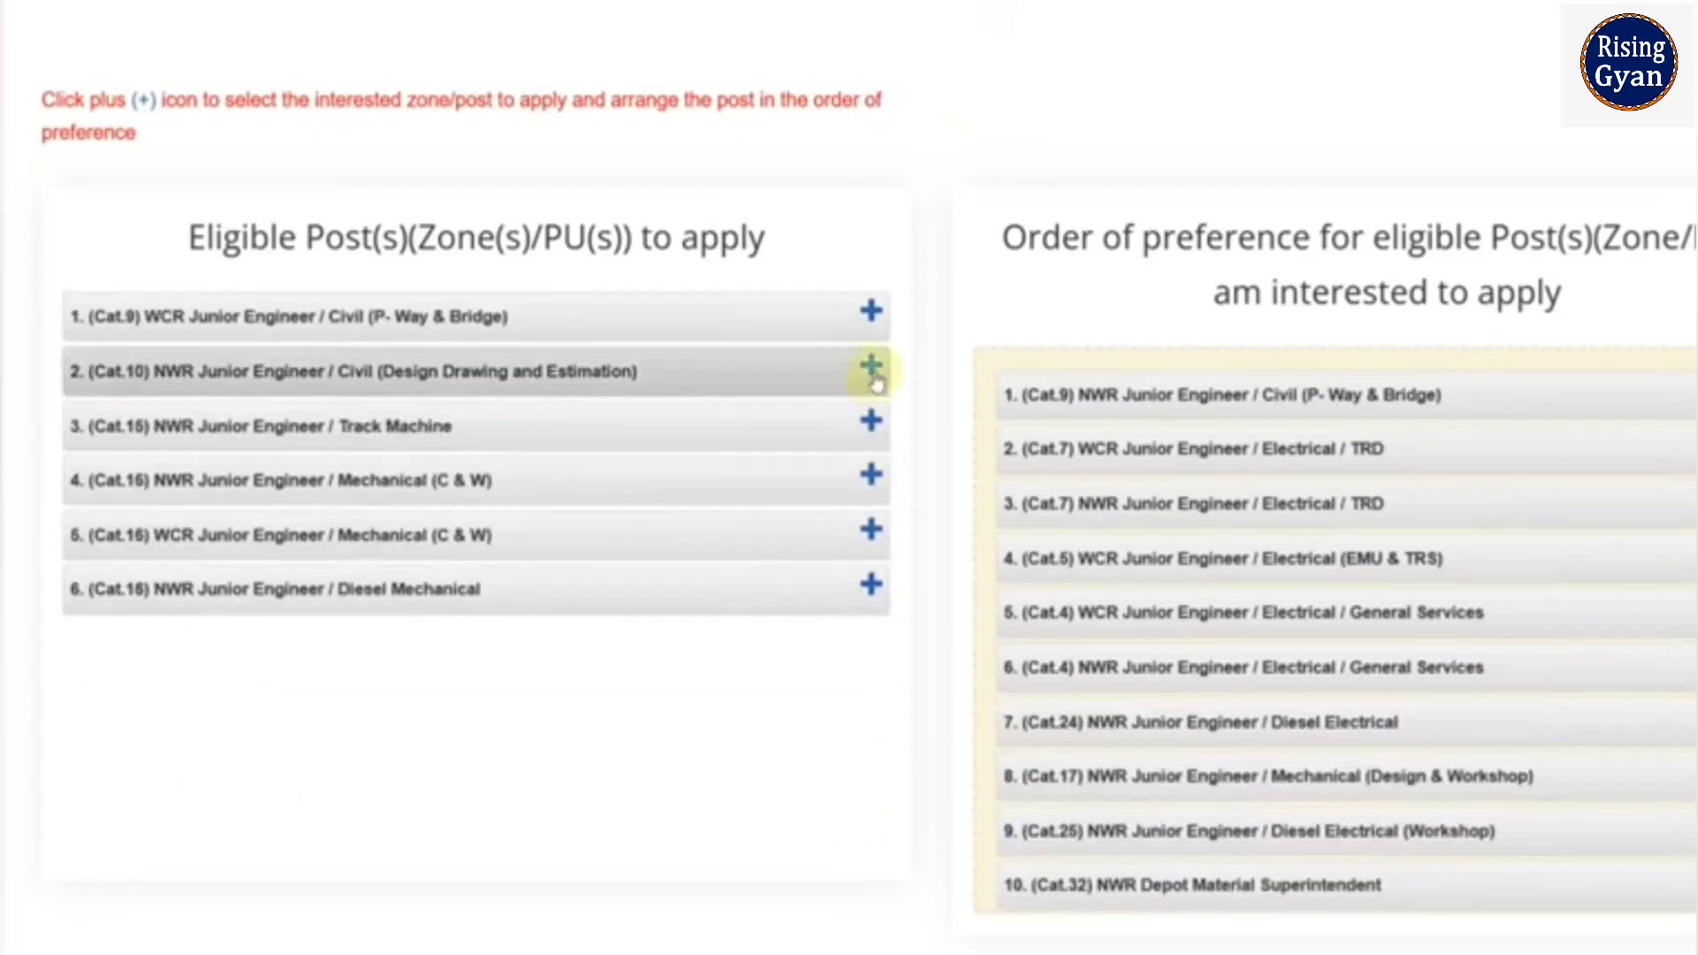
left_click(872, 371)
left_click(871, 426)
scroll(1416, 131, "down", 5)
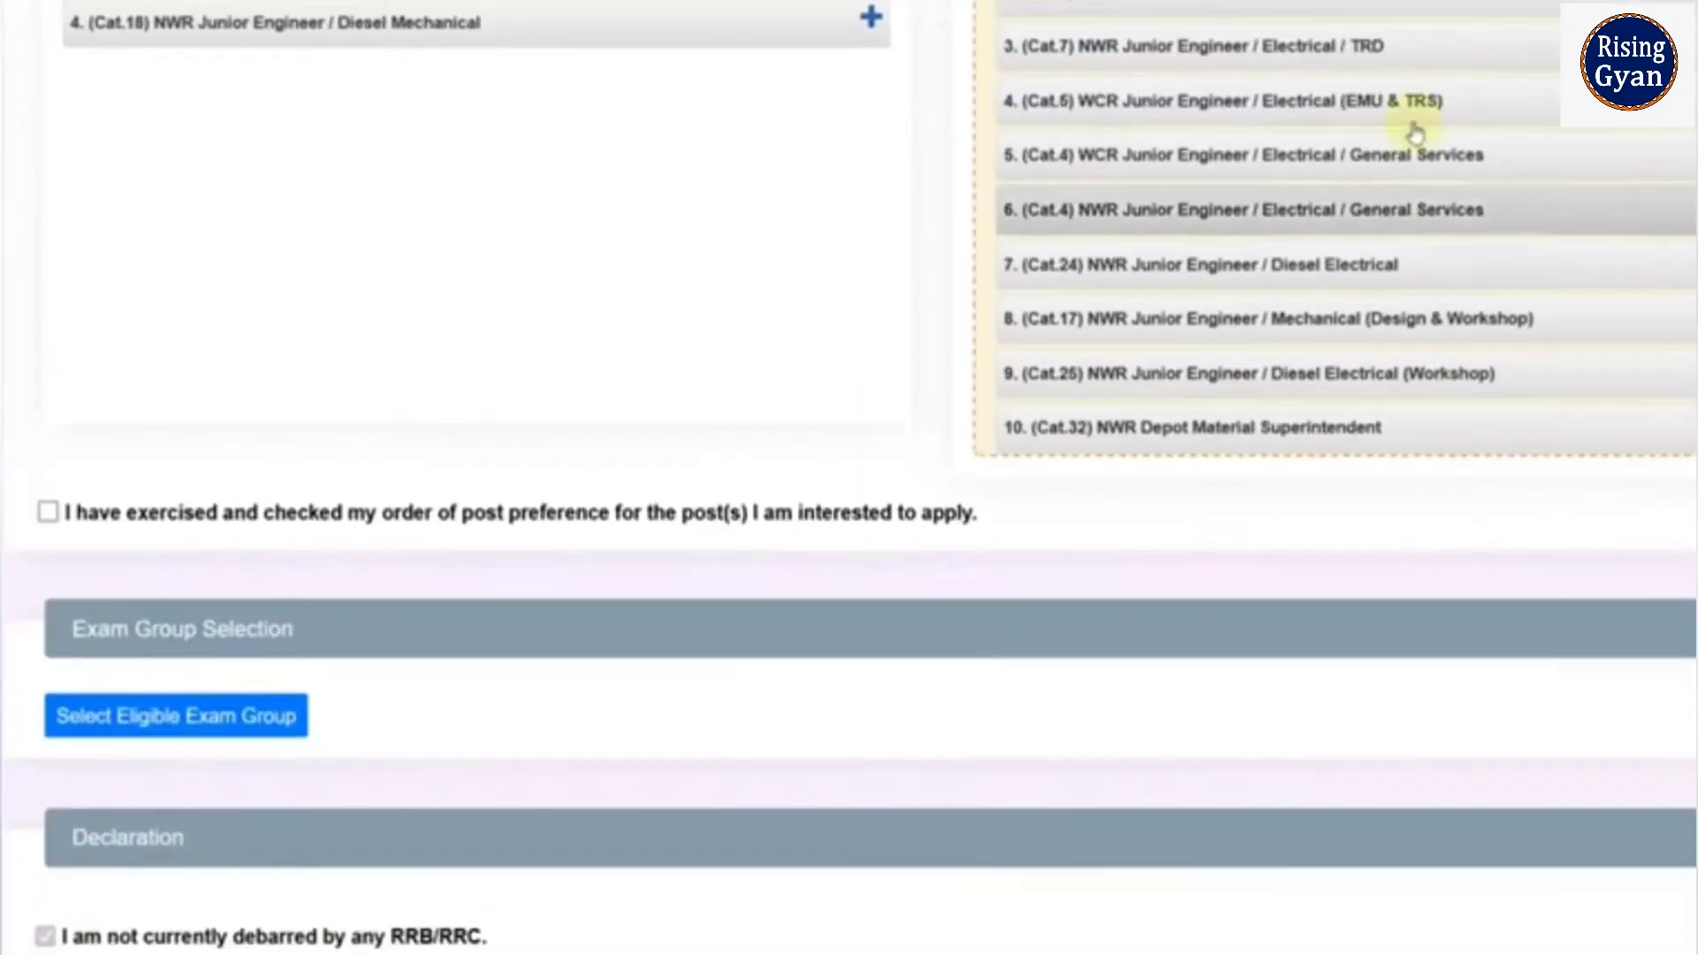
Step: Review the completed preference list and tick the statement that the order of post preference has been exercised and checked
scroll(1380, 253, "down", 3)
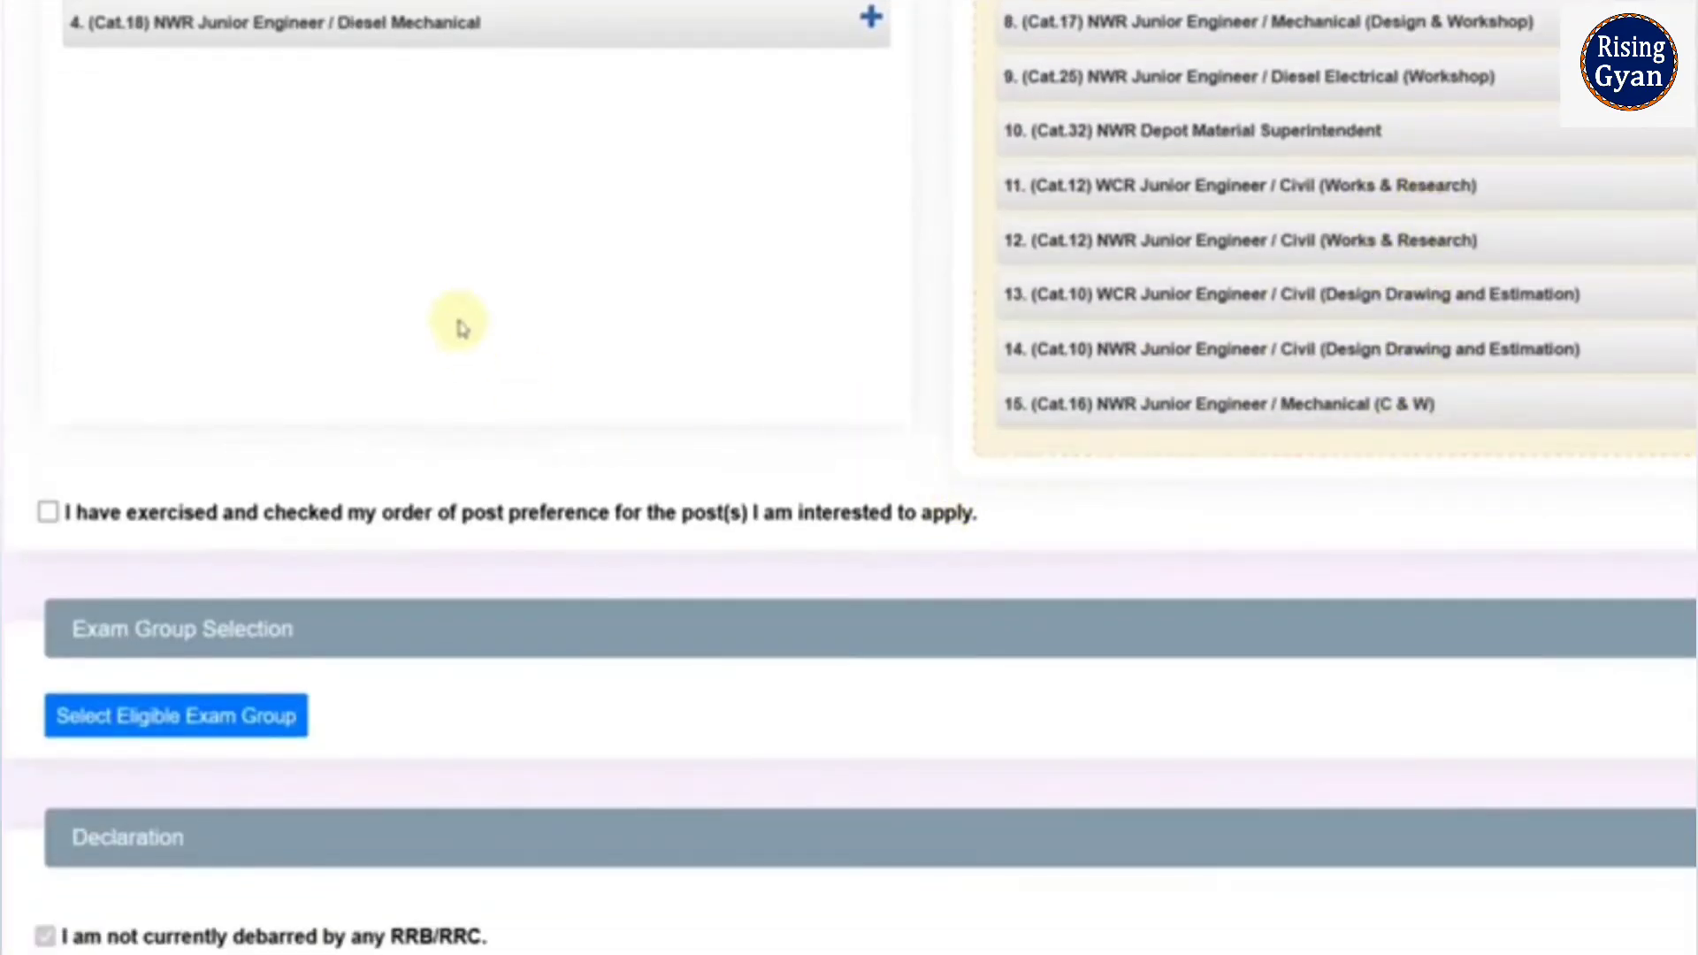
scroll(460, 326, "down", 3)
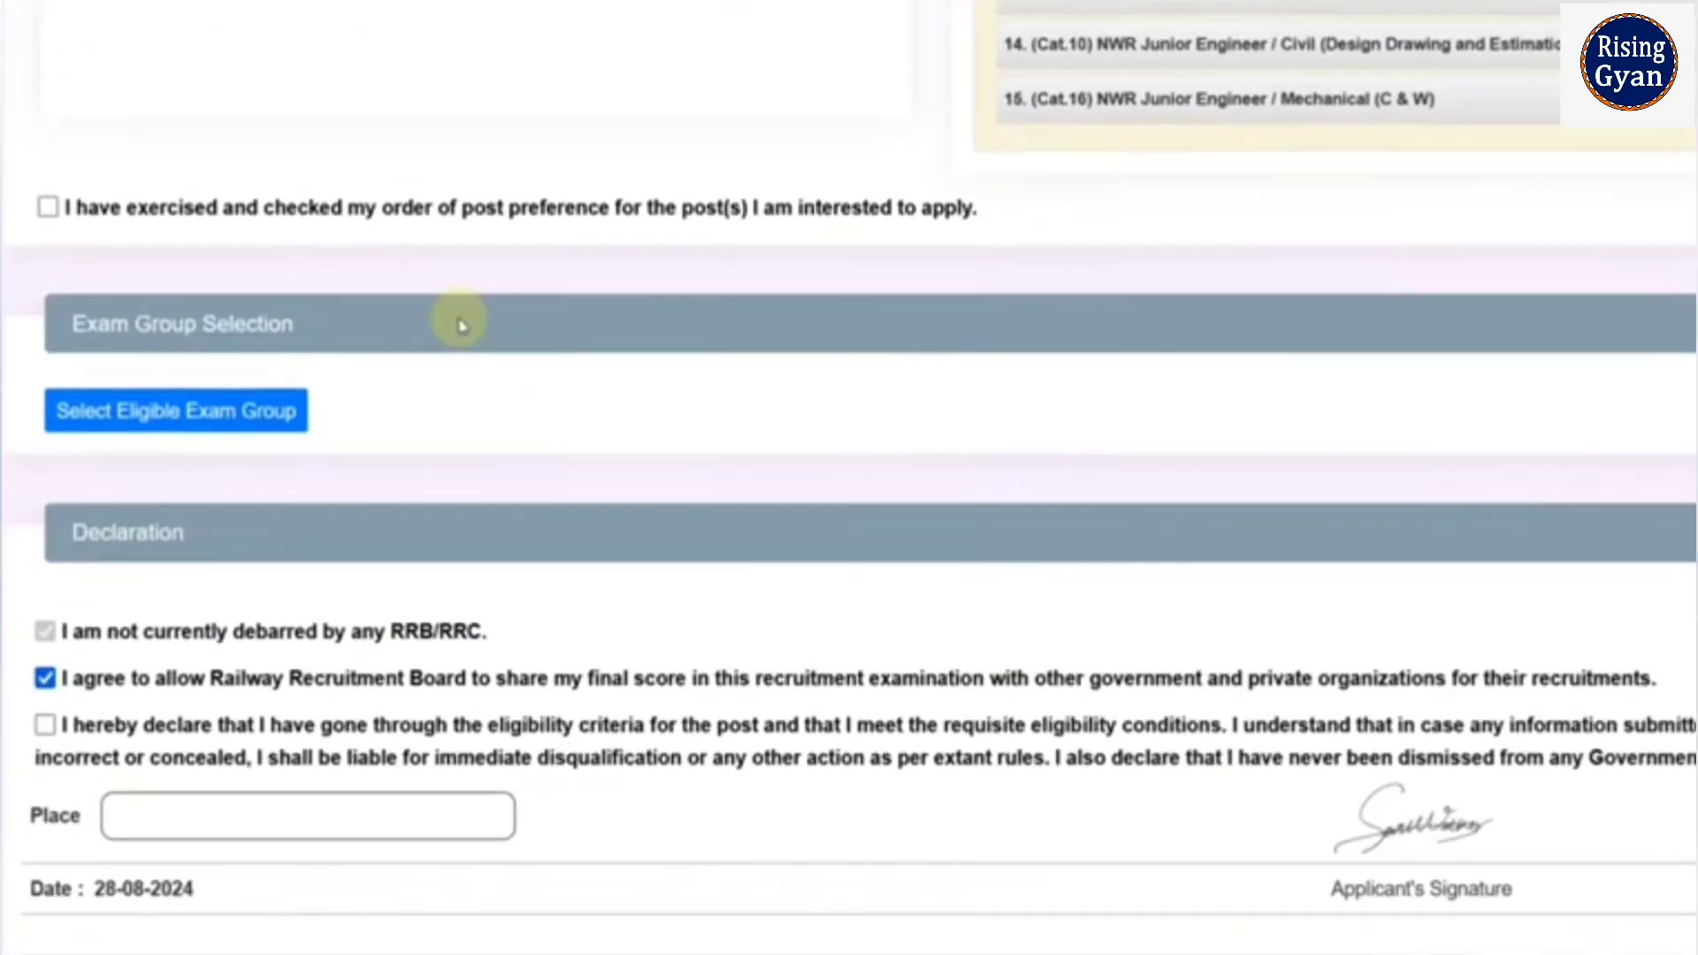
left_click(47, 207)
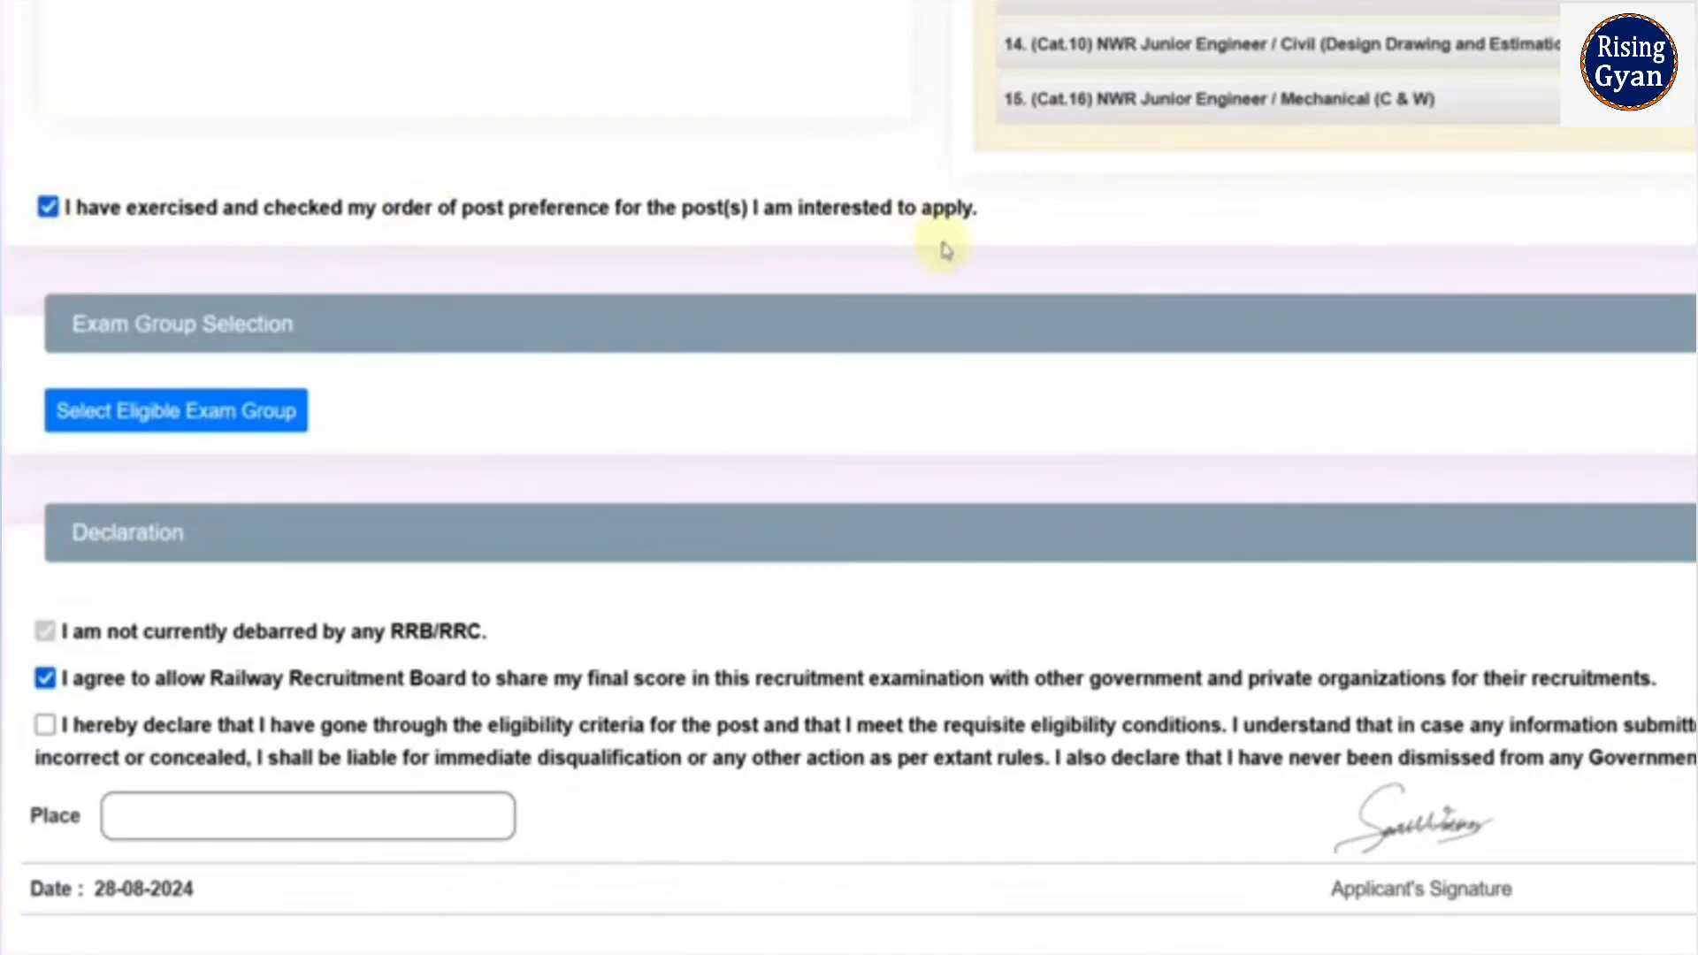
Step: Select Civil and Allied Engineering as the exam group and agree to the exam group information notice
left_click(247, 427)
left_click(247, 434)
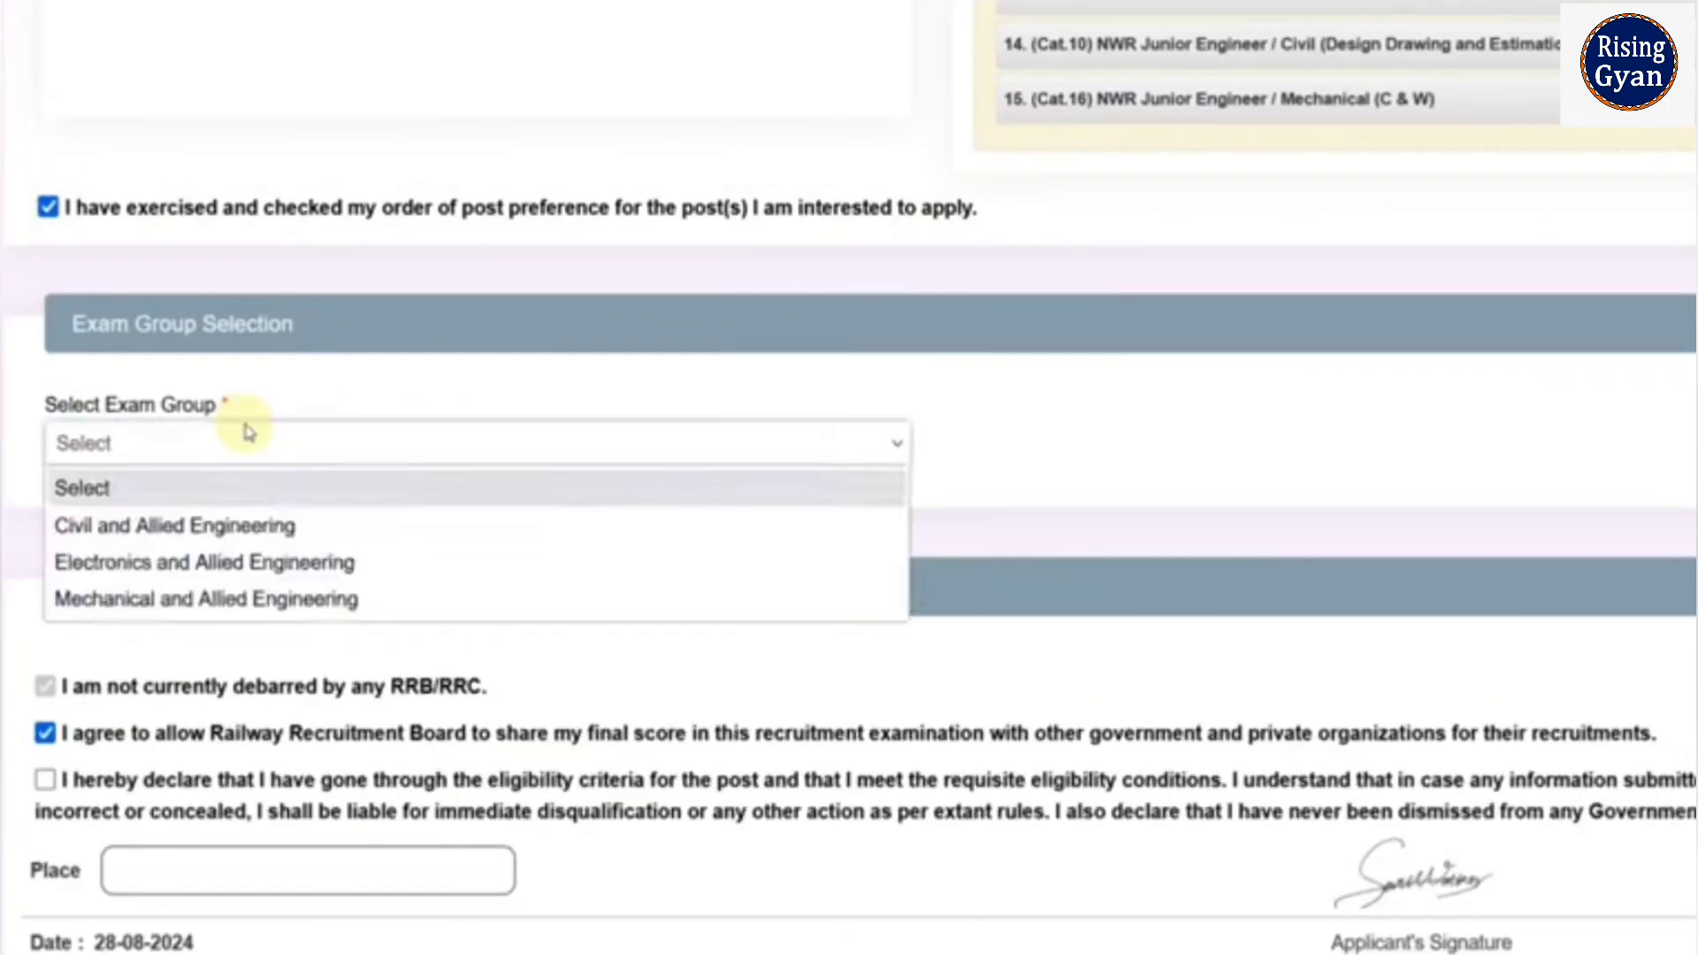
left_click(266, 526)
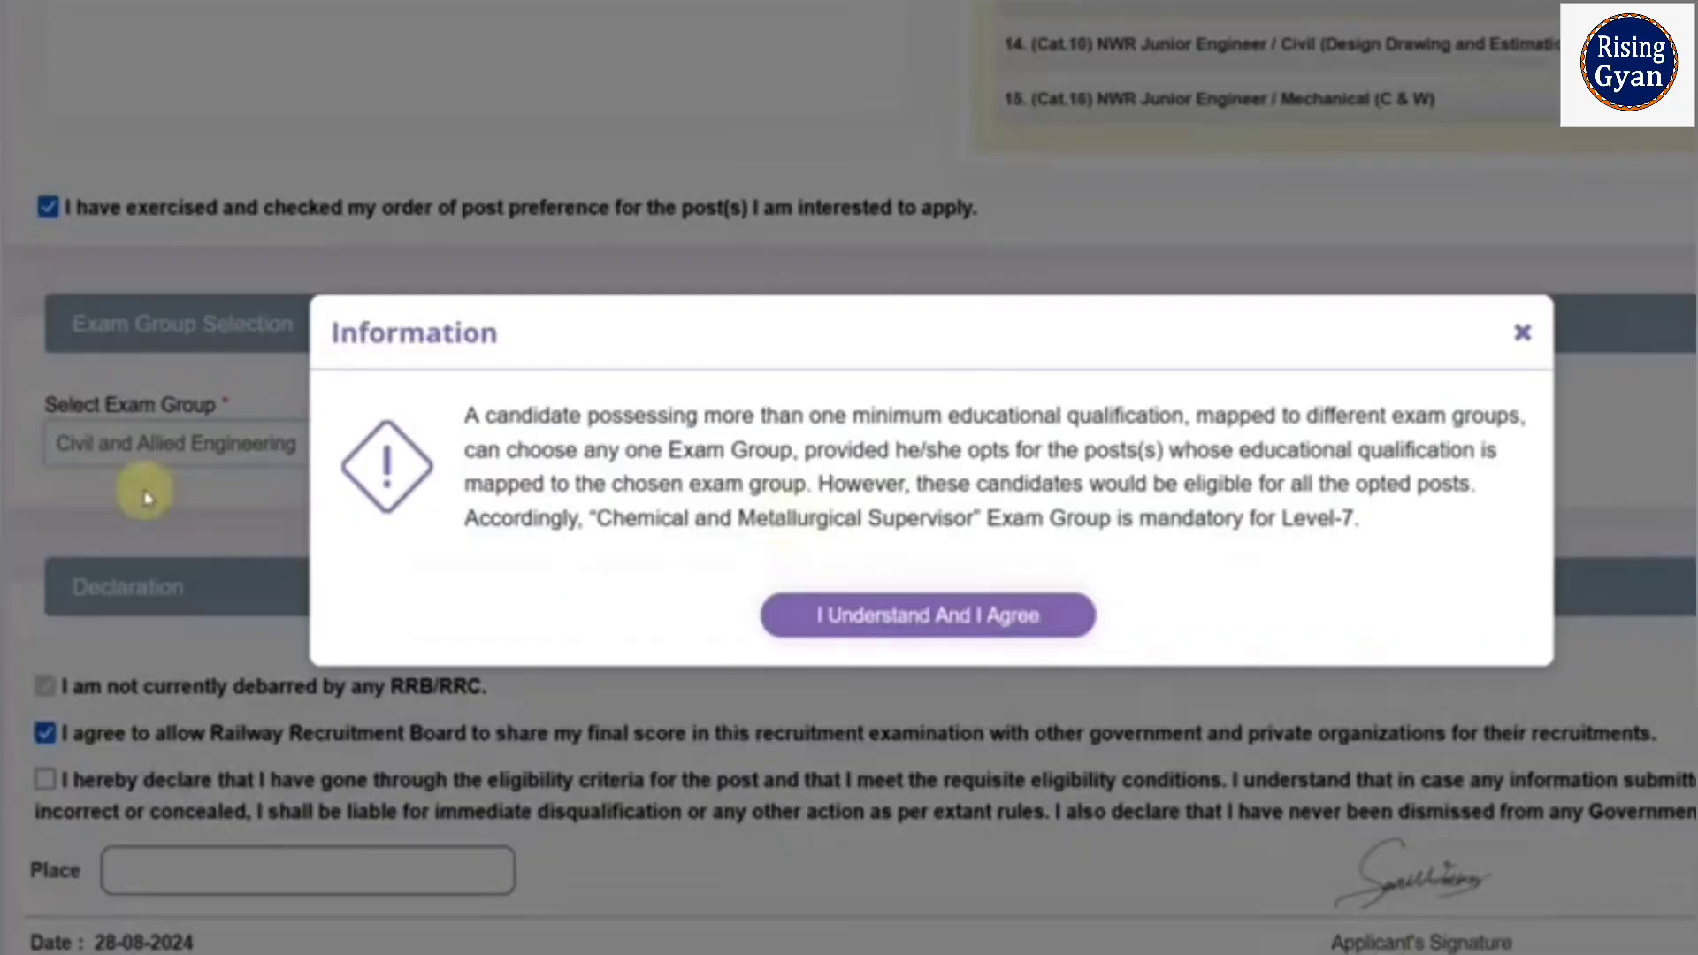
left_click(895, 615)
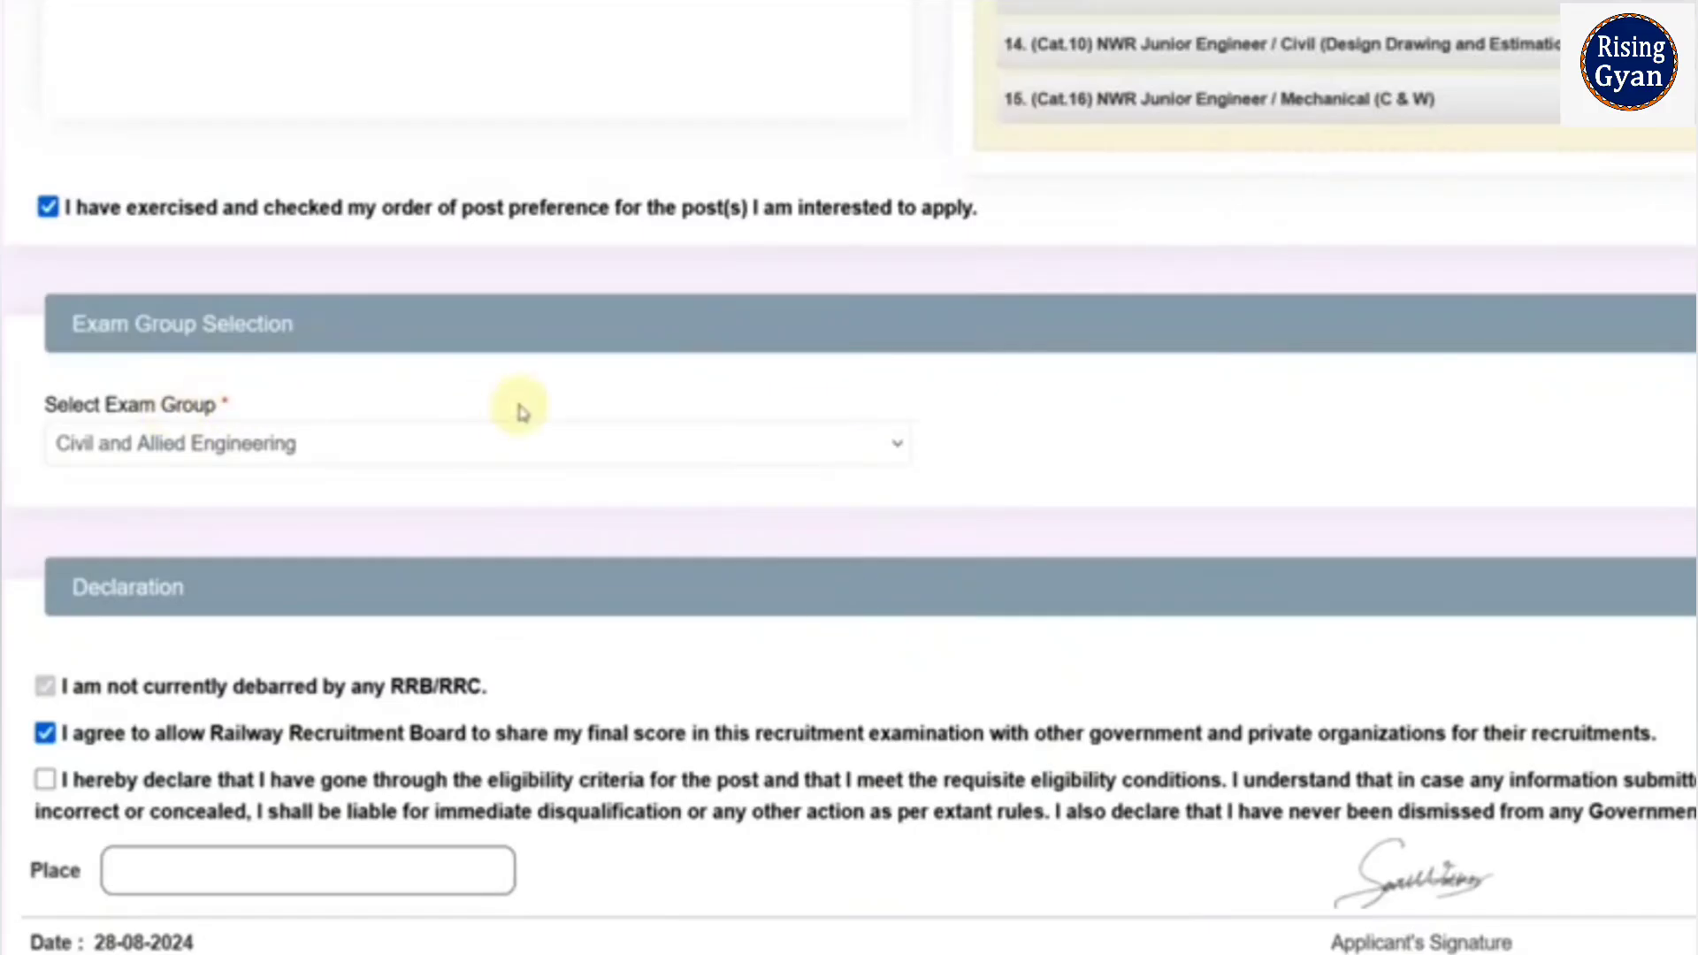
Step: Choose SBIePay as the gateway for paying the CEN No. 03/2024 application fee
scroll(522, 411, "down", 3)
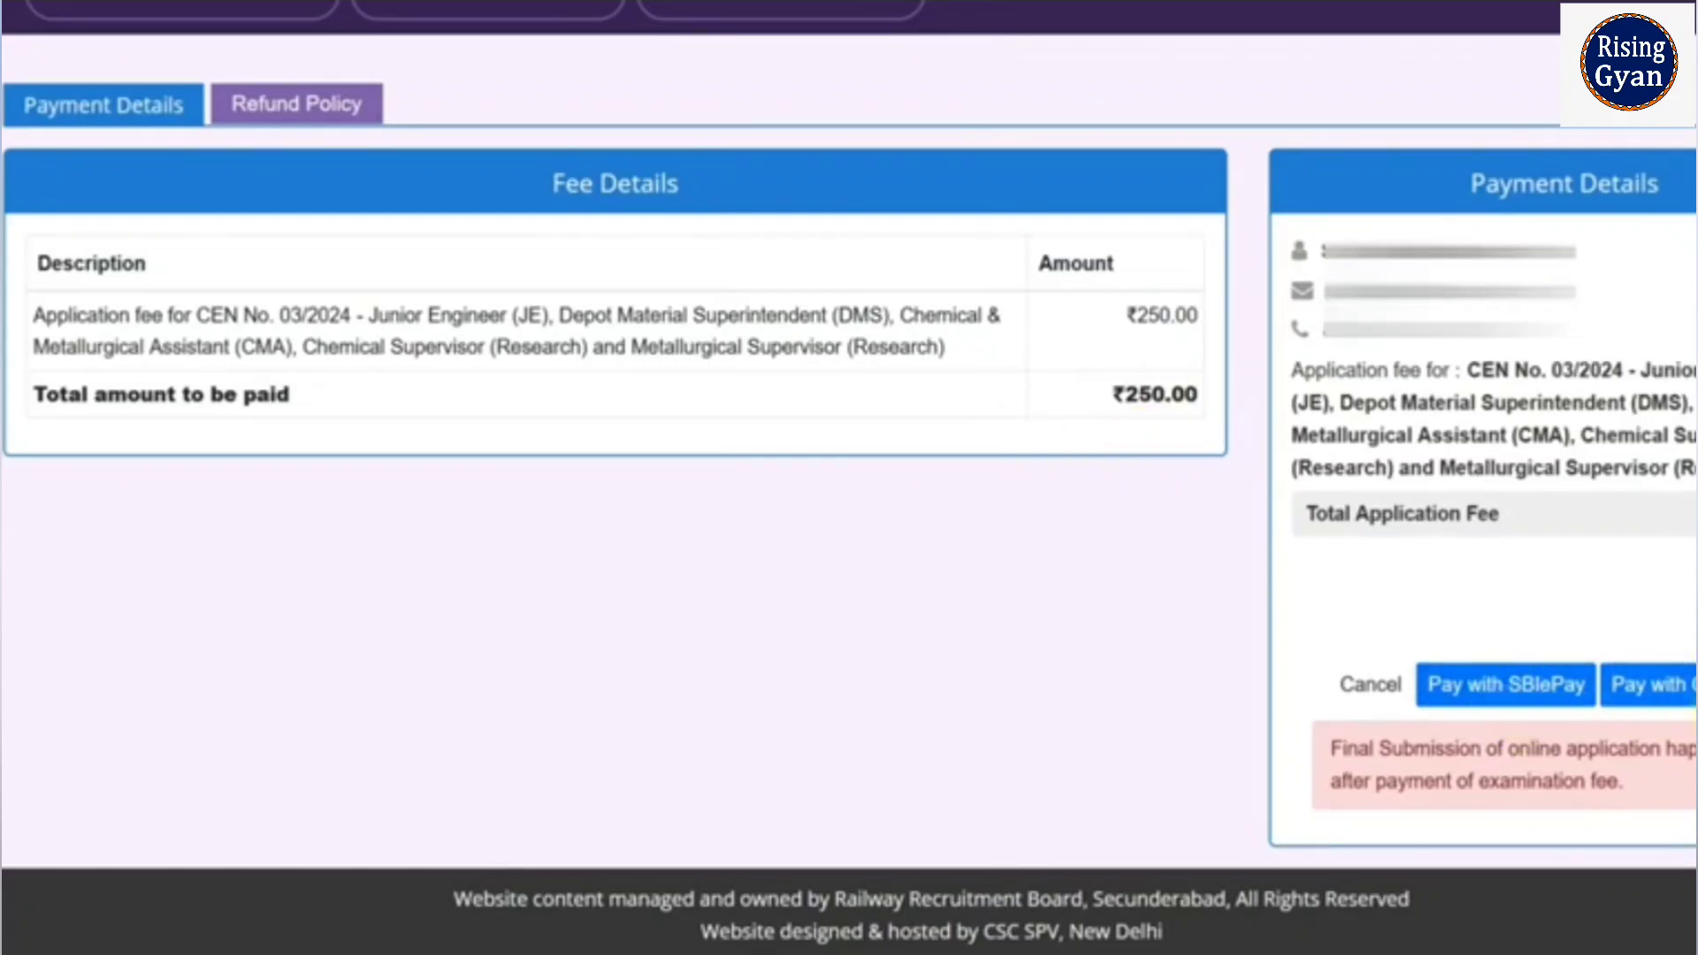
left_click(1570, 706)
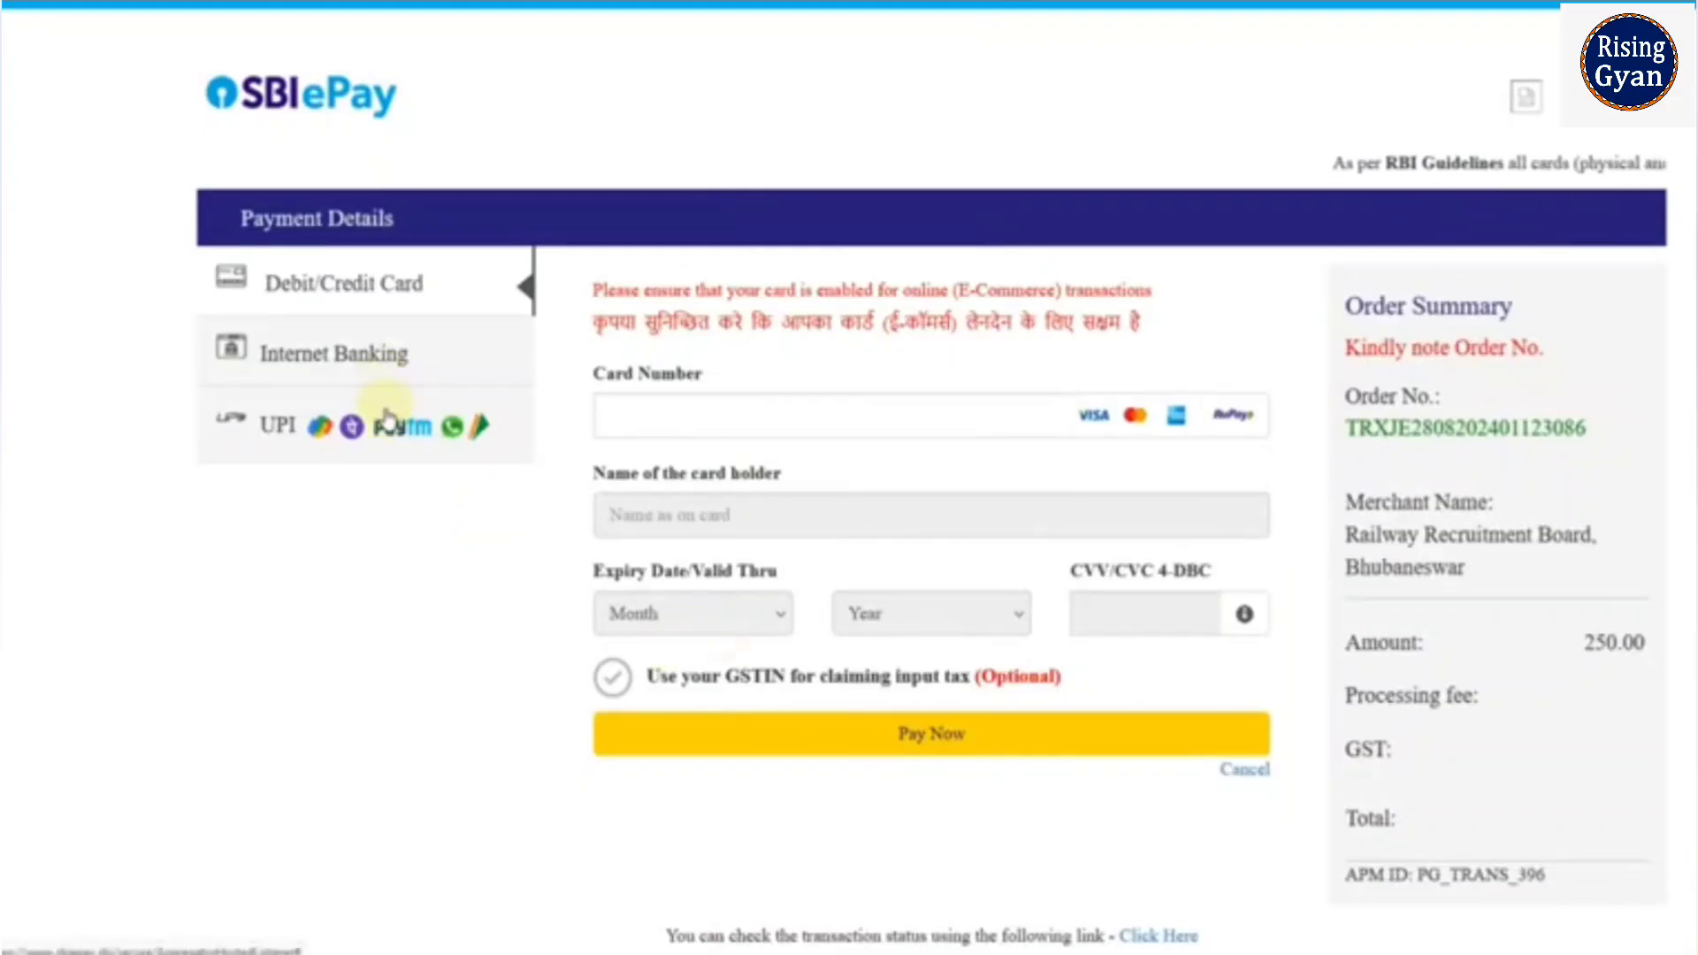
Step: Examine the UPI and Internet Banking payment methods for the application fee, including the UPI QR option
left_click(408, 443)
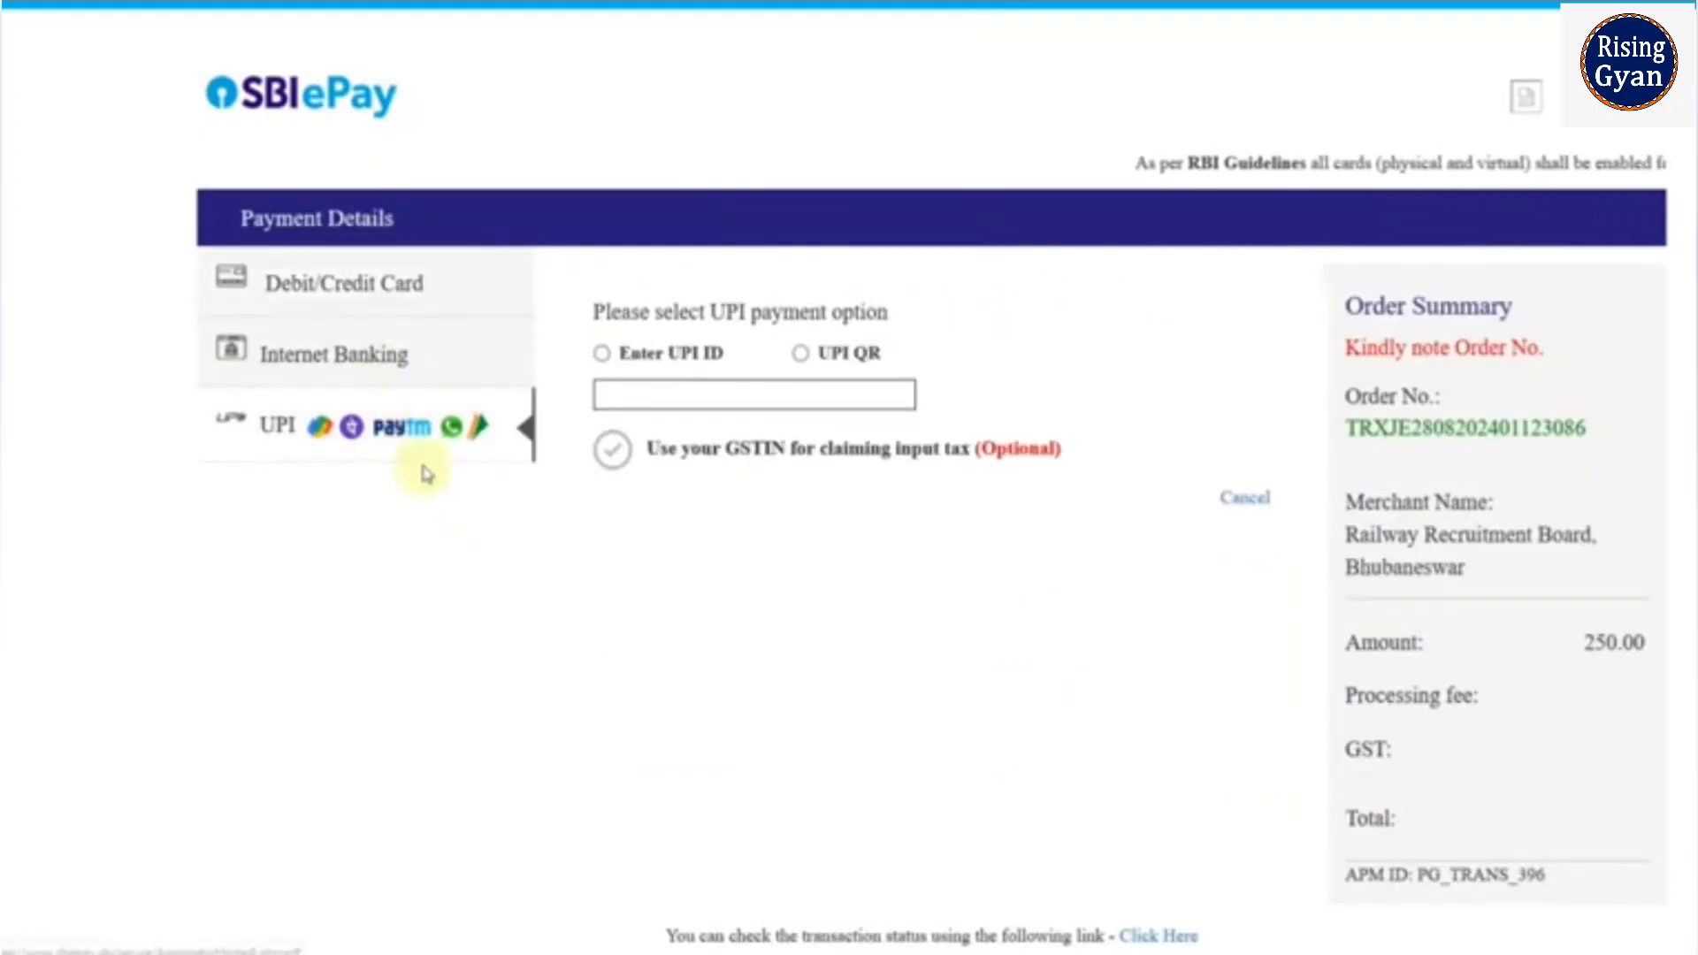
left_click(800, 356)
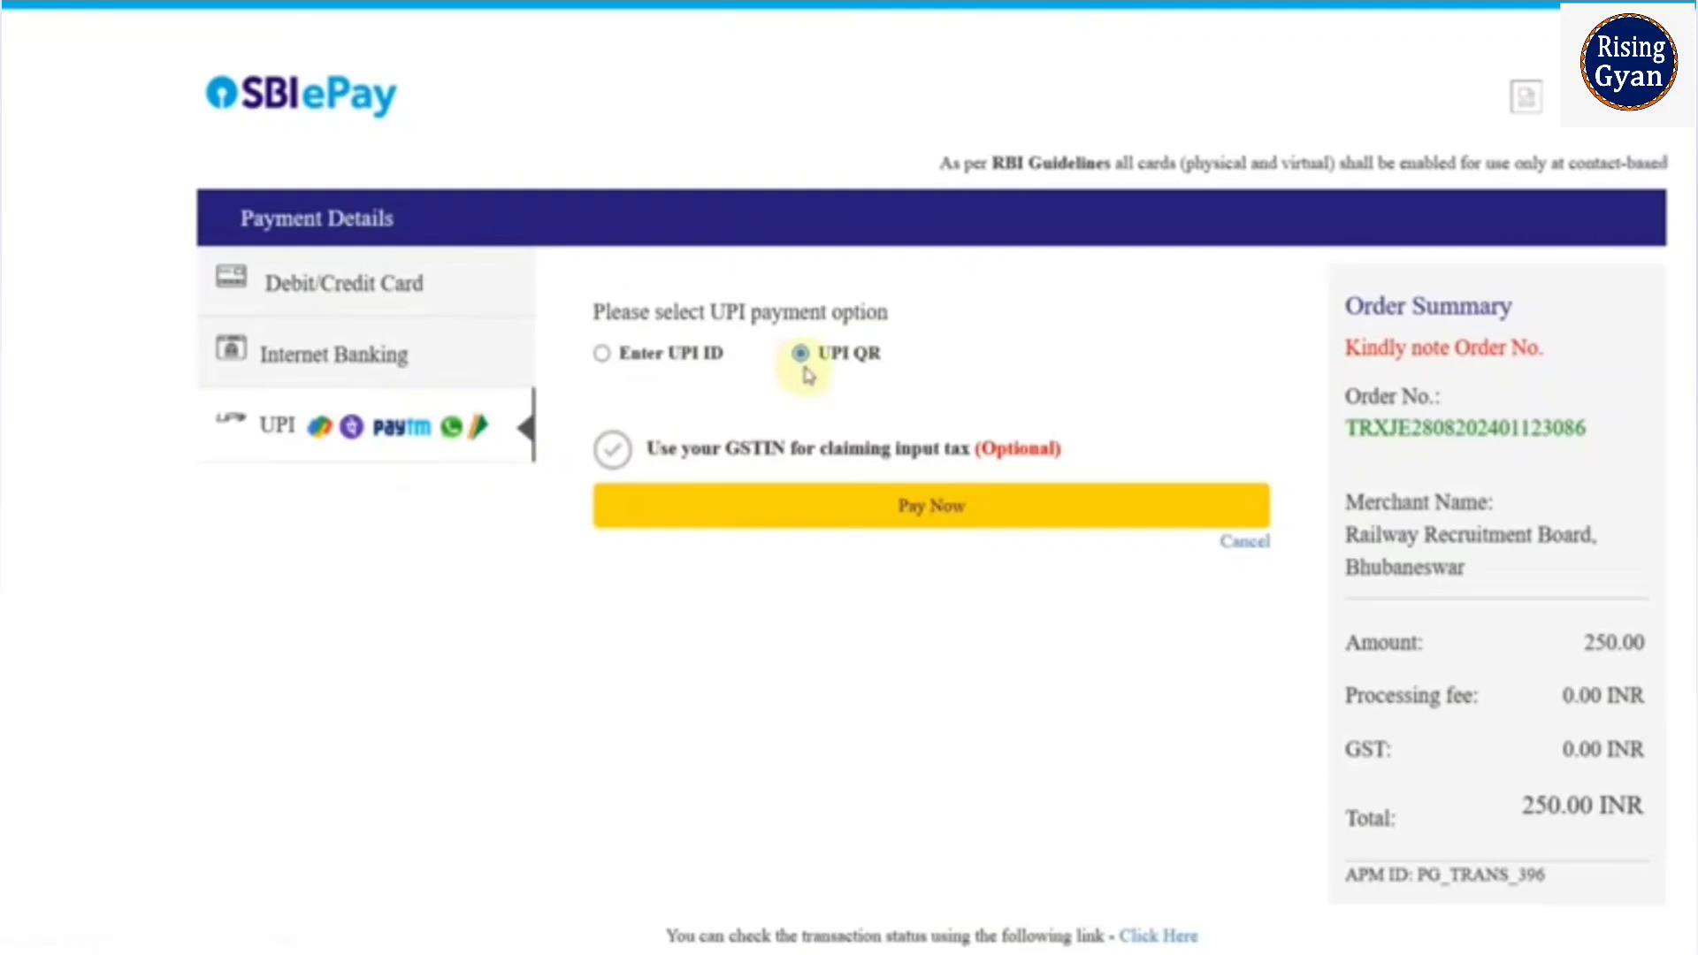
left_click(419, 363)
scroll(1015, 412, "down", 1)
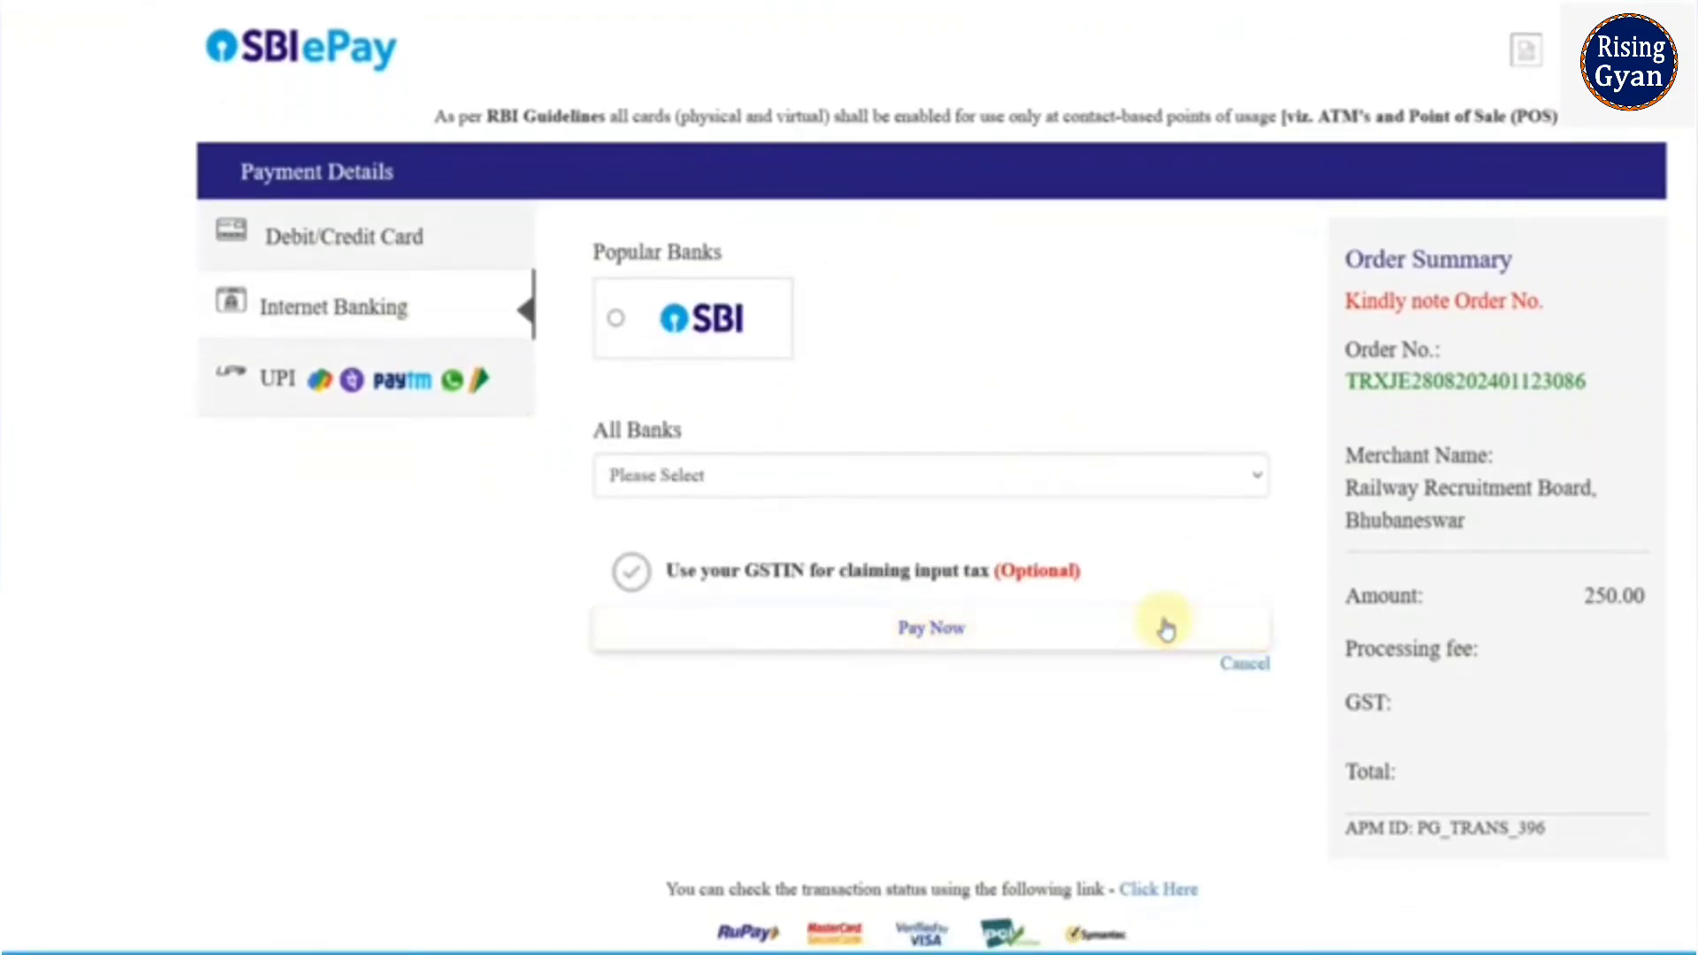
left_click(1167, 625)
scroll(1167, 611, "up", 1)
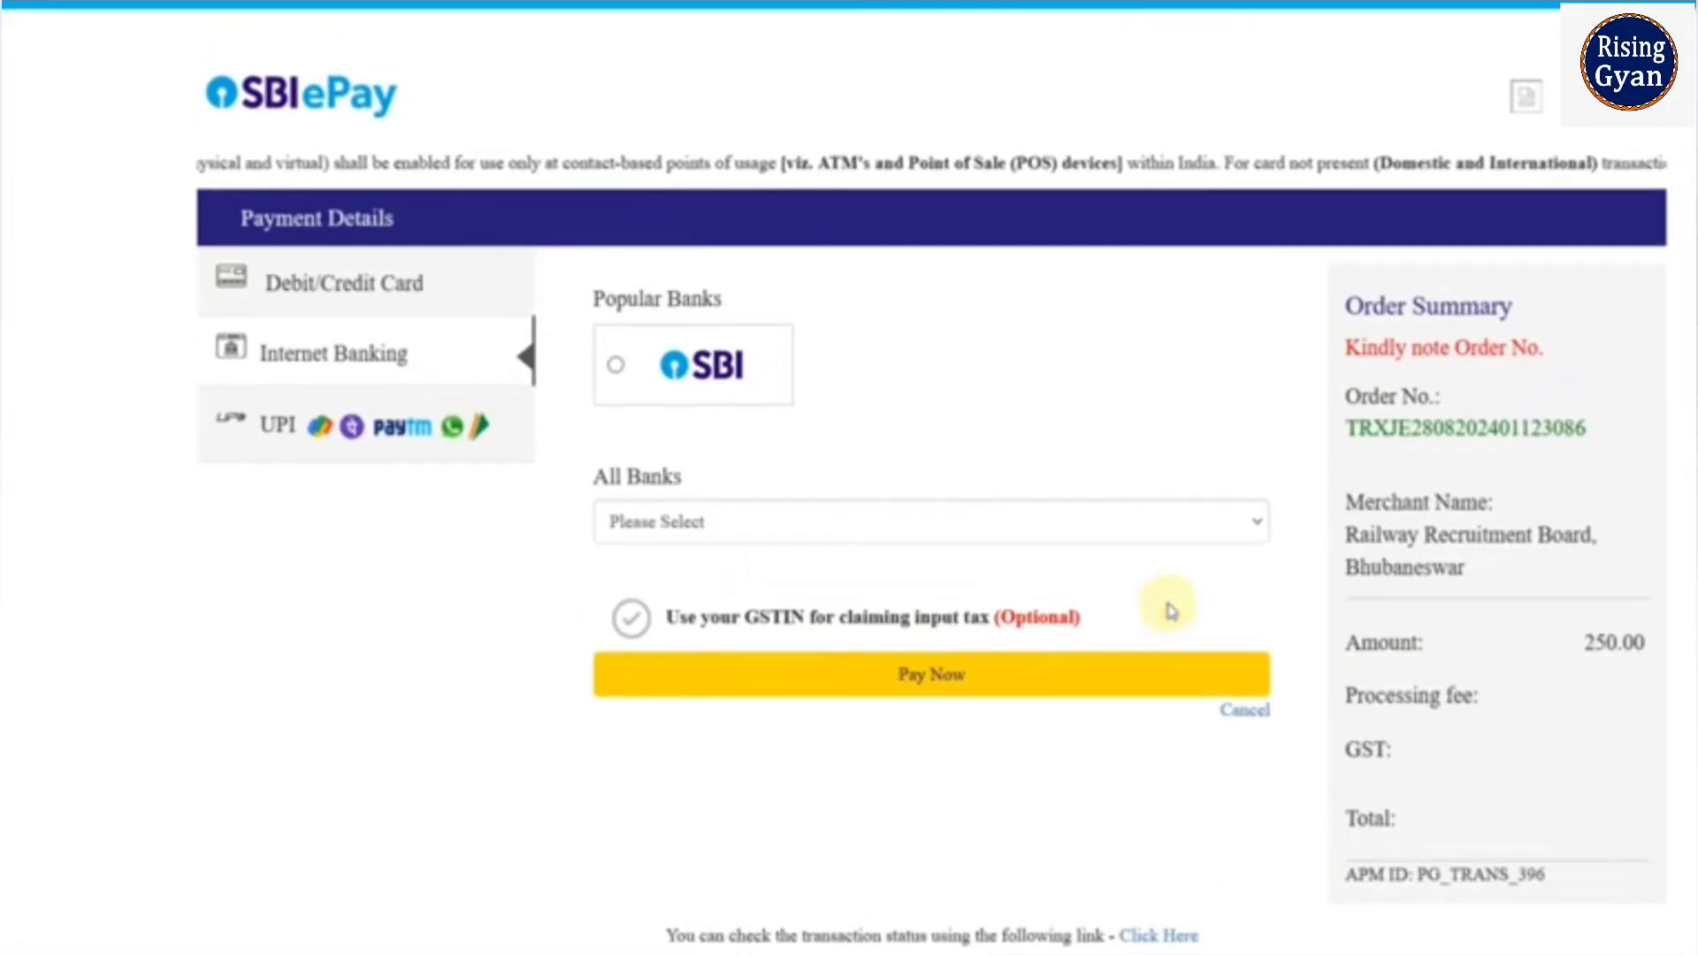
left_click(495, 427)
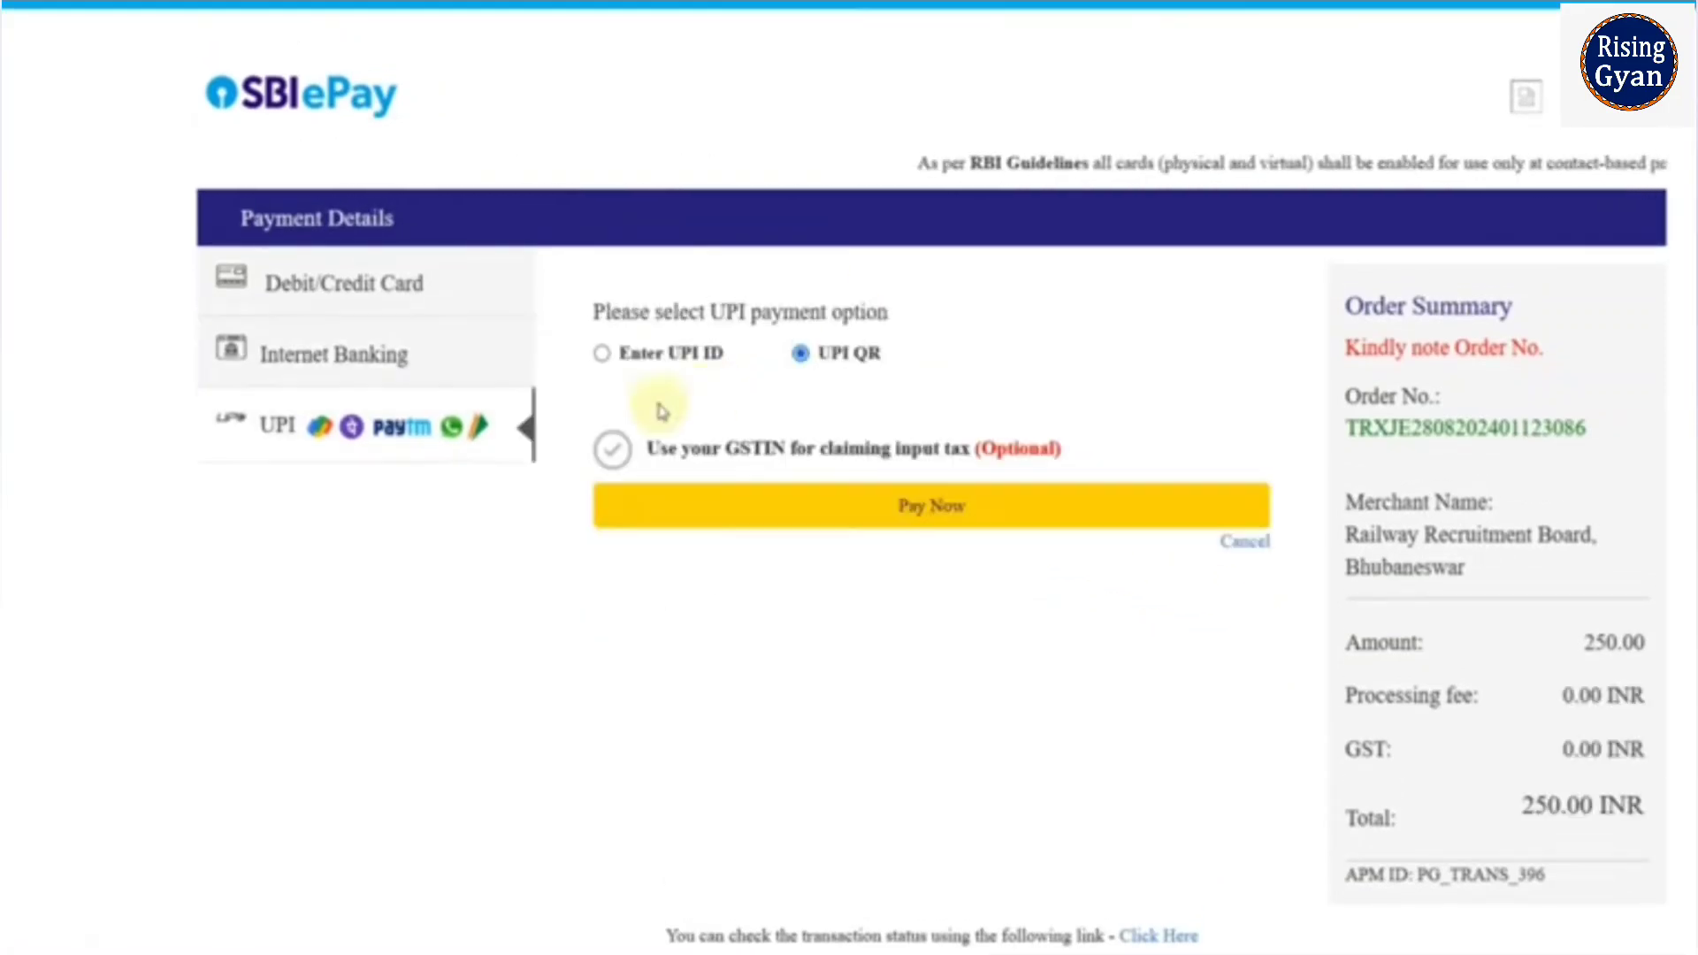
left_click(417, 366)
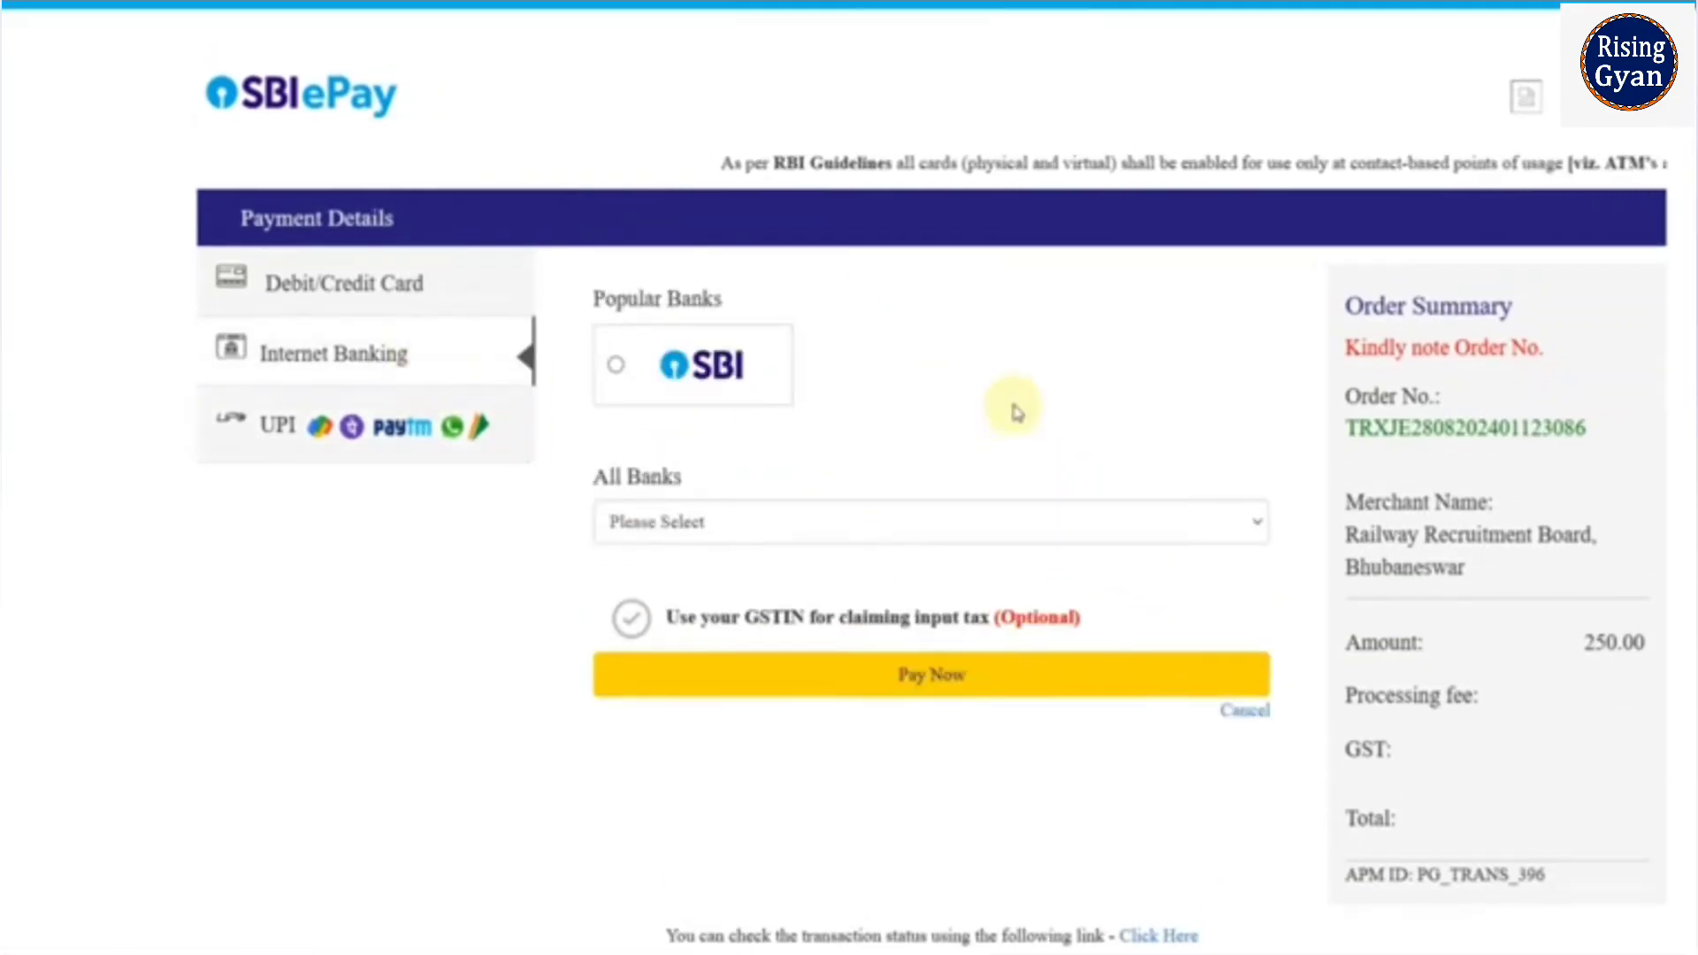
scroll(1017, 411, "down", 1)
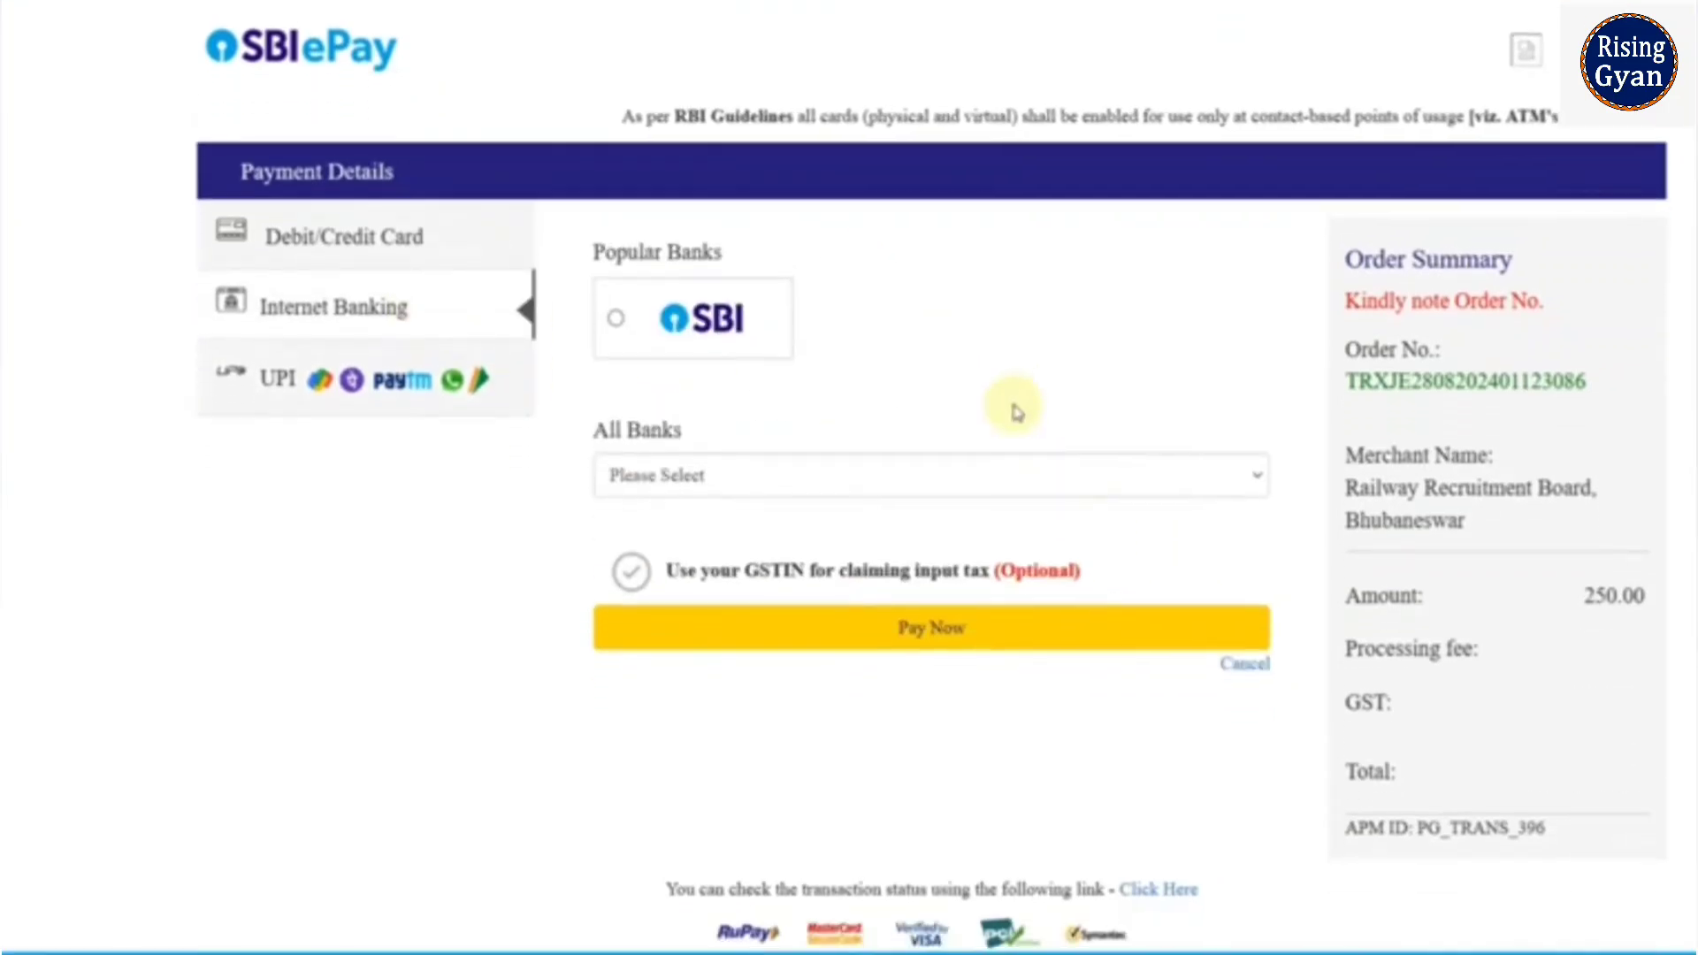
left_click(1165, 628)
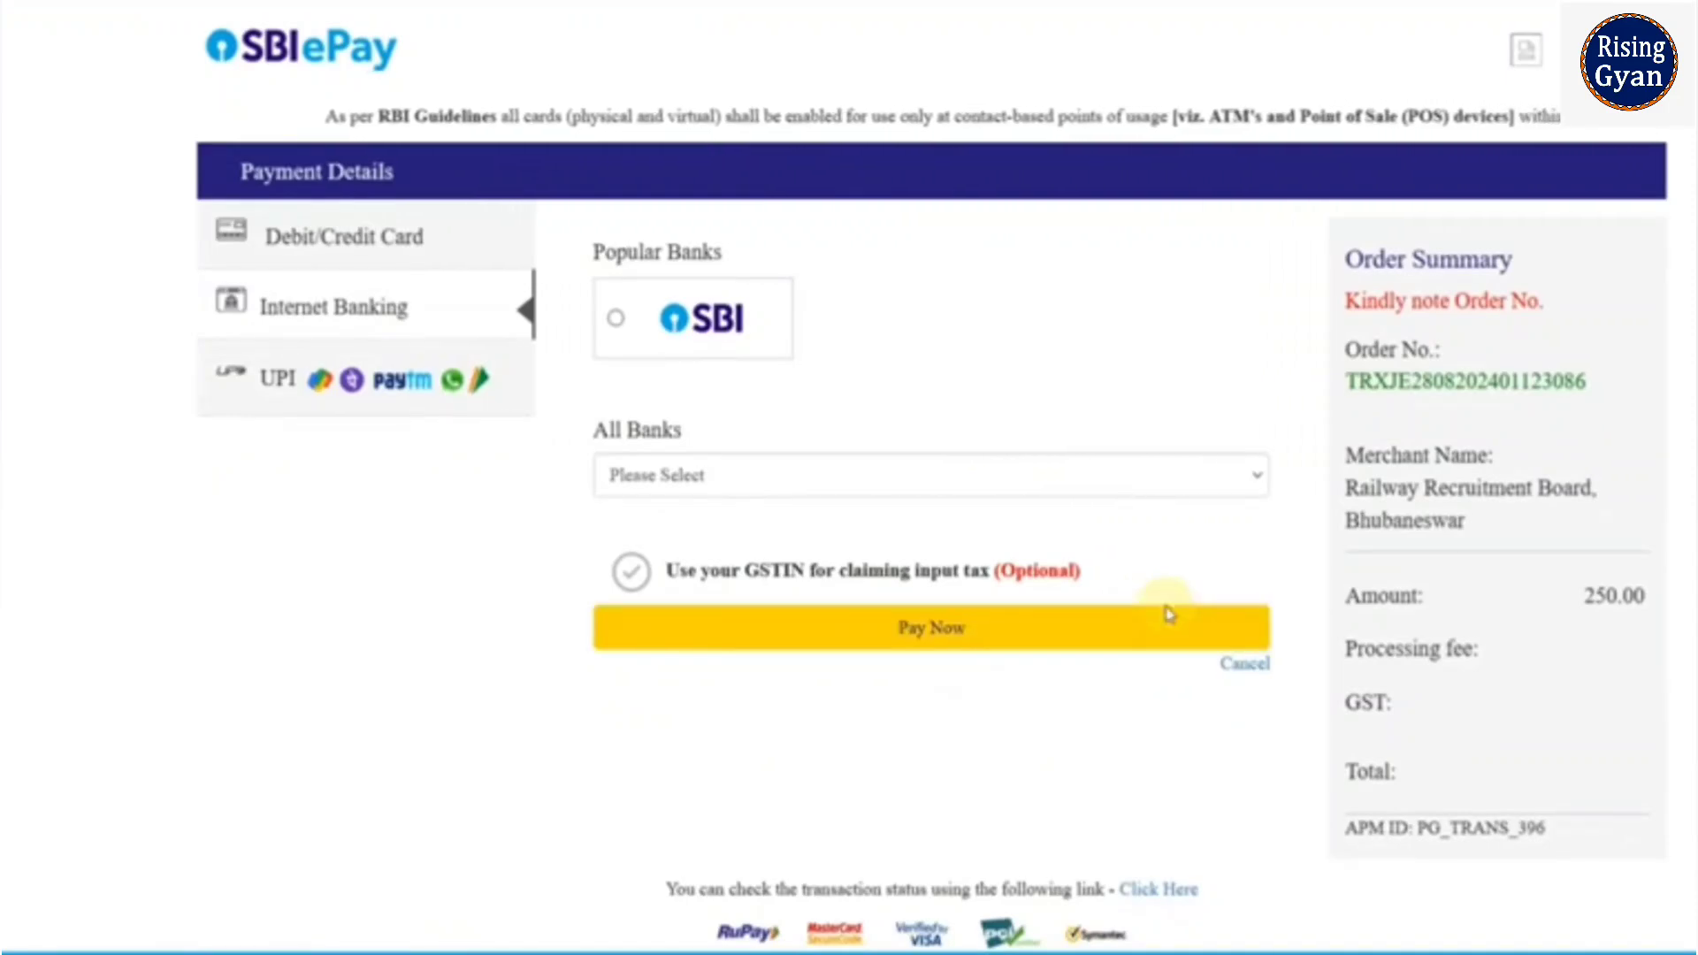